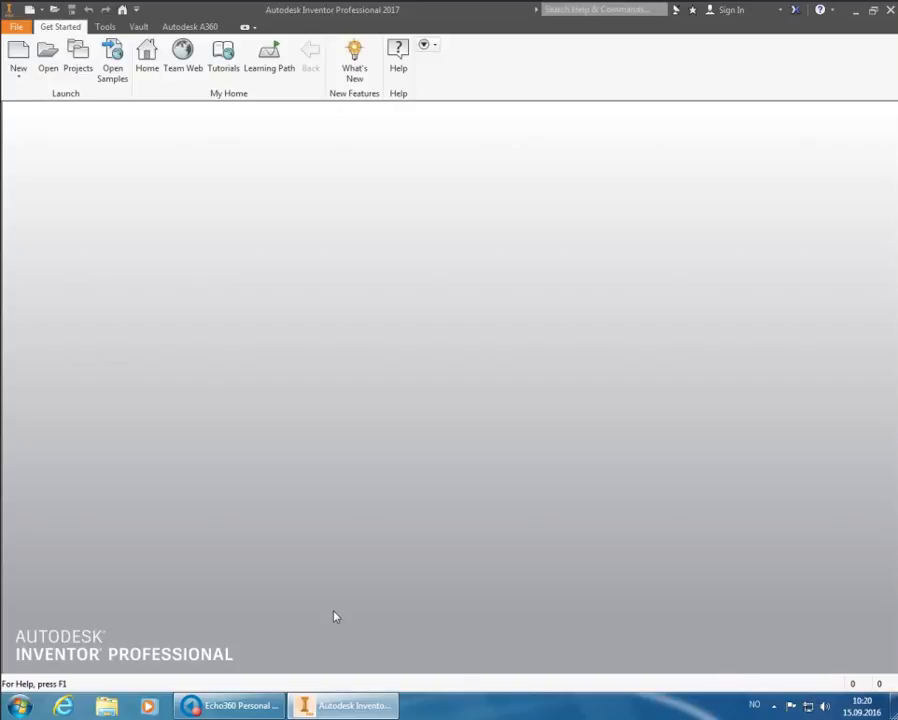
# Pin Autodesk Inventor to the taskbar using 'Fest programmet til oppgavelinjen'
pyautogui.rightClick(344, 708)
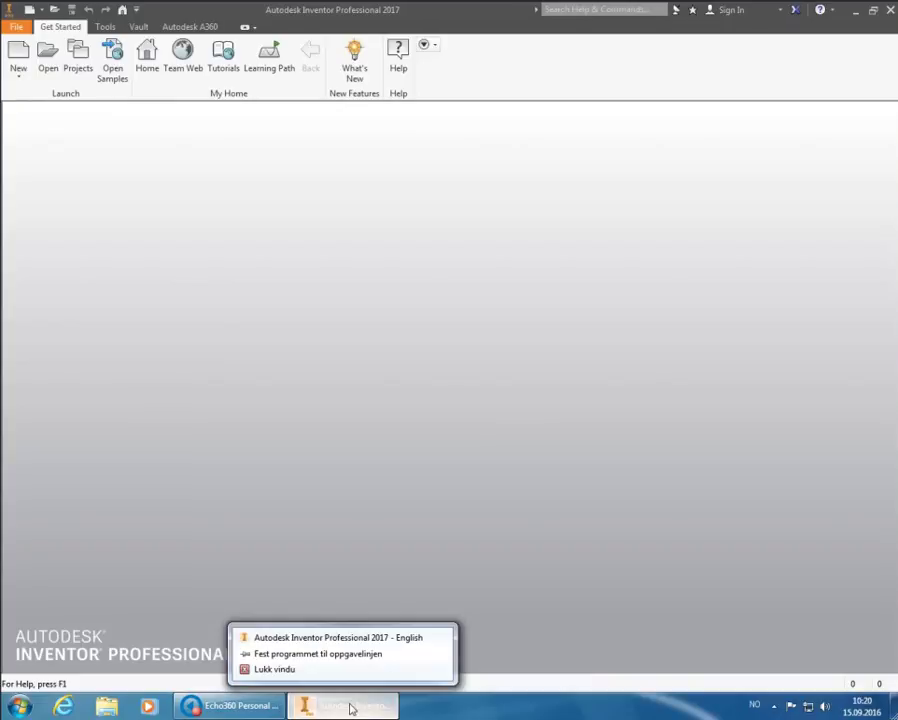
pyautogui.click(358, 654)
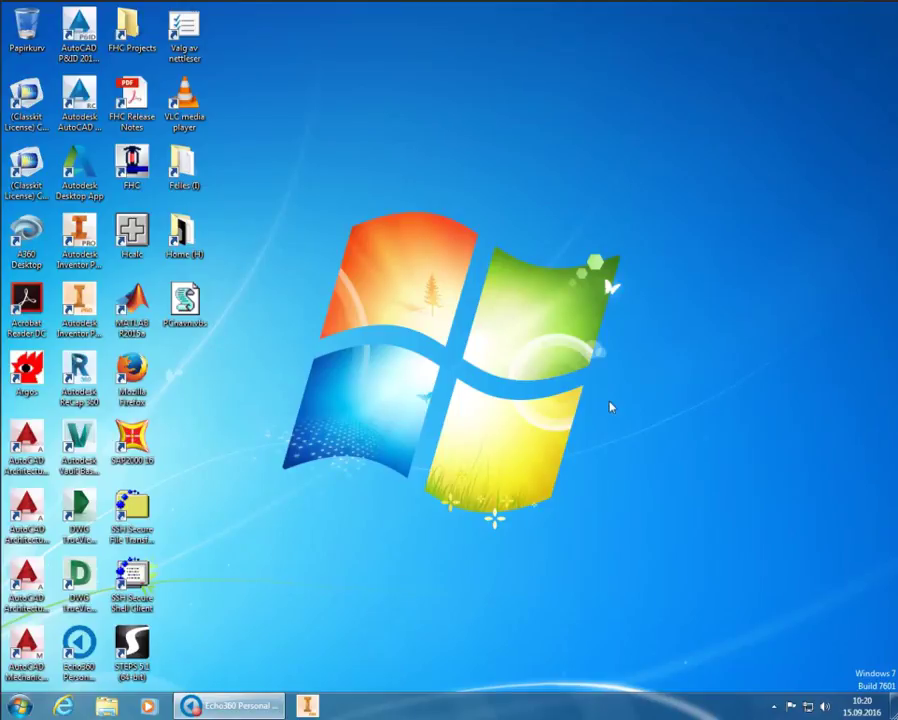
# Relaunch Inventor from its pinned taskbar icon
pyautogui.click(300, 707)
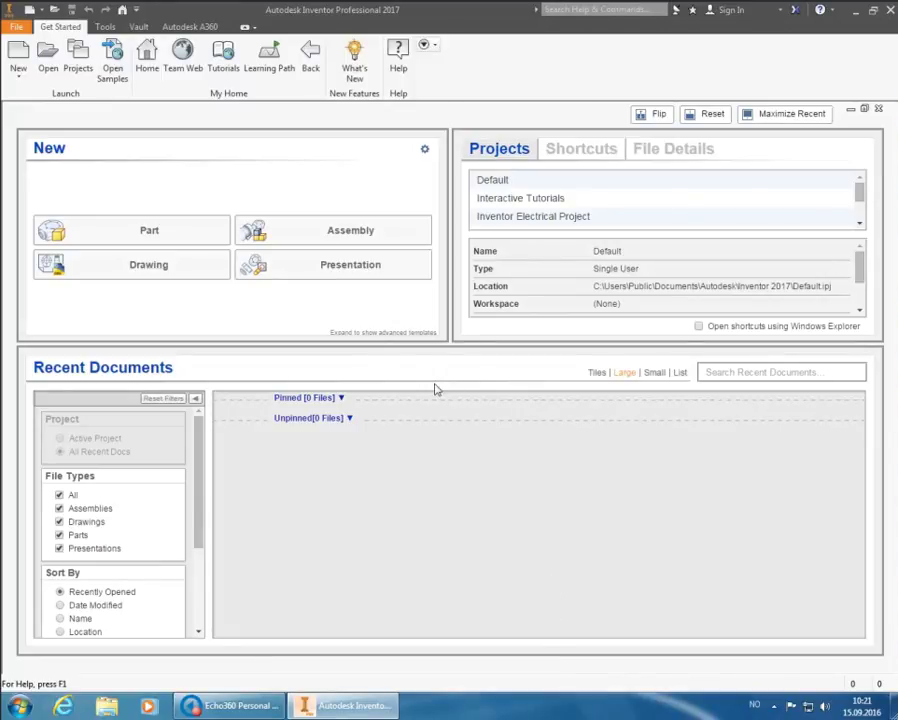
# Activate the Practice Task 1 project in the Projects dialog and return home
pyautogui.click(80, 68)
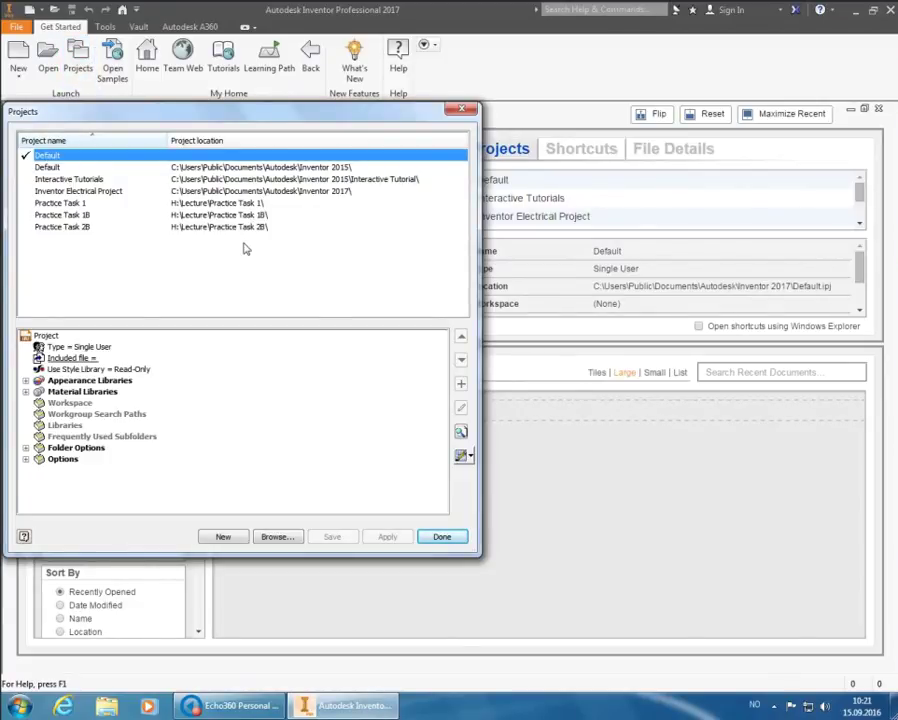
pyautogui.click(269, 205)
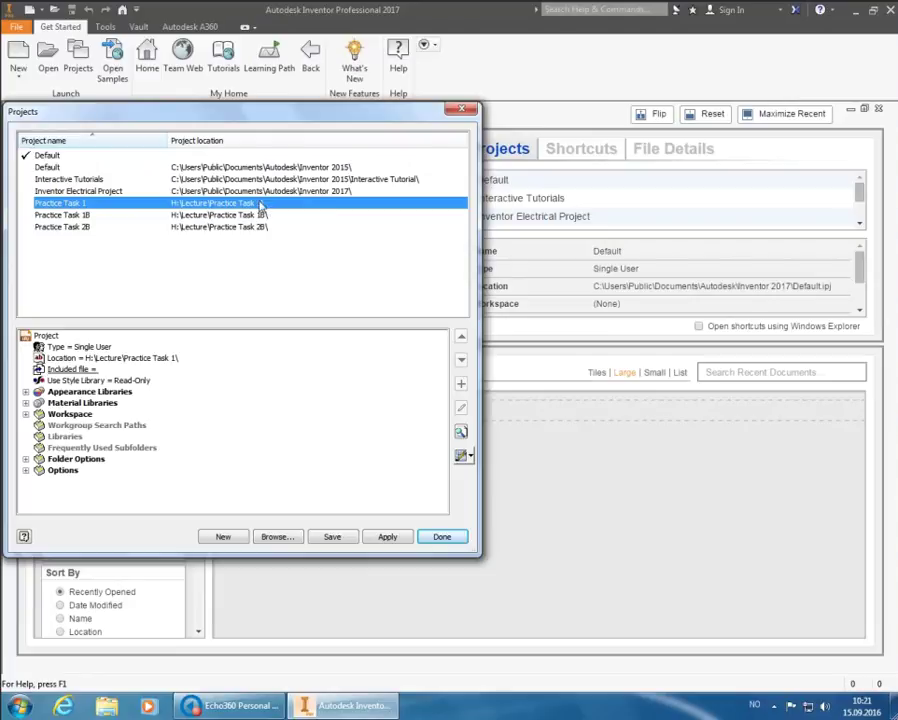
pyautogui.doubleClick(262, 204)
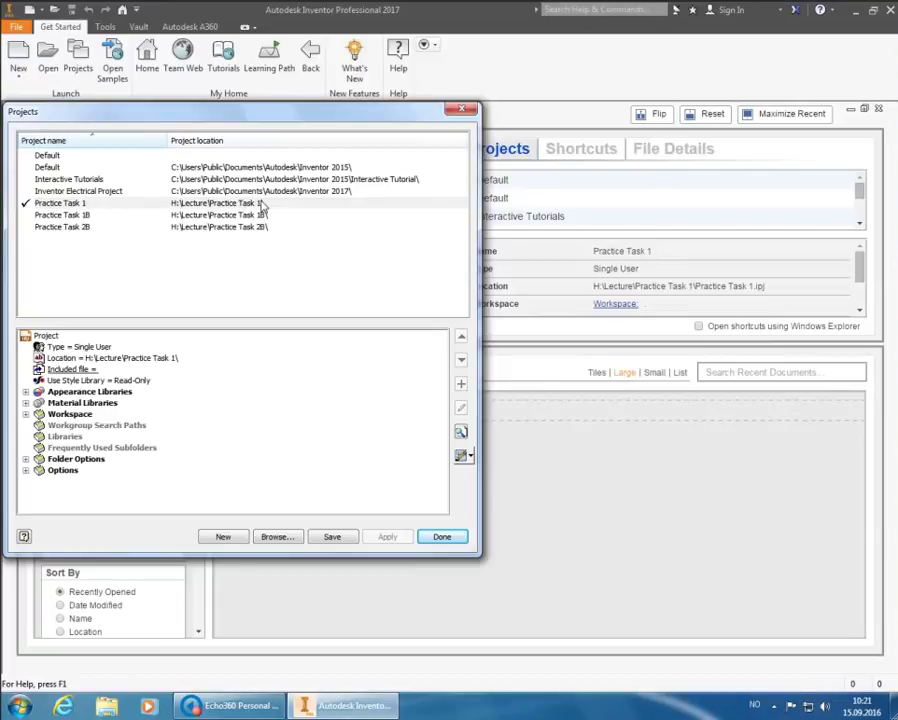
pyautogui.click(443, 538)
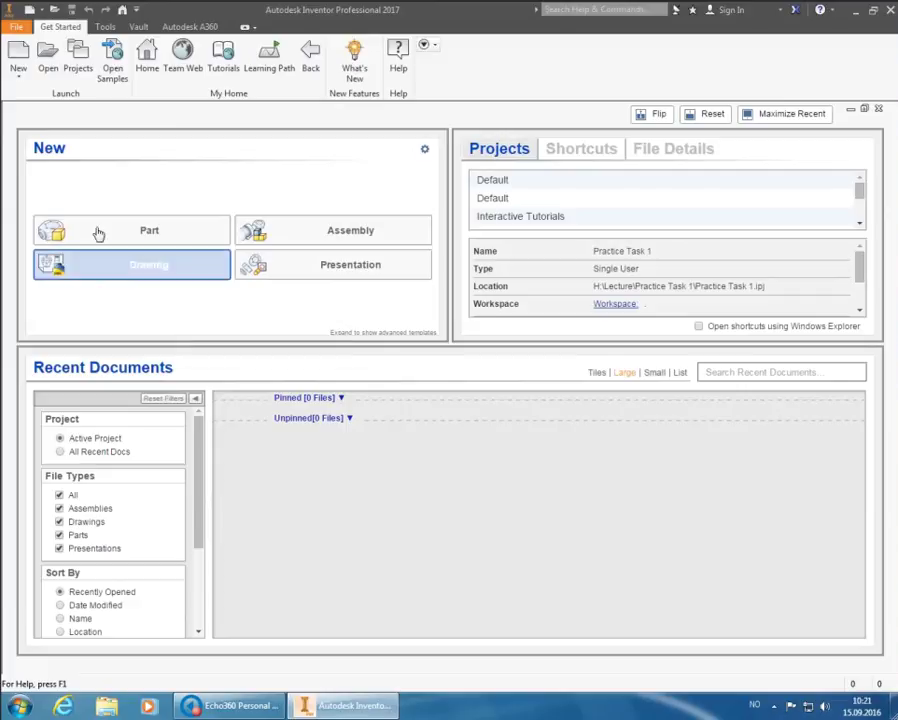
# Open Plate.idw through the Open dialog
pyautogui.click(48, 57)
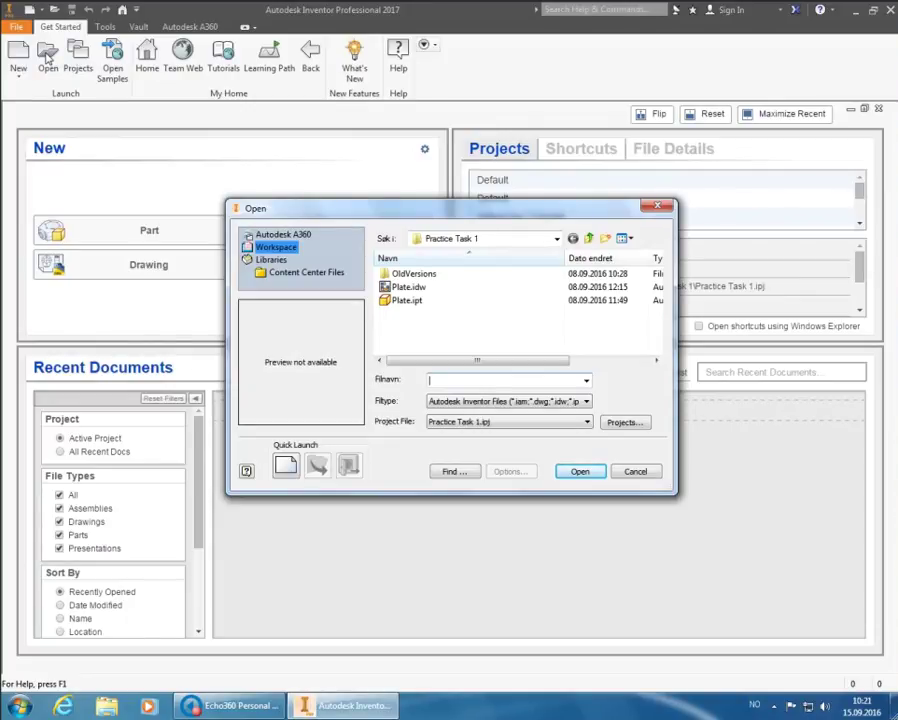
pyautogui.click(400, 287)
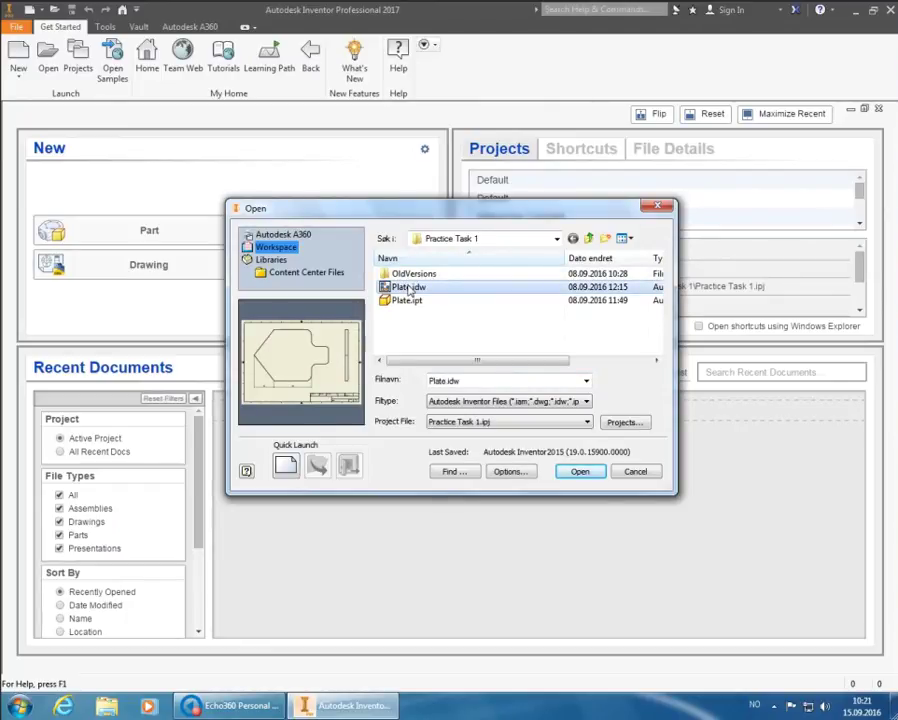
pyautogui.click(578, 472)
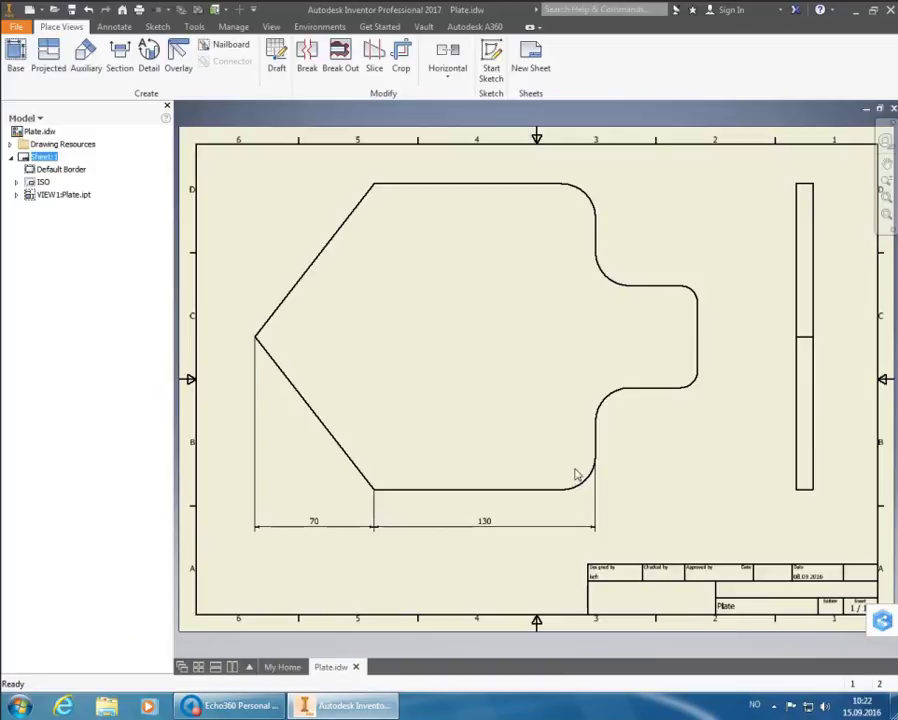
# Clear the selection and start the Dimension tool from the Annotate tab
pyautogui.click(577, 473)
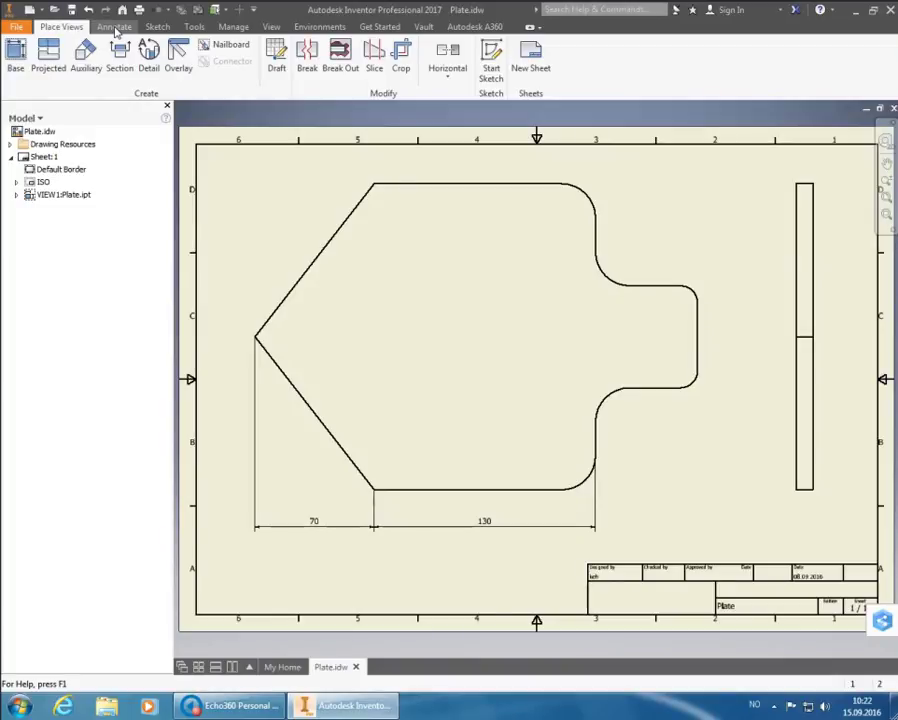
pyautogui.click(114, 27)
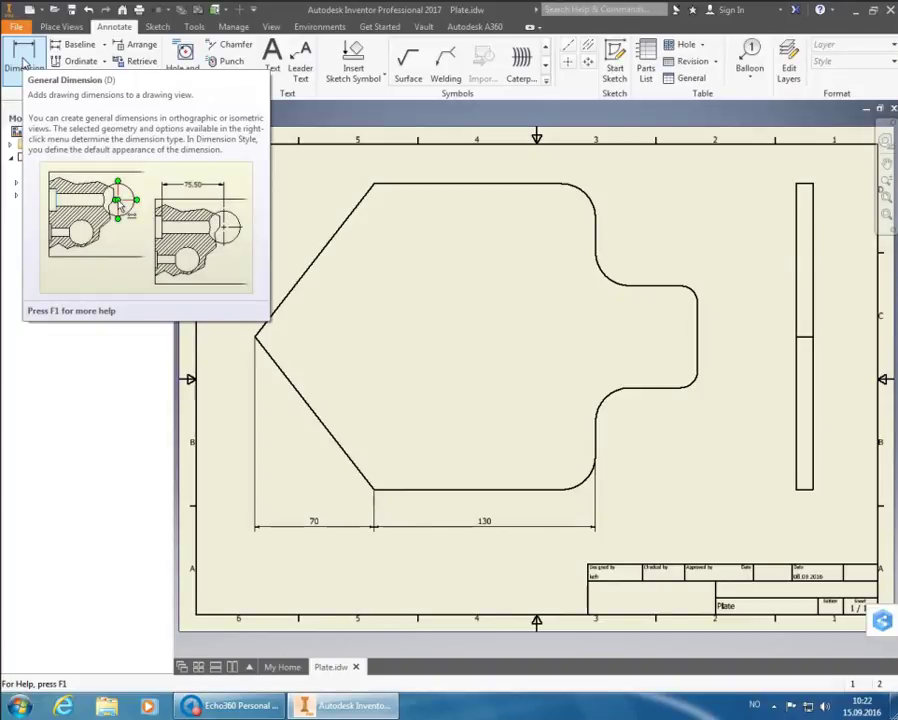
pyautogui.click(23, 61)
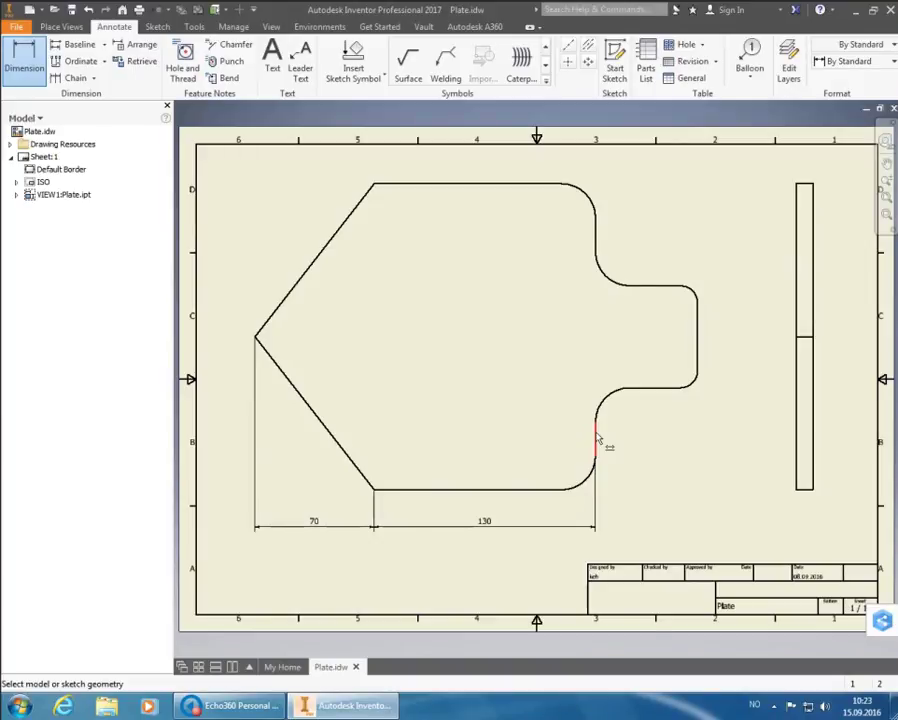
# Pick the lower-lobe edge and upper-lobe right edge, using Default - Method 1b (ISO) style
pyautogui.click(597, 440)
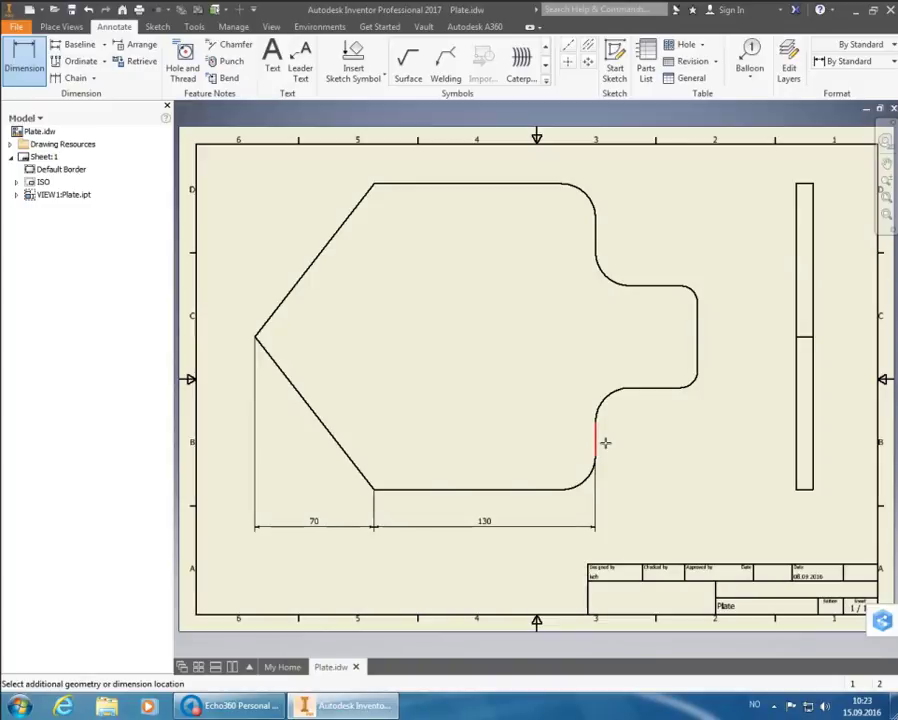
pyautogui.click(704, 366)
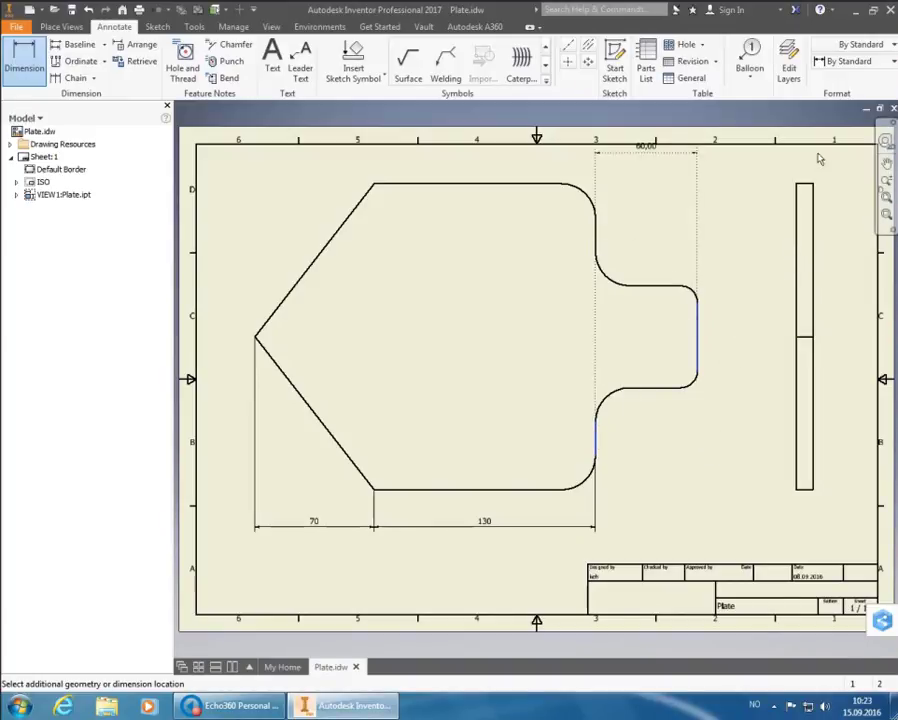
pyautogui.click(845, 61)
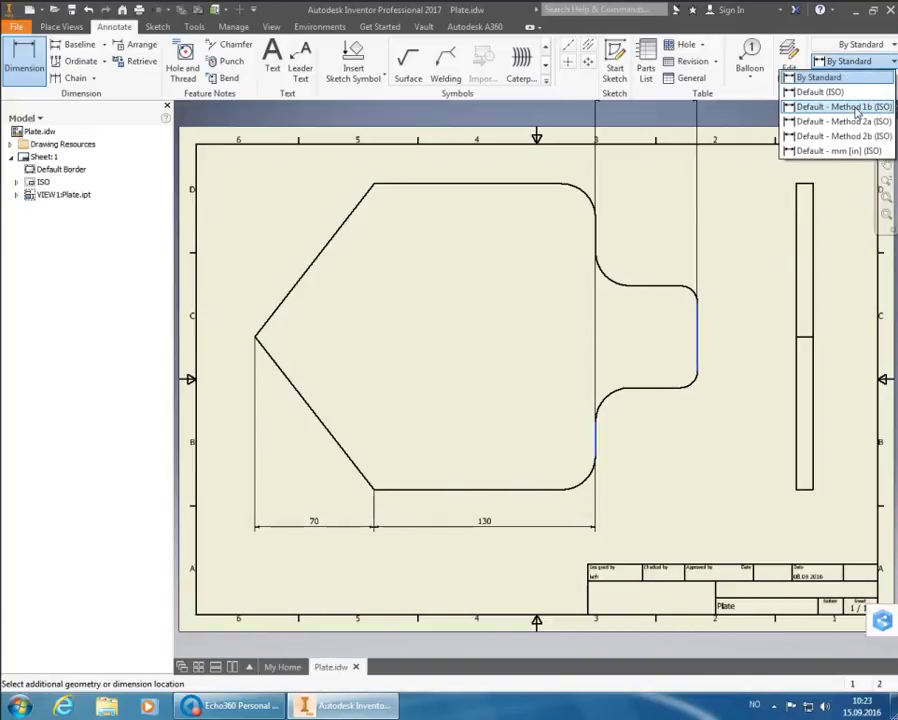
pyautogui.click(856, 108)
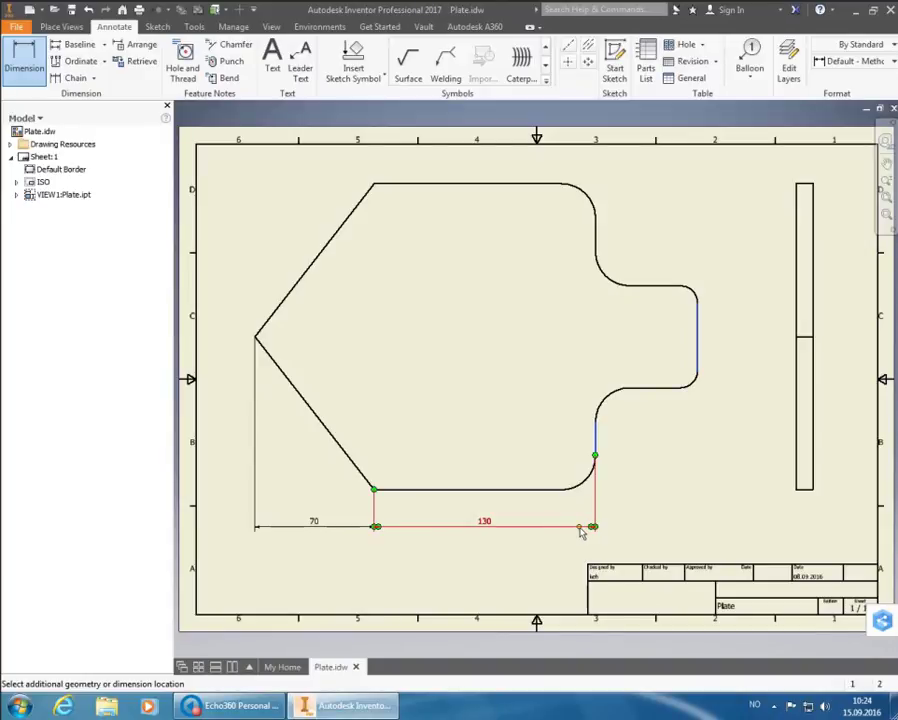
# Place the 60 dimension in line with 70 and 130 and accept its text
pyautogui.click(595, 530)
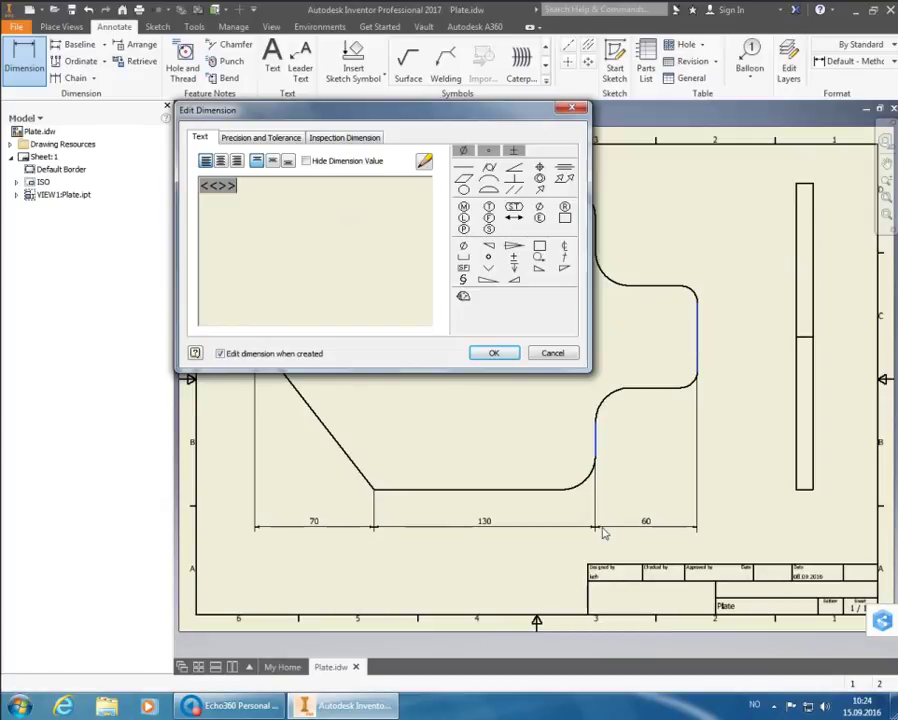
pyautogui.click(493, 353)
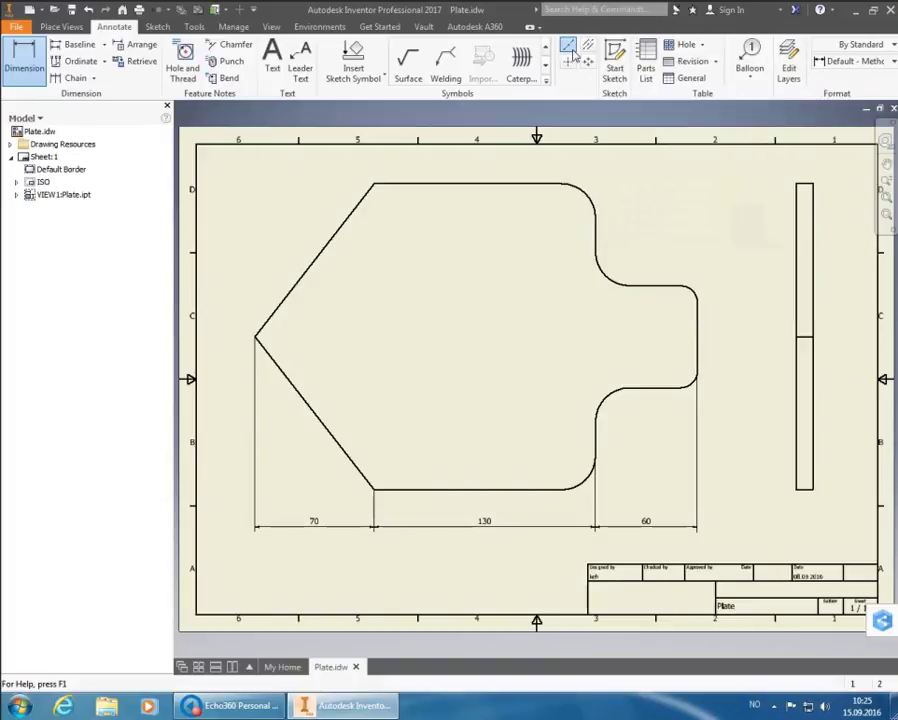
pyautogui.click(570, 51)
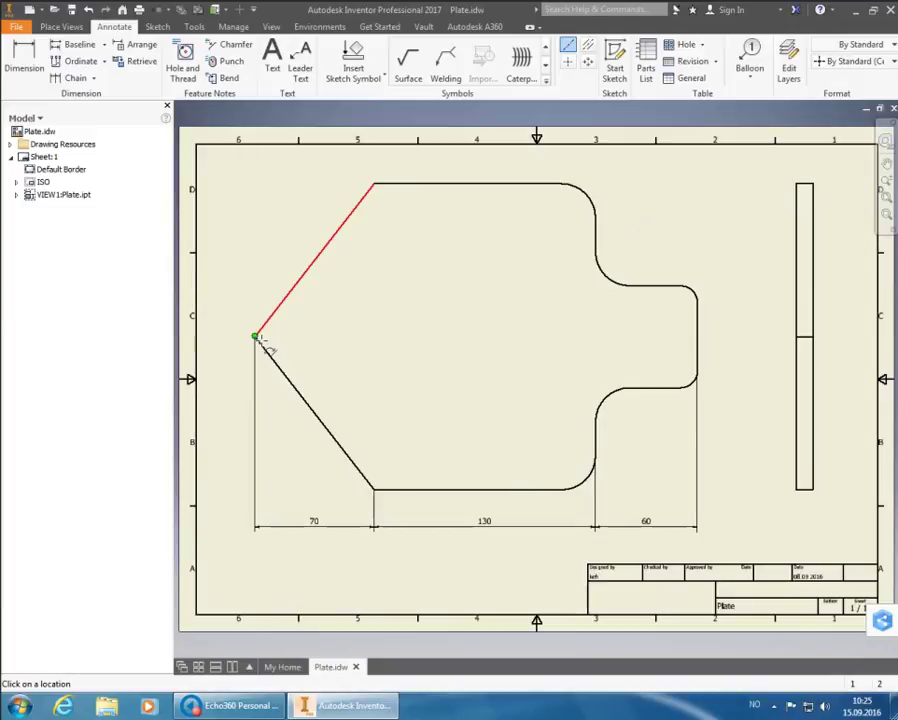
pyautogui.moveTo(258, 340)
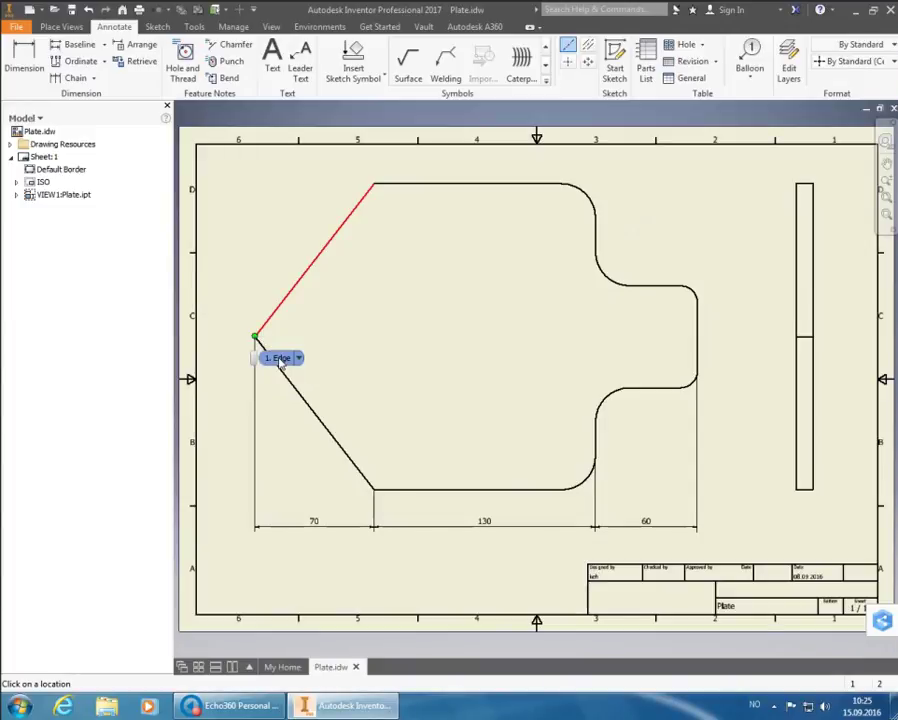
pyautogui.click(281, 361)
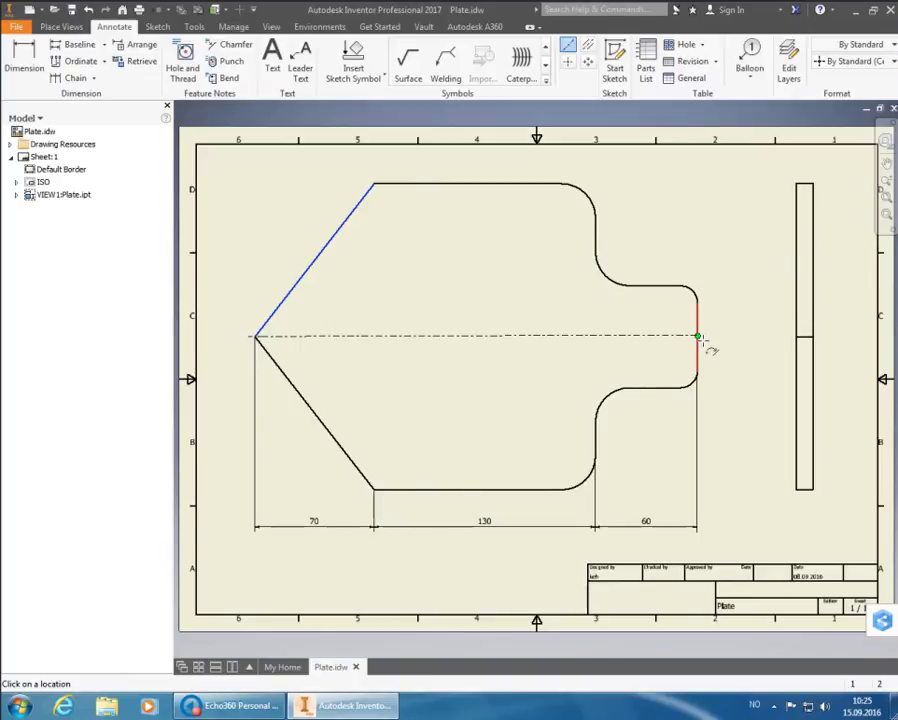
pyautogui.click(700, 345)
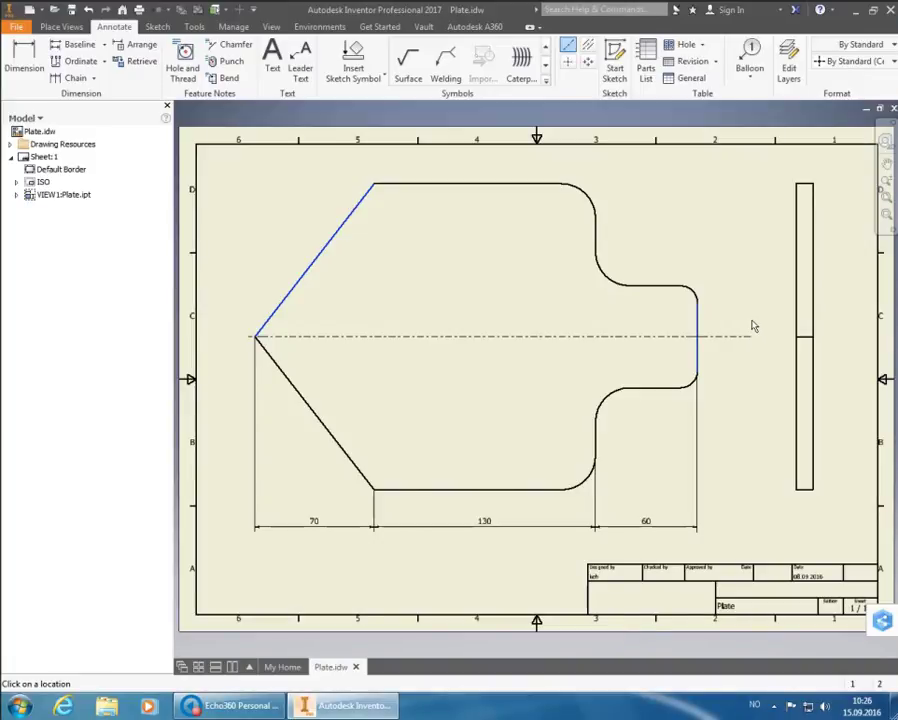
pyautogui.rightClick(753, 325)
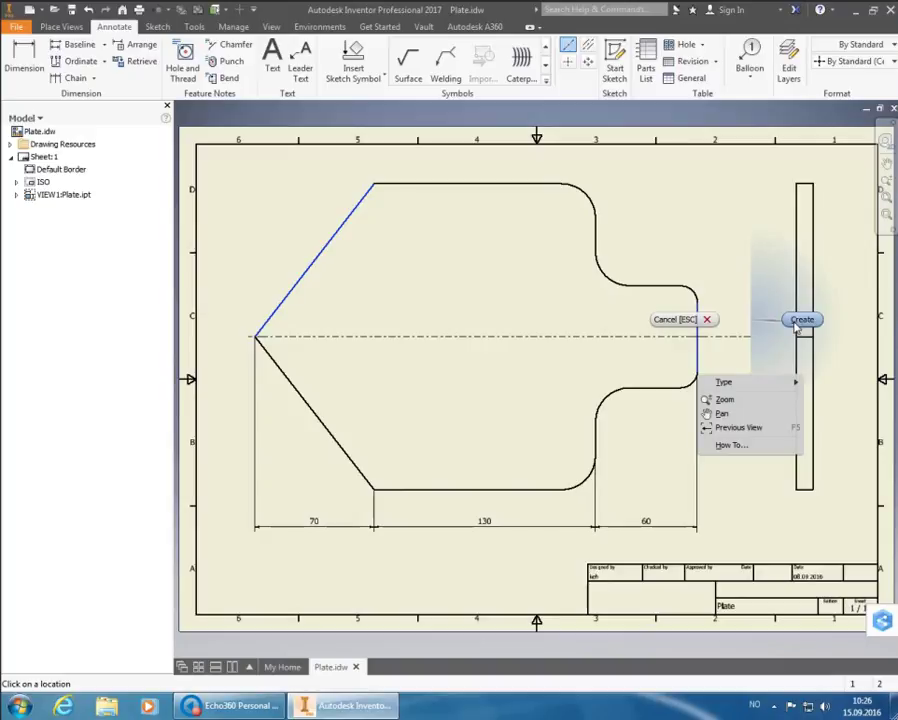
pyautogui.click(801, 320)
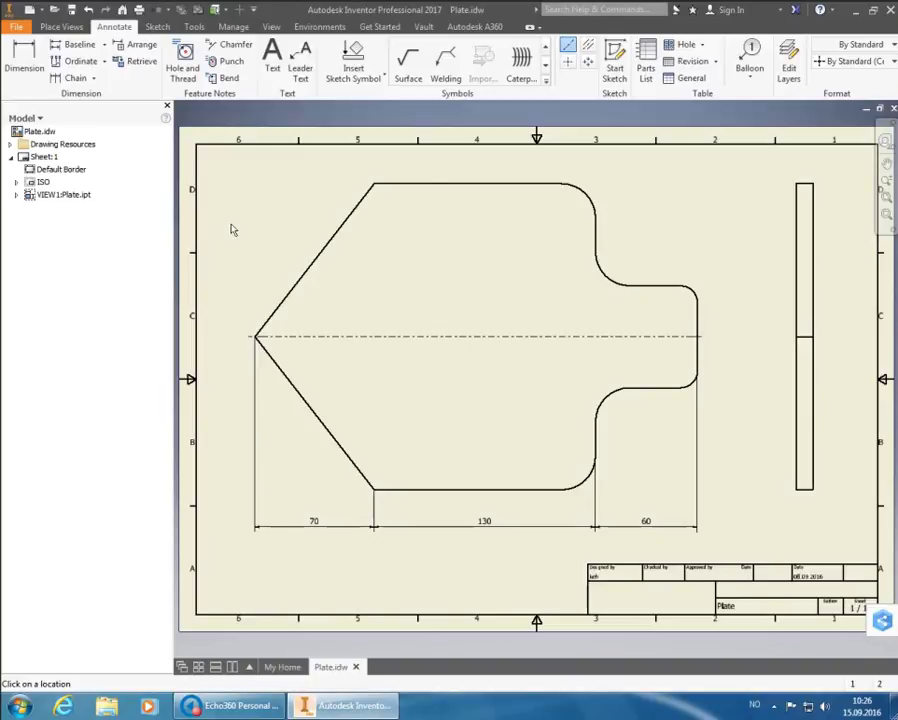
pyautogui.click(24, 58)
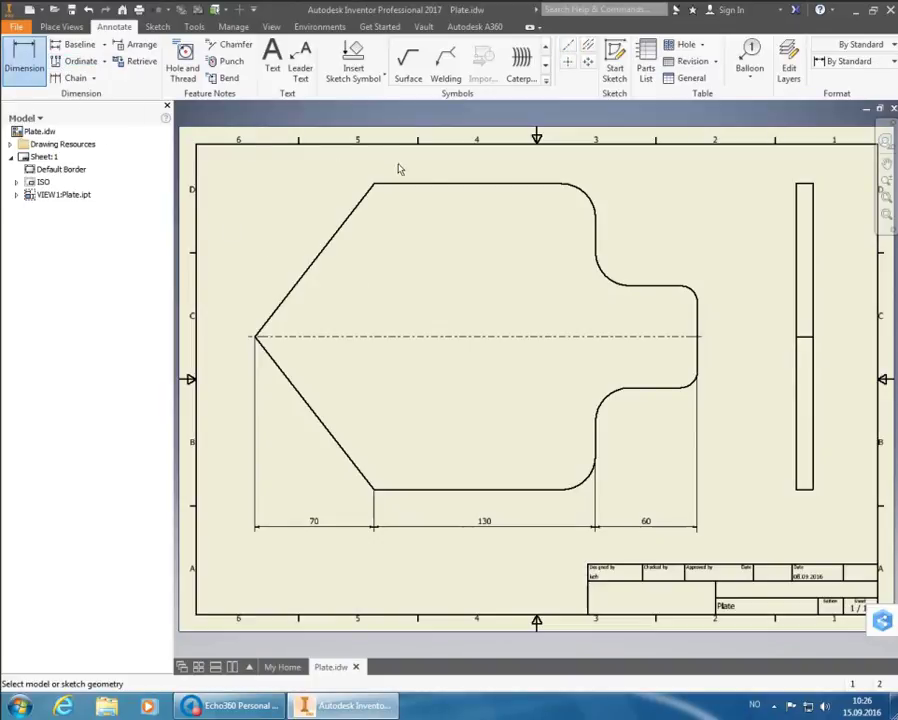
# Dimension the plate's 180 overall height on its left in Default - Method 1b (ISO) style
pyautogui.click(440, 194)
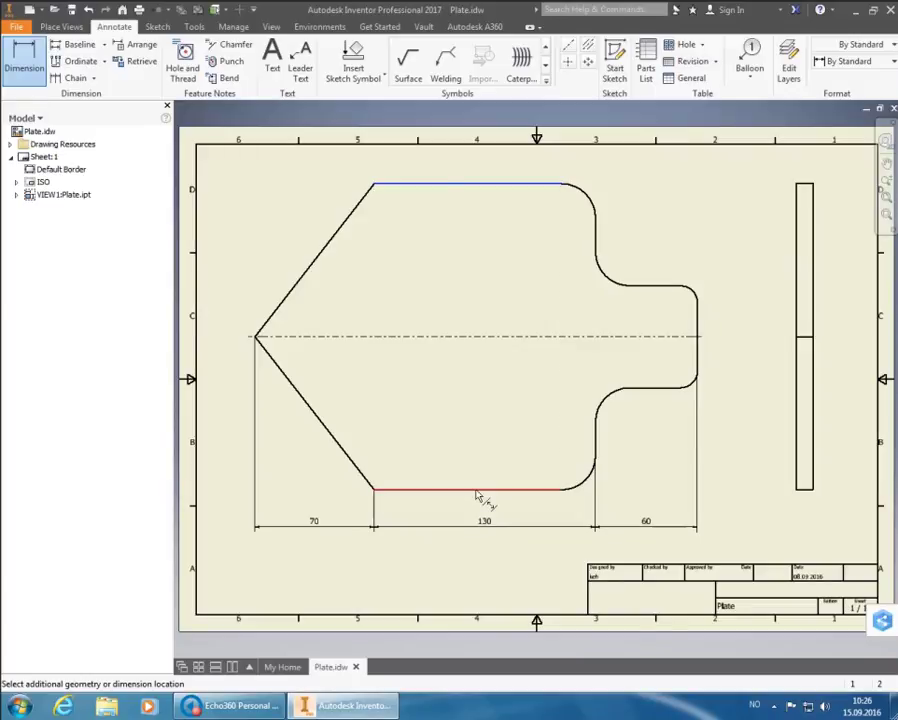
pyautogui.click(478, 495)
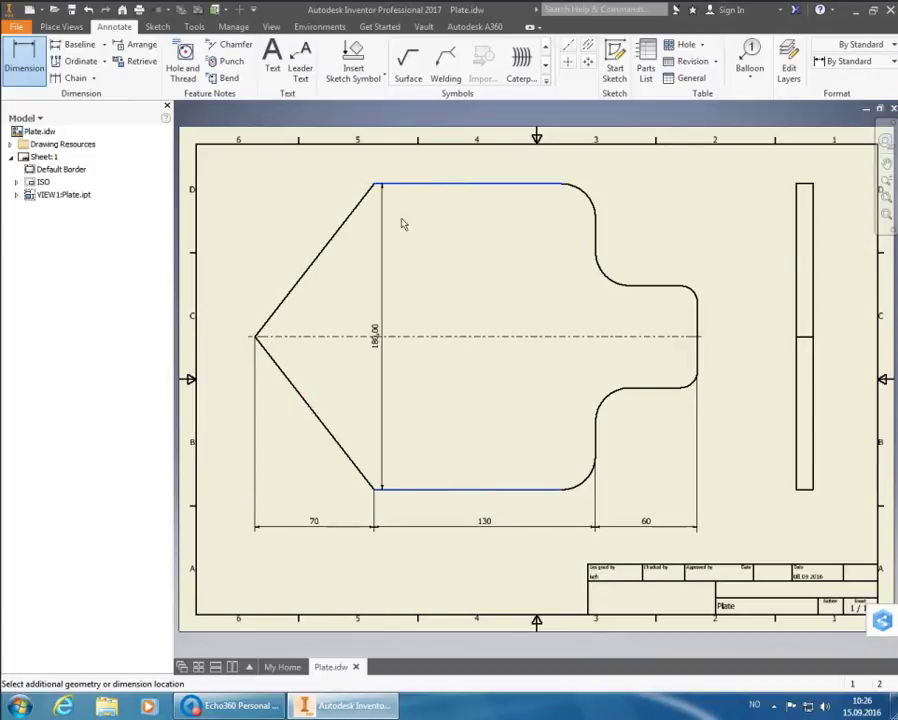
pyautogui.click(831, 62)
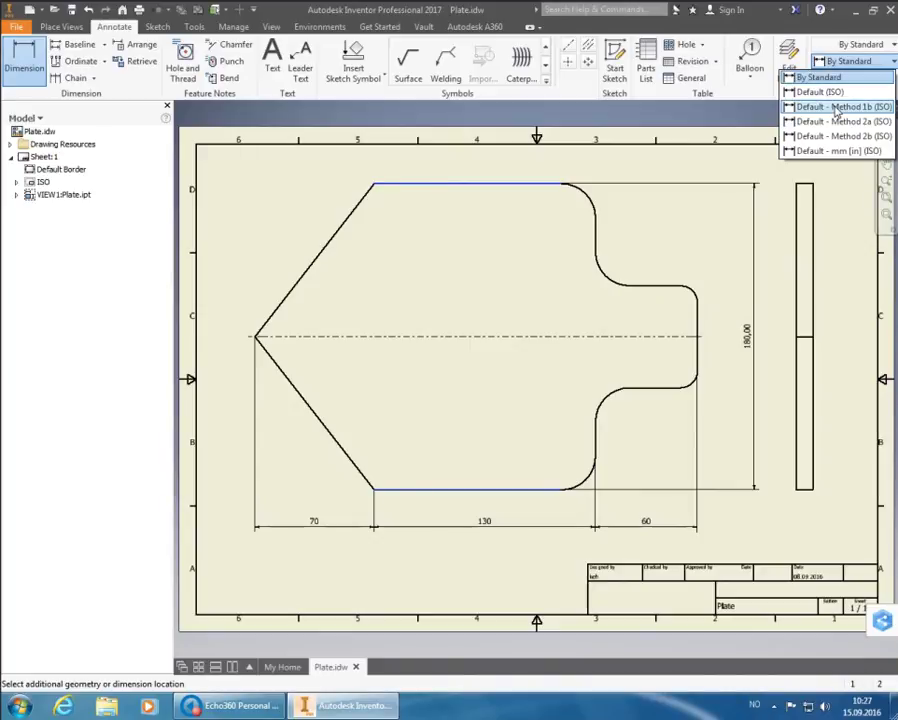
pyautogui.click(836, 107)
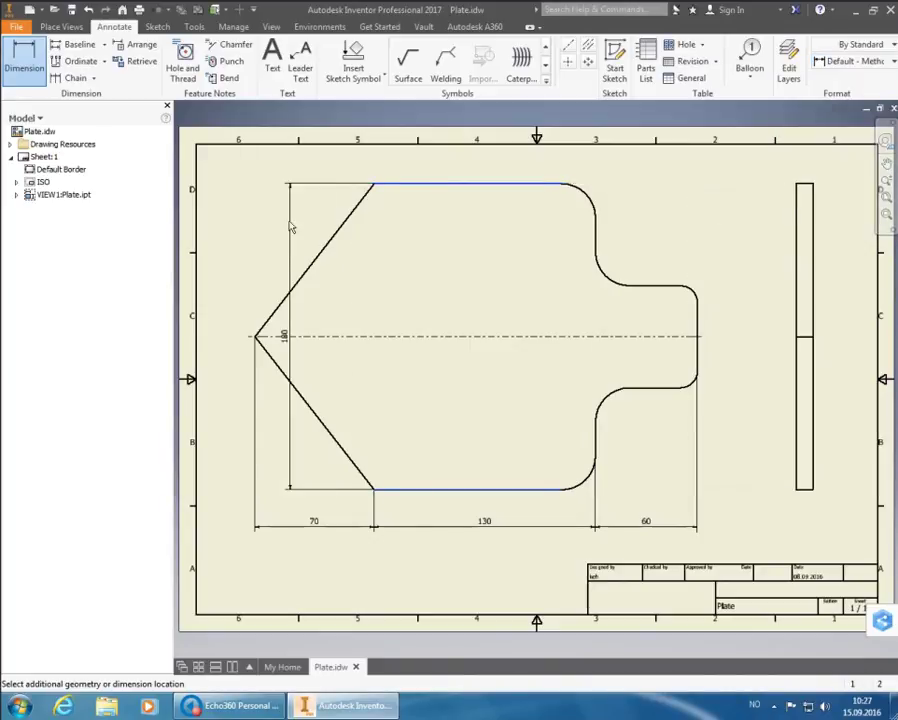
pyautogui.click(227, 233)
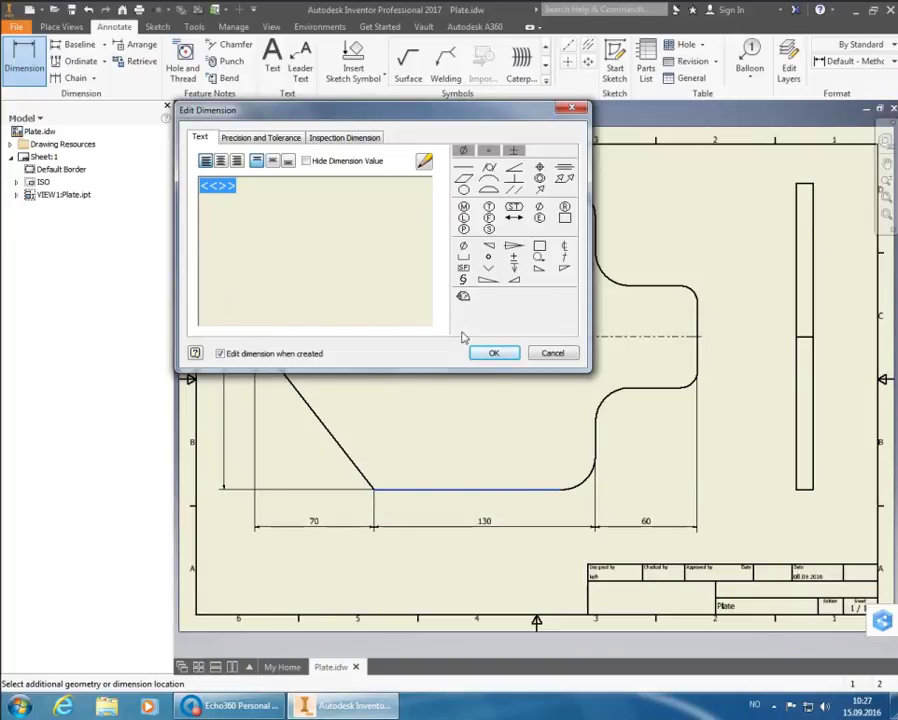
pyautogui.click(494, 353)
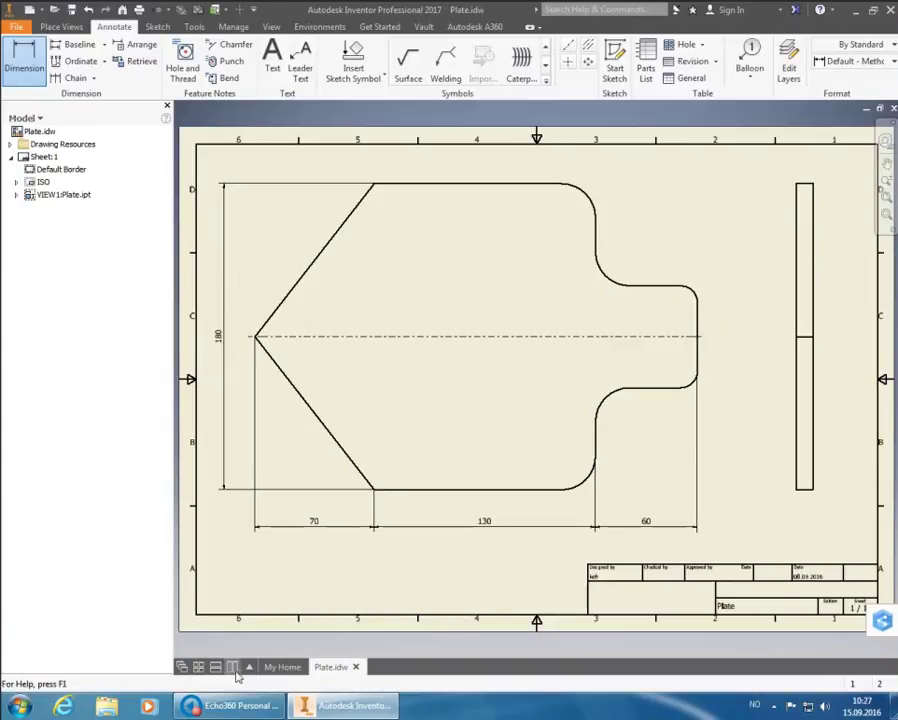
pyautogui.click(230, 705)
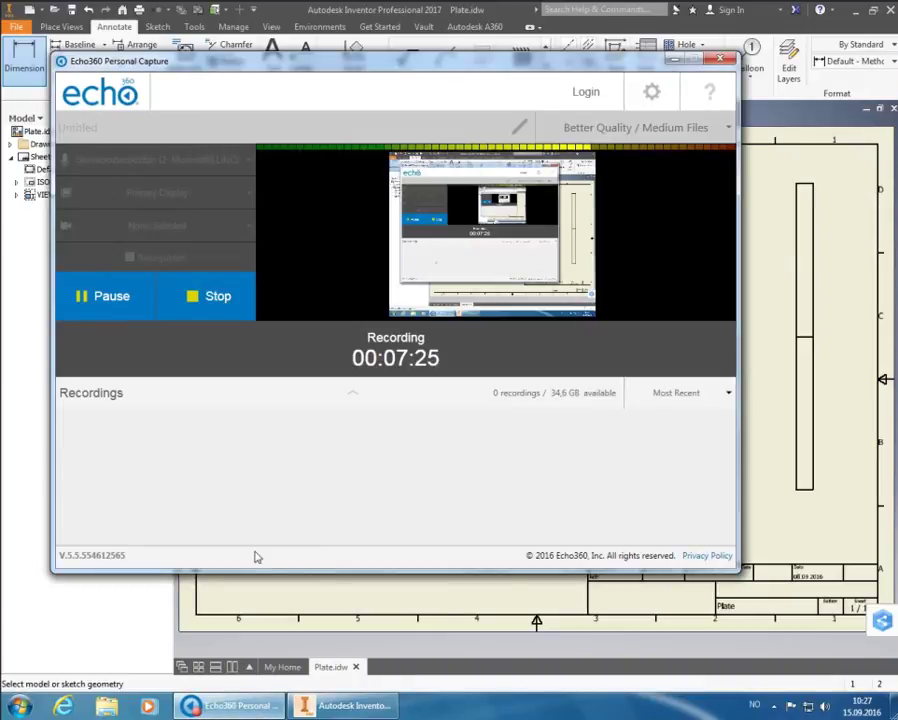
pyautogui.click(355, 706)
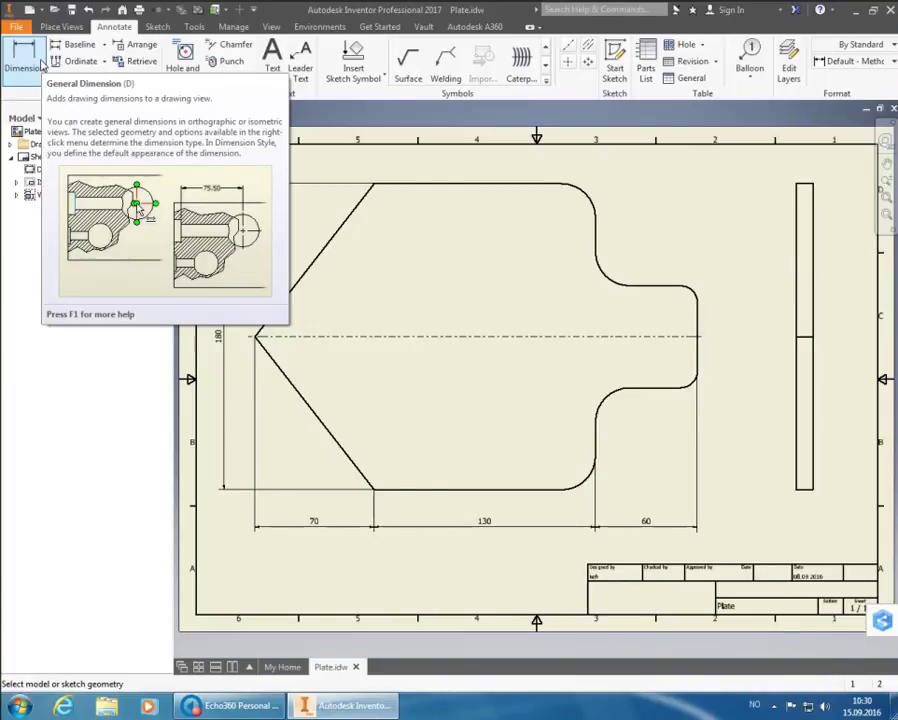
# Dimension the right tab's 60 height on its right in Default - Method 1b (ISO) style
pyautogui.click(41, 64)
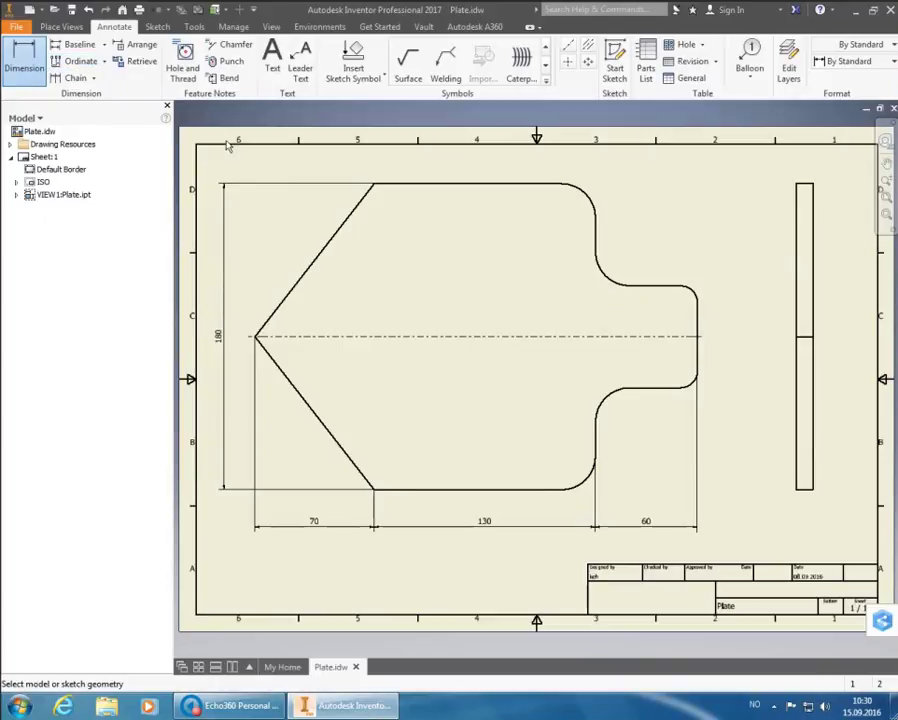
pyautogui.click(670, 292)
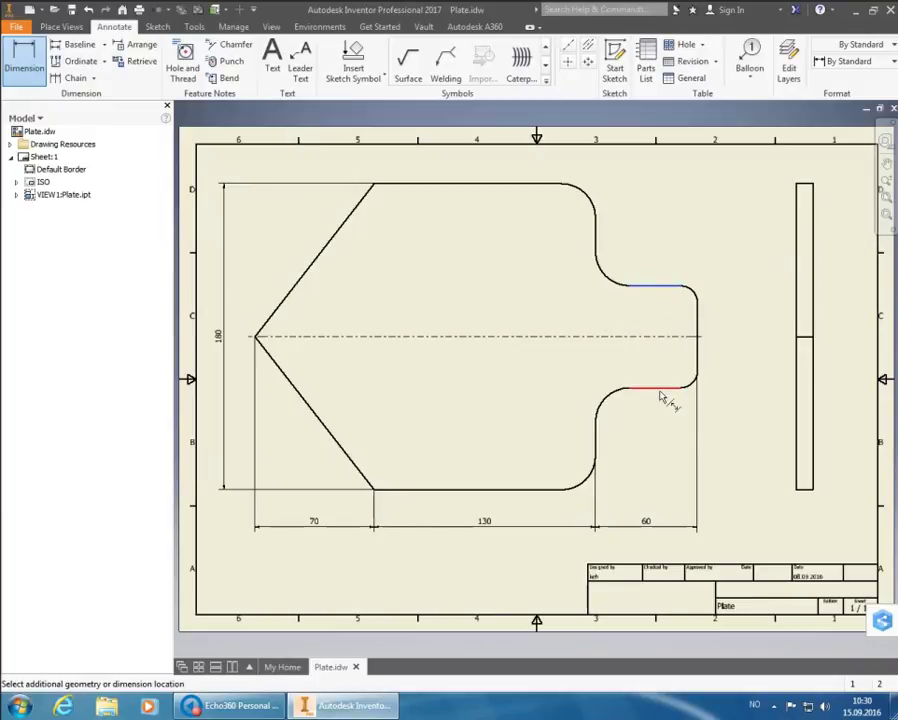
pyautogui.click(666, 397)
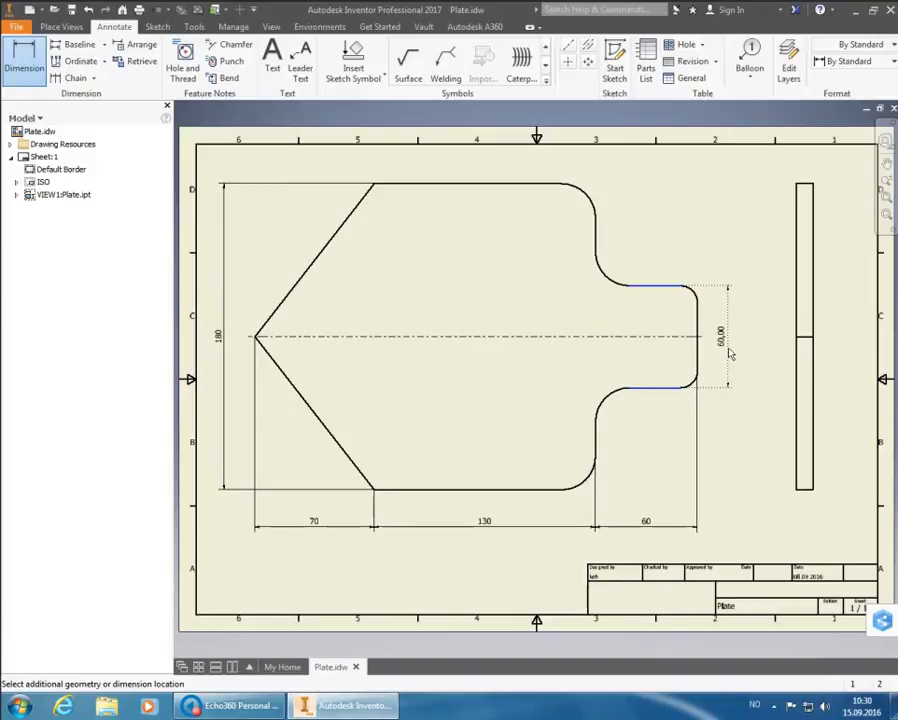
pyautogui.click(848, 61)
pyautogui.click(842, 106)
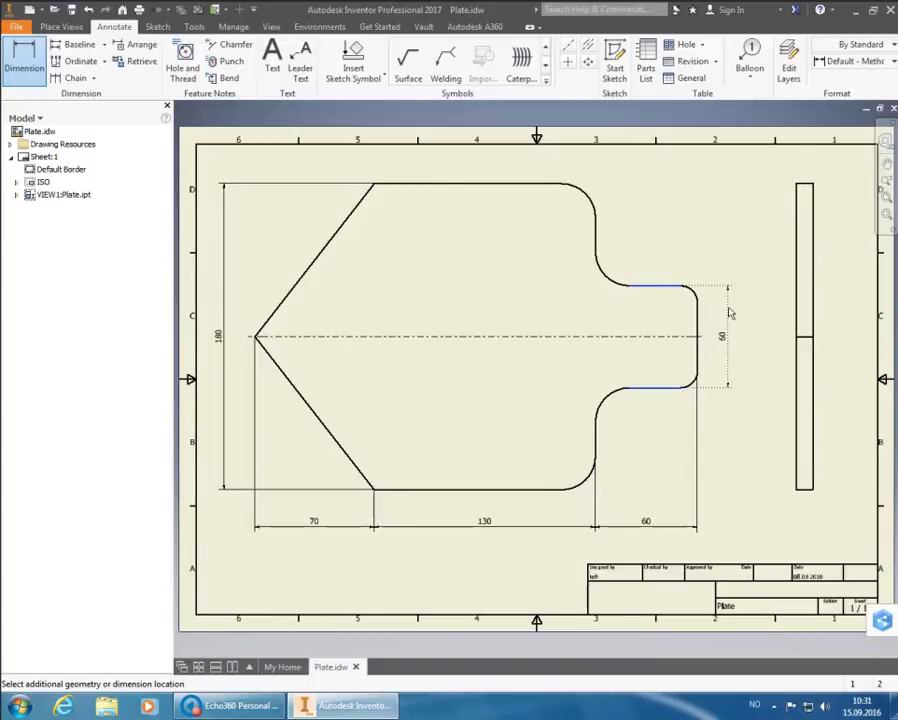
pyautogui.click(730, 313)
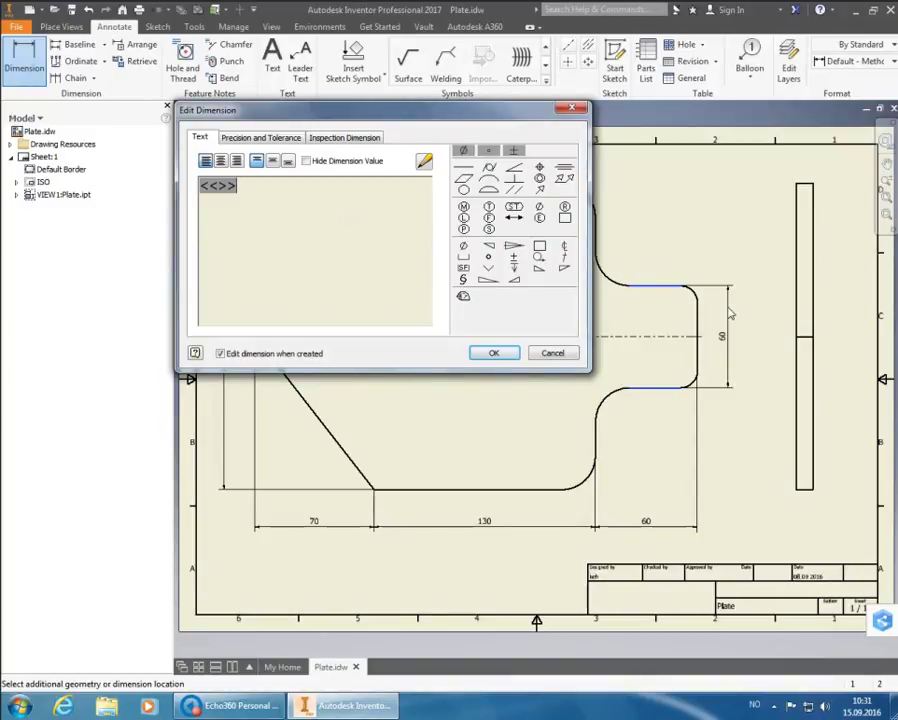
pyautogui.click(505, 354)
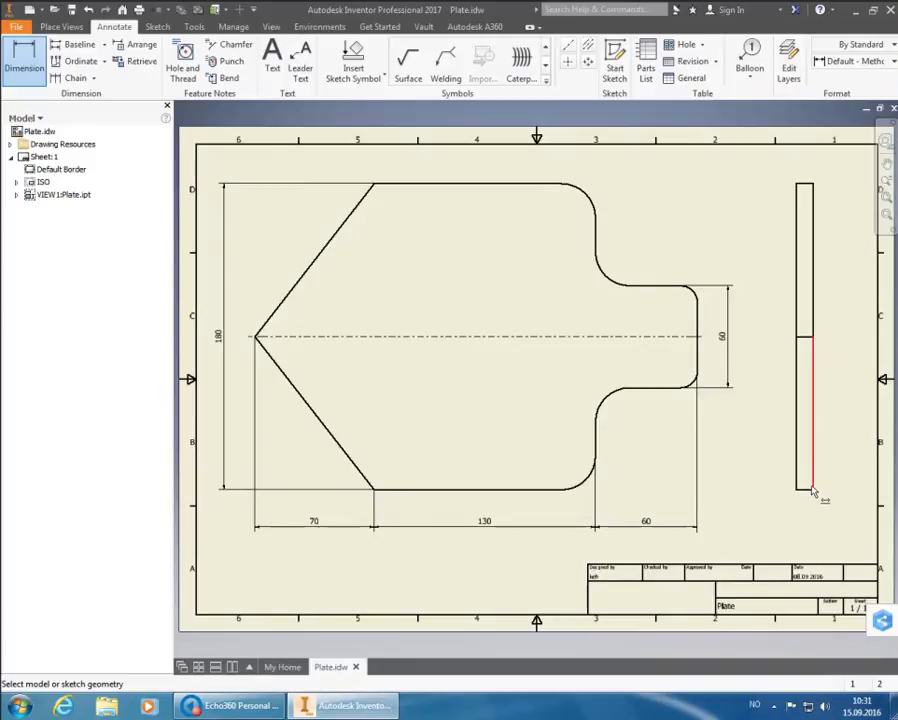
# Pick the side view's bottom edge and position the 10 thickness dimension below it
pyautogui.scroll(5, 812, 490)
pyautogui.scroll(2, 812, 497)
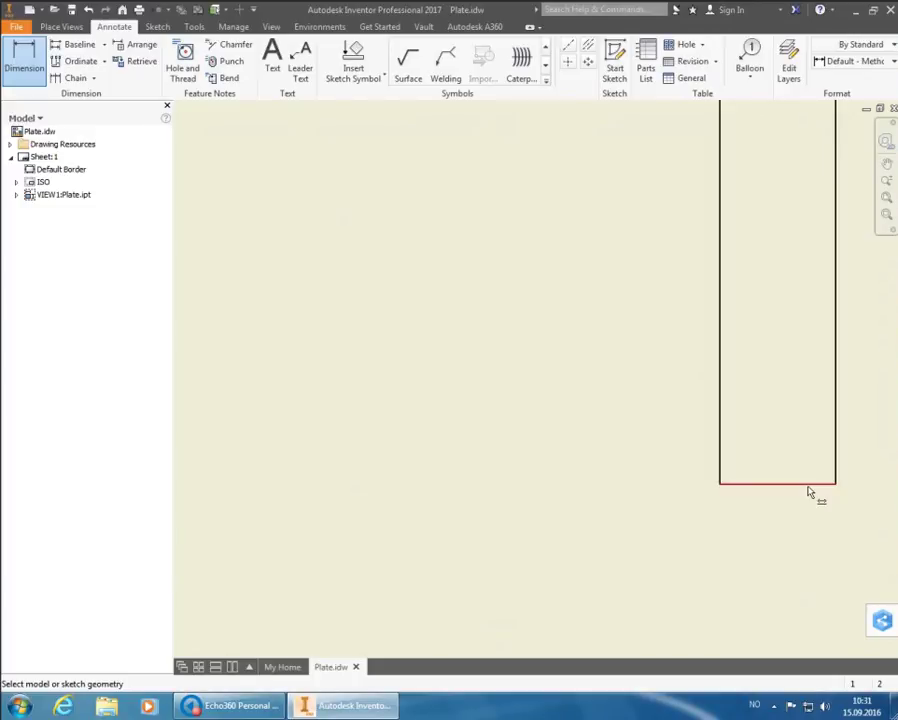
pyautogui.click(810, 488)
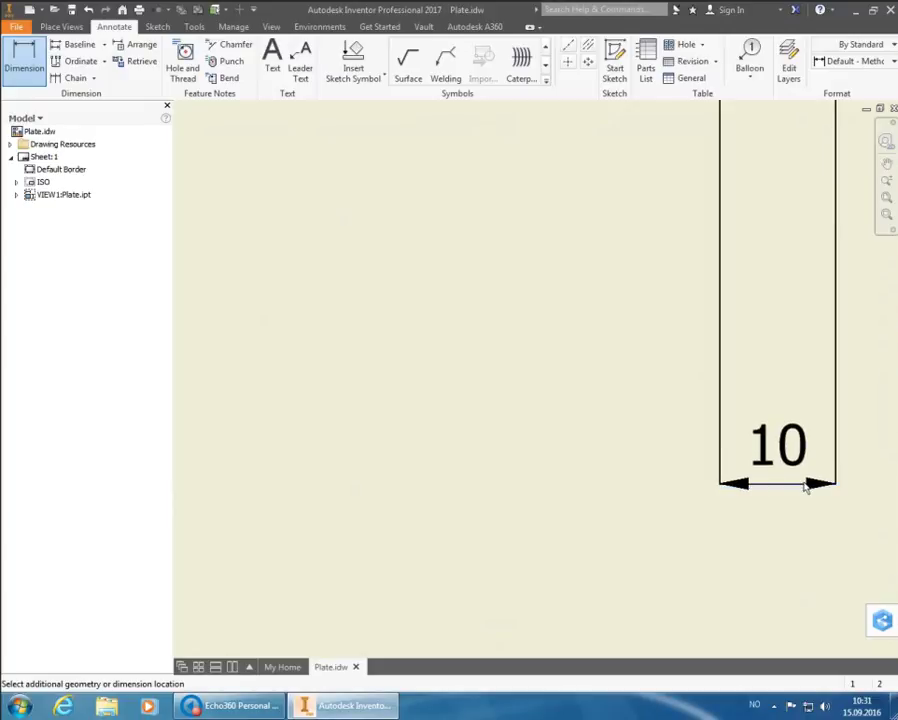
pyautogui.scroll(-10, 805, 487)
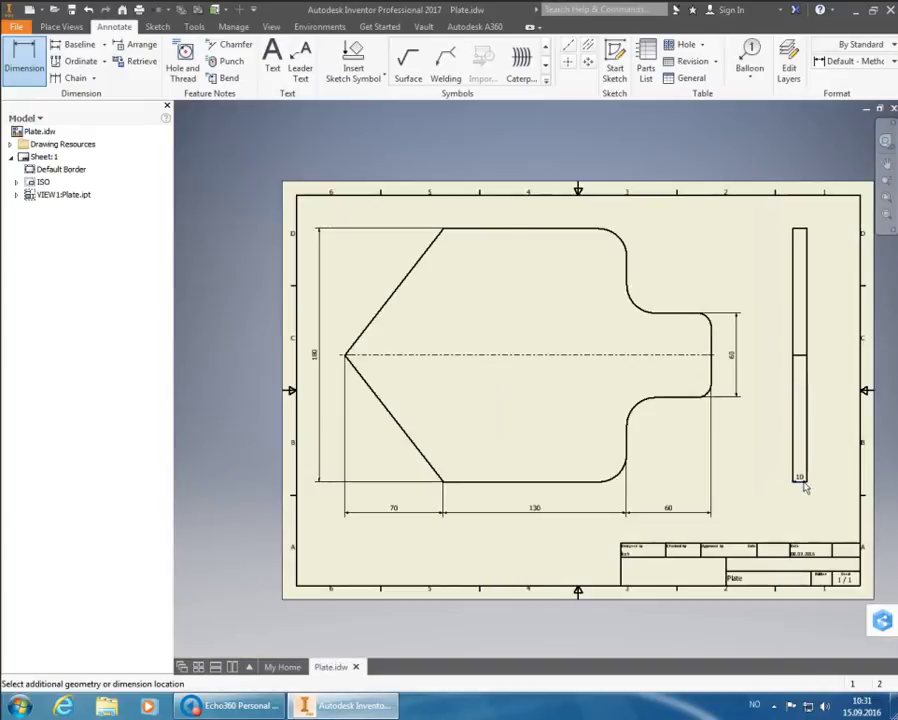
pyautogui.scroll(5, 800, 492)
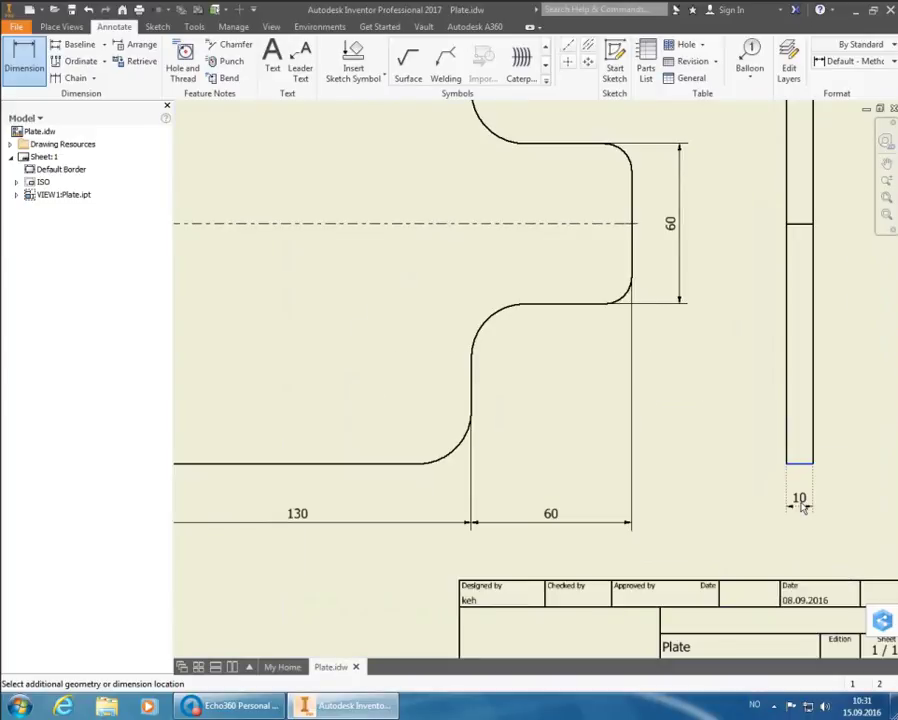
pyautogui.scroll(-3, 803, 507)
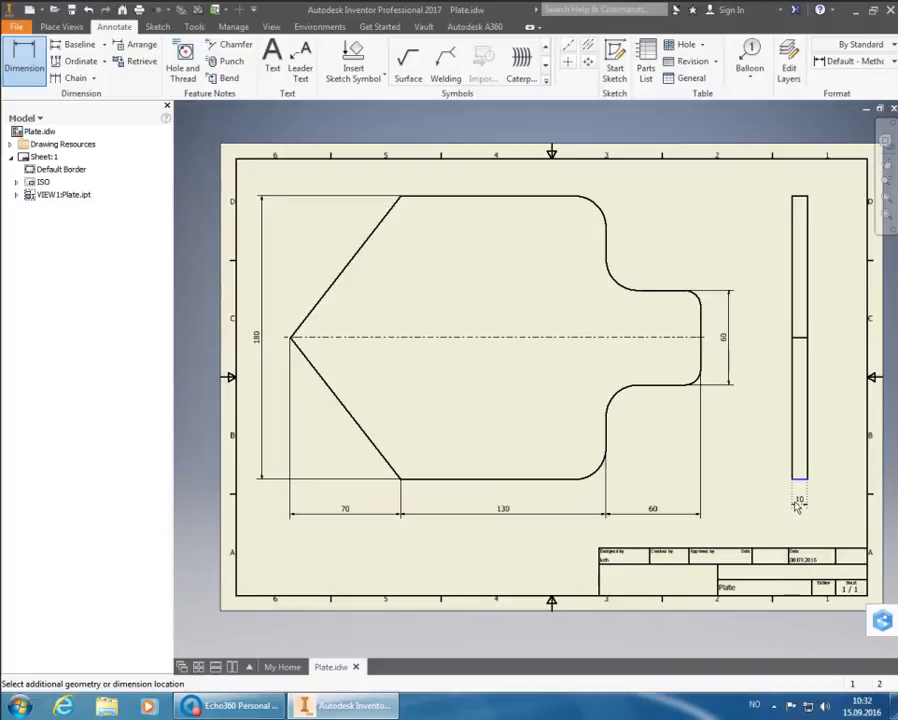
pyautogui.click(798, 502)
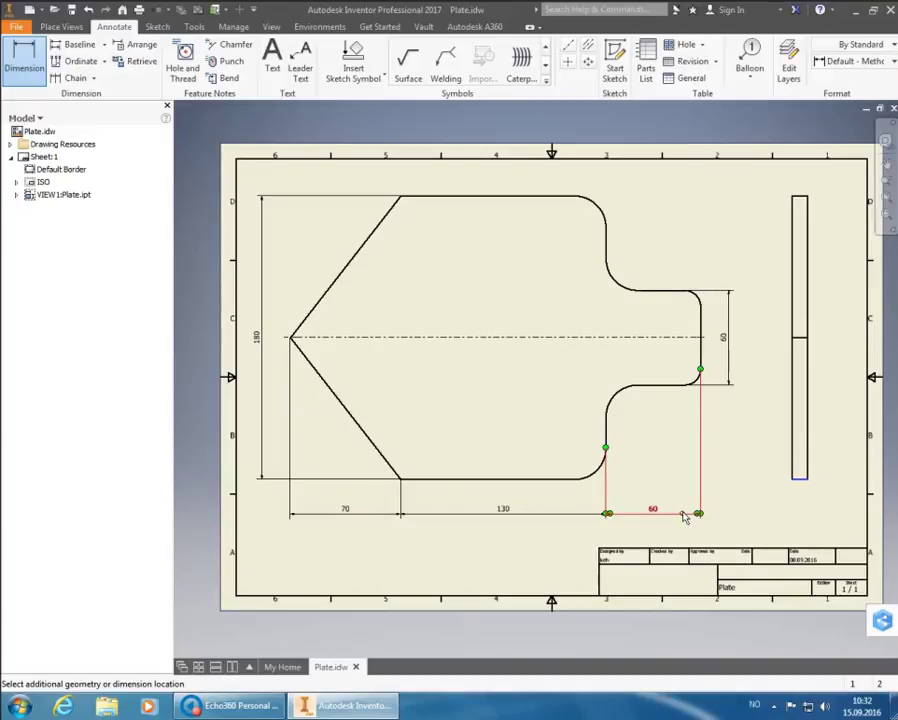
# Place the 10 thickness dimension below the side view, aligned with the 60 dimension row
pyautogui.click(702, 517)
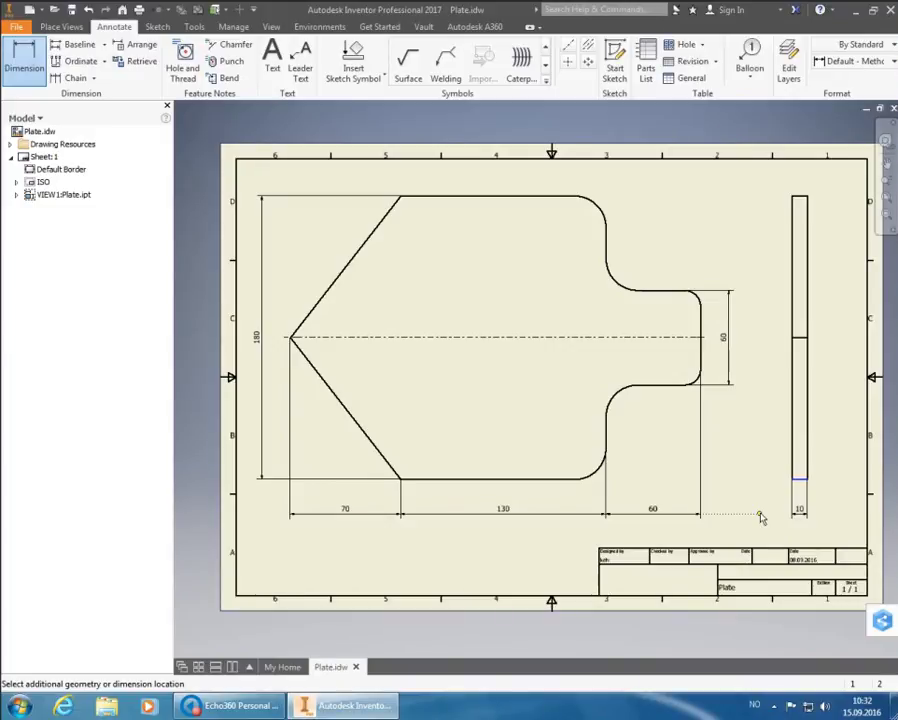
pyautogui.click(760, 517)
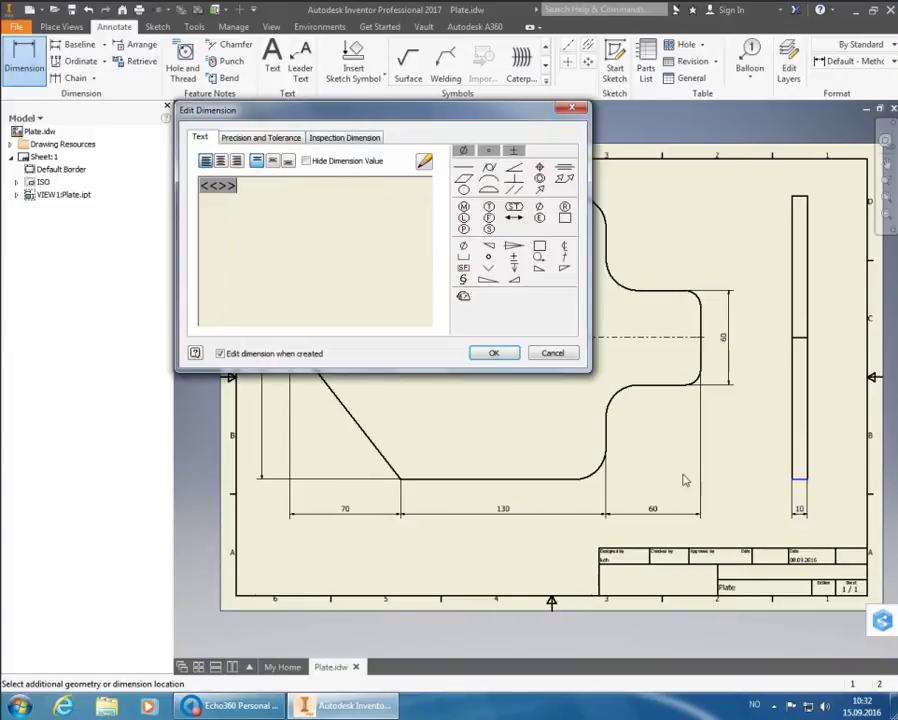
pyautogui.click(498, 356)
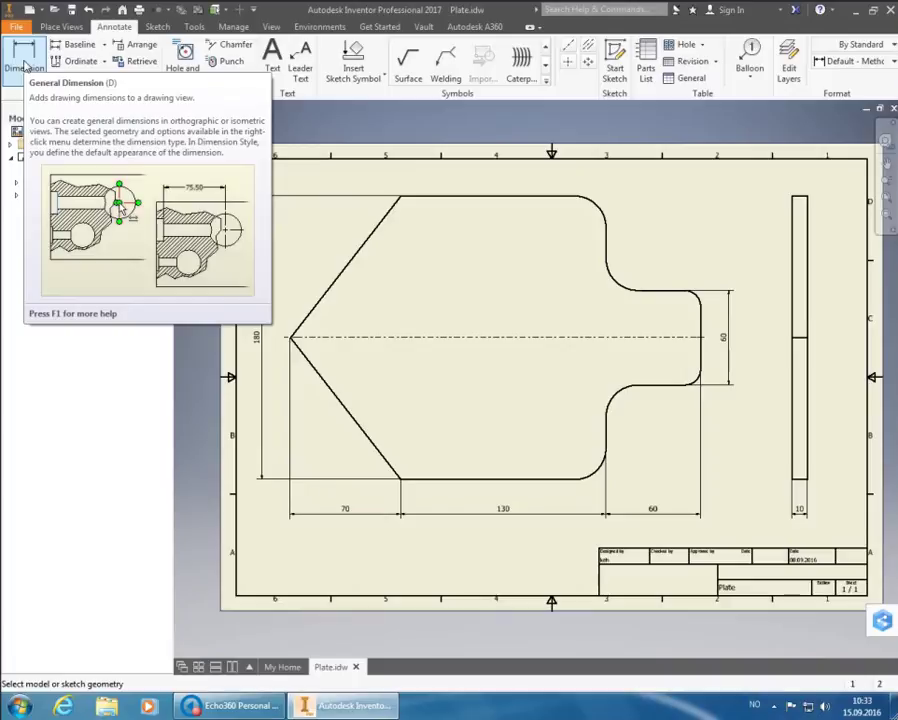
# Dimension the lower fillet arc as R20 and append (TYP) to its text
pyautogui.click(26, 62)
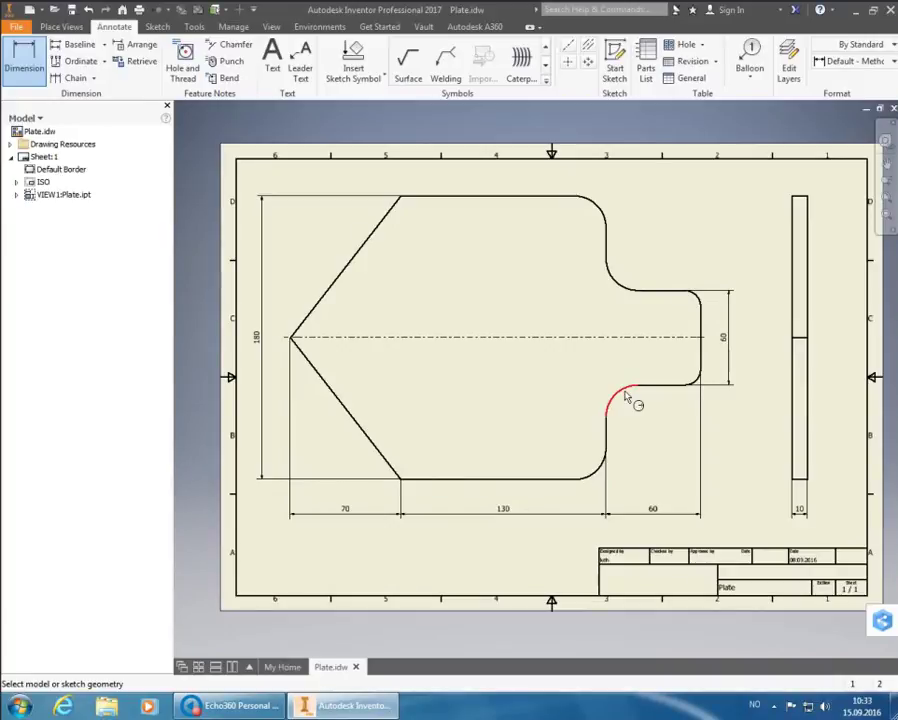
pyautogui.click(626, 398)
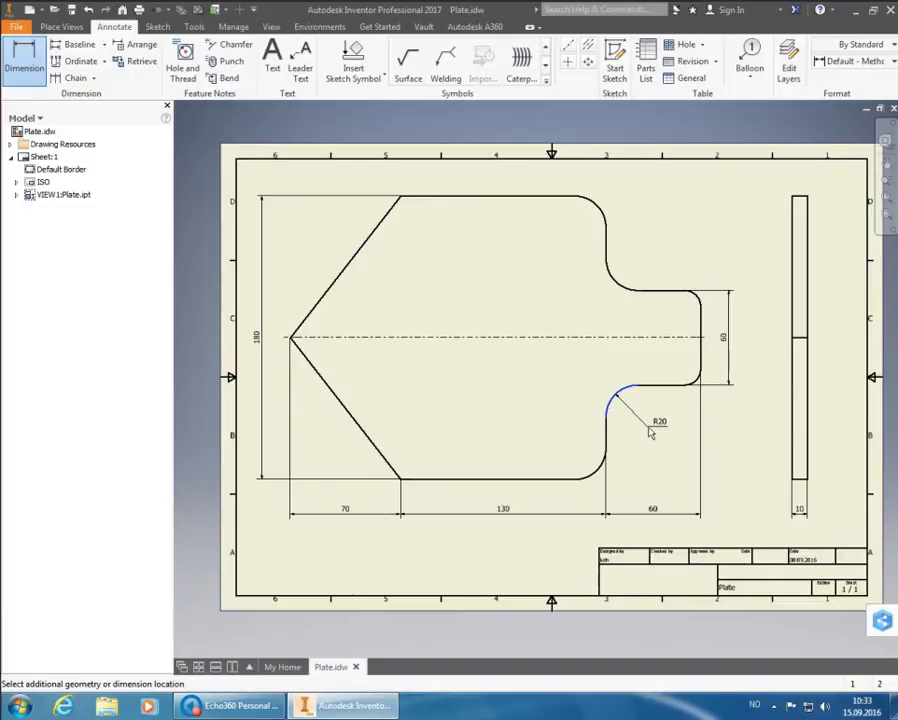
pyautogui.click(650, 432)
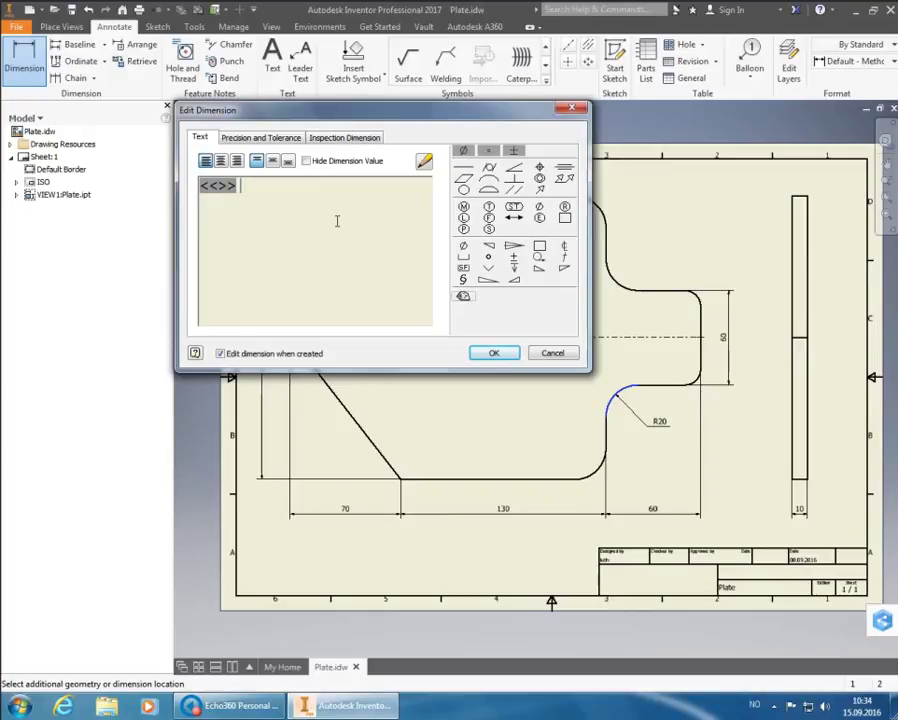
pyautogui.write('(TYP)')
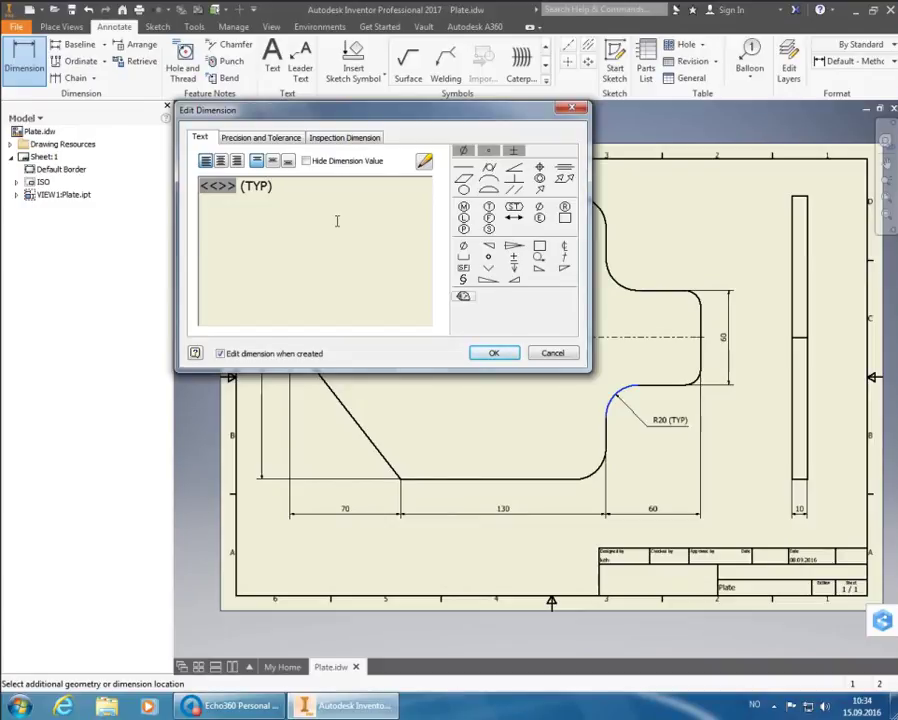
pyautogui.click(491, 352)
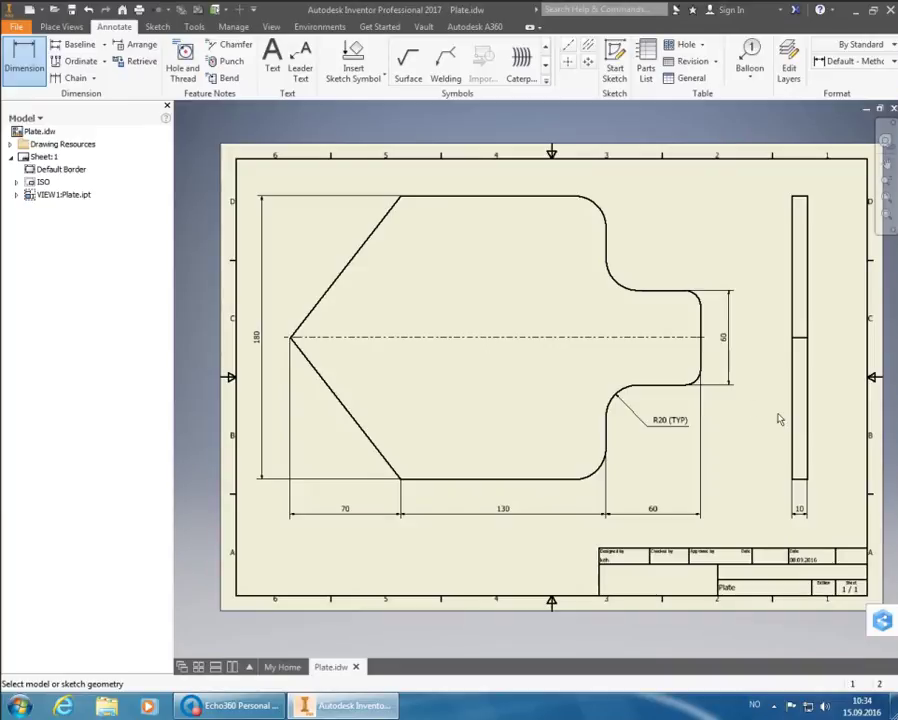
# Add an R10 radius dimension to the upper corner arc at the tab end
pyautogui.press('Escape')
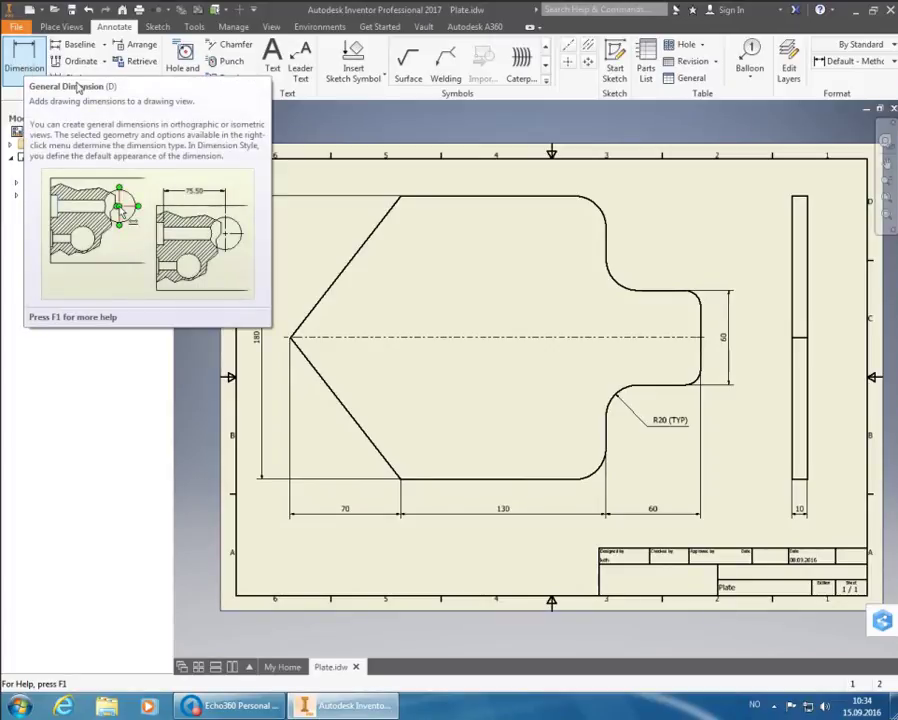
pyautogui.click(26, 68)
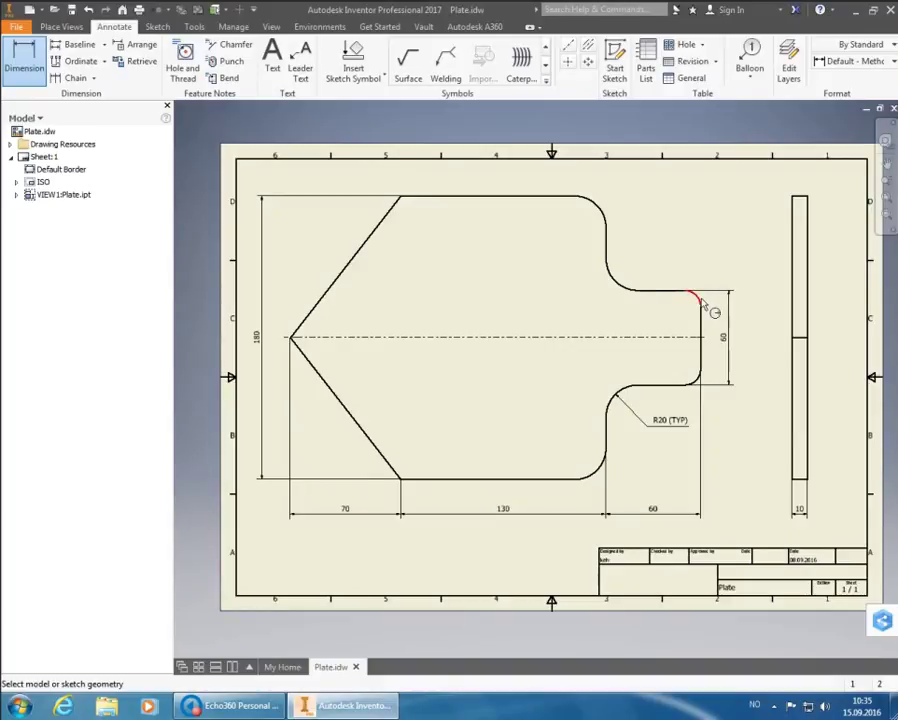
pyautogui.click(702, 302)
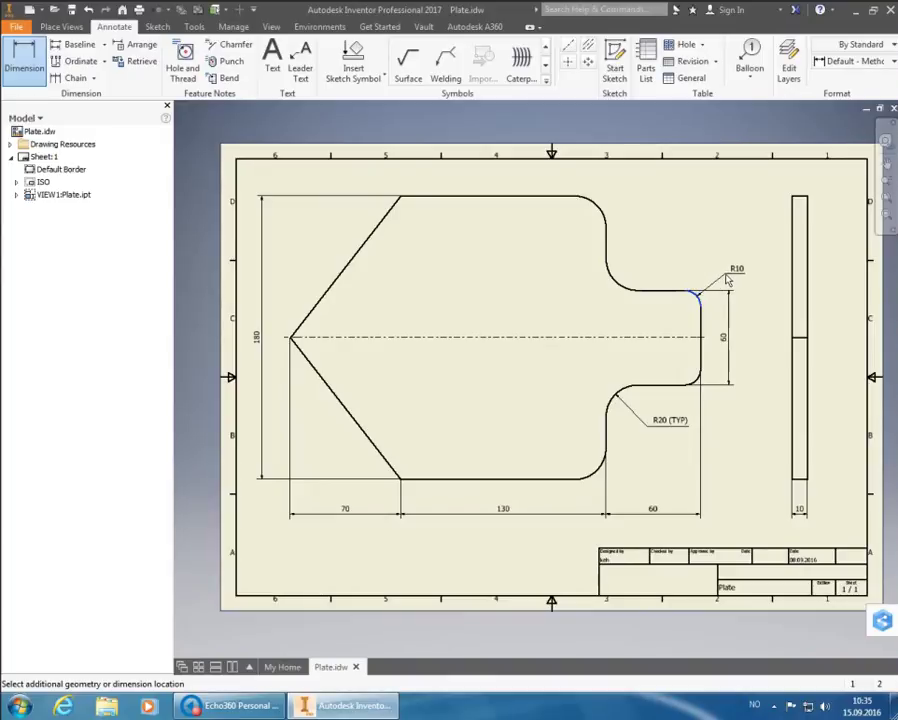
pyautogui.click(727, 283)
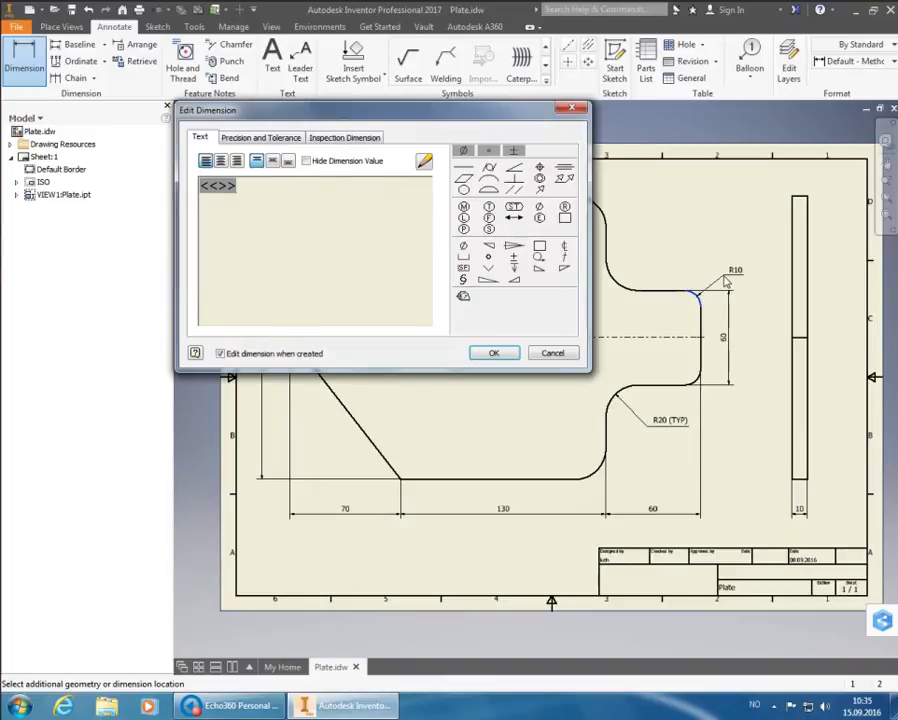
pyautogui.click(509, 353)
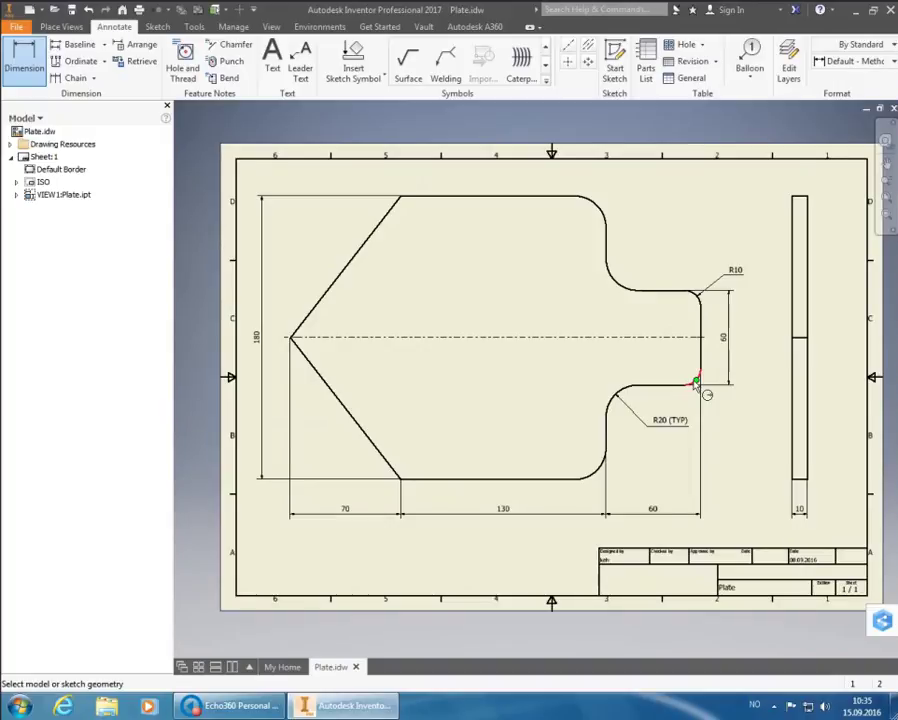
# Dimension the tab's lower corner arc as R10 with the current style
pyautogui.scroll(8, 697, 383)
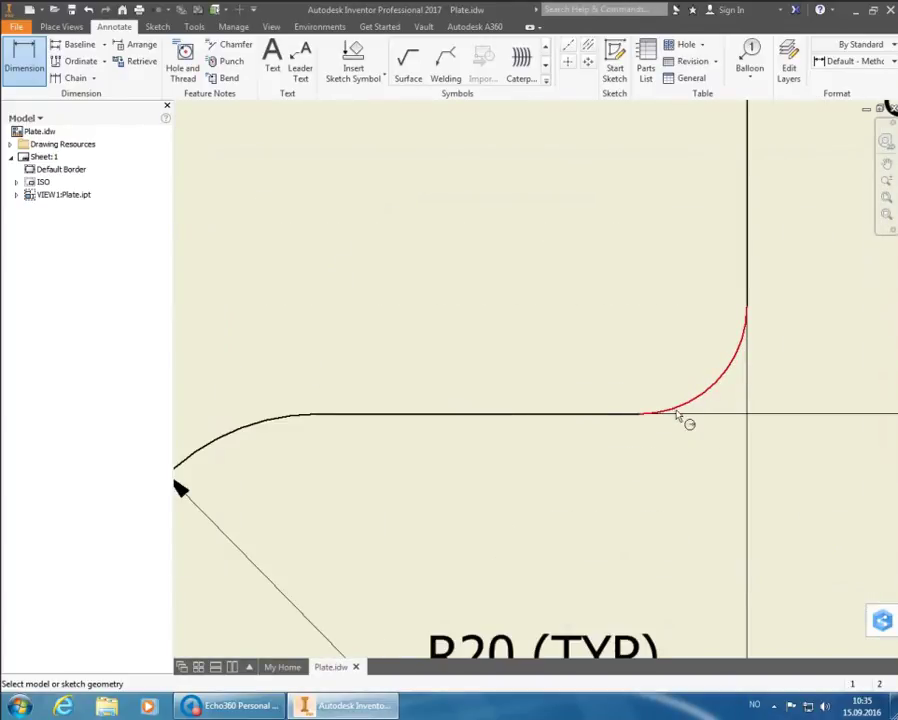
pyautogui.click(743, 352)
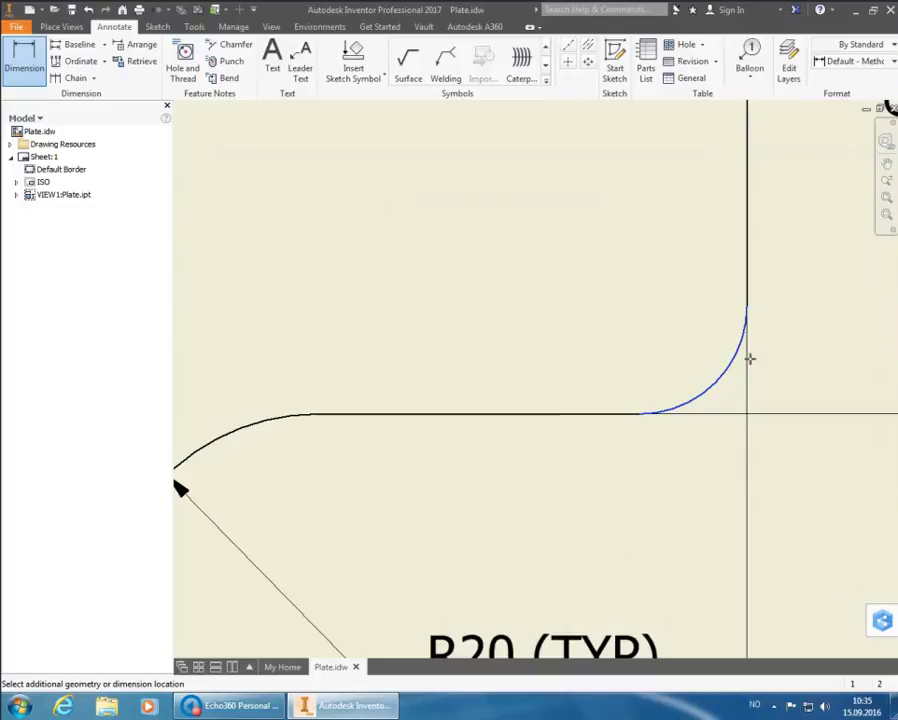
pyautogui.scroll(-8, 712, 356)
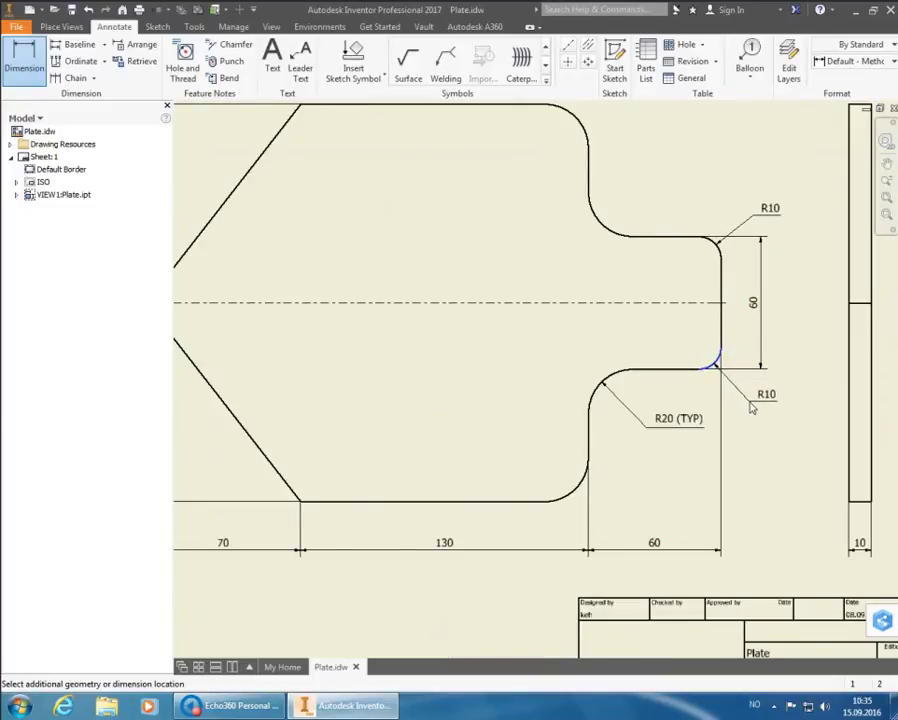
pyautogui.click(752, 407)
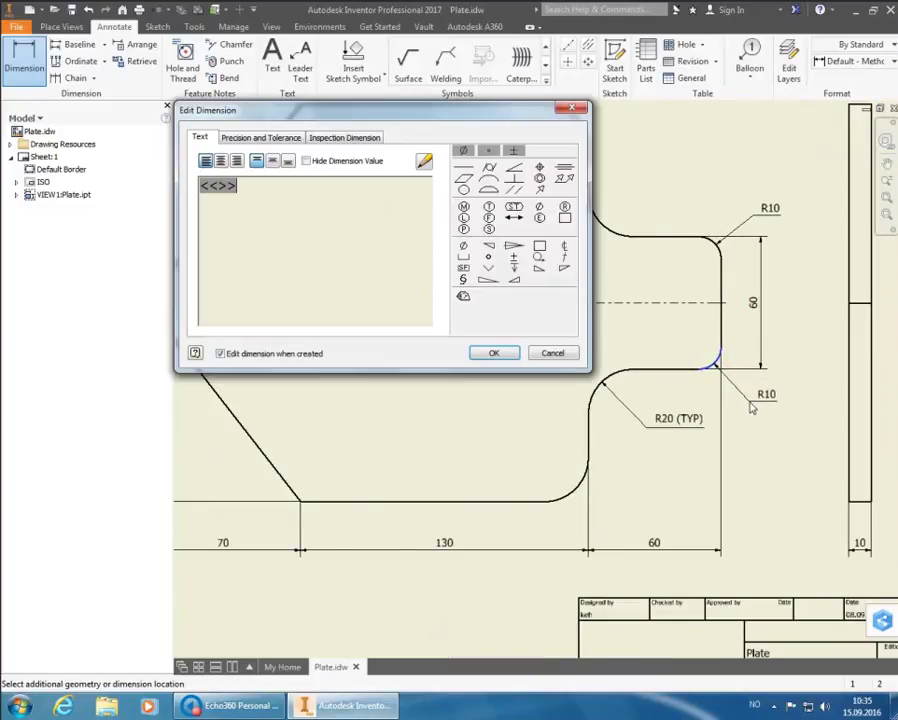
pyautogui.click(543, 355)
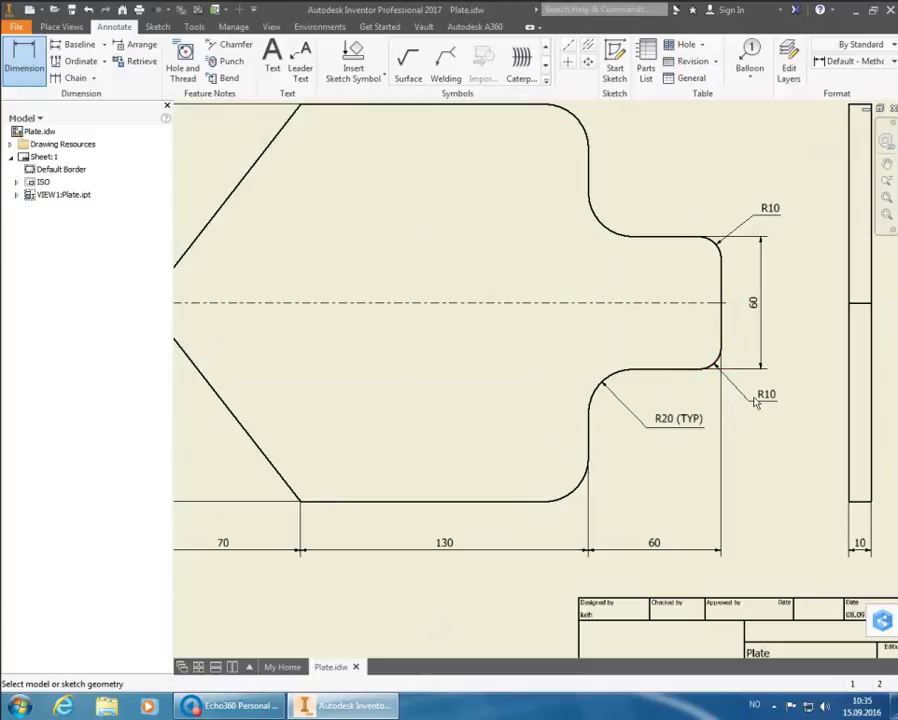
pyautogui.press('Escape')
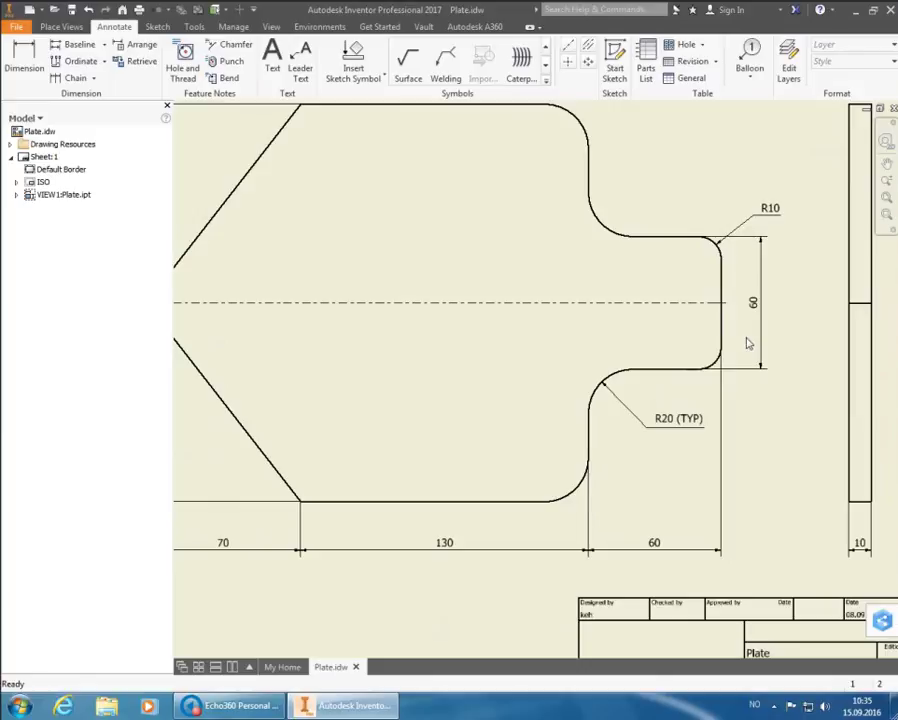
# Try another ISO dimension style on the lower corner arc, then cancel the unplaced radius
pyautogui.click(22, 62)
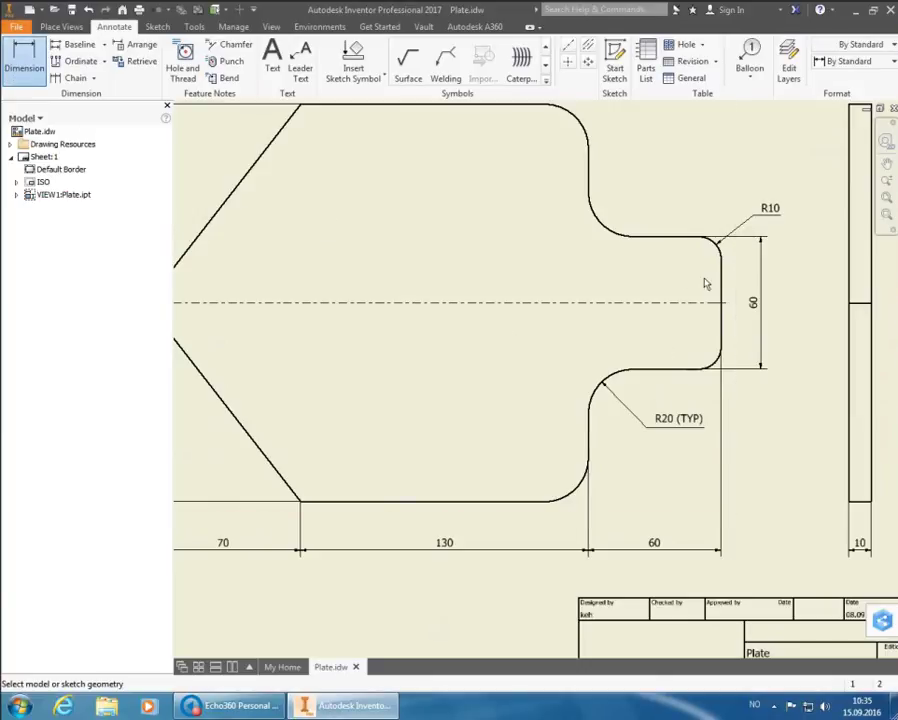
pyautogui.click(845, 61)
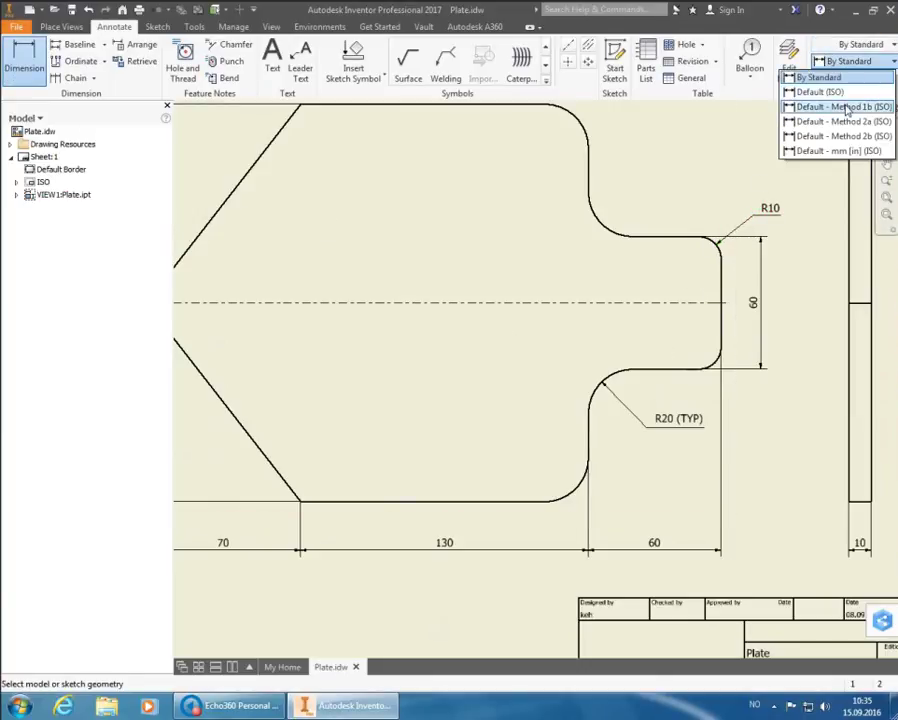
pyautogui.click(860, 112)
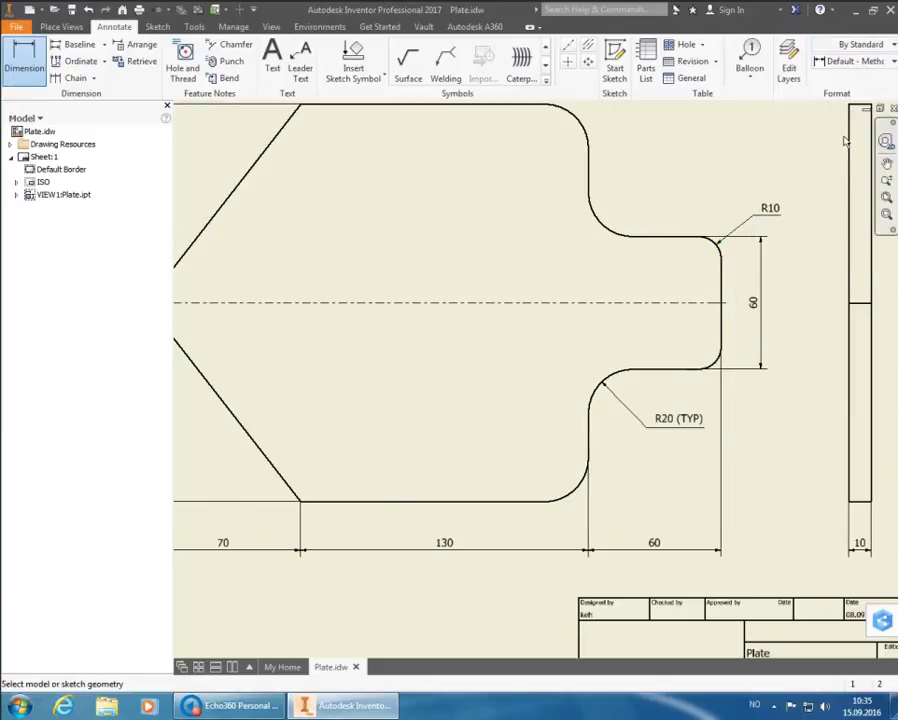
pyautogui.click(716, 364)
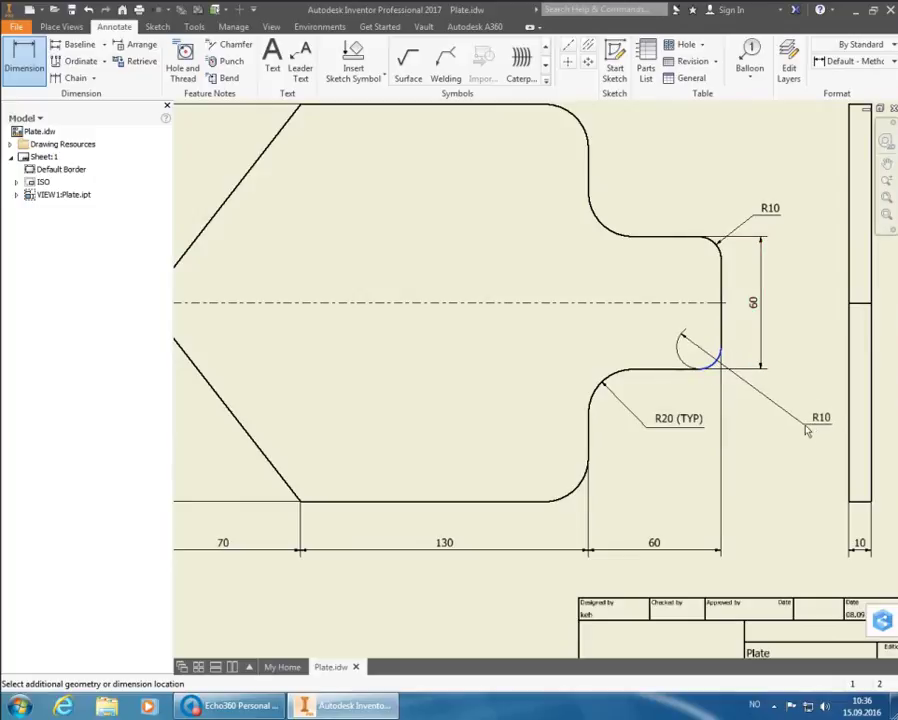
pyautogui.press('Escape')
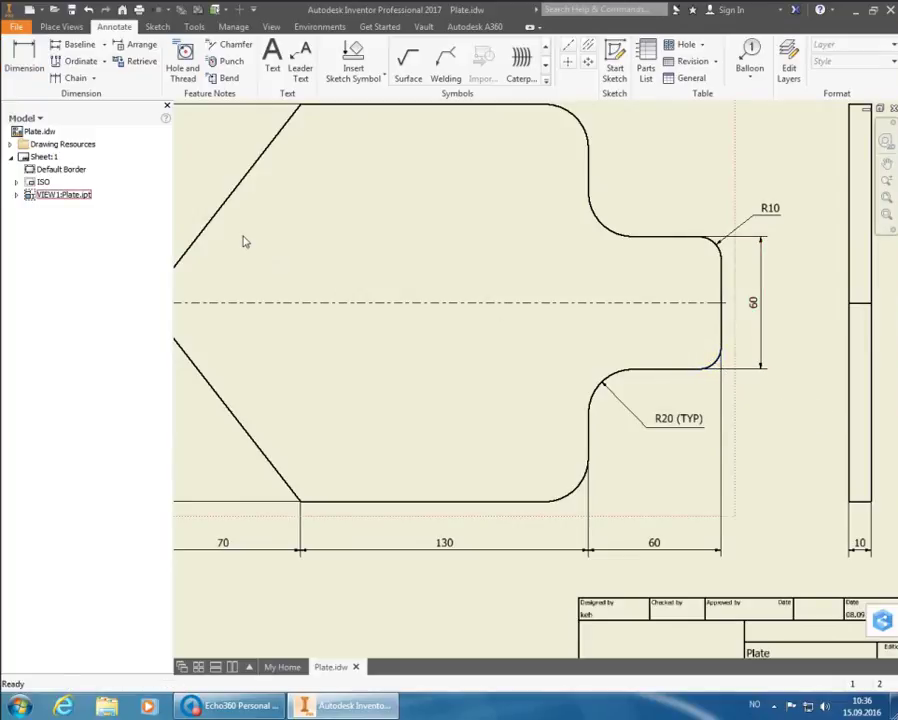
# Dimension the lower corner arc as R10 using the Default - Method 1a (ISO) style
pyautogui.click(24, 58)
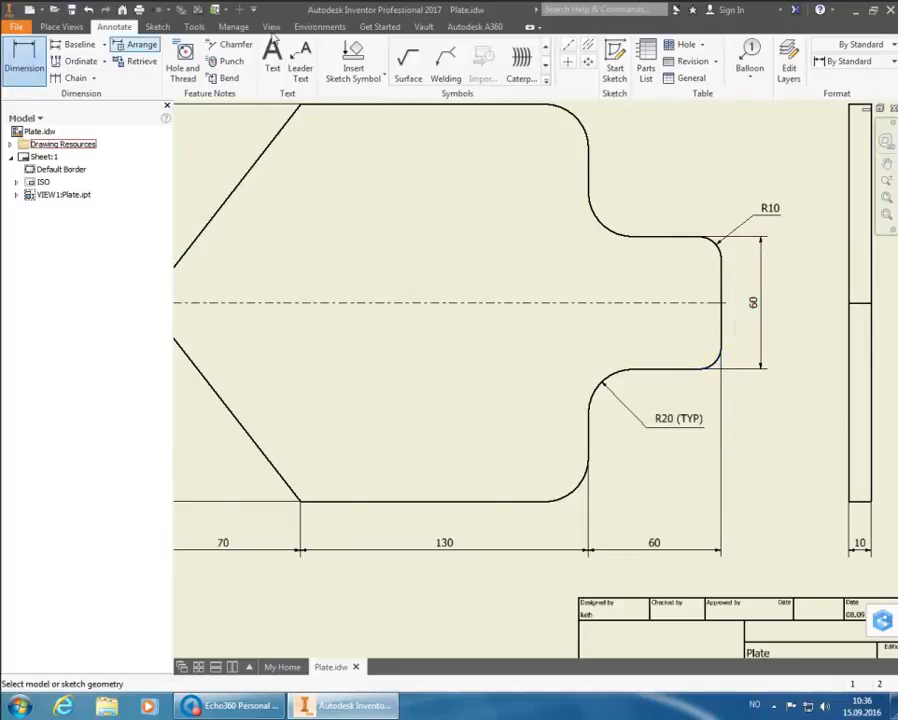
pyautogui.click(856, 61)
pyautogui.click(810, 113)
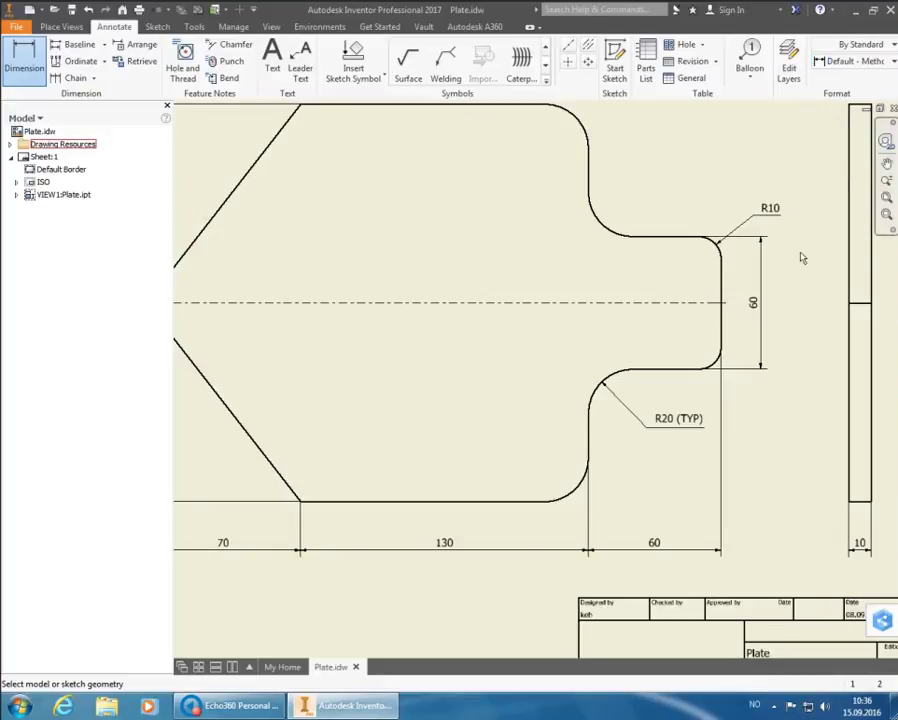
pyautogui.click(727, 368)
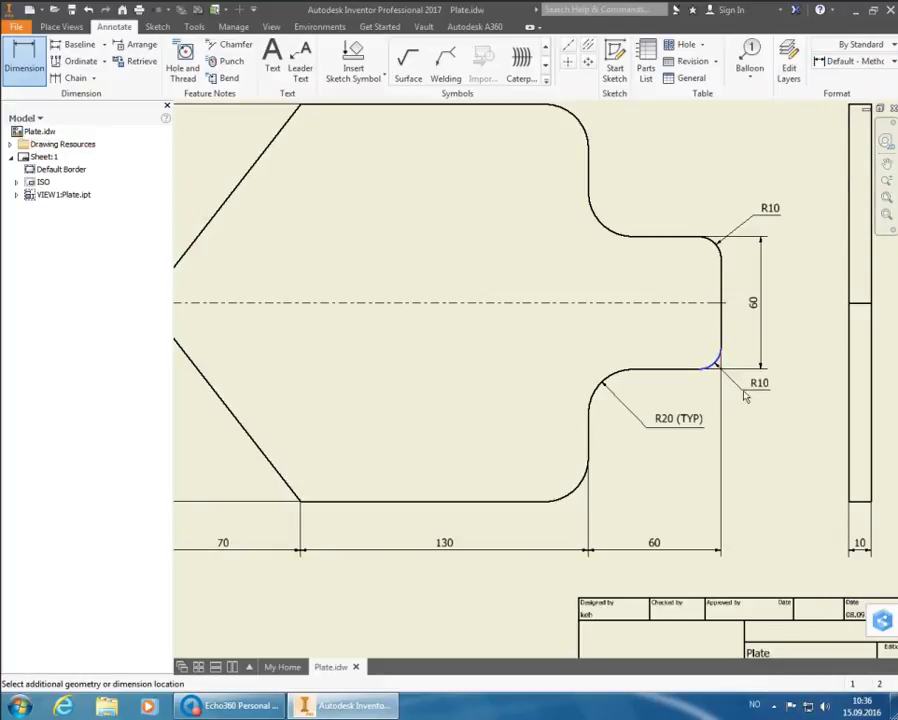
pyautogui.click(748, 407)
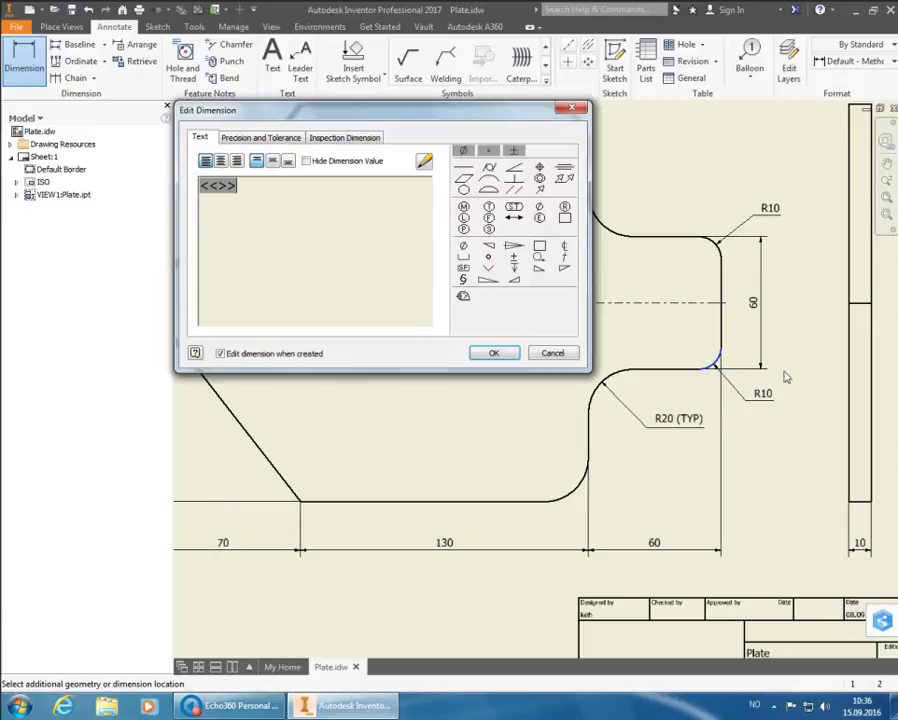
pyautogui.click(510, 353)
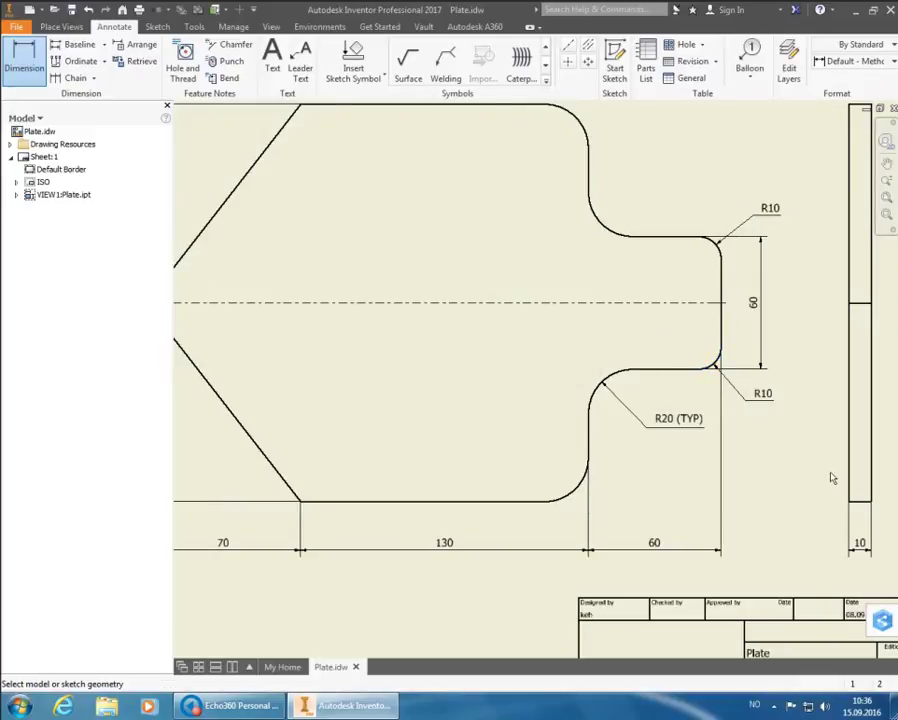
# Zoom All to fit the whole sheet with its border and title block
pyautogui.click(886, 199)
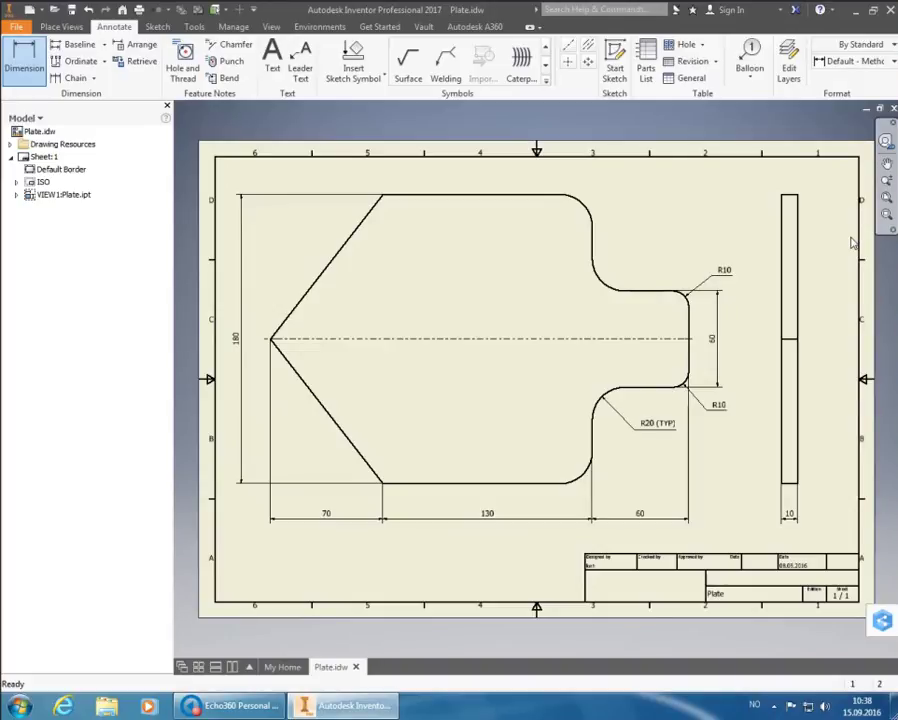
# Open the Parts List dialog from the Annotate tab's Table panel
pyautogui.press('d')
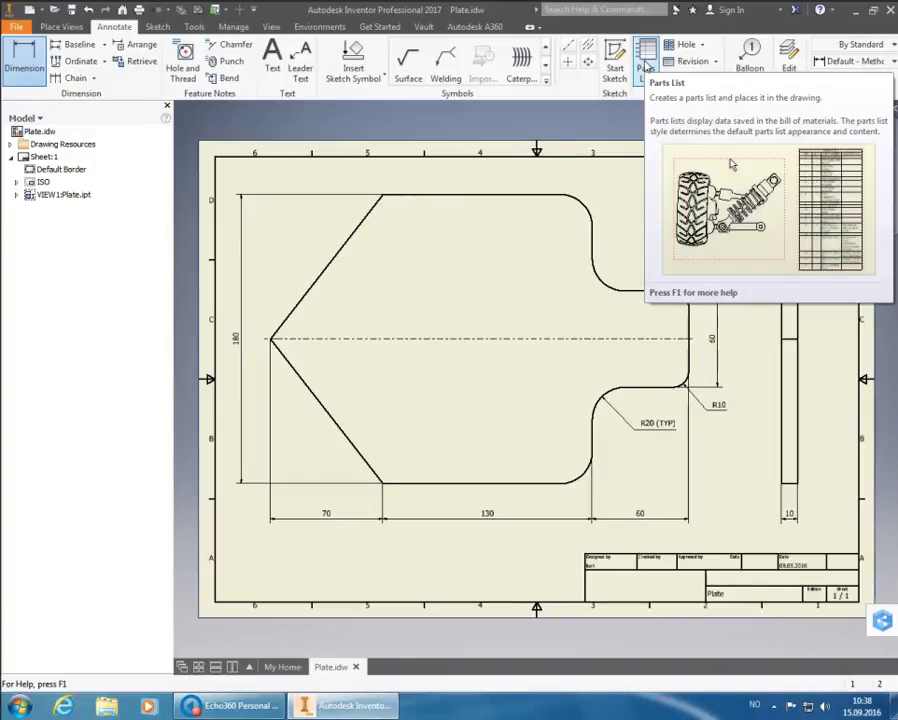
pyautogui.click(646, 62)
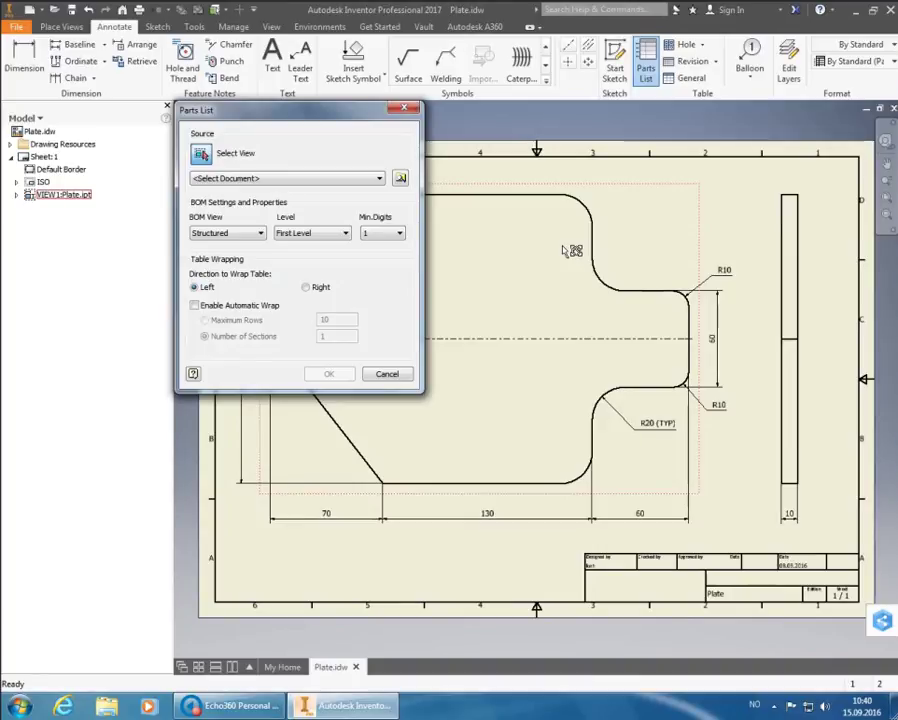
# Use the Plate drawing view as the parts list source and confirm
pyautogui.click(563, 246)
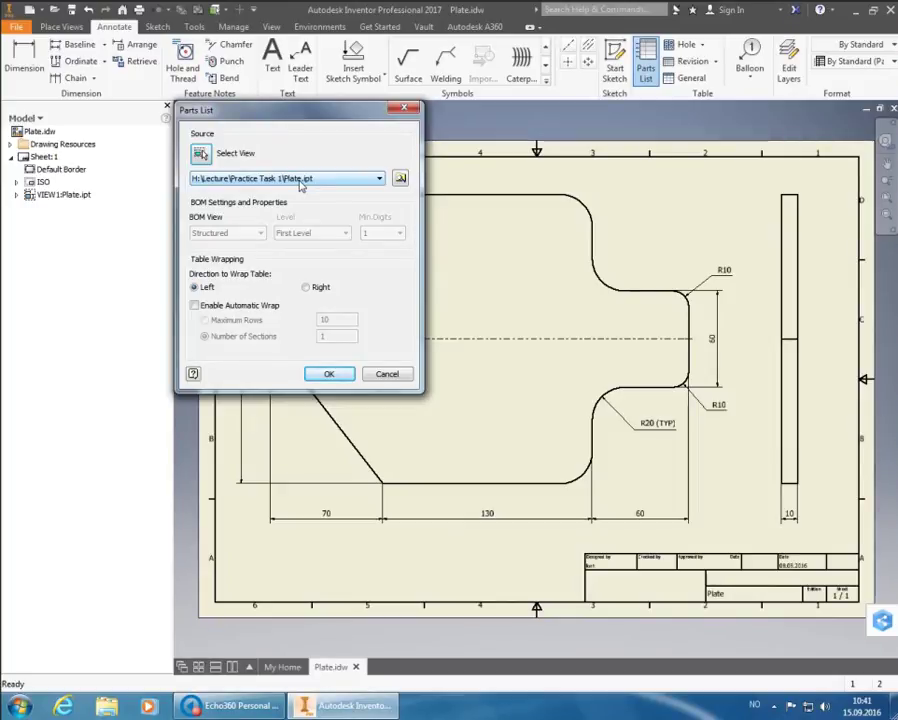
pyautogui.click(340, 373)
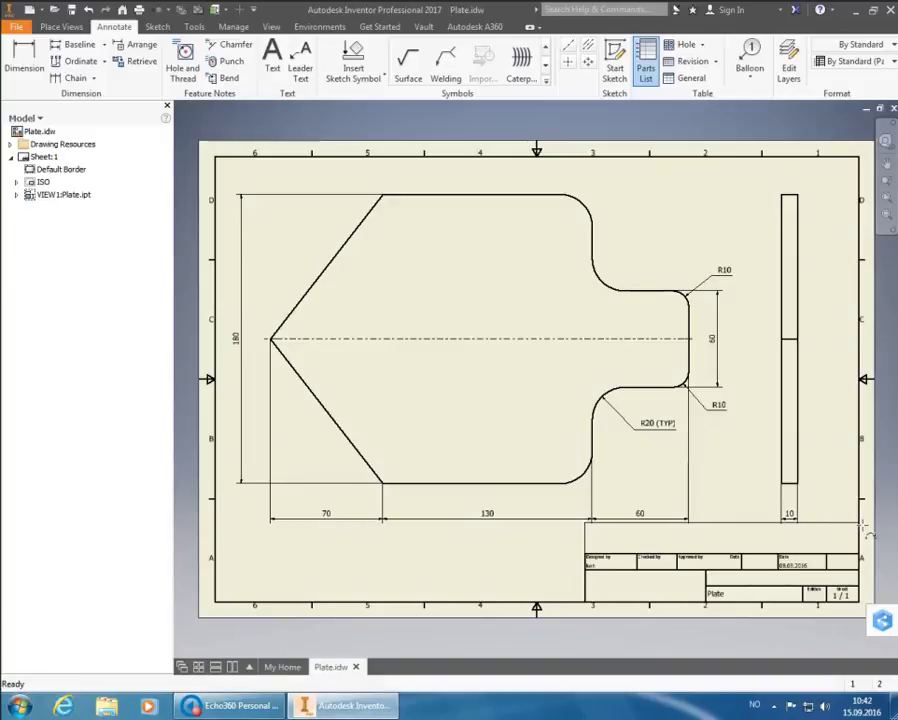
# Drop the Plate parts list on the sheet just above the title block
pyautogui.click(862, 525)
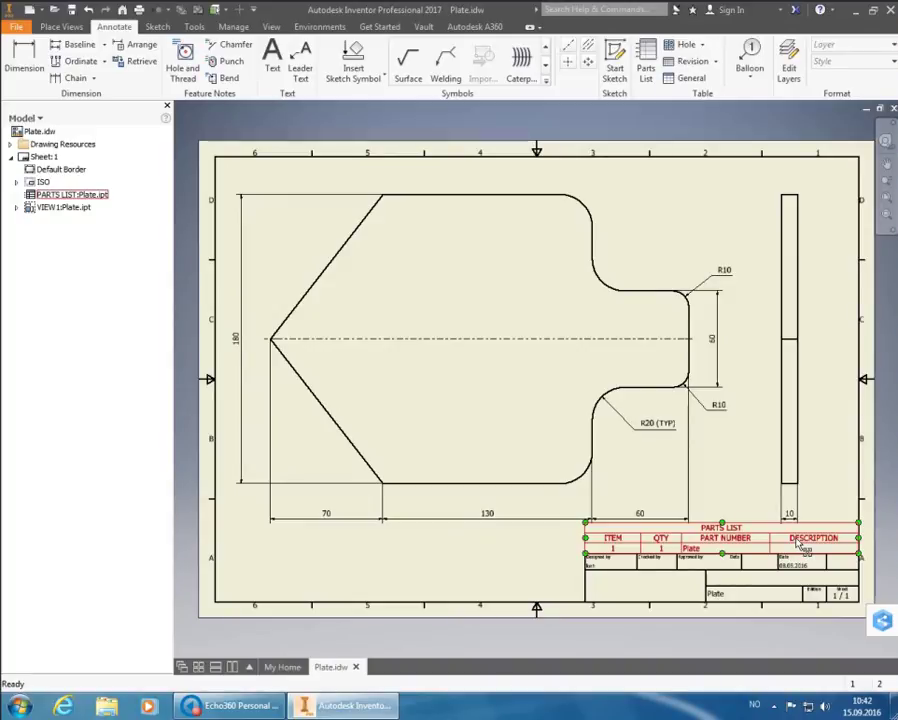
# Uncheck Title in the parts list's Table Layout settings
pyautogui.doubleClick(797, 543)
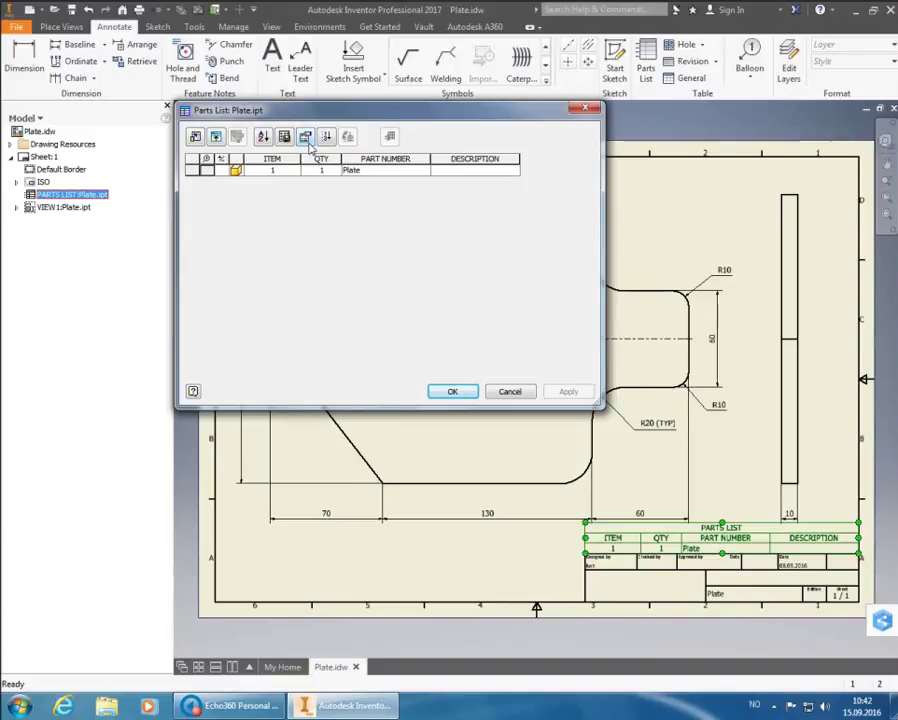
pyautogui.click(307, 141)
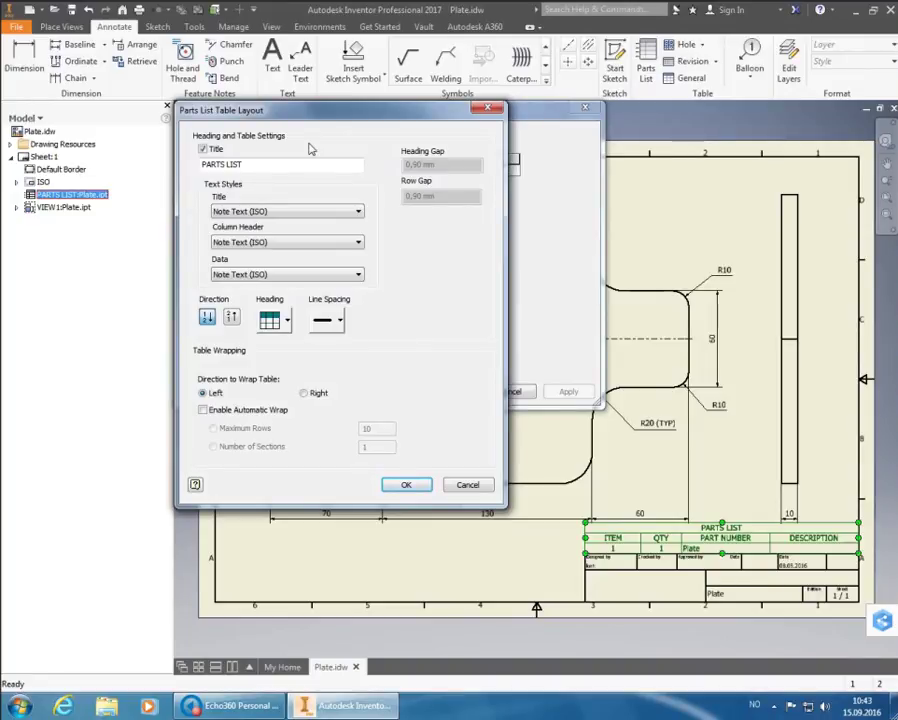
pyautogui.click(205, 151)
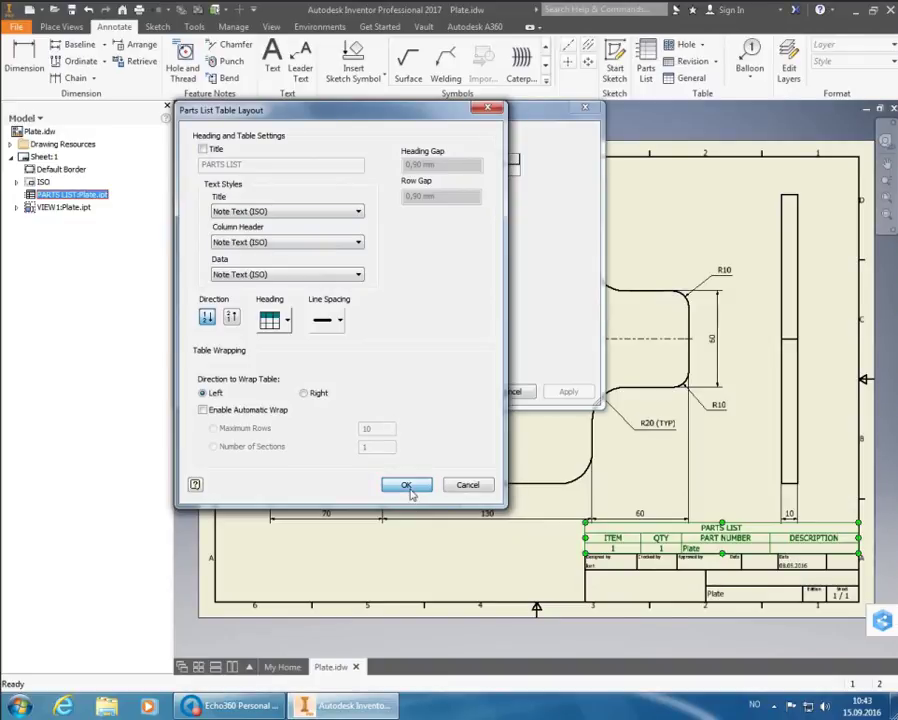
pyautogui.click(408, 488)
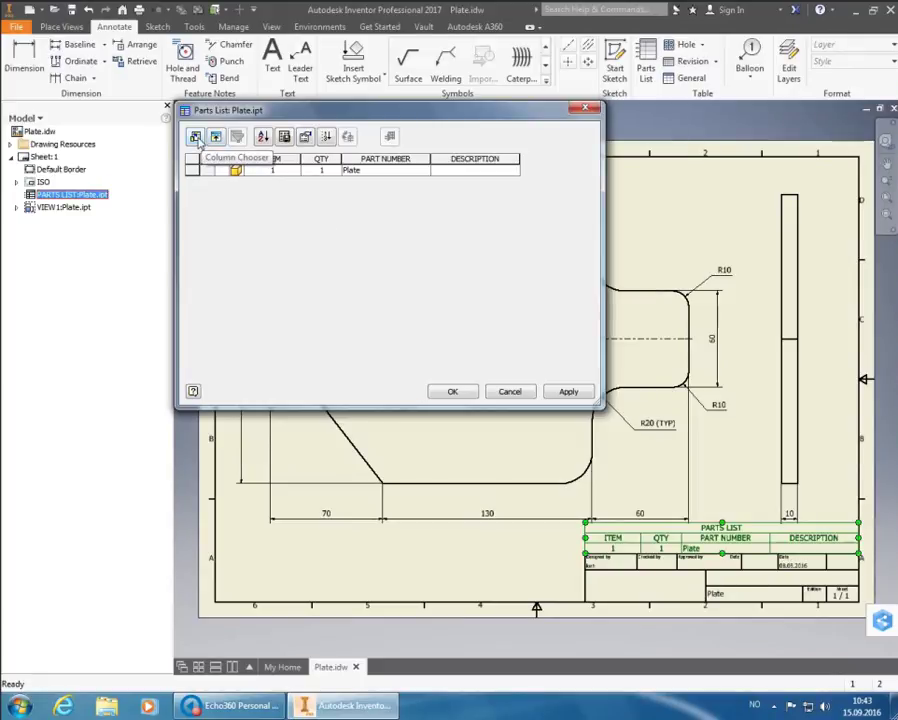
# Remove the ITEM, QTY, PART NUMBER and DESCRIPTION columns in the Column Chooser
pyautogui.click(195, 137)
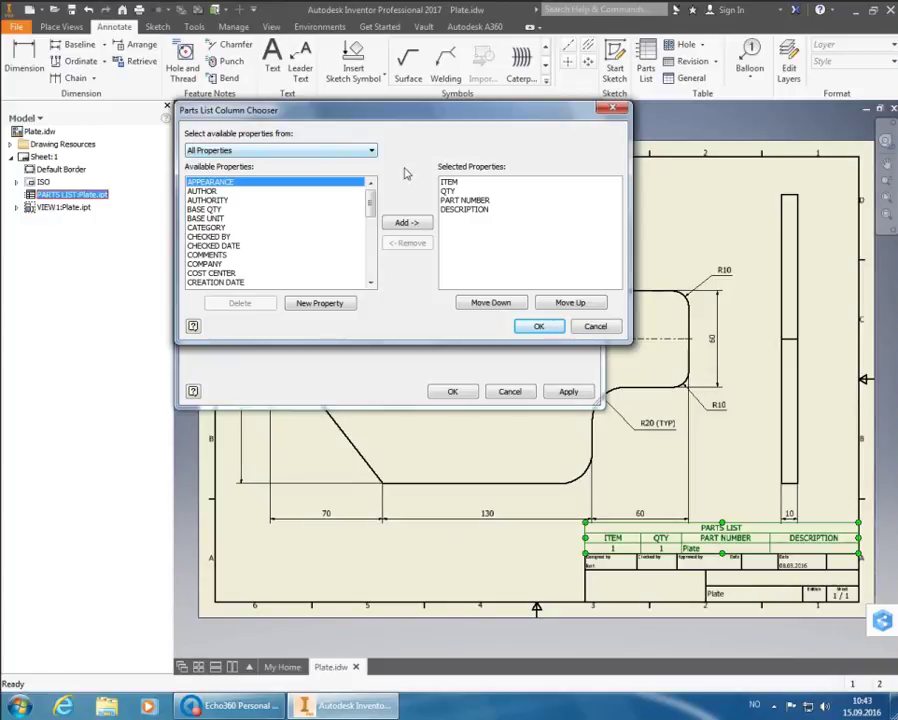
pyautogui.click(448, 182)
pyautogui.click(424, 243)
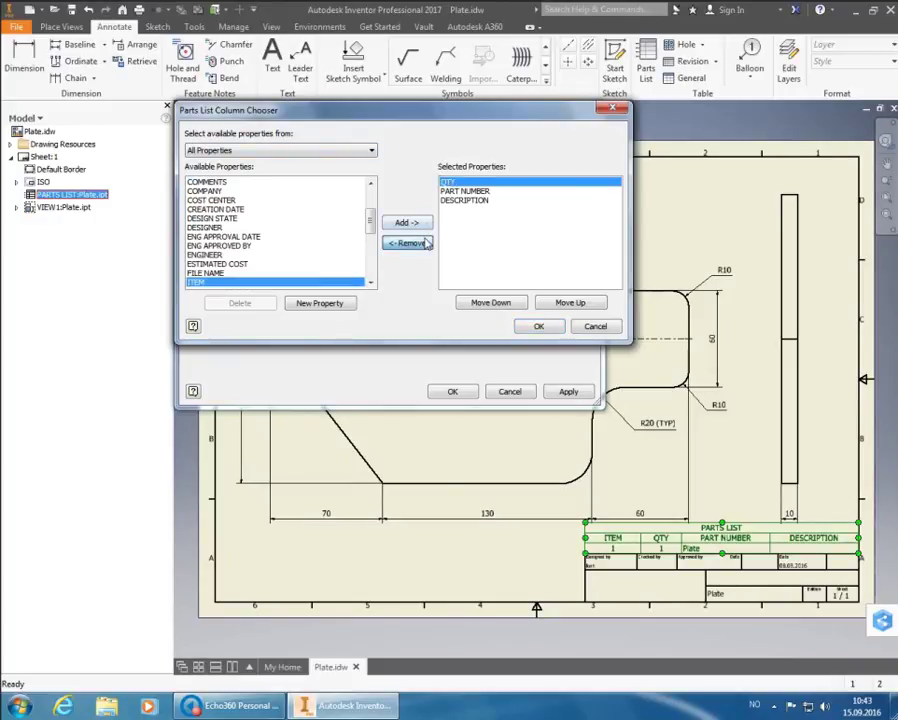
pyautogui.click(424, 243)
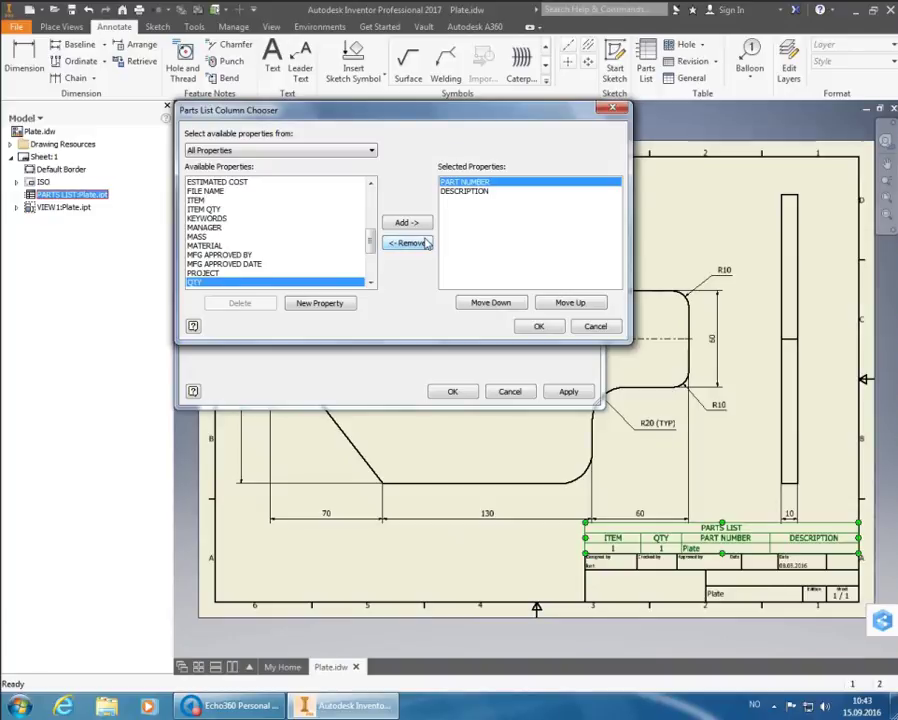
pyautogui.click(424, 243)
pyautogui.click(424, 243)
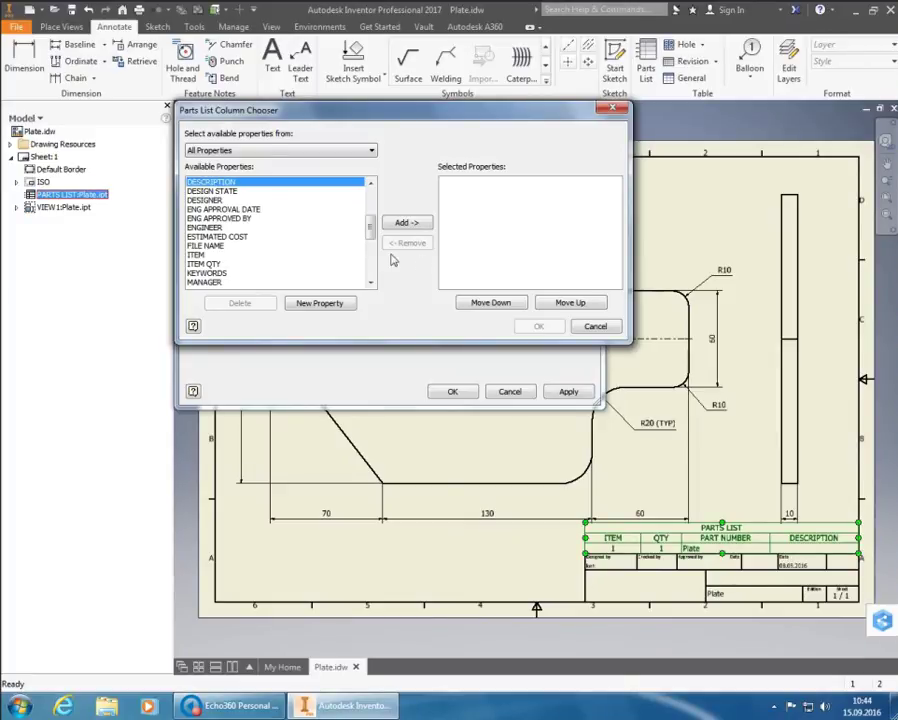
pyautogui.click(370, 283)
pyautogui.click(370, 283)
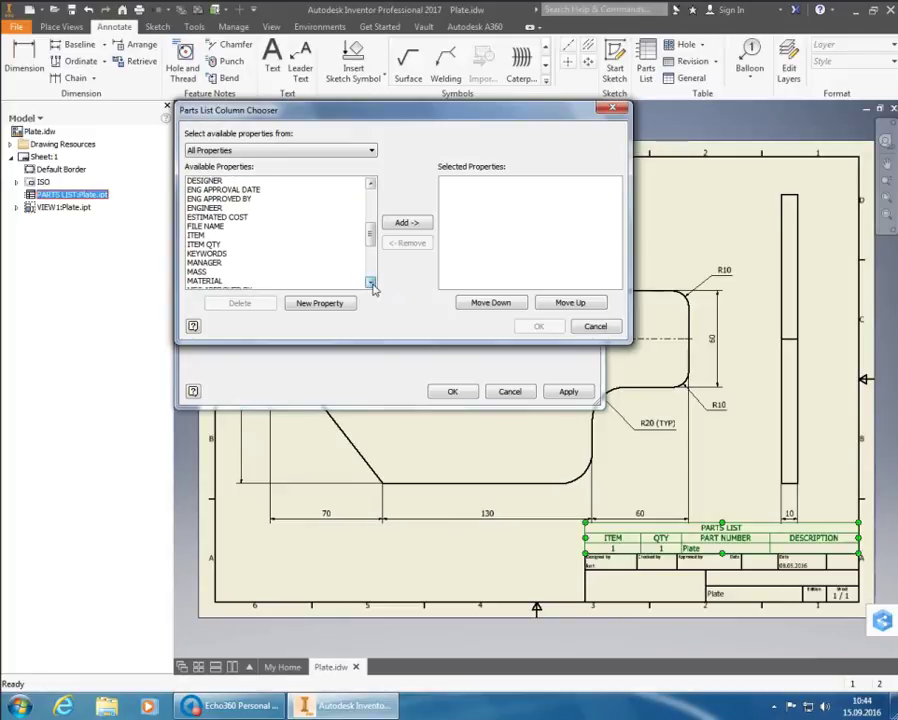
pyautogui.click(370, 283)
pyautogui.click(370, 283)
# Add the MATERIAL column and apply it to the parts list
pyautogui.click(220, 264)
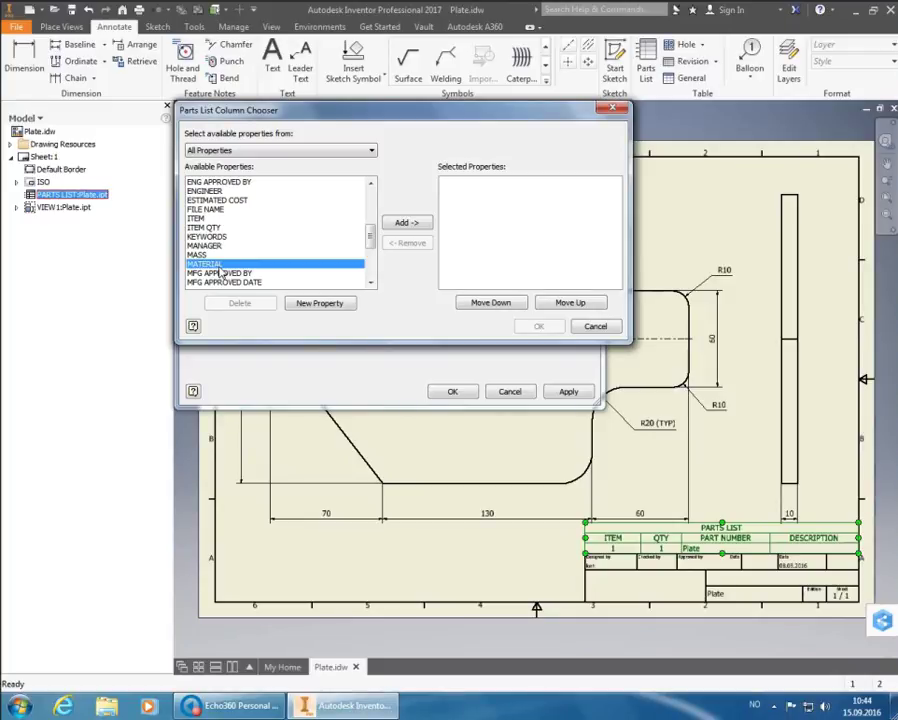
pyautogui.click(403, 222)
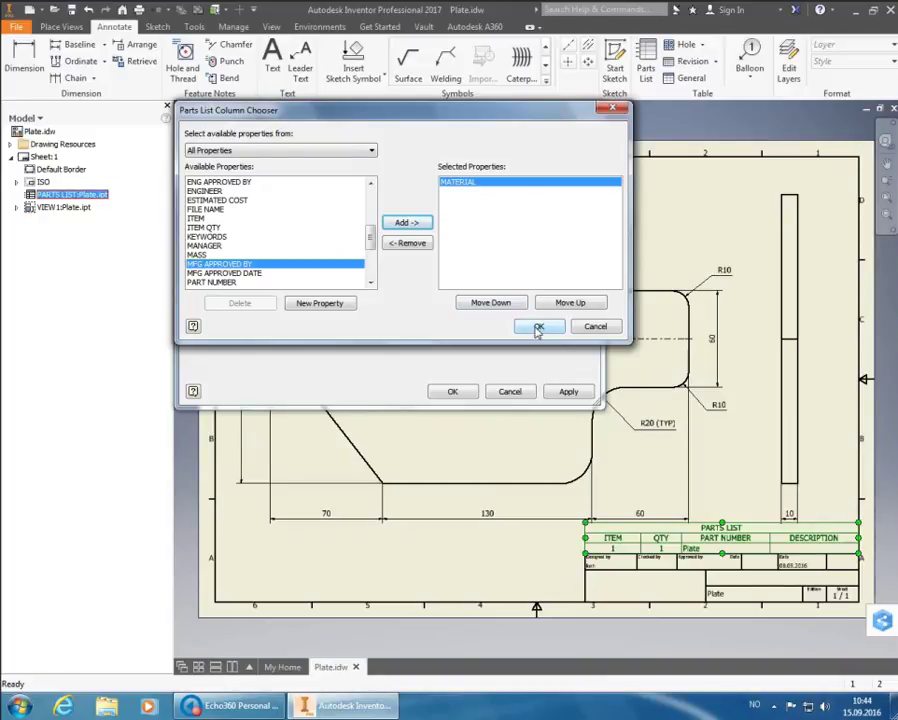
pyautogui.click(538, 328)
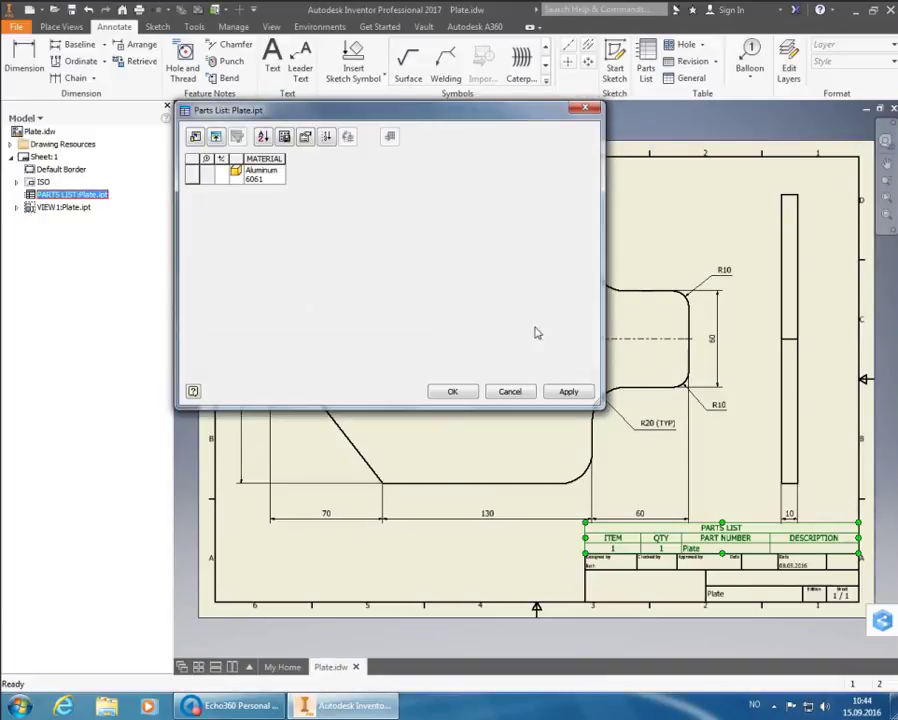
pyautogui.click(569, 392)
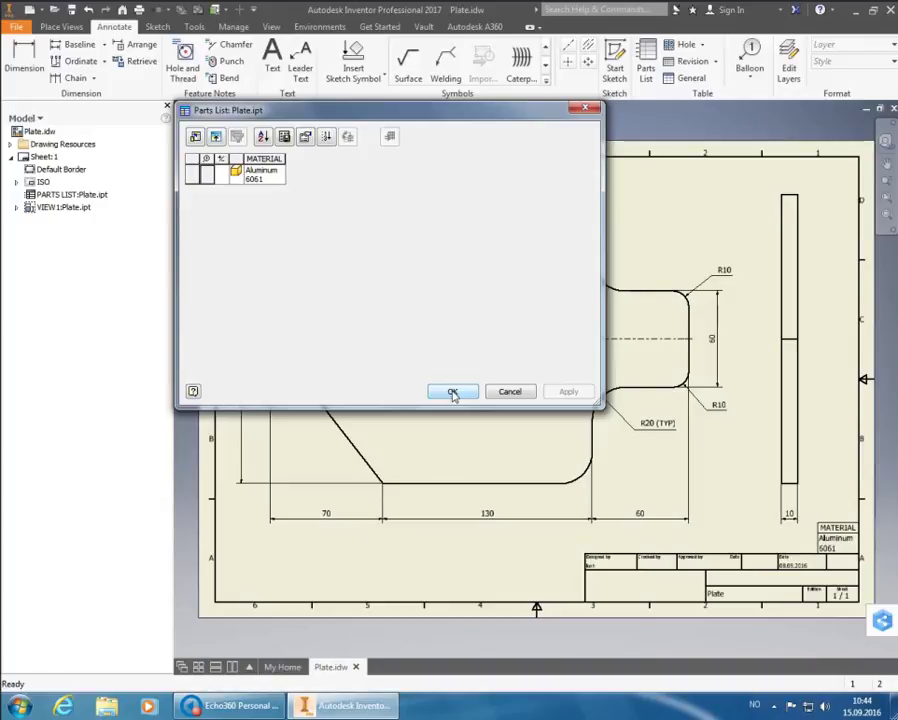
pyautogui.click(453, 392)
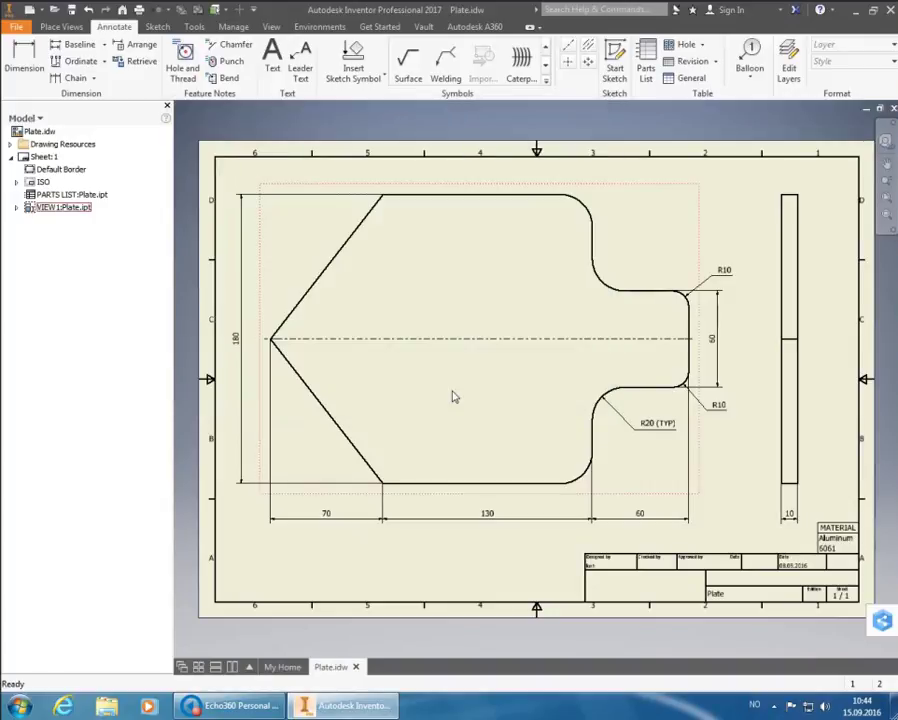
# Widen the MATERIAL parts list so Aluminum 6061 fits on one line
pyautogui.click(834, 538)
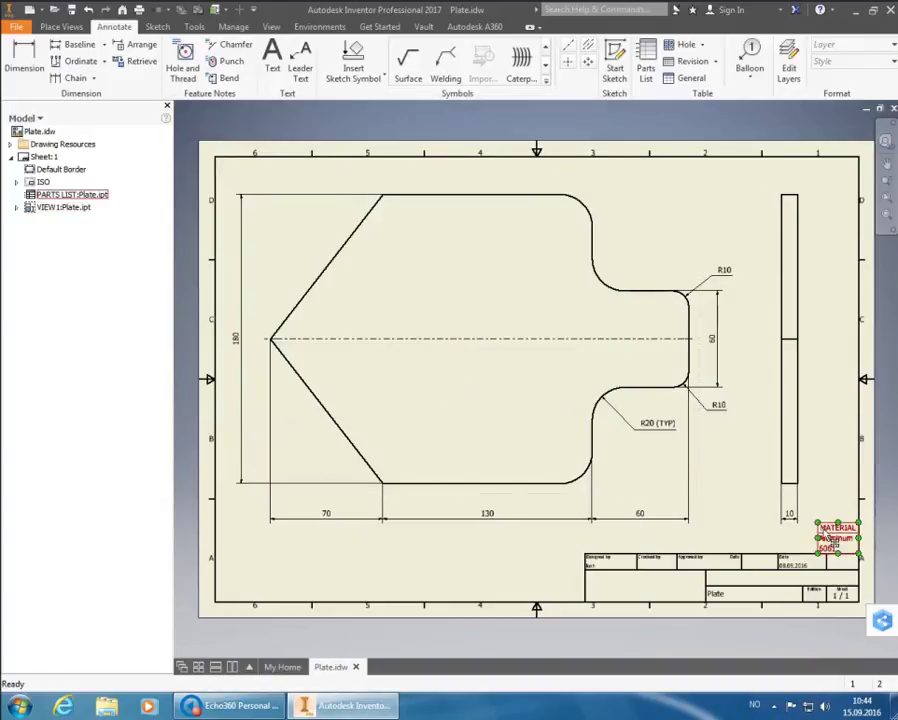
pyautogui.click(838, 497)
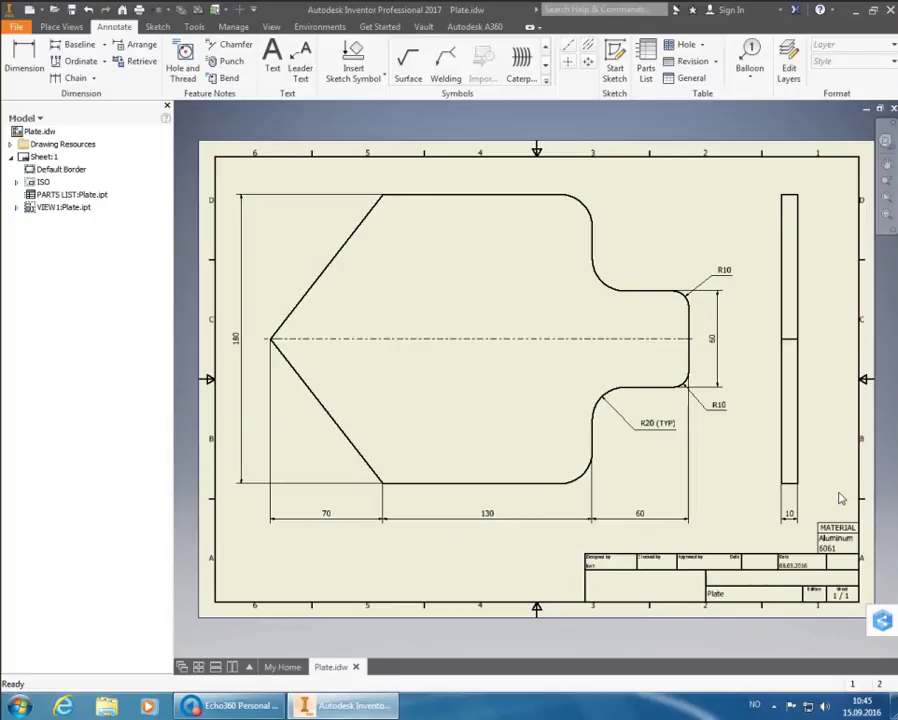
pyautogui.click(842, 542)
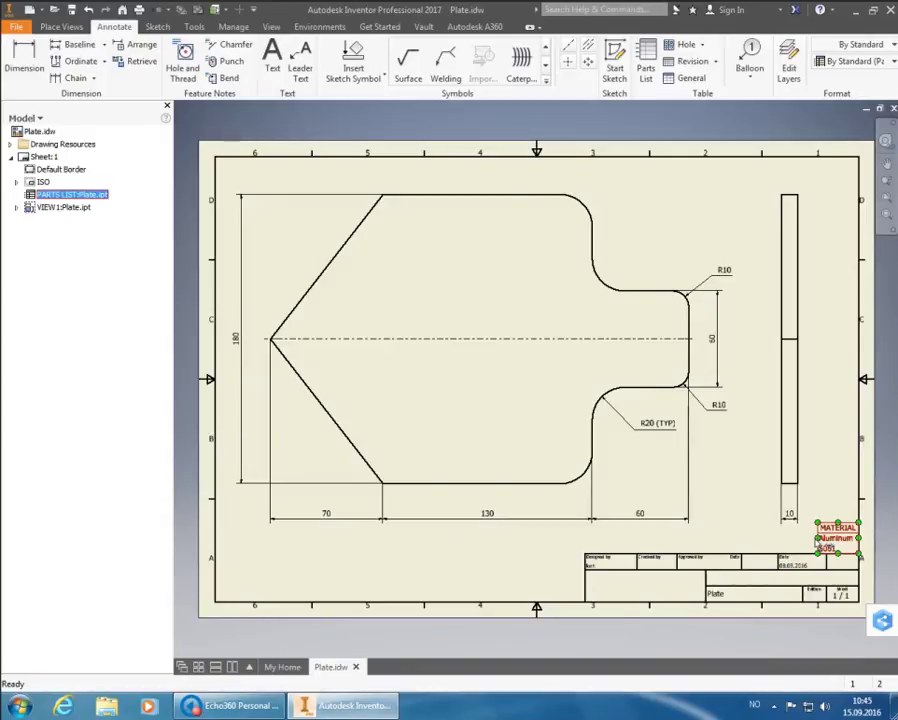
pyautogui.moveTo(818, 540); pyautogui.dragTo(797, 545)
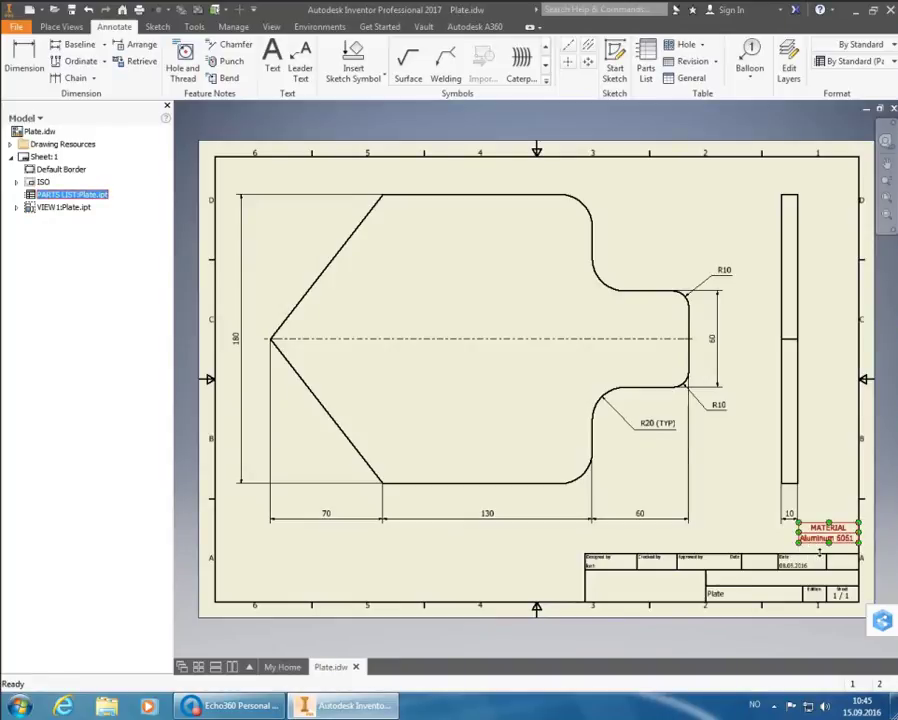
# Move the MATERIAL parts list down to rest directly on the title block
pyautogui.click(826, 485)
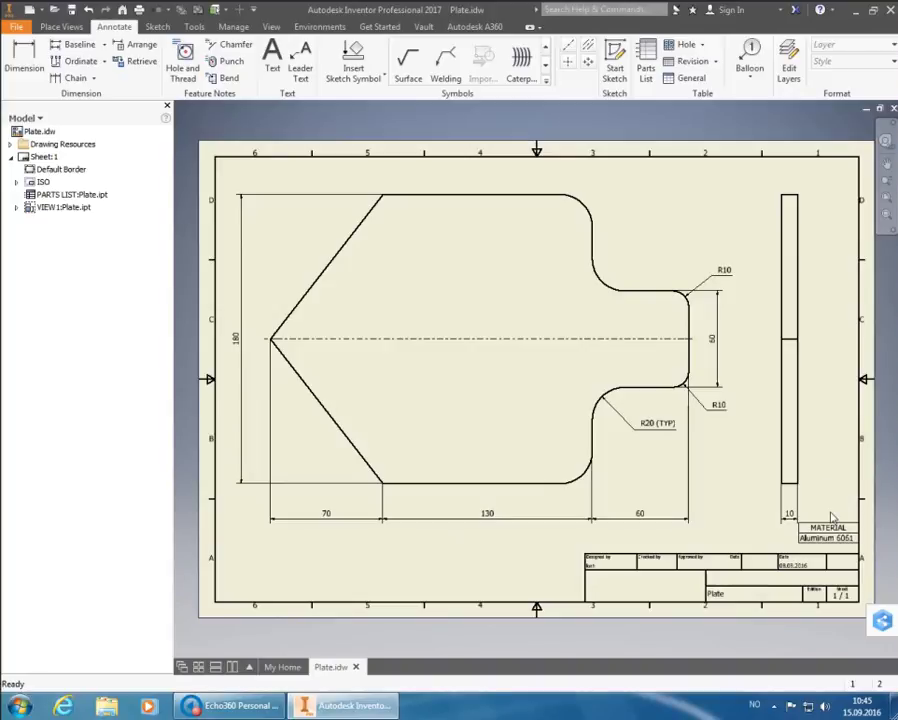
pyautogui.click(832, 530)
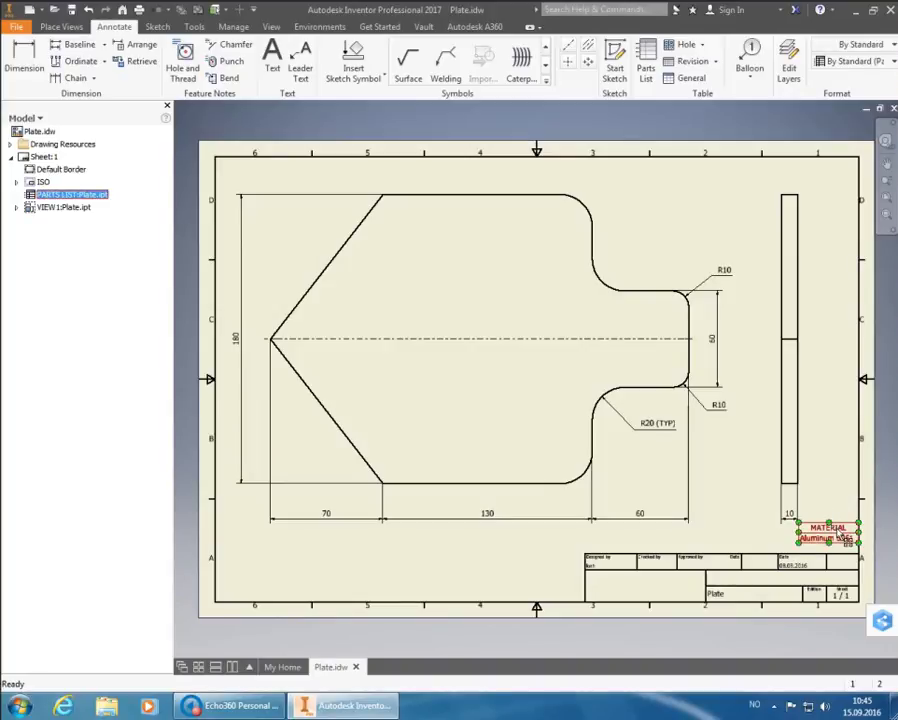
pyautogui.moveTo(848, 540); pyautogui.dragTo(848, 550)
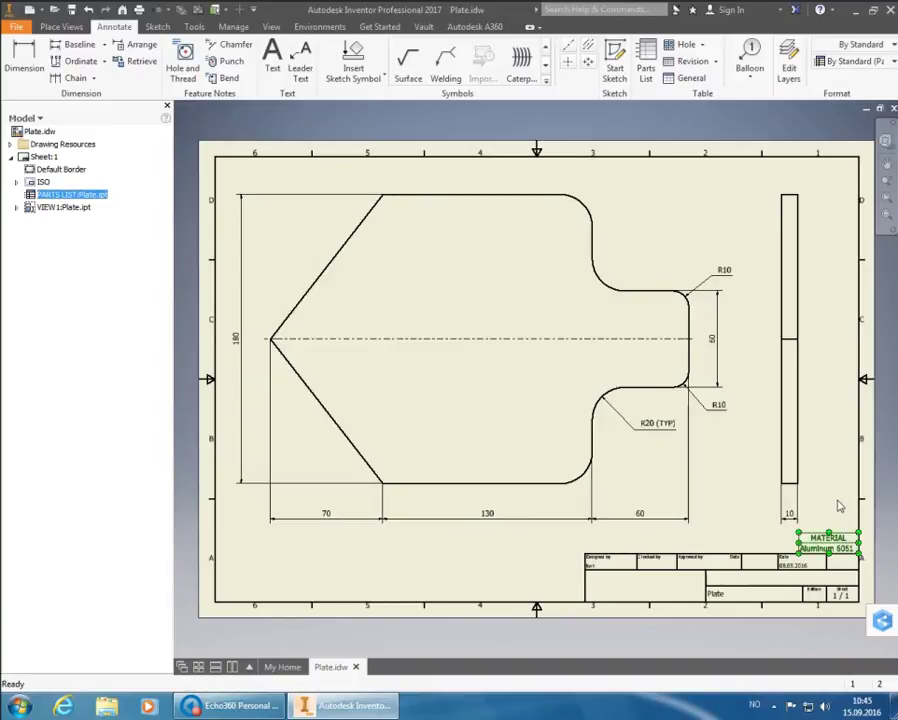
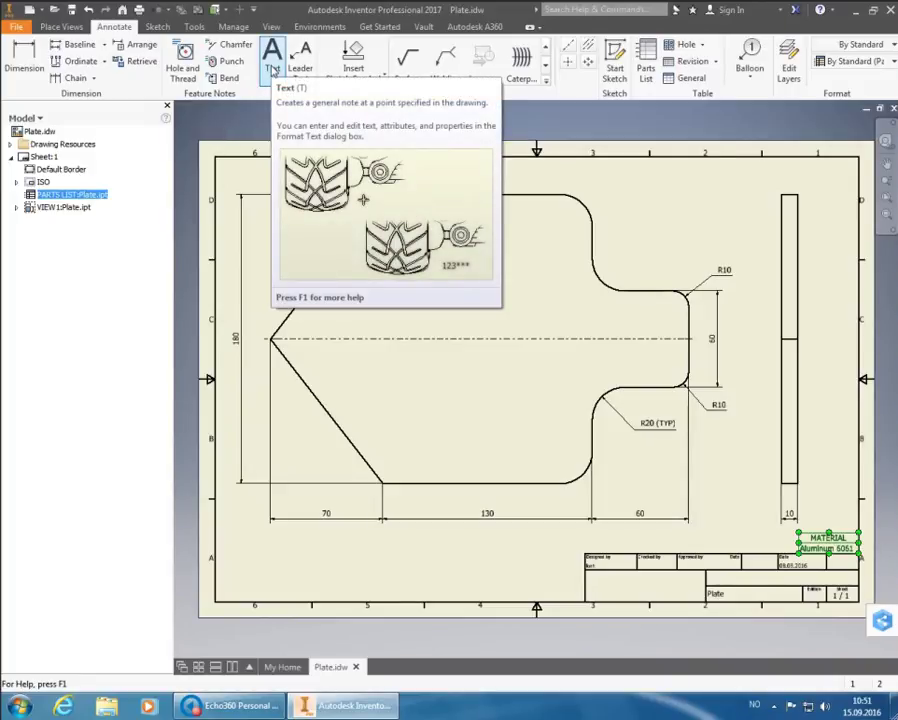
# Start a text note and pick its position on the Plate drawing sheet
pyautogui.click(272, 68)
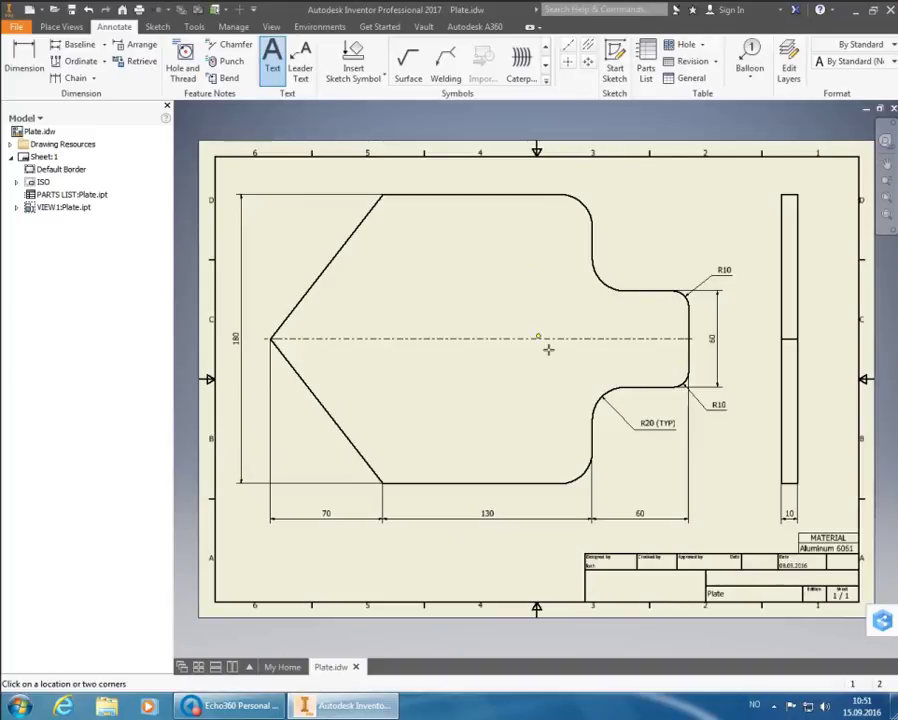
pyautogui.click(590, 532)
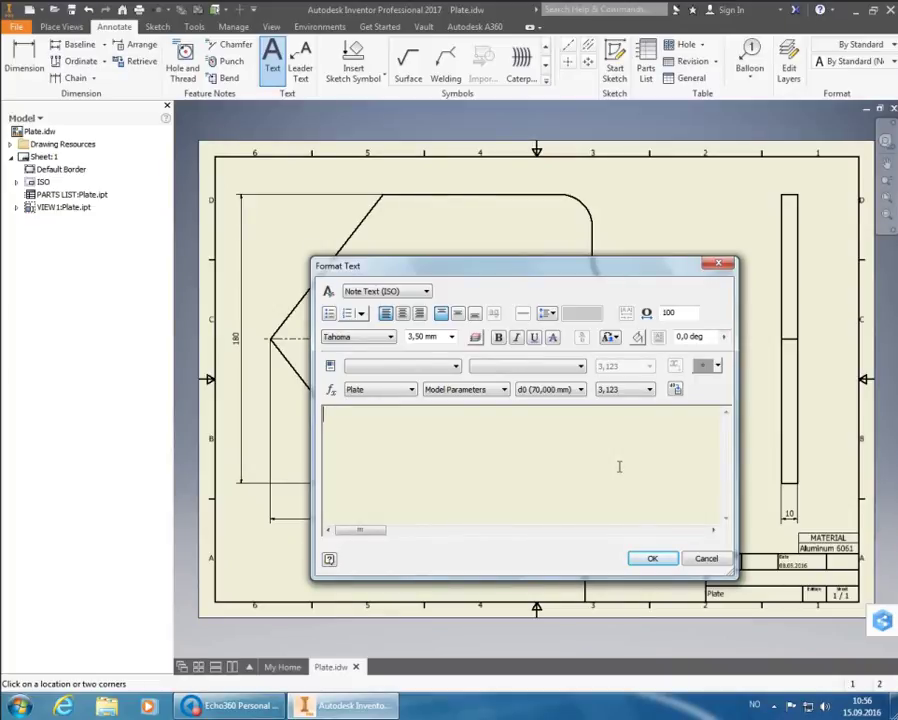
# Write 'General tolerance and surface finish' with 'ISO 2768-1: m ISO 2768-2: K' beneath it
pyautogui.write('General tole')
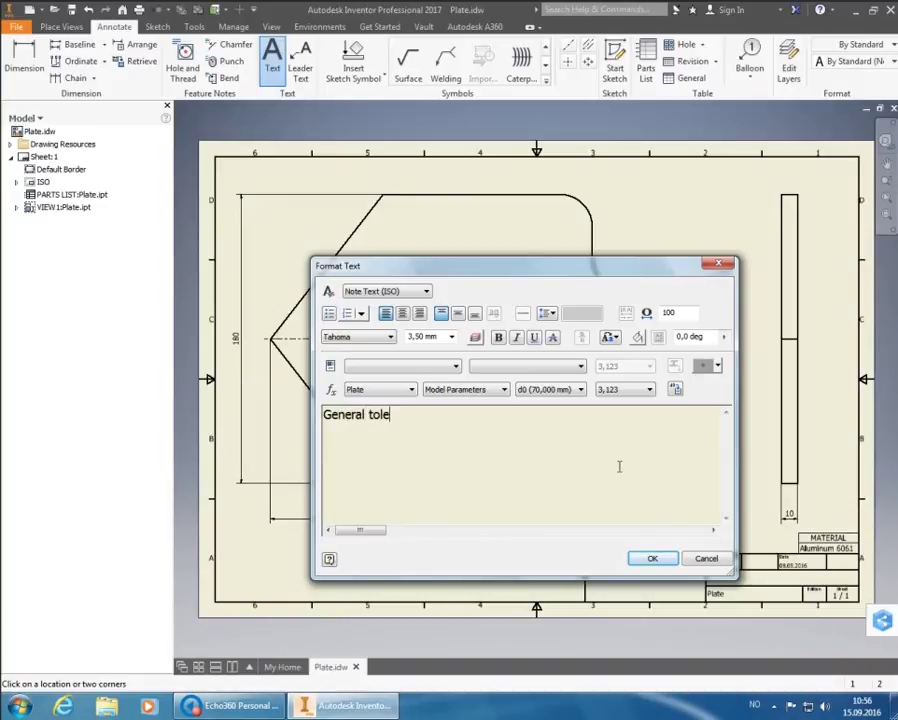
pyautogui.write('rance and surface finish')
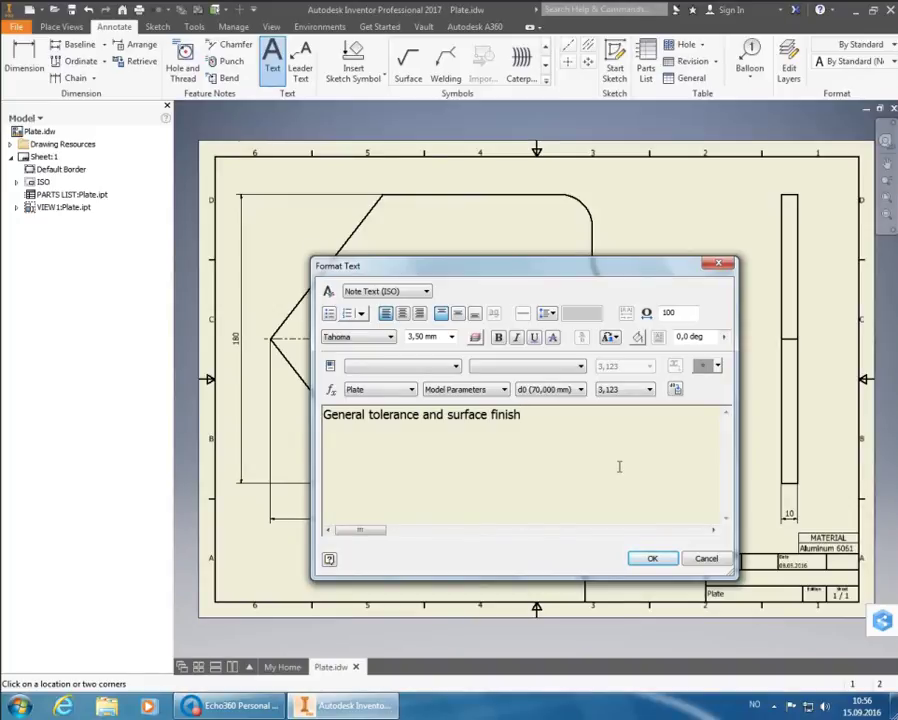
pyautogui.press('Return')
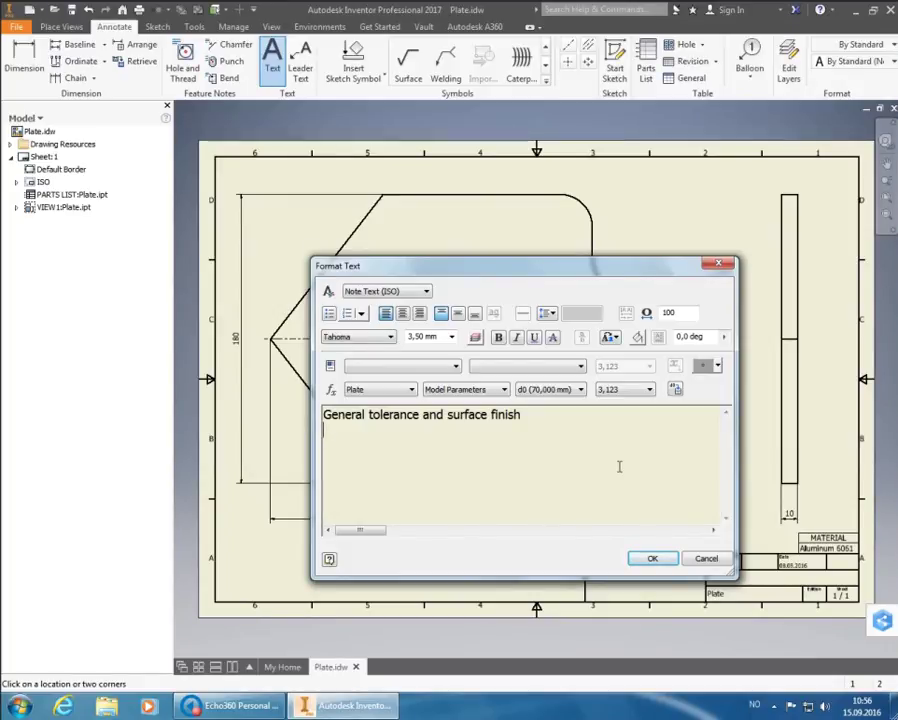
pyautogui.write('ISO ')
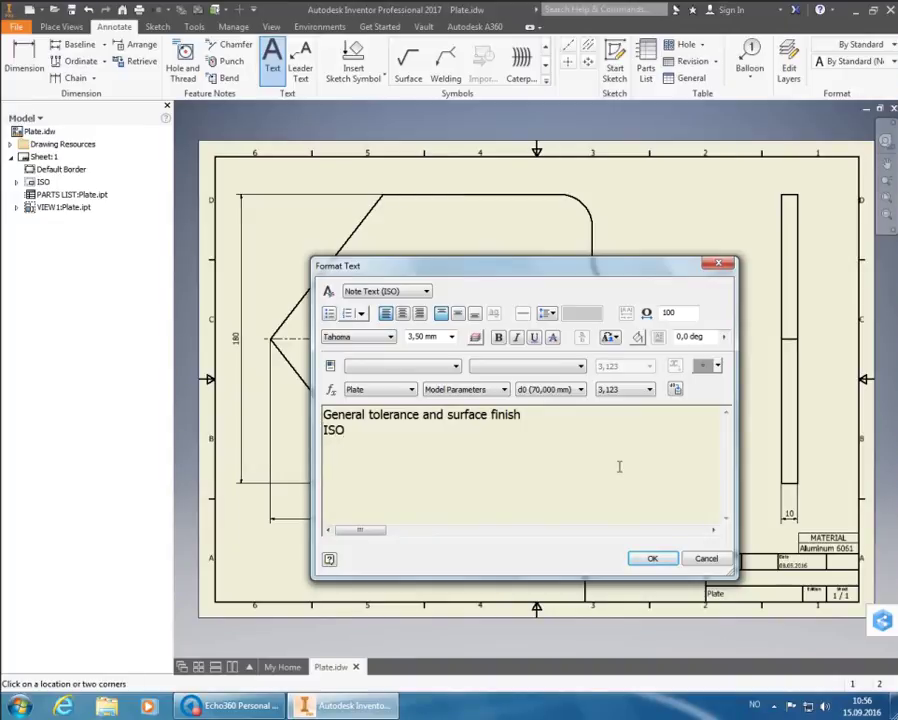
pyautogui.write('2768-1:')
pyautogui.write('m')
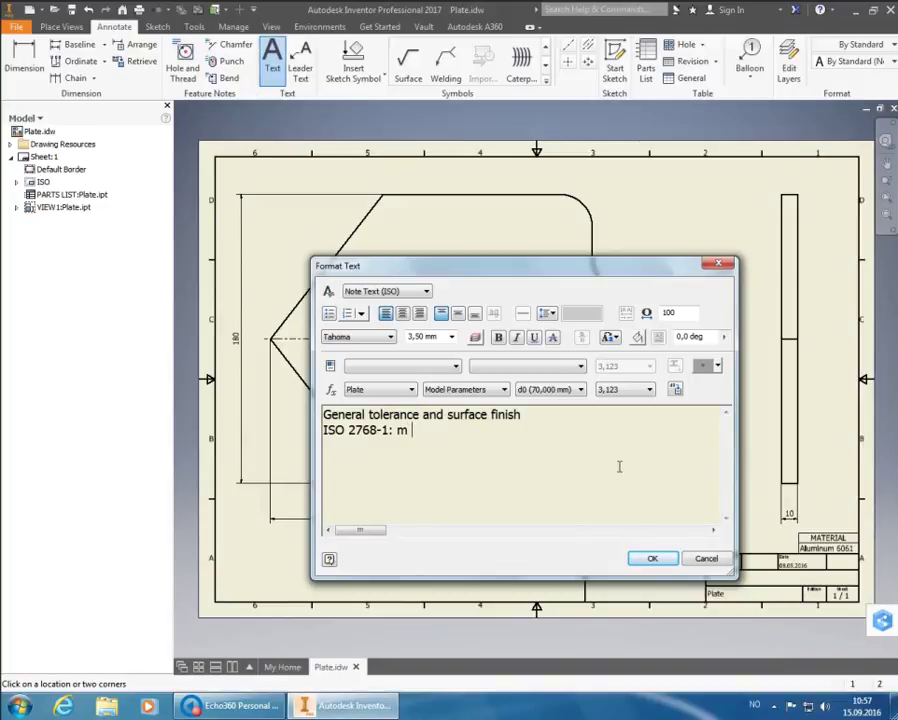
pyautogui.write(' ISO 2768-2')
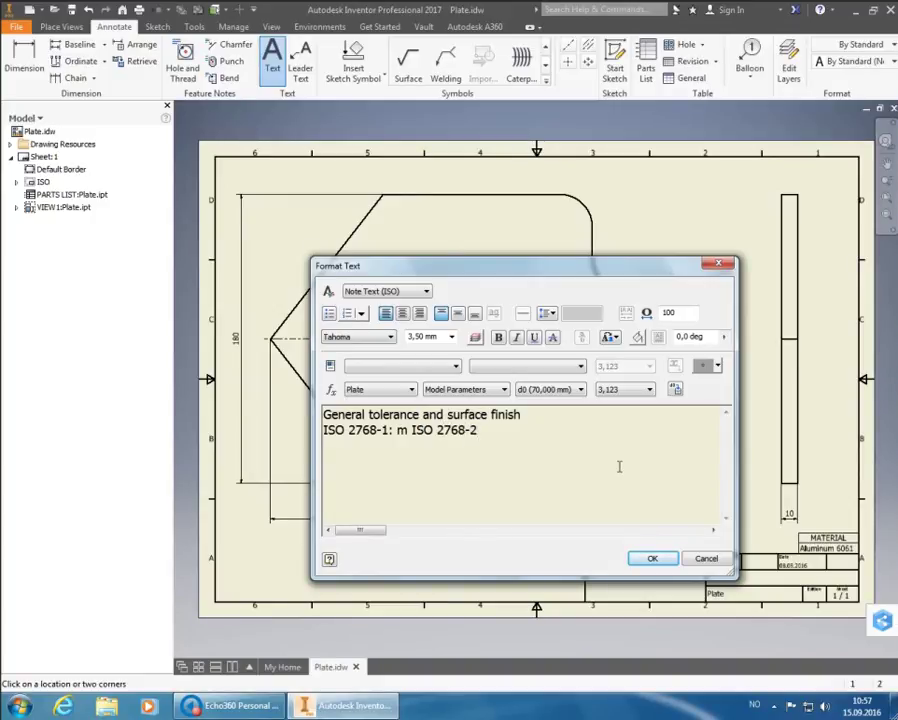
pyautogui.write(': K')
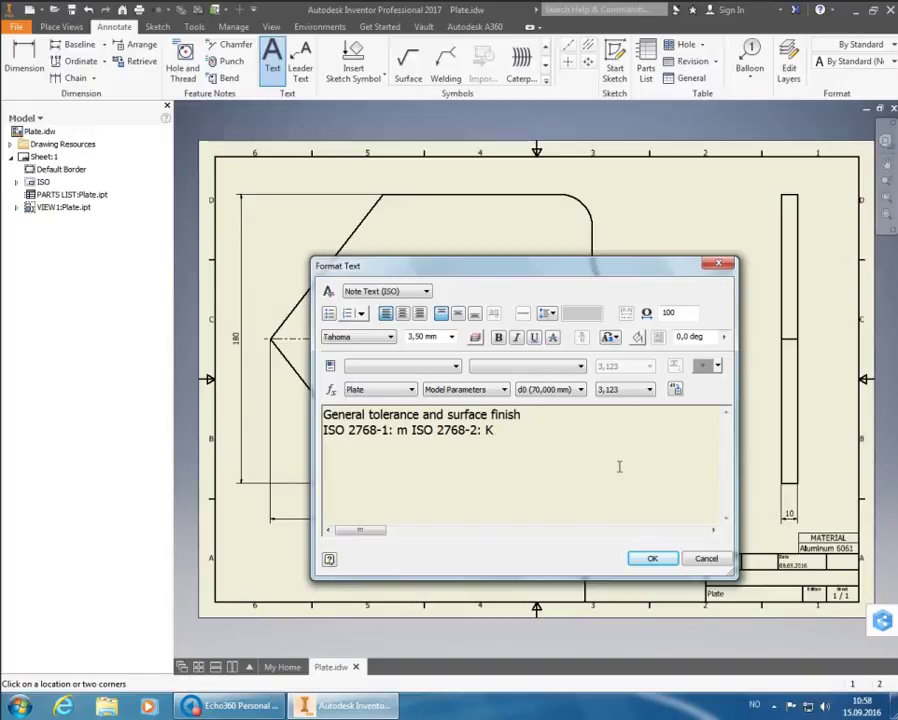
pyautogui.click(650, 561)
# Place the tolerance note on the sheet and exit the Text tool
pyautogui.click(650, 561)
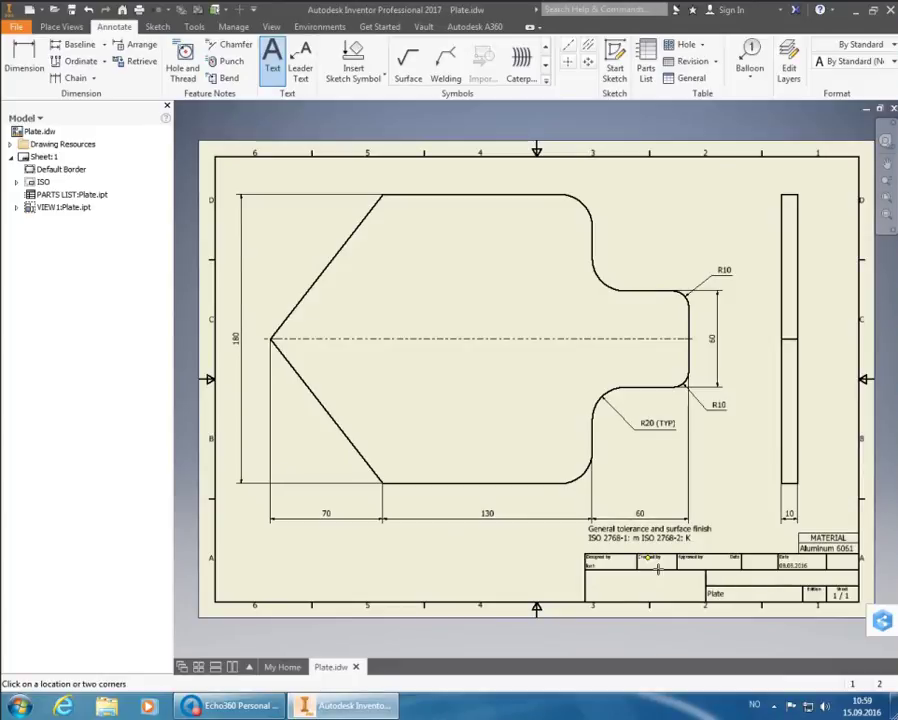
pyautogui.press('Escape')
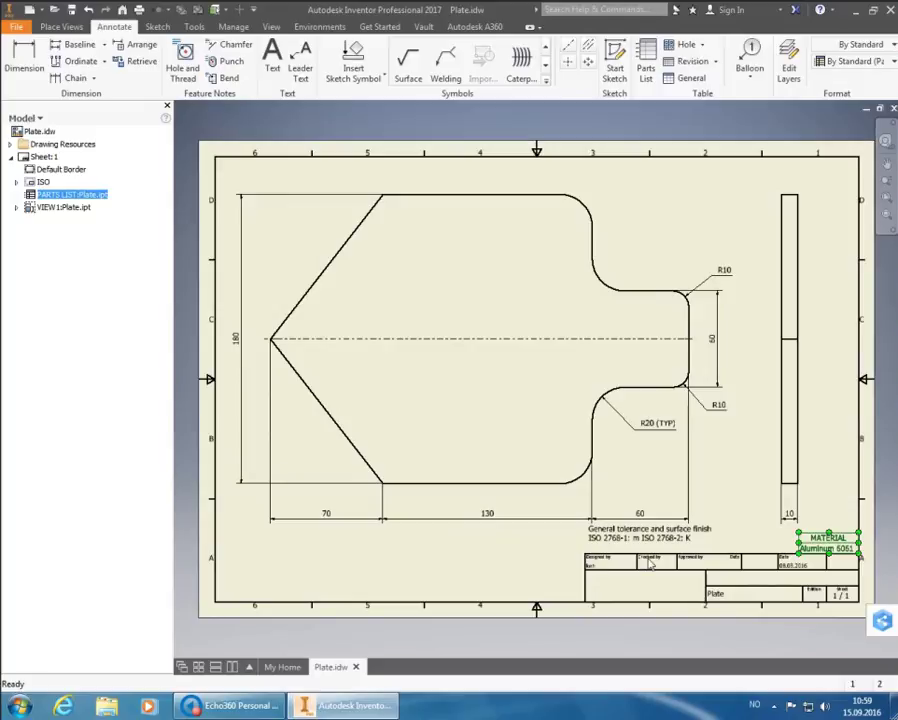
# Drag the tolerance note down to just above the title block
pyautogui.click(630, 537)
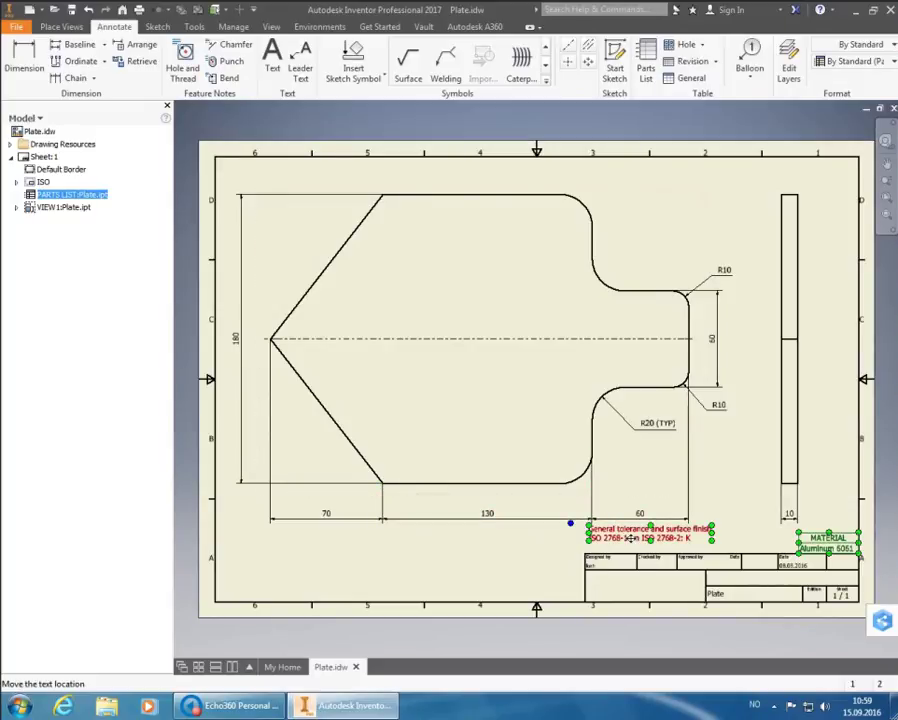
pyautogui.click(630, 537)
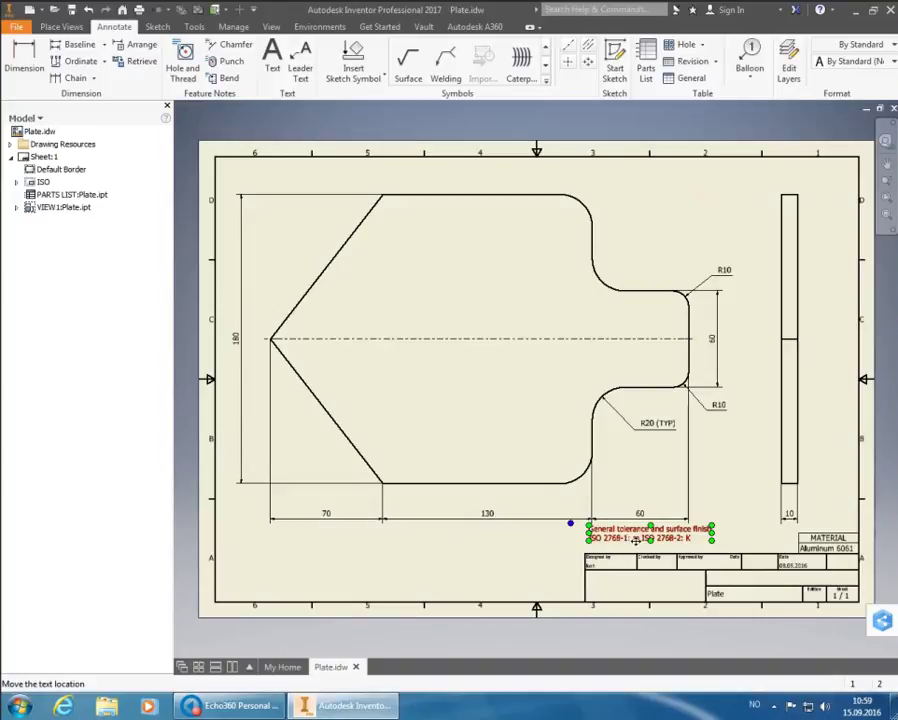
pyautogui.moveTo(636, 540); pyautogui.dragTo(633, 552)
pyautogui.click(726, 491)
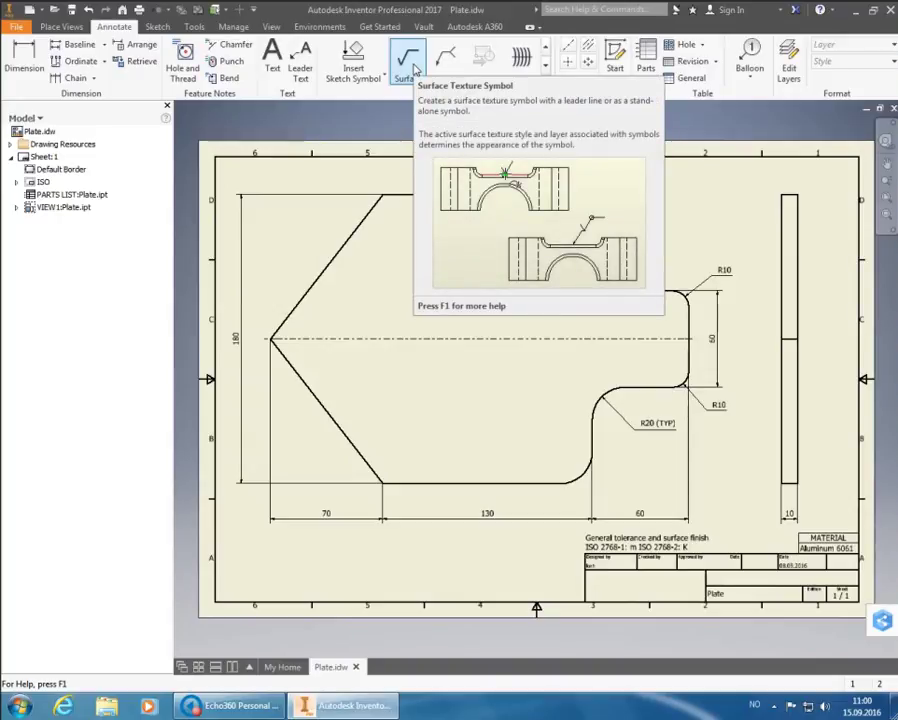
# Place a Surface symbol beside the tolerance note and continue to its Surface Texture dialog
pyautogui.click(414, 68)
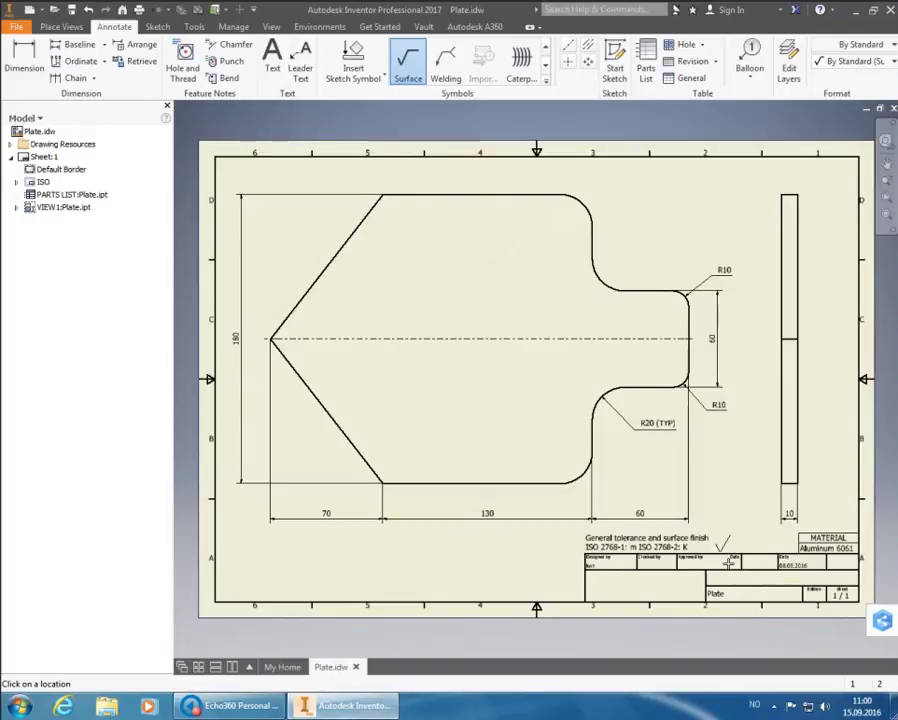
pyautogui.rightClick(720, 558)
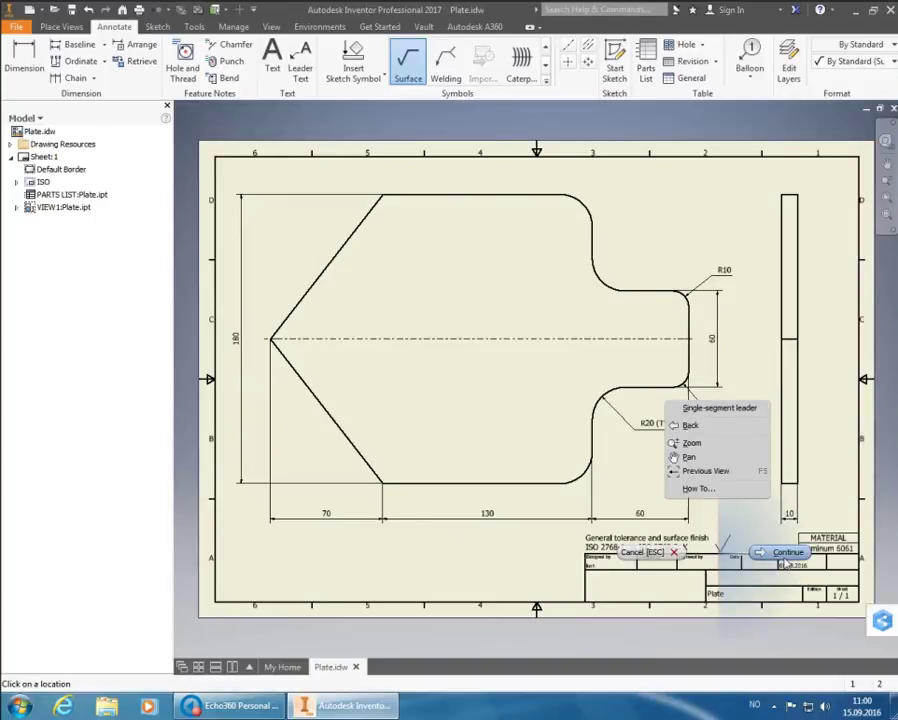
pyautogui.click(786, 560)
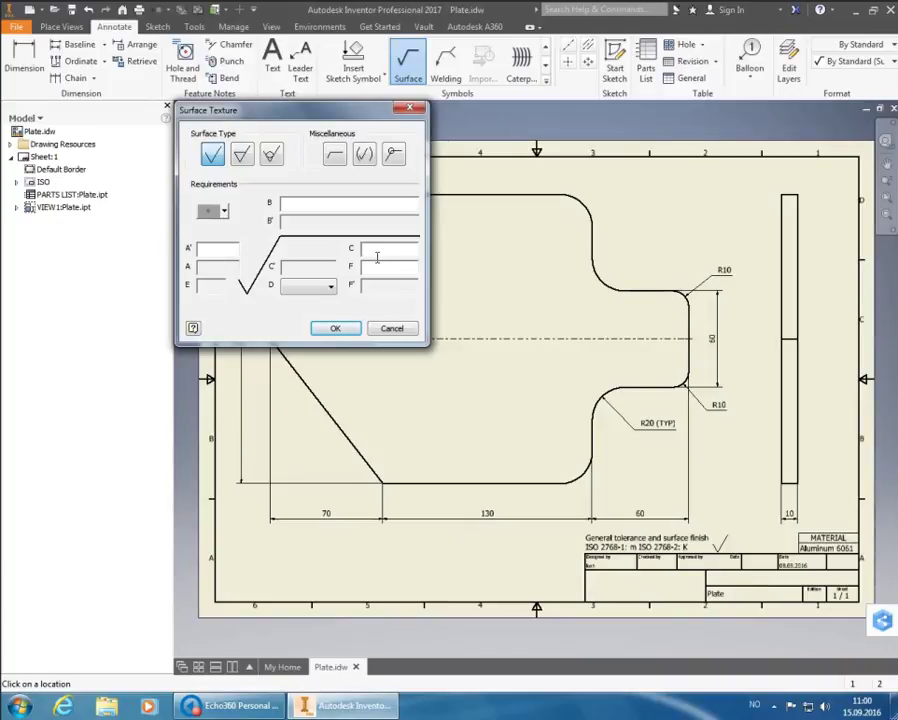
# Set the surface texture requirement to Rz 50 with the machining-required surface type
pyautogui.write('RZ')
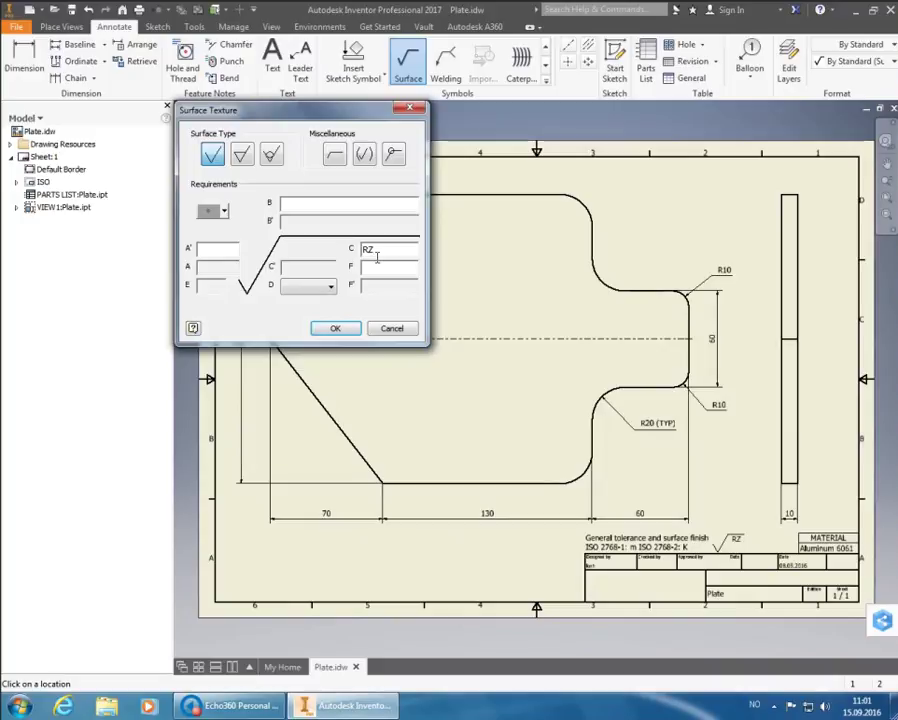
pyautogui.press('BackSpace')
pyautogui.write('z')
pyautogui.write('50')
pyautogui.click(247, 154)
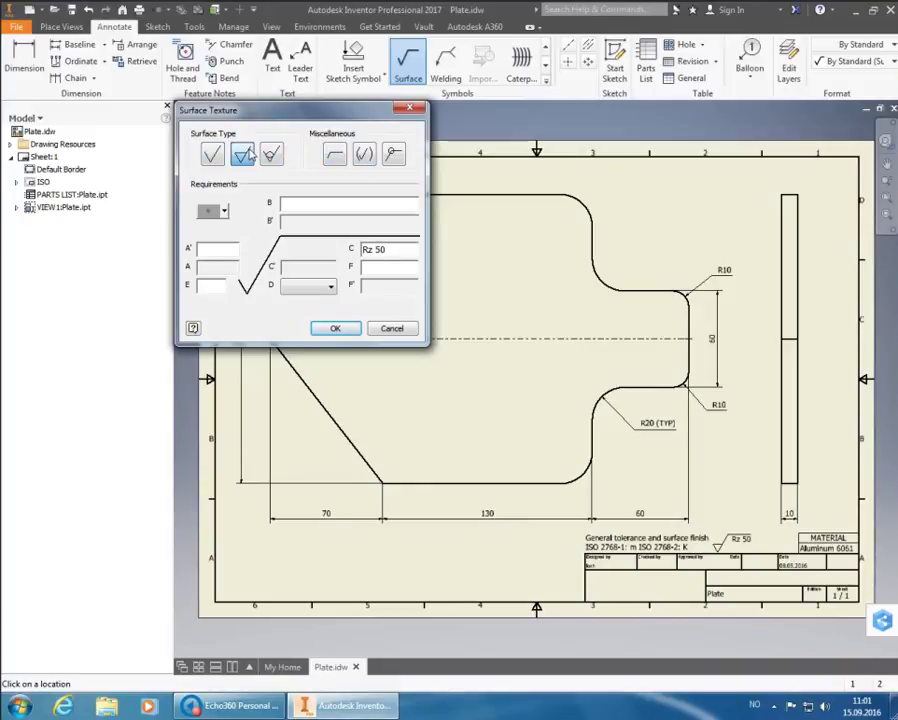
pyautogui.click(212, 154)
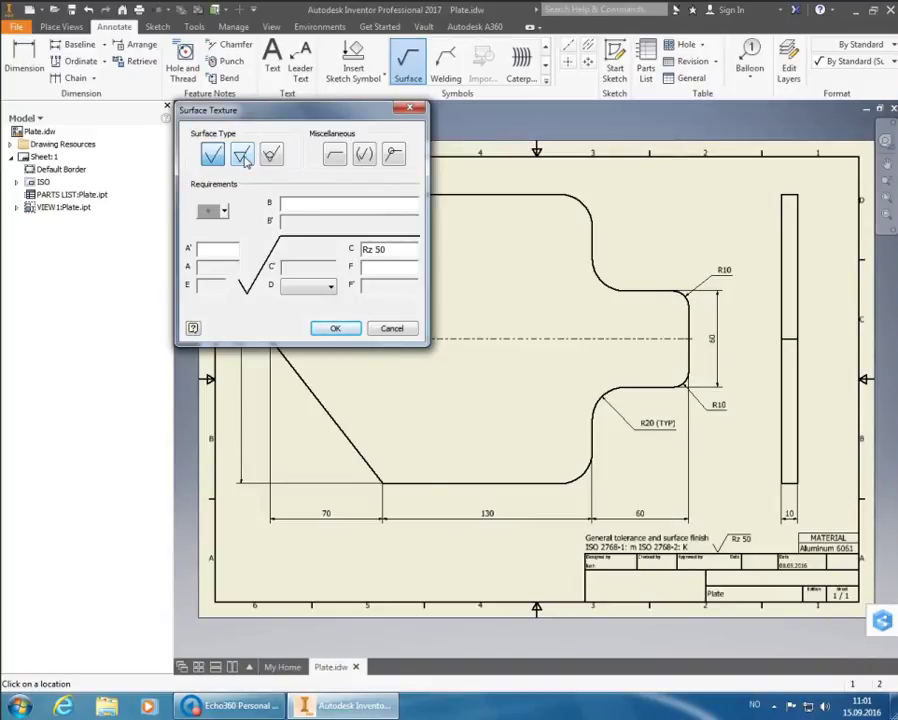
pyautogui.click(242, 155)
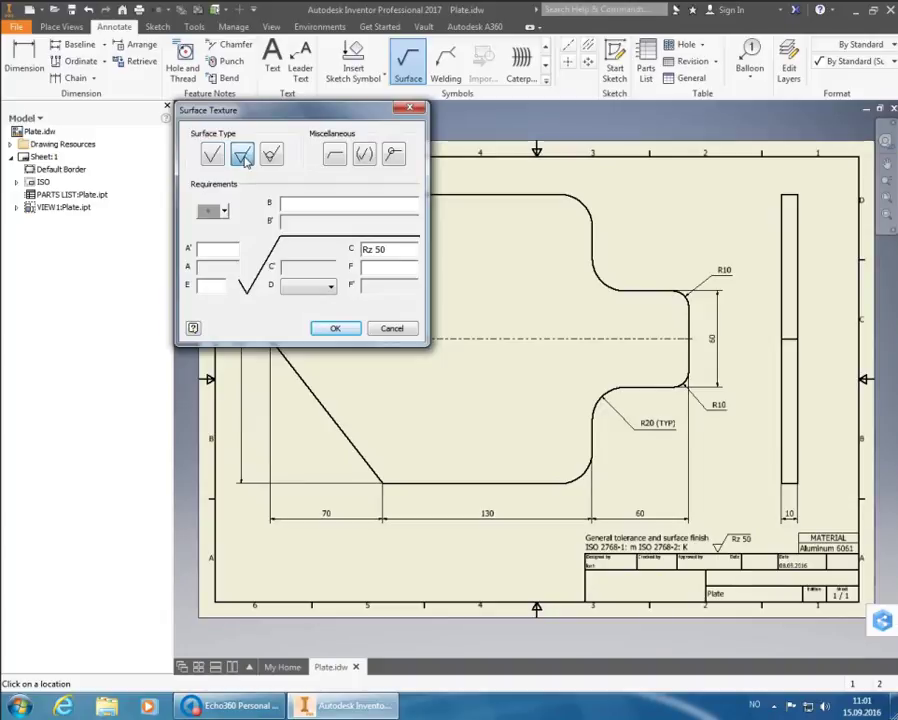
pyautogui.click(336, 330)
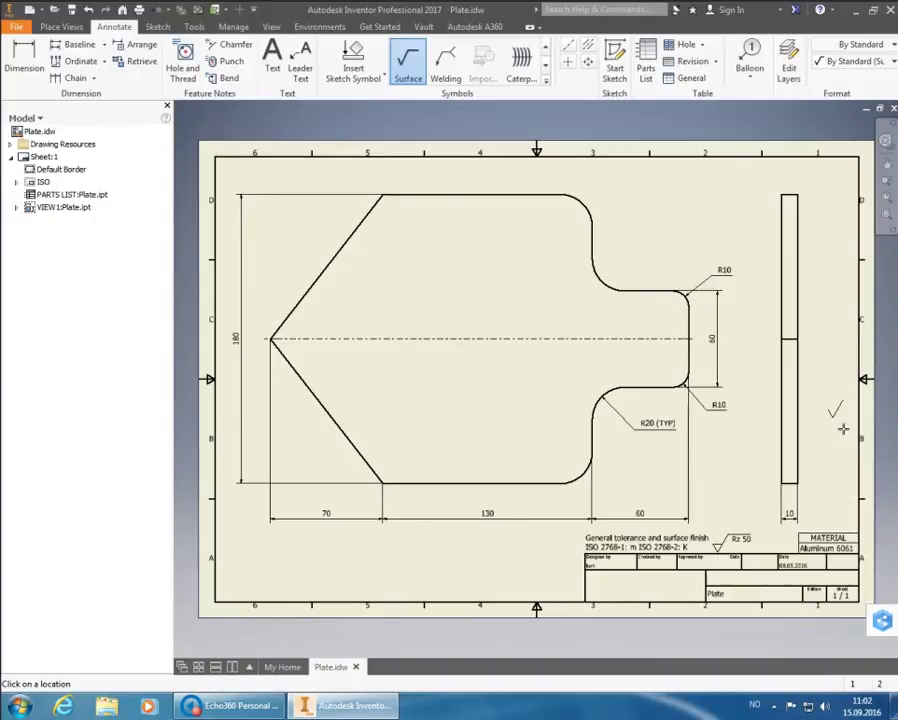
# Attach a machining-prohibited surface symbol to the side view's left edge
pyautogui.click(805, 297)
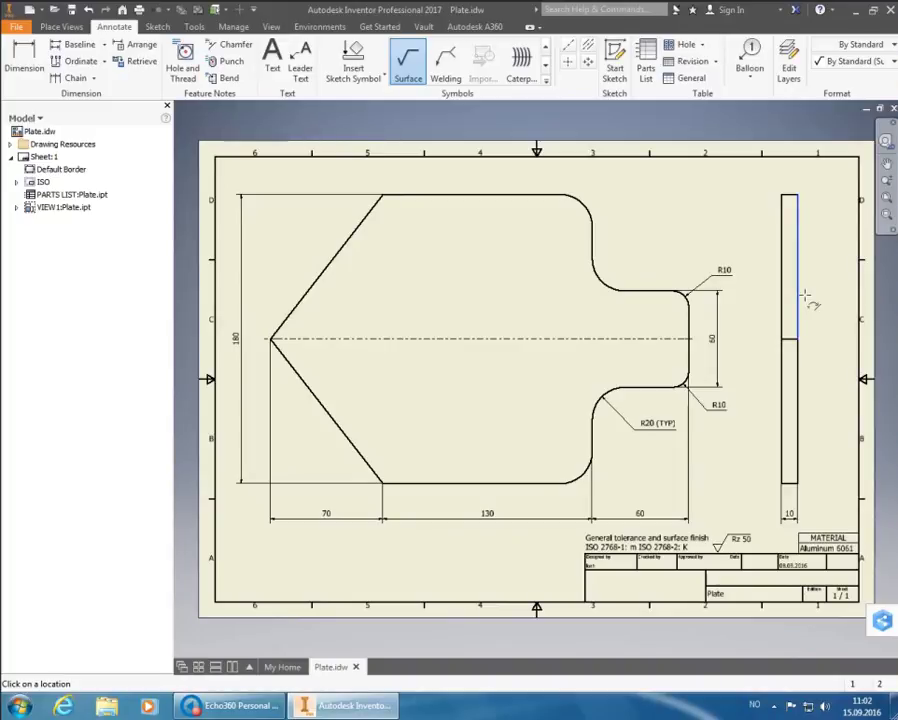
pyautogui.rightClick(800, 294)
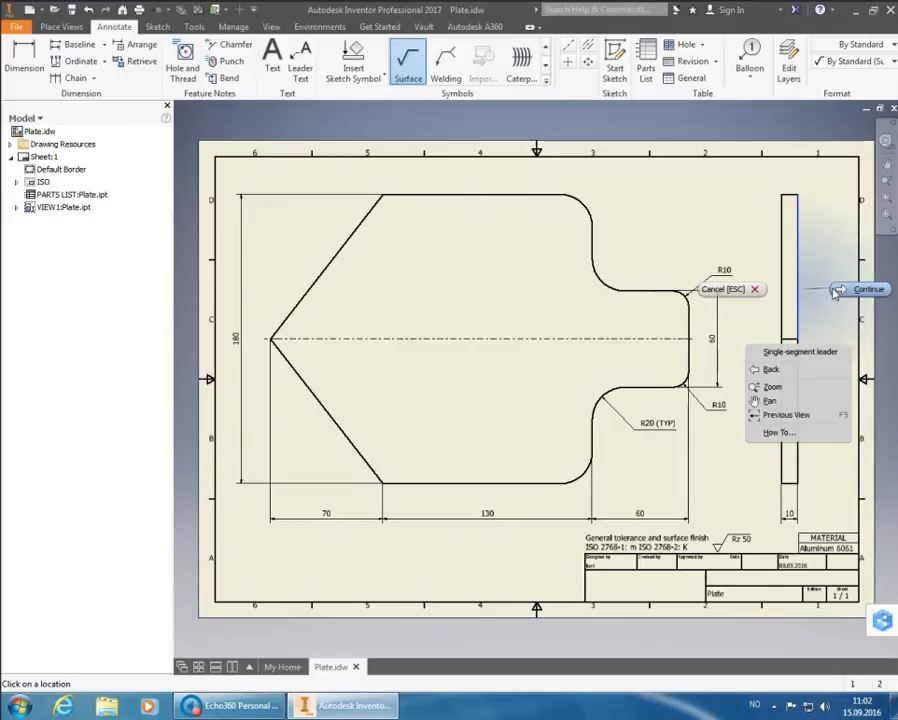
pyautogui.click(836, 292)
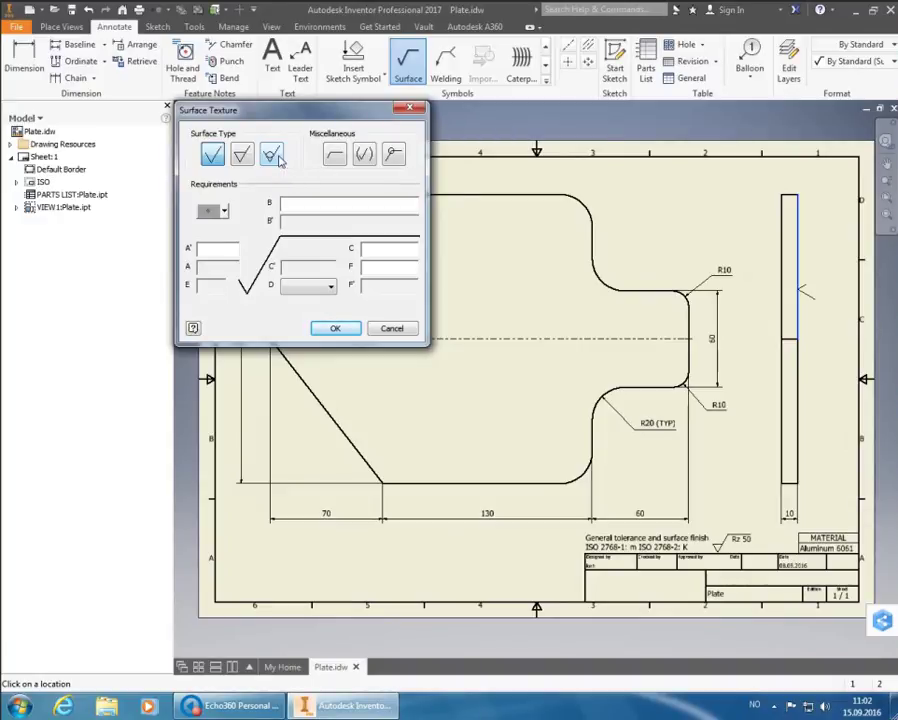
pyautogui.click(272, 154)
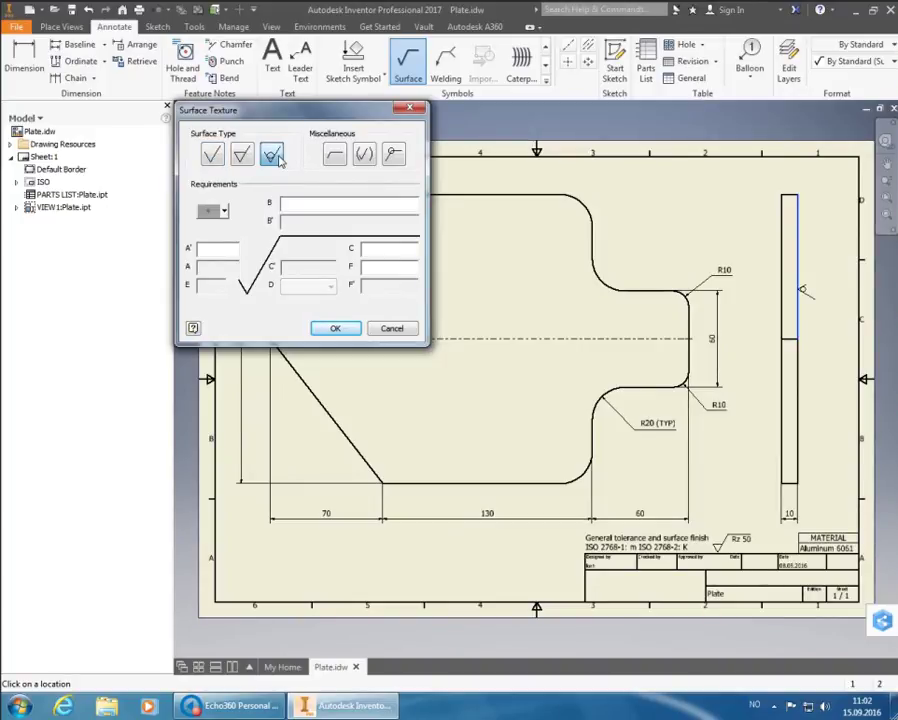
pyautogui.click(342, 328)
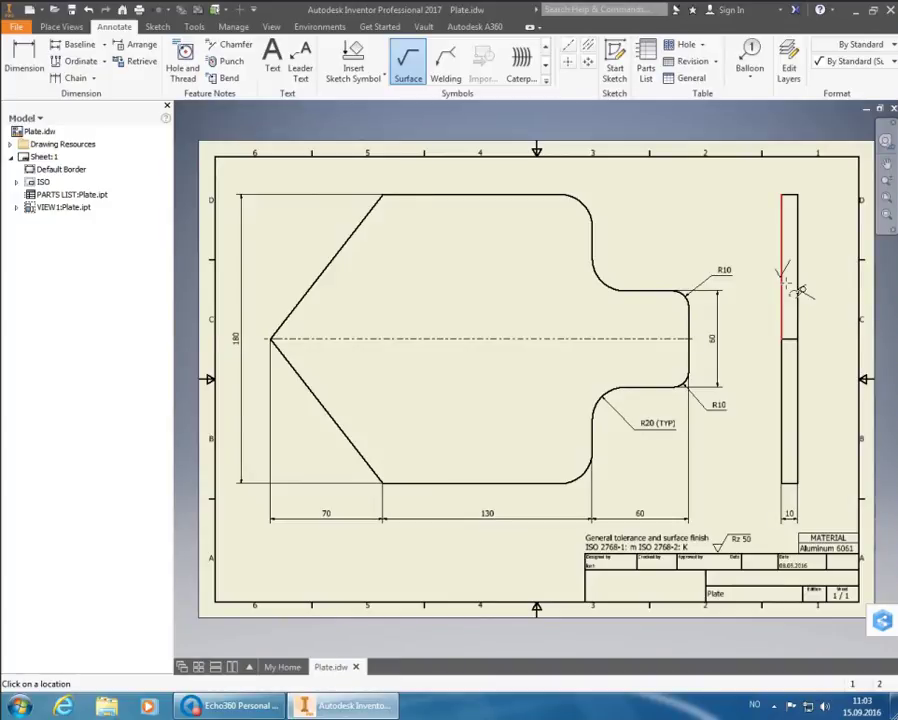
# Start a second symbol on the side view's edge, set to machining prohibited
pyautogui.click(790, 289)
pyautogui.rightClick(790, 289)
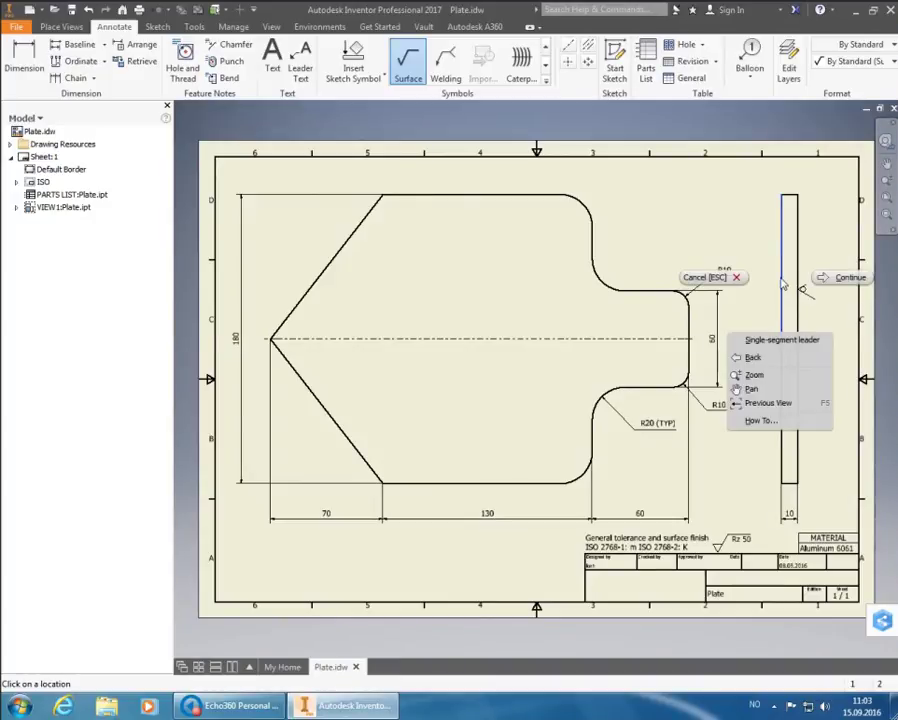
pyautogui.click(826, 281)
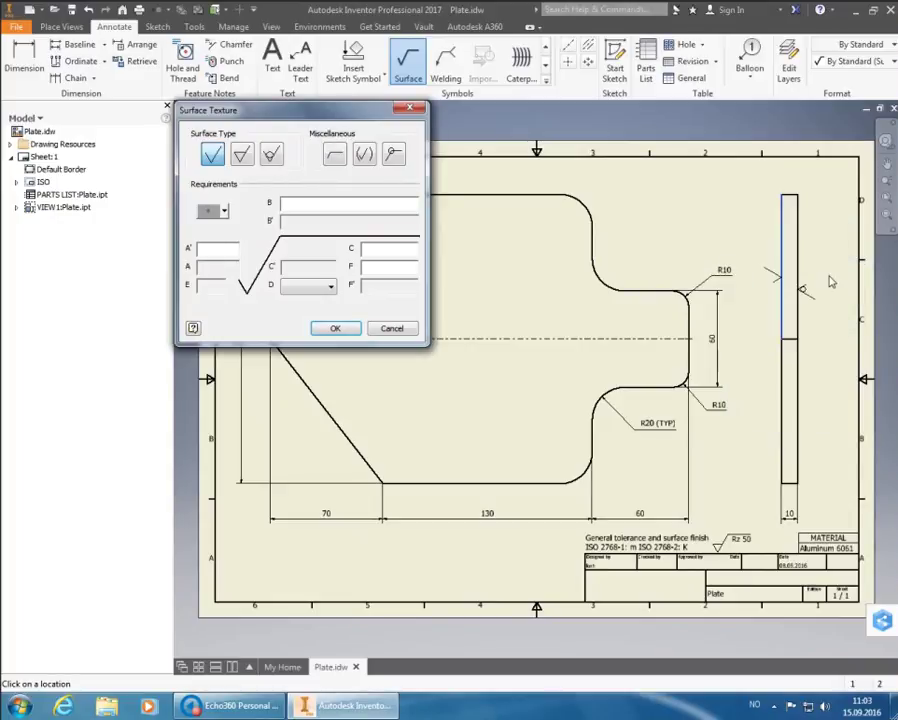
pyautogui.click(269, 160)
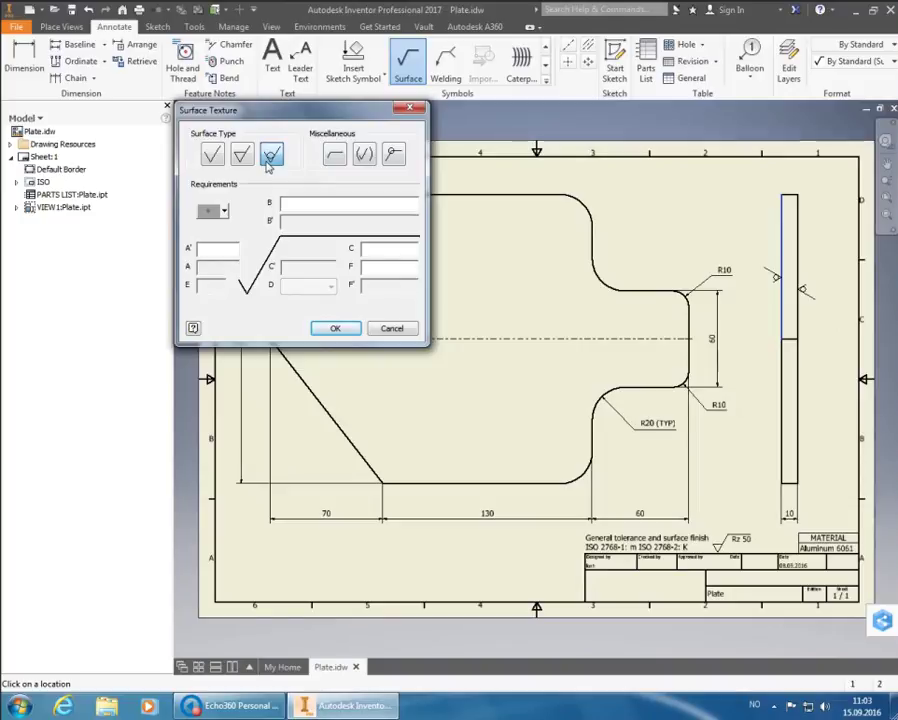
# Place the second machining-prohibited symbol and end the Surface command
pyautogui.click(336, 328)
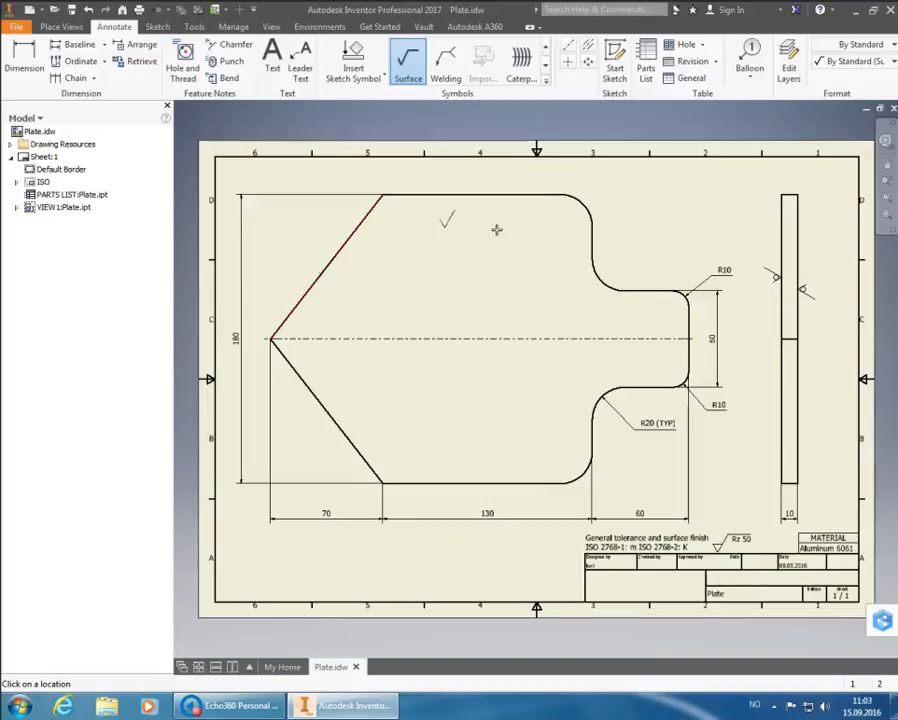
pyautogui.press('Escape')
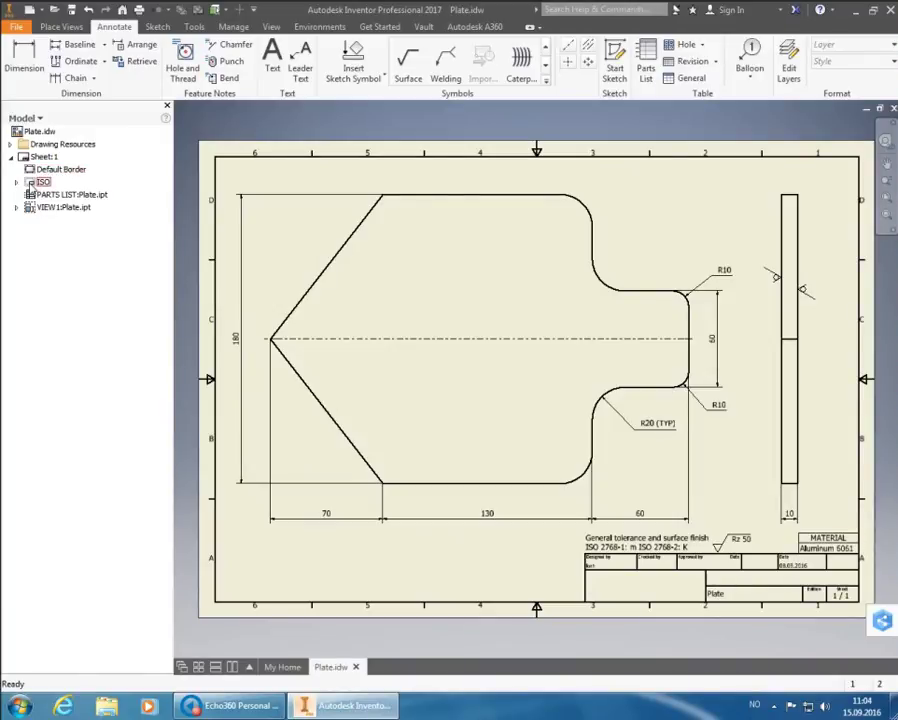
# Open Edit Field Text for the ISO title block's Field Text in the Model browser
pyautogui.click(30, 187)
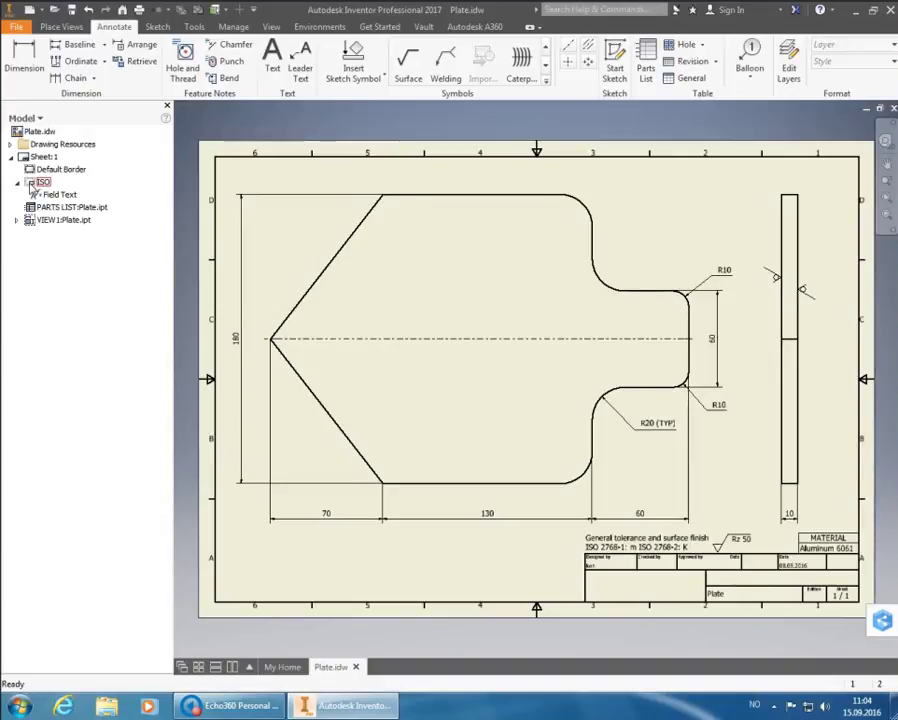
pyautogui.click(18, 183)
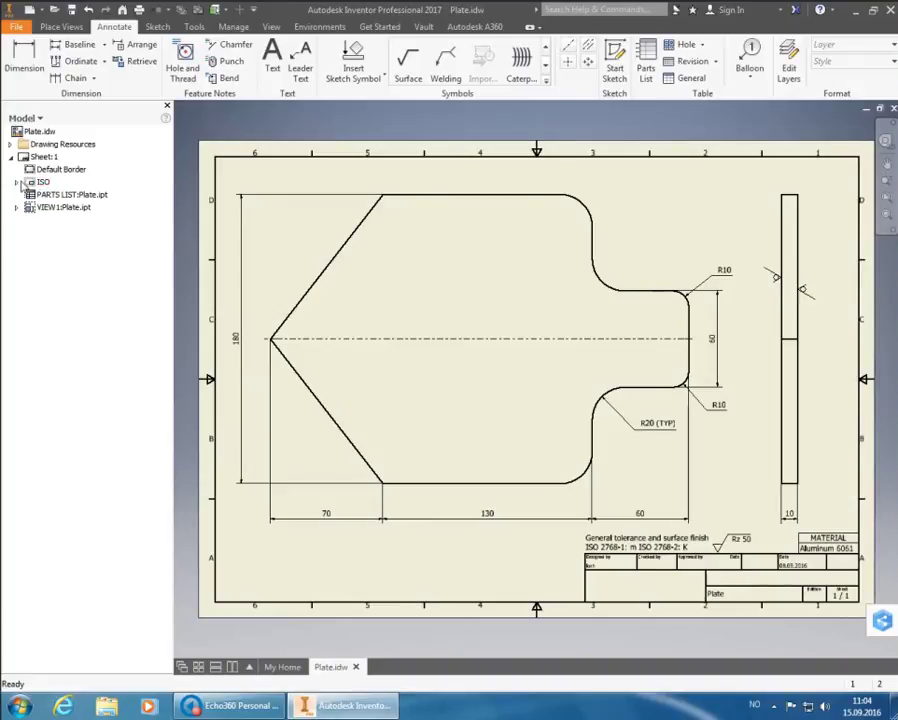
pyautogui.click(18, 183)
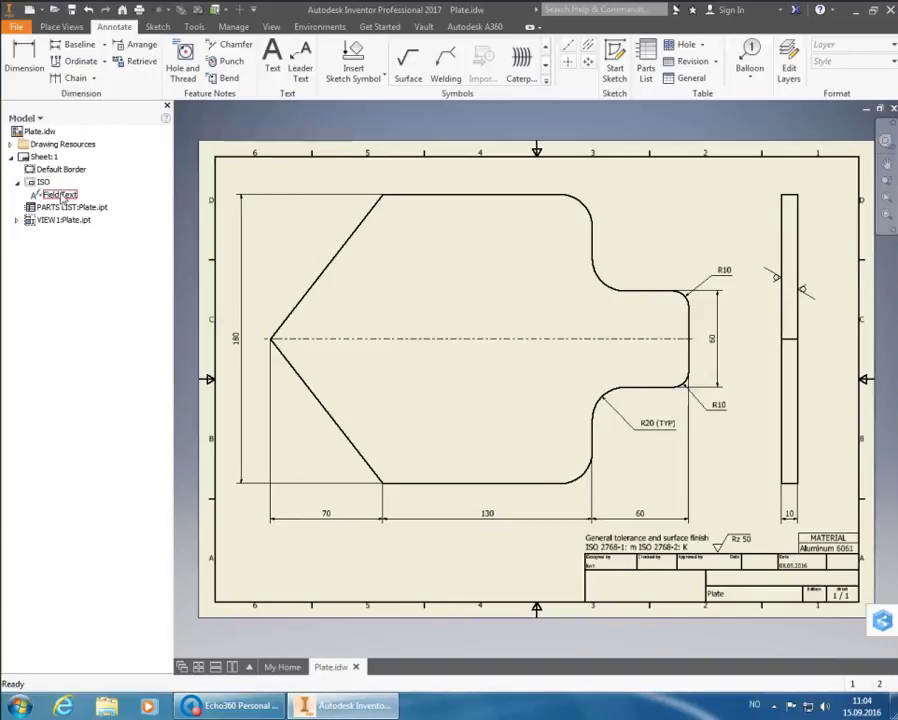
pyautogui.click(62, 196)
pyautogui.rightClick(63, 199)
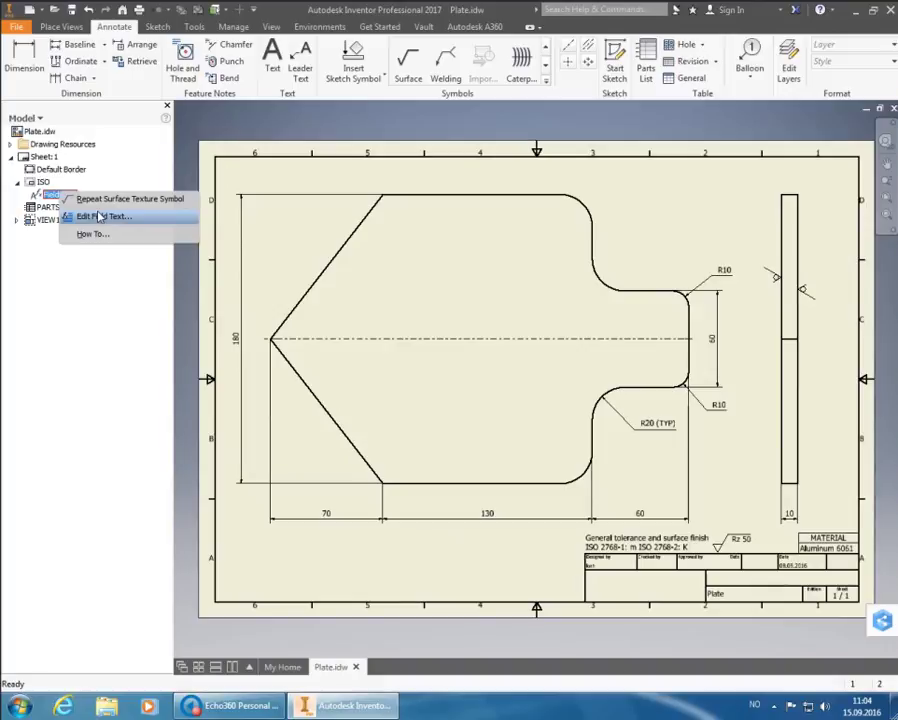
pyautogui.click(100, 216)
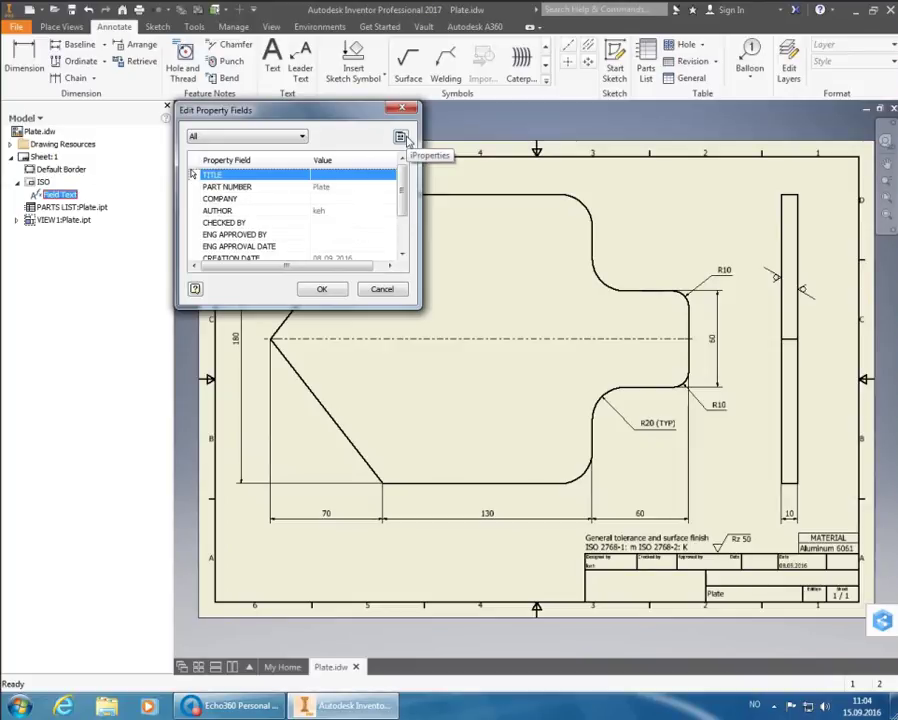
# Open the drawing's iProperties Summary page and set Title to Plate
pyautogui.click(401, 137)
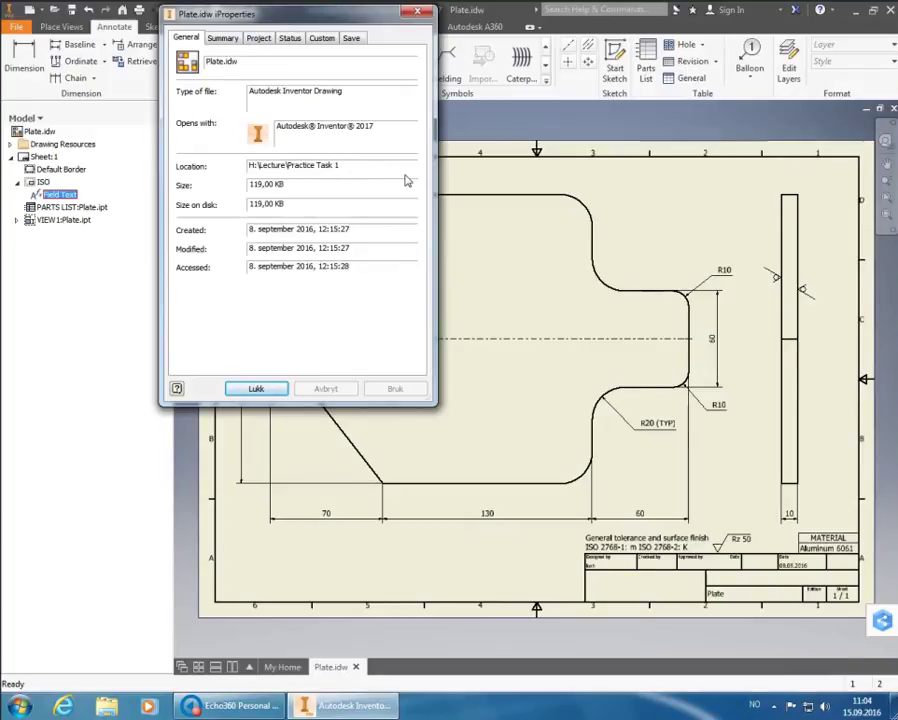
pyautogui.moveTo(321, 19); pyautogui.dragTo(581, 110)
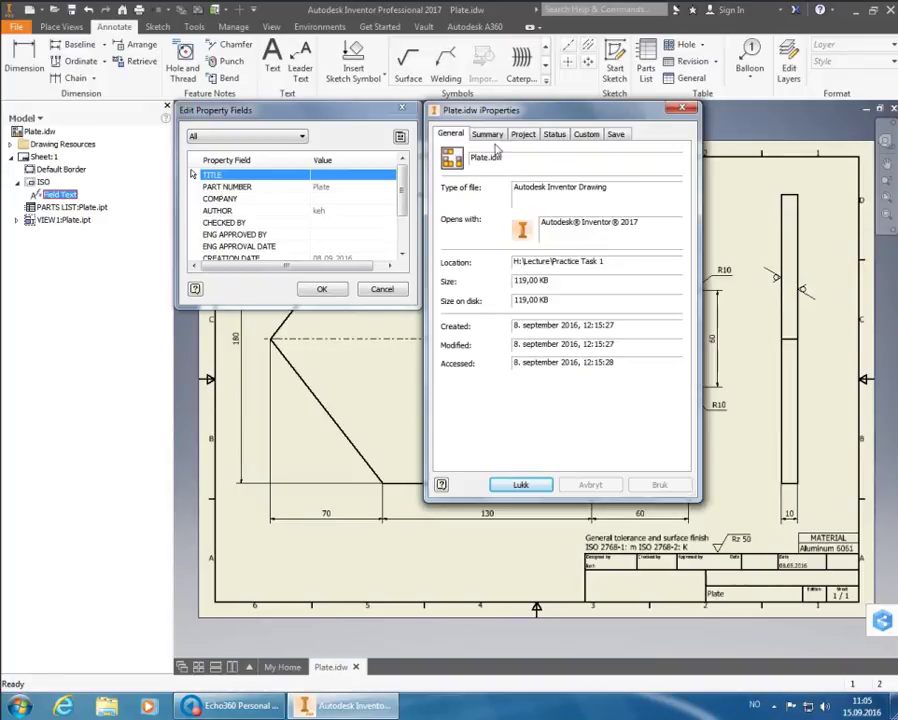
pyautogui.click(489, 136)
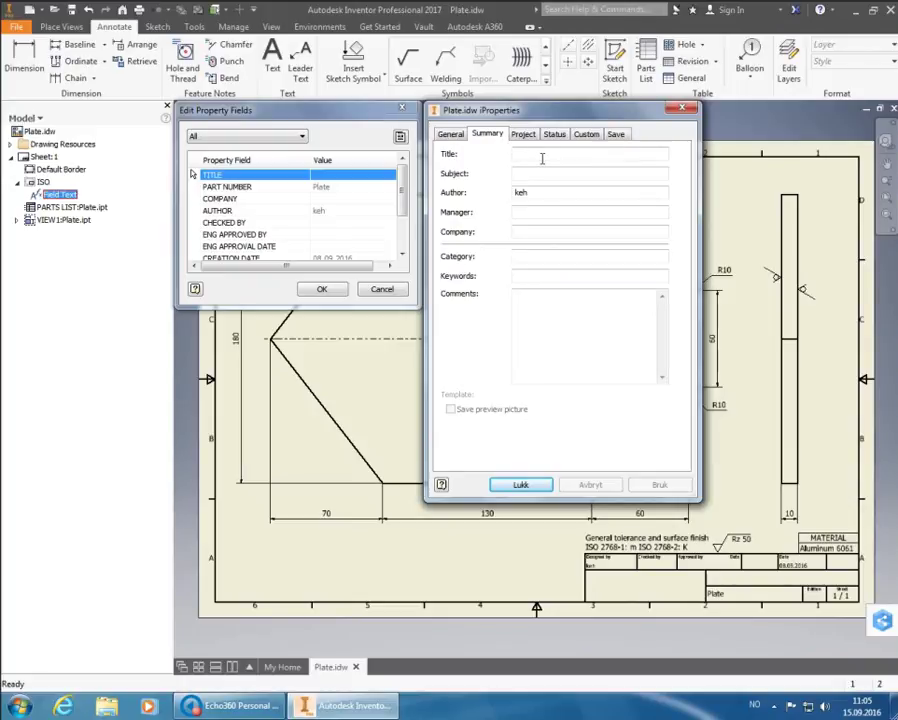
pyautogui.click(540, 154)
pyautogui.write('P')
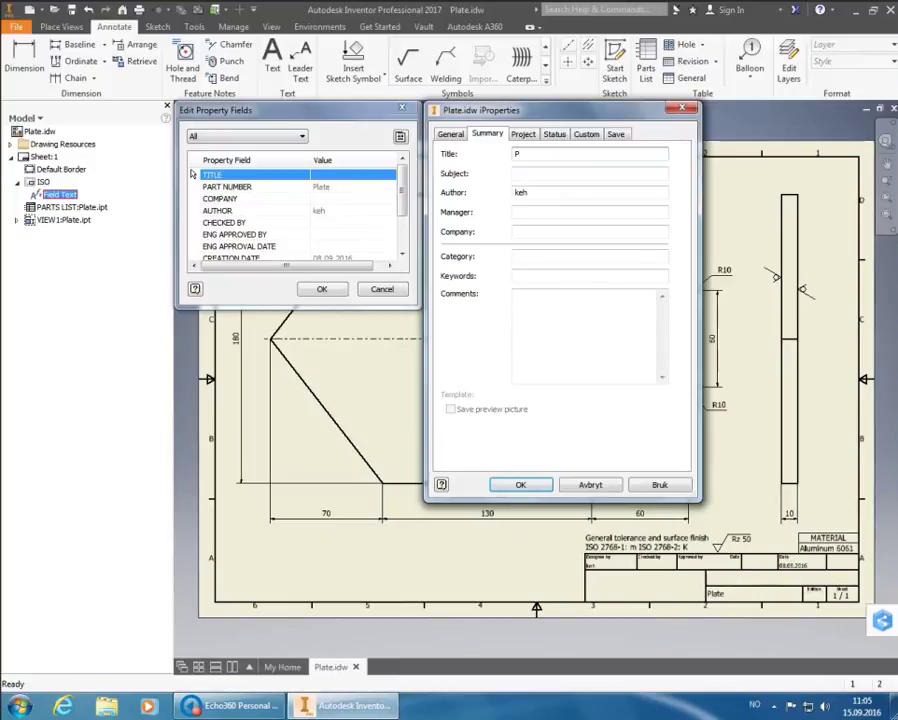
pyautogui.write('late')
# Replace Author with the student ID, set Company to HSH, and view Project properties
pyautogui.click(547, 196)
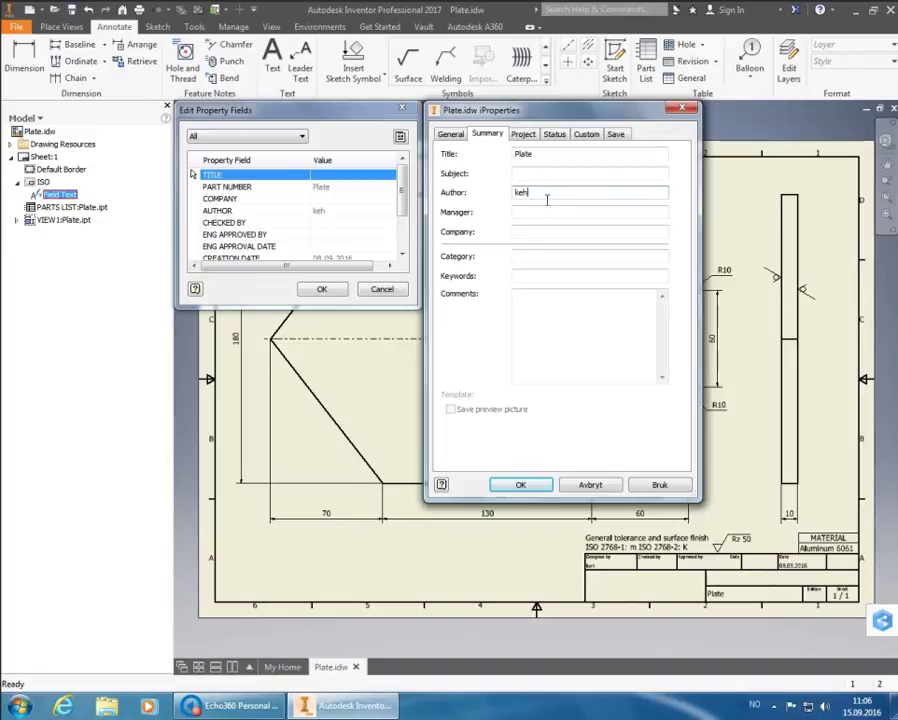
pyautogui.press('BackSpace')
pyautogui.press('BackSpace')
pyautogui.press('BackSpace')
pyautogui.write('133367')
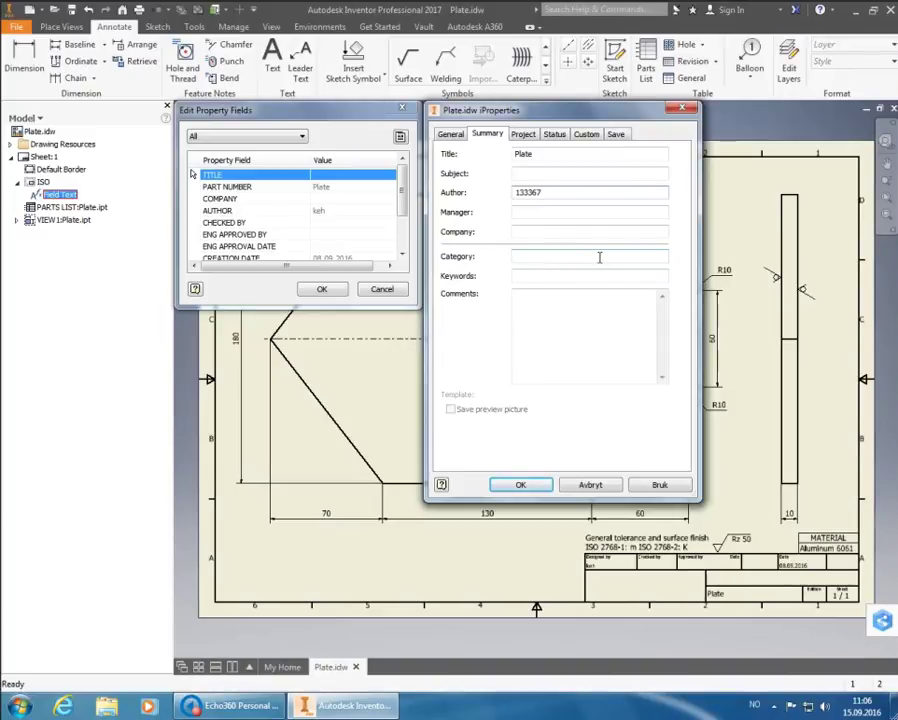
pyautogui.click(596, 233)
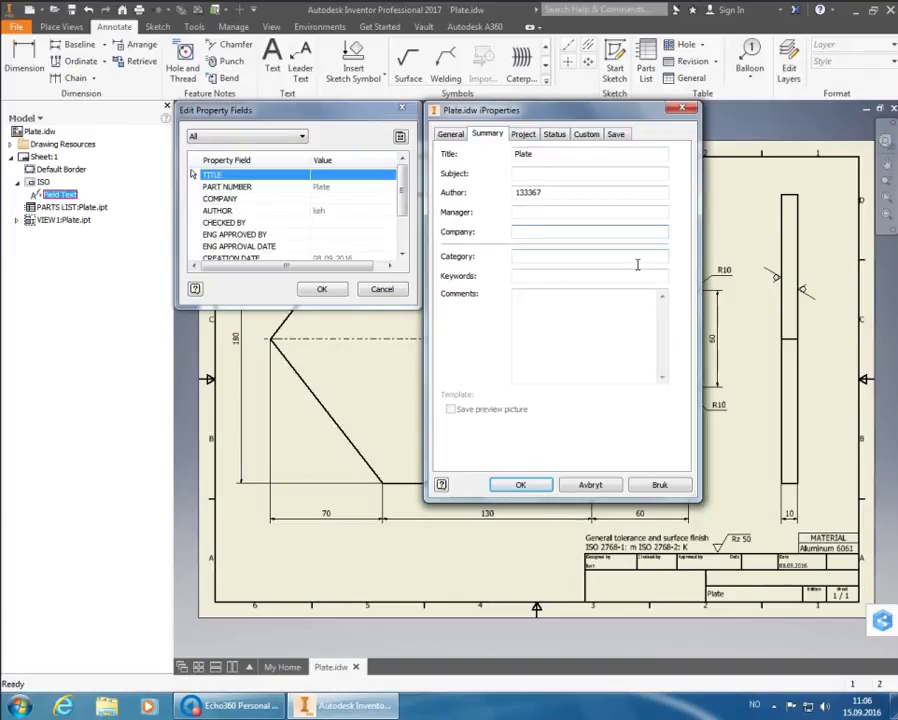
pyautogui.write('HSH')
pyautogui.click(524, 135)
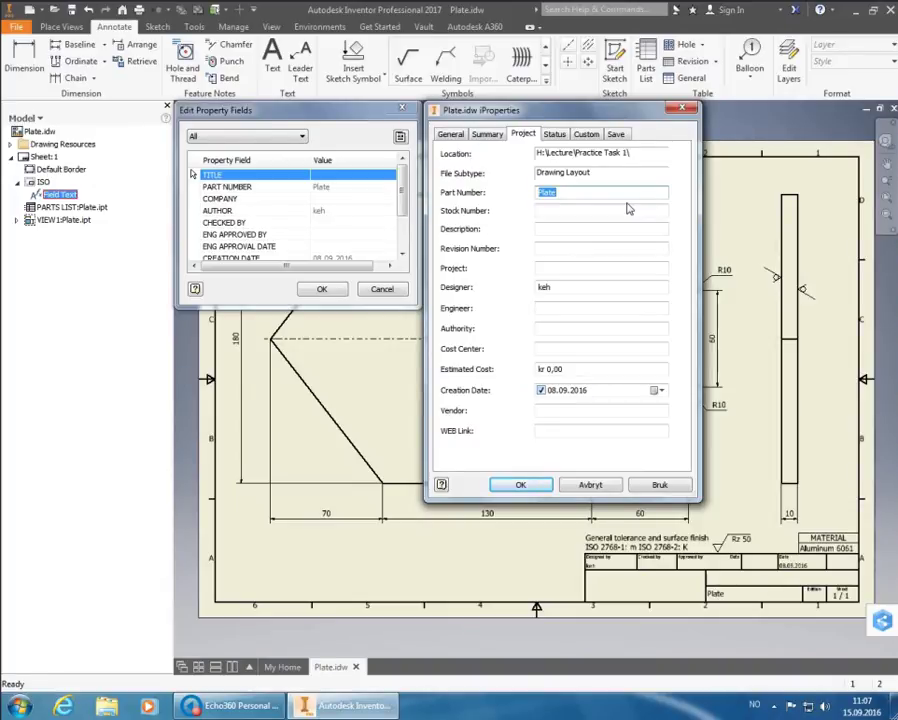
# Enter A as the Plate.idw revision number and show its Status properties
pyautogui.click(565, 250)
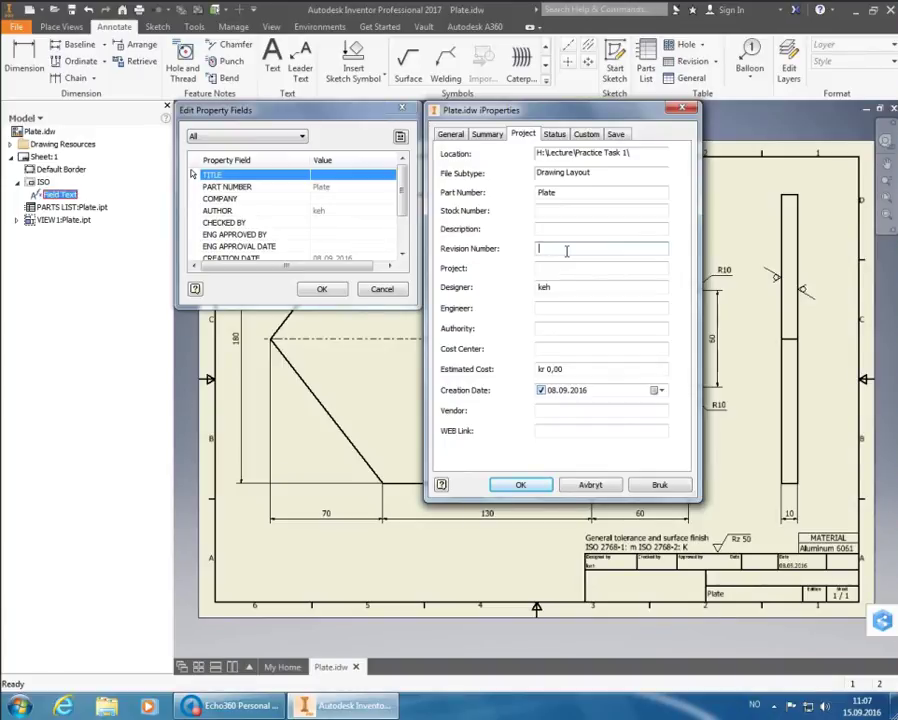
pyautogui.write('A')
pyautogui.click(554, 134)
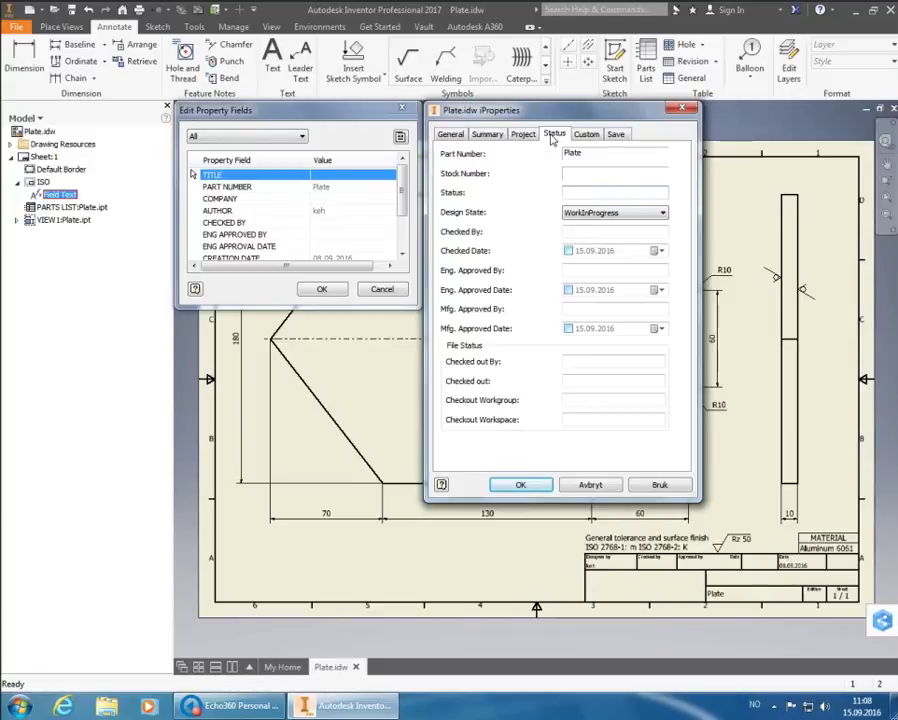
# Enter TEE as checker and EAK as engineering approver, both dated 15.09.2016, and apply
pyautogui.click(580, 234)
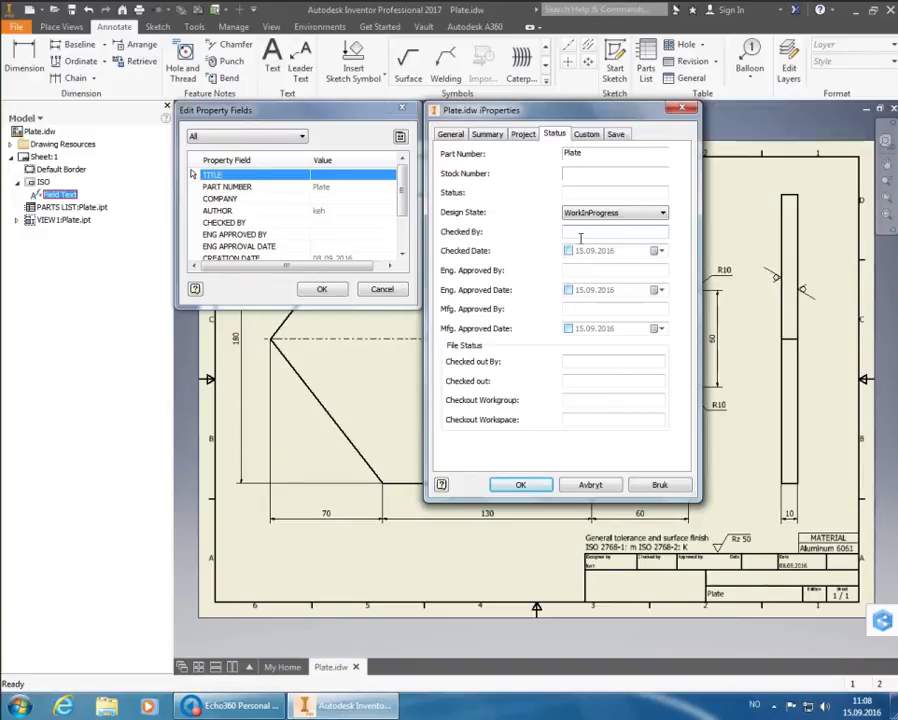
pyautogui.write('TEE')
pyautogui.click(619, 272)
pyautogui.write('EAK')
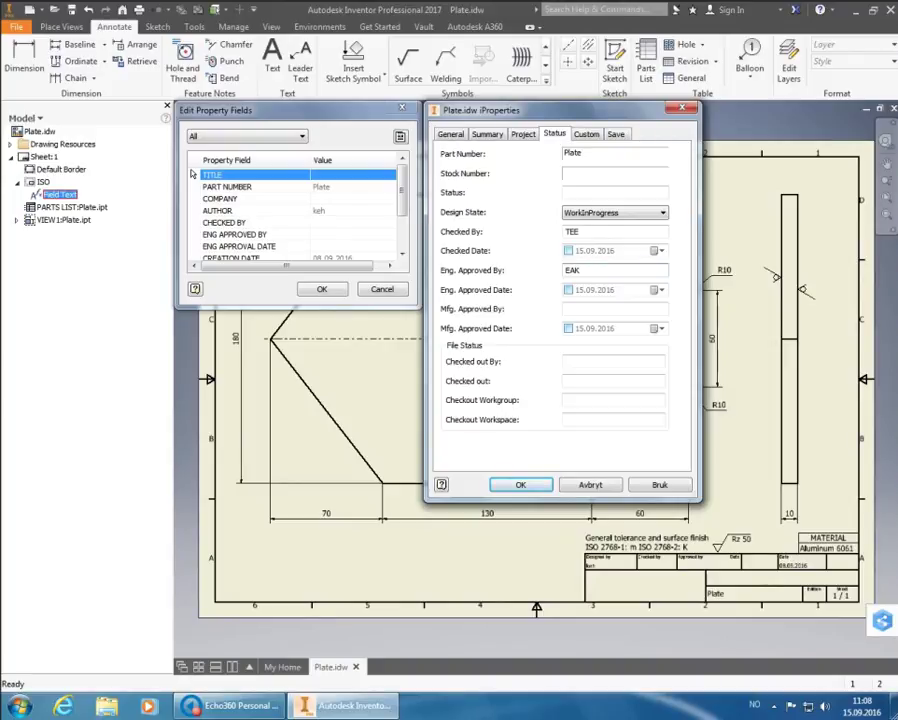
pyautogui.click(568, 251)
pyautogui.click(568, 290)
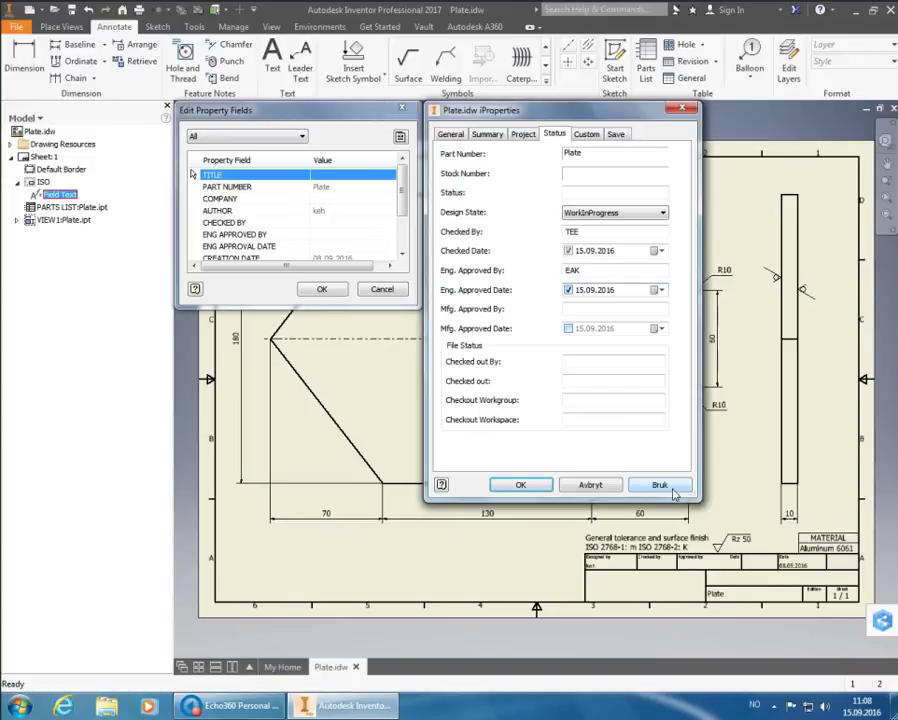
pyautogui.click(672, 492)
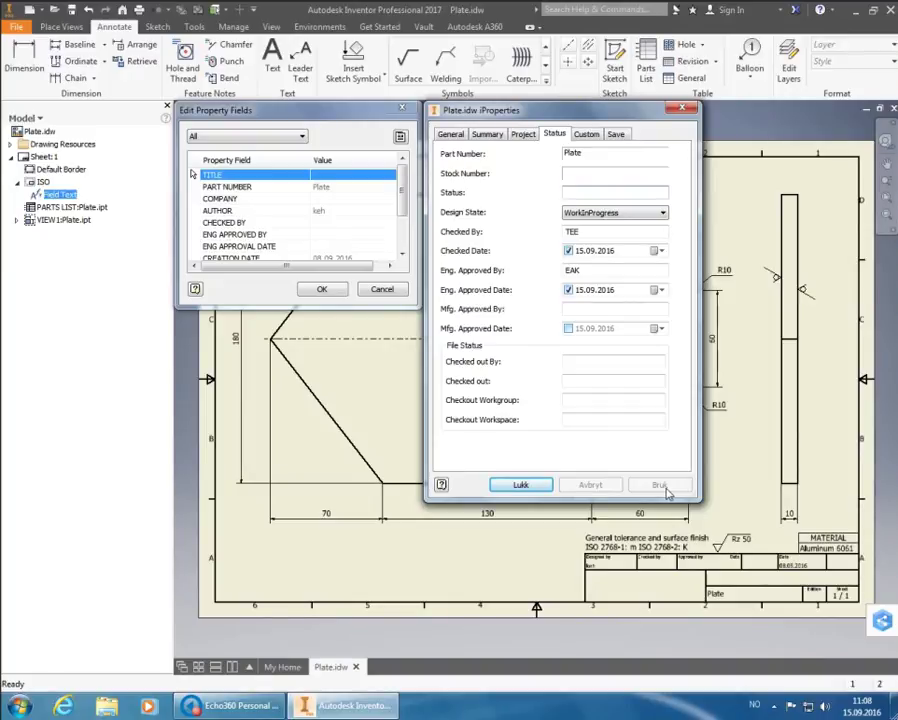
pyautogui.click(521, 486)
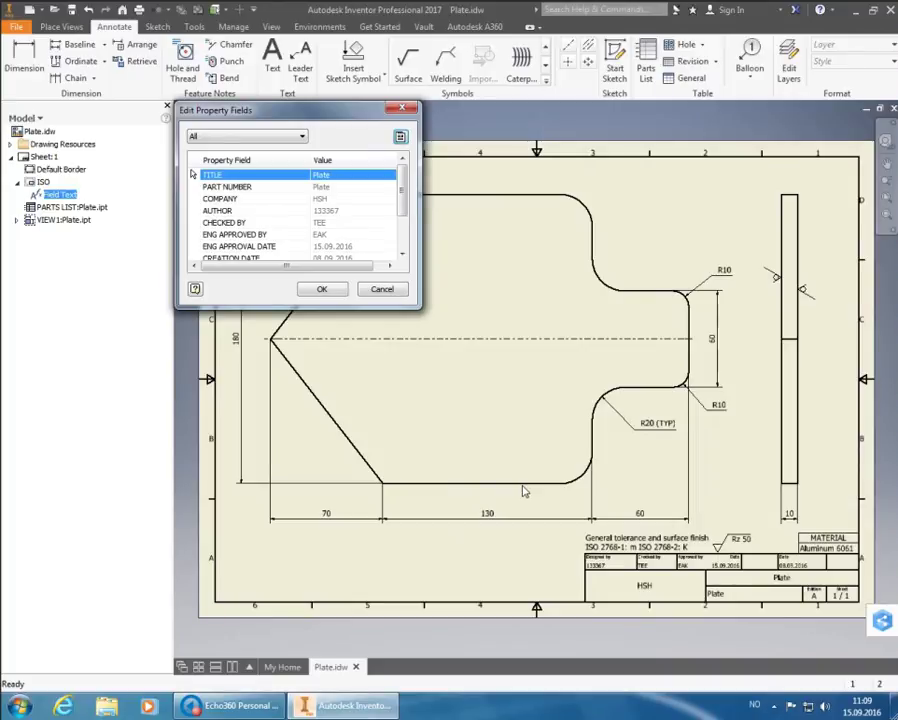
# Tick the AUTHOR, CHECKED BY and ENG APPROVED BY property fields and confirm
pyautogui.click(340, 211)
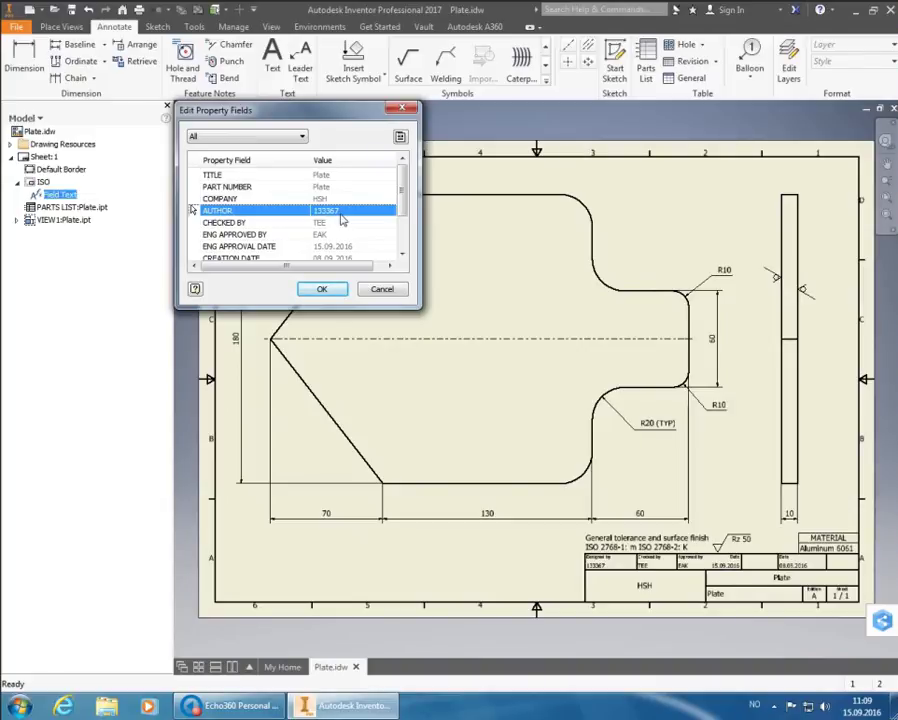
pyautogui.click(348, 223)
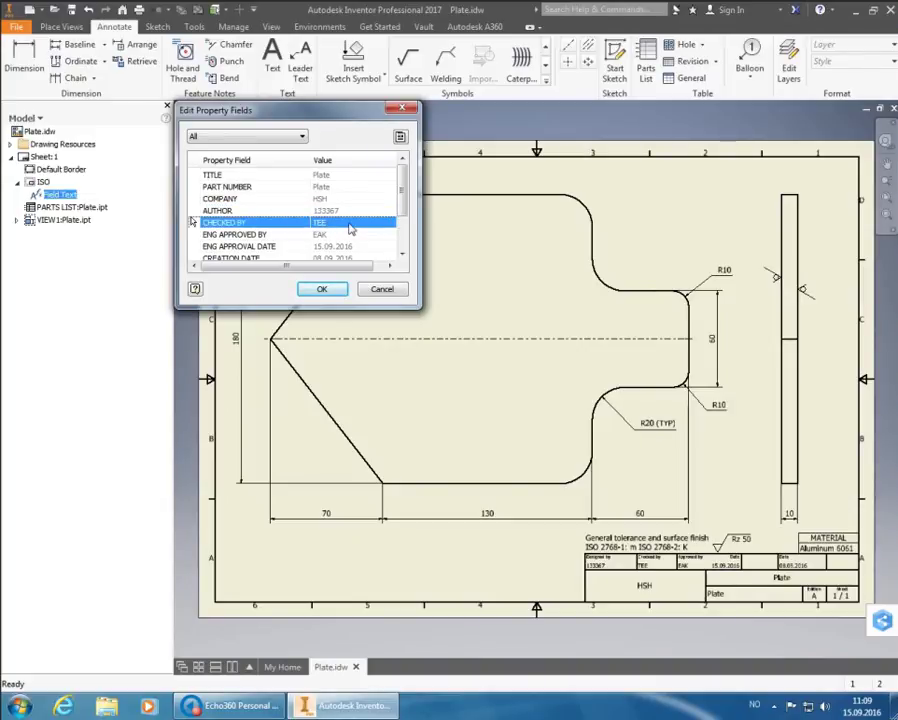
pyautogui.click(357, 235)
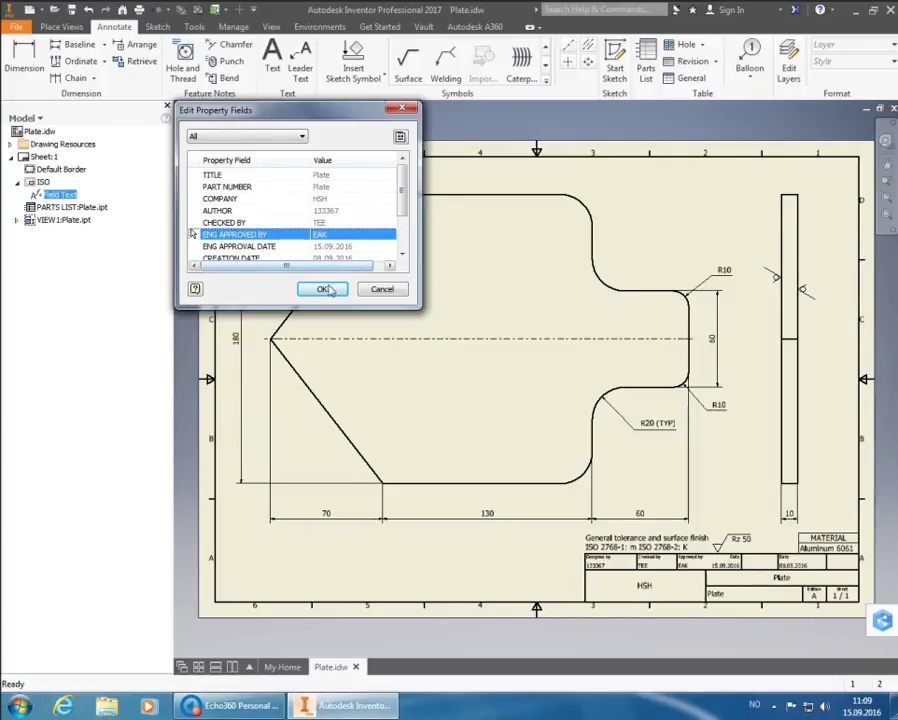
pyautogui.click(330, 289)
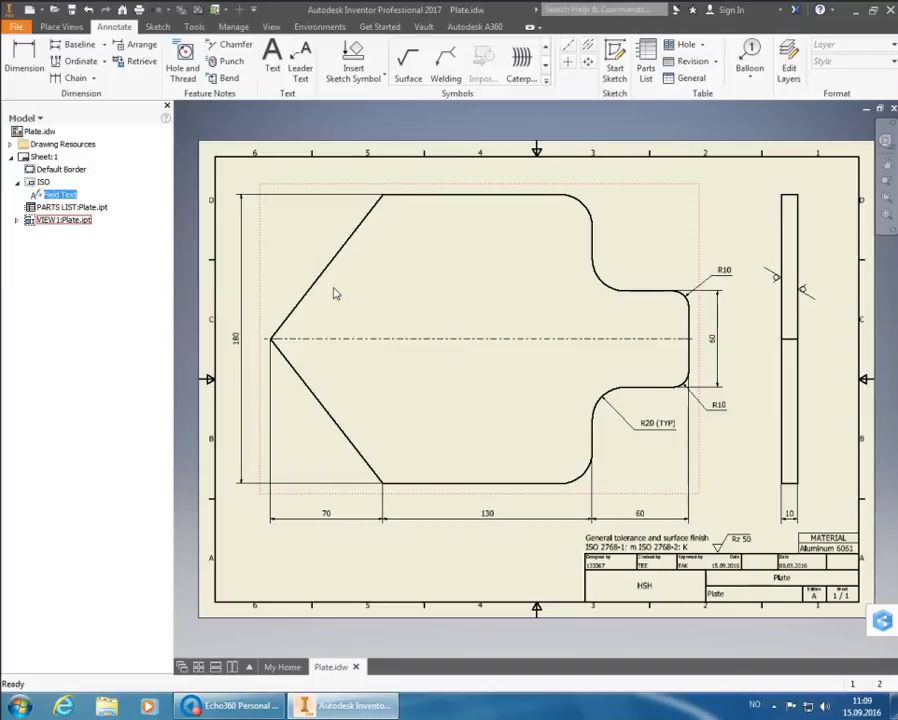
# Place the text note 'Notes: 1. Break sharp edges, 0.2 x 45°' on the drawing
pyautogui.click(271, 58)
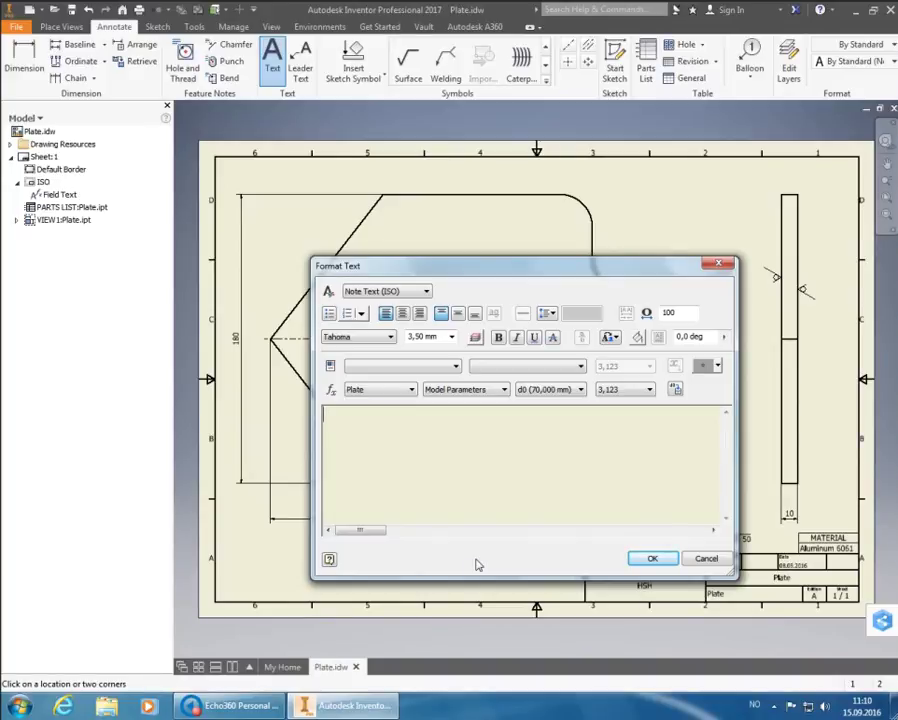
pyautogui.write('Note')
pyautogui.write('s:')
pyautogui.write('1')
pyautogui.write('.')
pyautogui.write(' B')
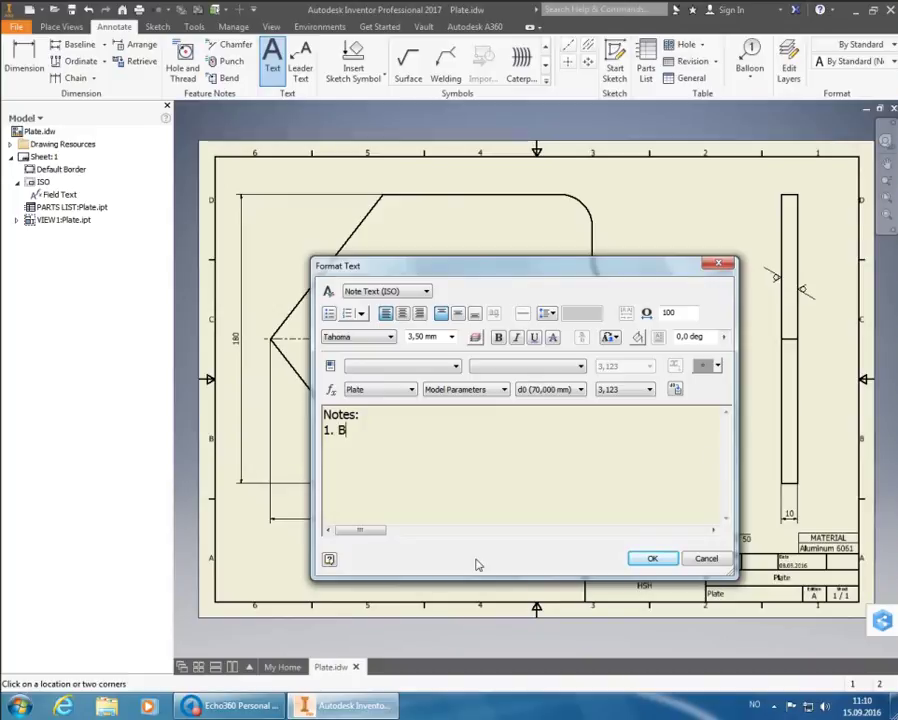
pyautogui.write('reak sharp edges')
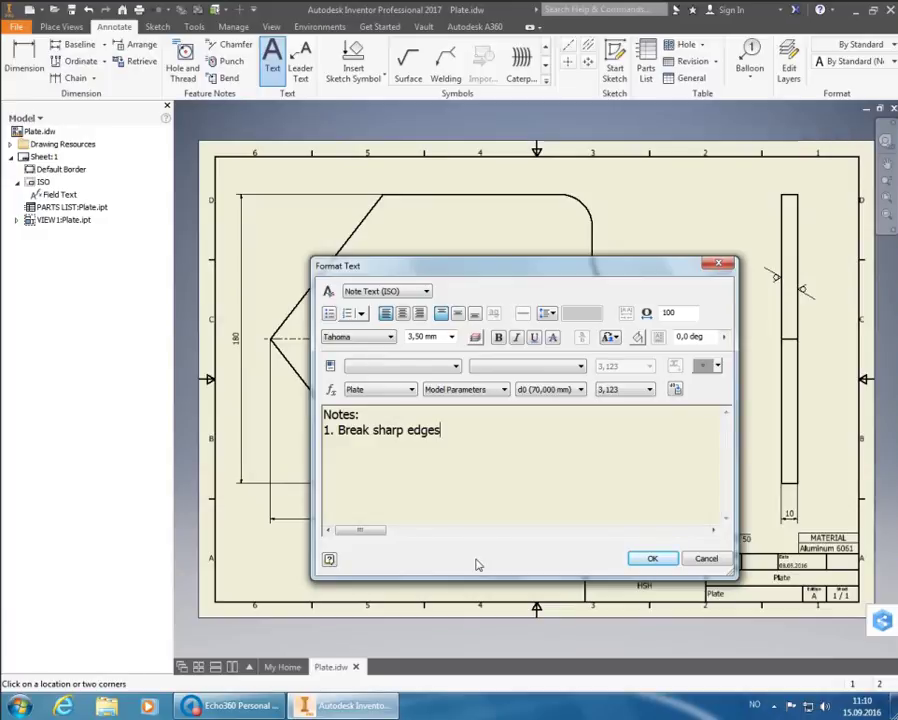
pyautogui.write(', 0.2 x 45')
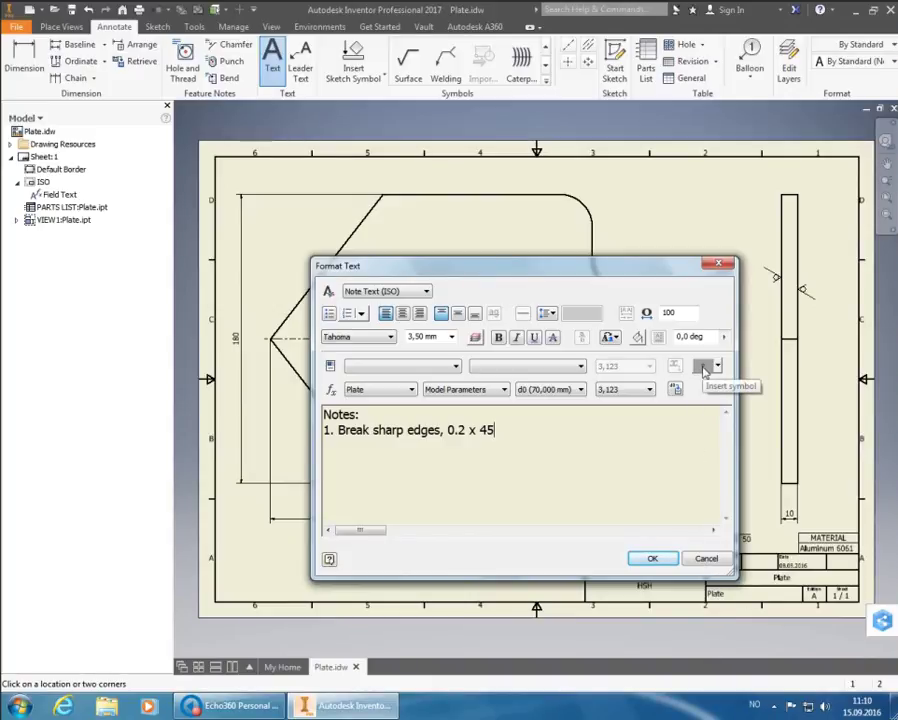
pyautogui.click(704, 369)
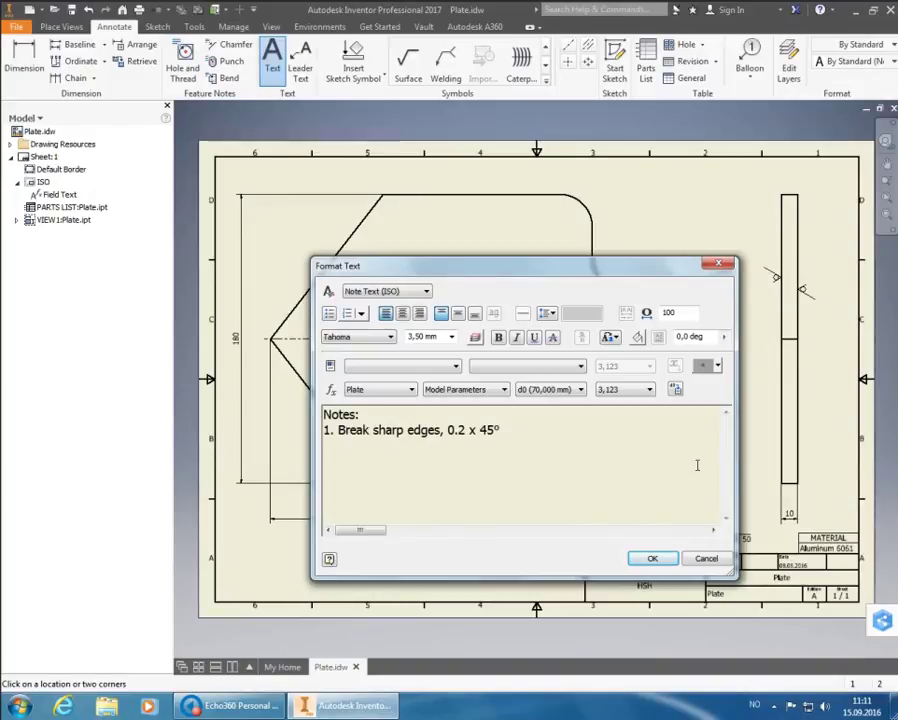
pyautogui.click(672, 559)
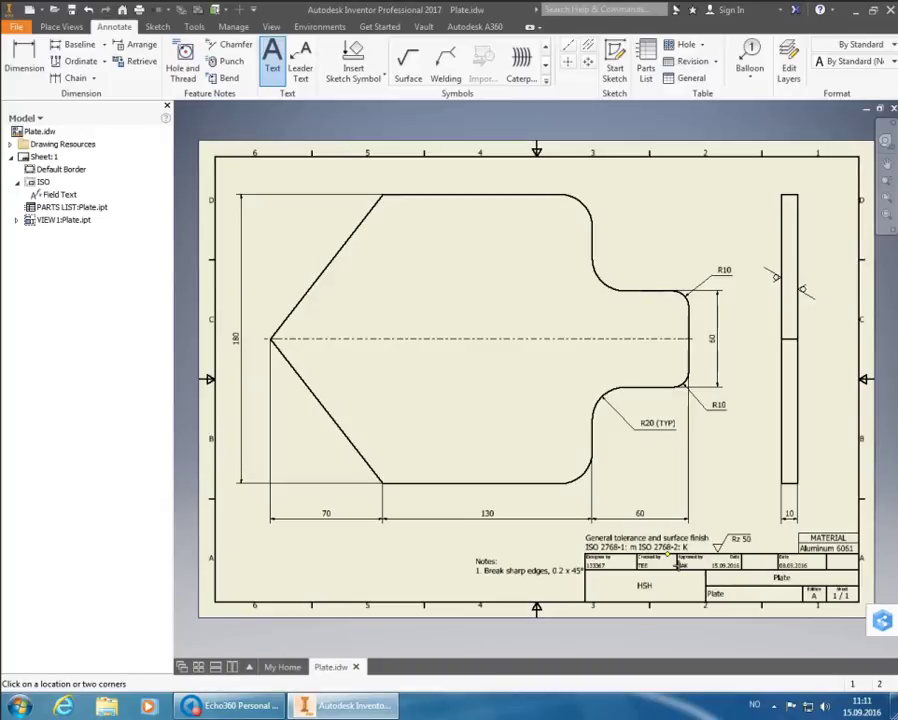
# End the Text command and drag the note down beside the title block
pyautogui.rightClick(494, 548)
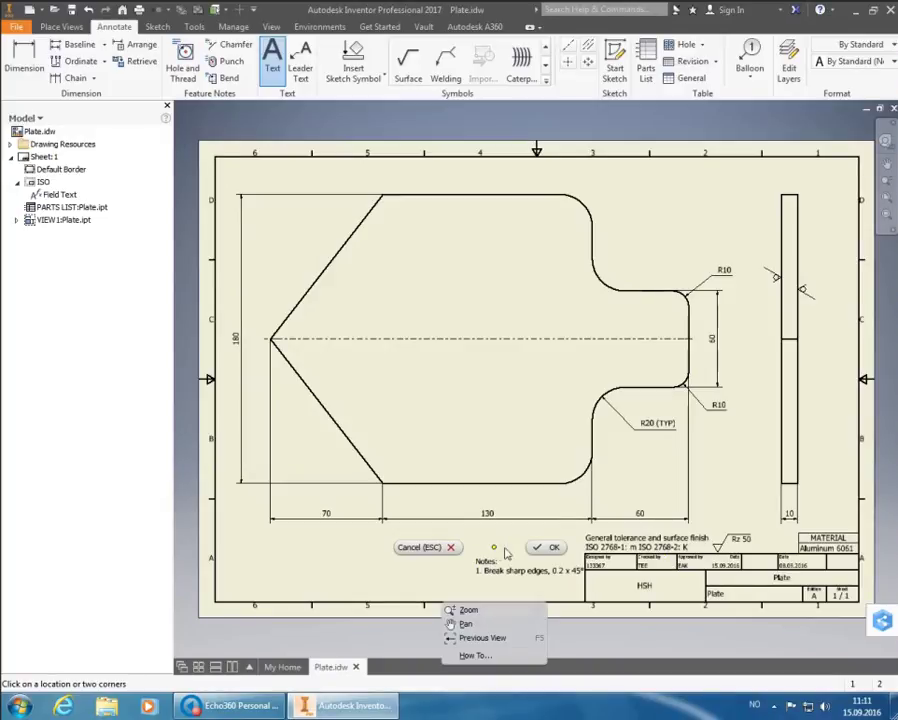
pyautogui.click(537, 546)
pyautogui.click(516, 574)
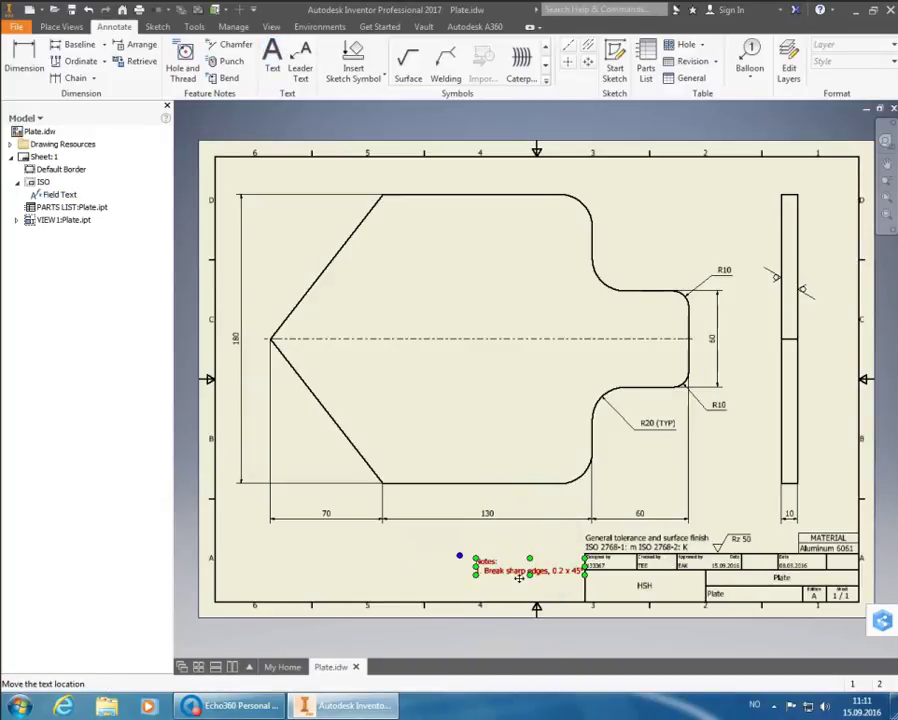
pyautogui.moveTo(519, 577); pyautogui.dragTo(495, 592)
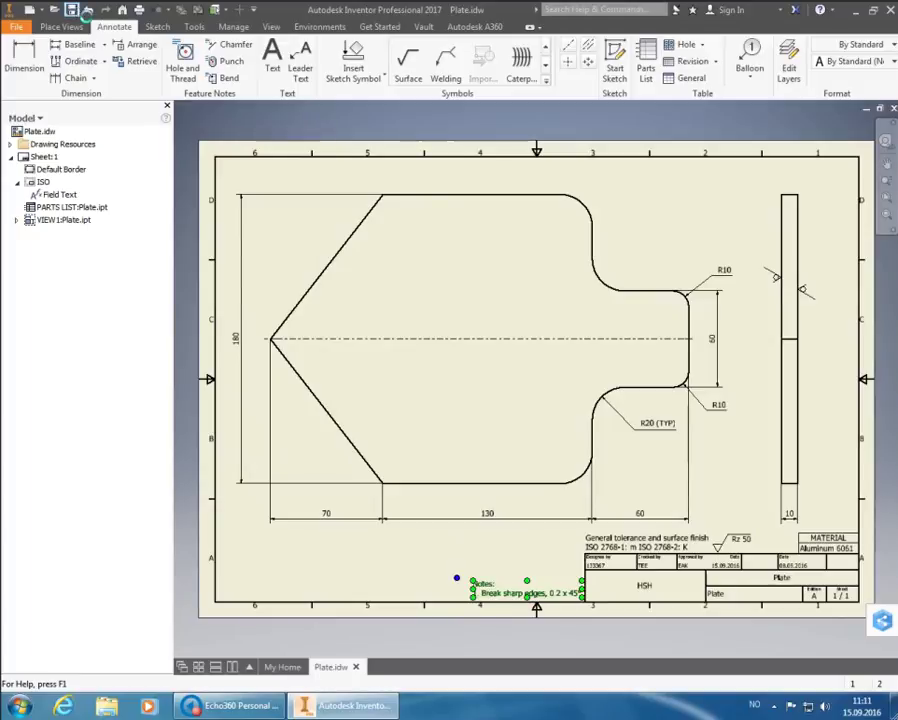
# Save Plate.idw with its dependents, migrating it to the current file format
pyautogui.click(75, 9)
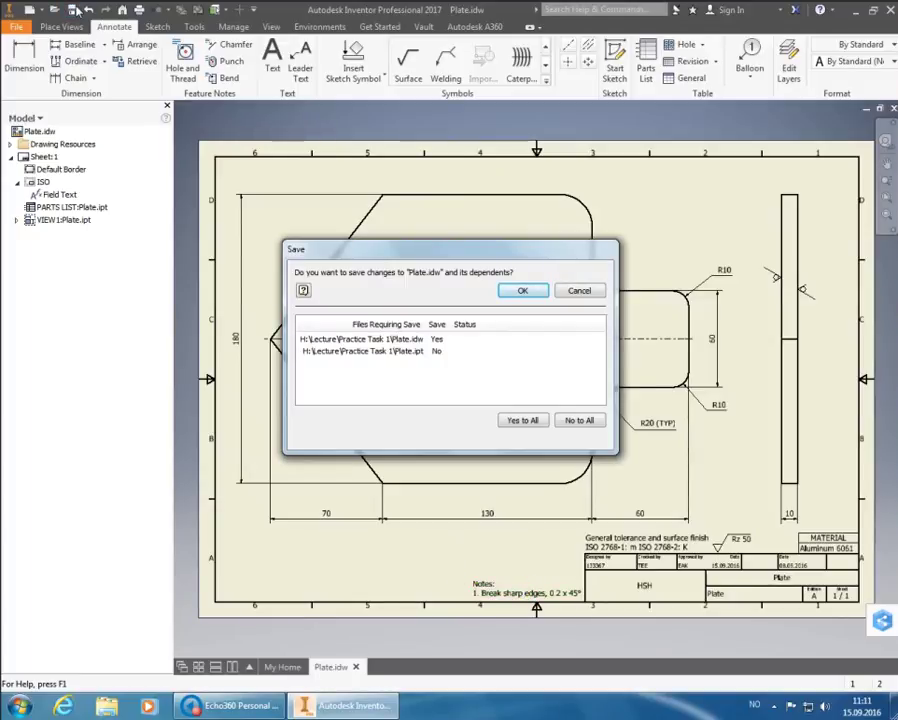
pyautogui.click(516, 292)
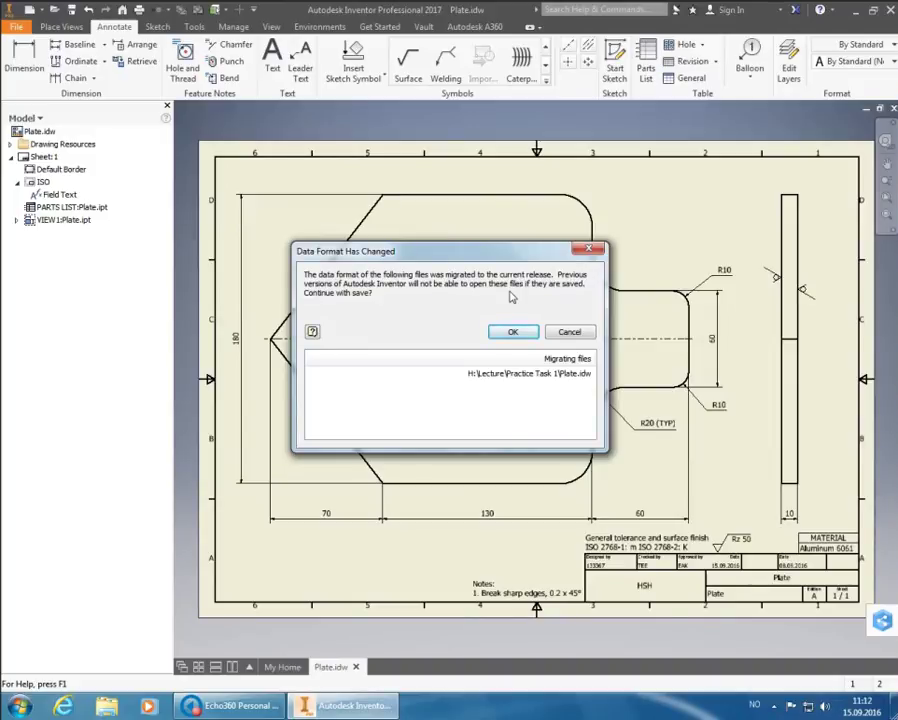
pyautogui.click(513, 332)
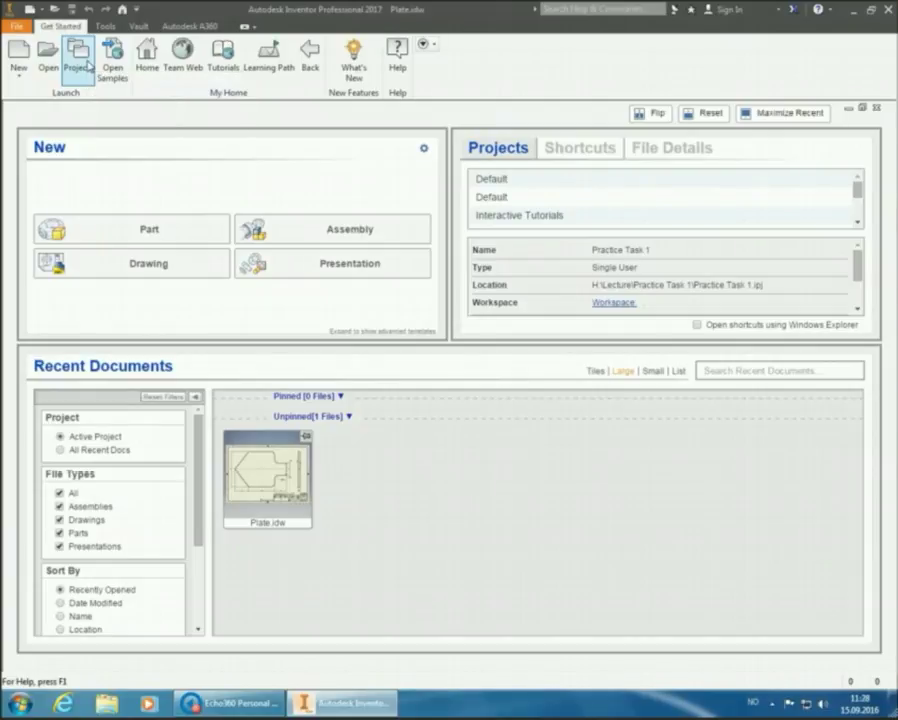
# Open the Projects dialog from the Get Started tab
pyautogui.click(86, 64)
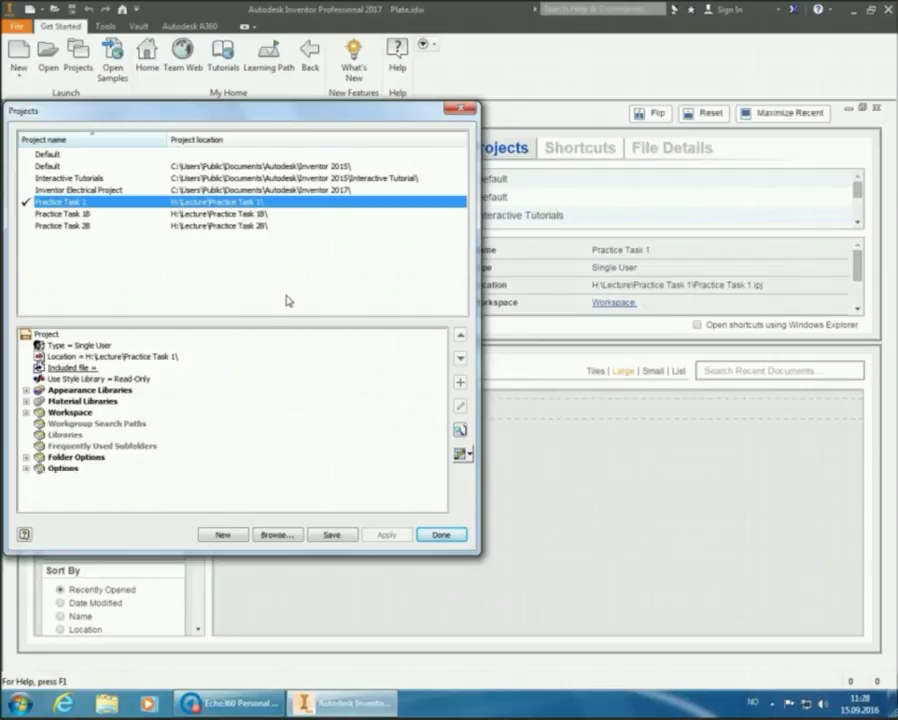
# Create a new single-user project named Practice Task 2A and acknowledge the folder prompt
pyautogui.click(240, 537)
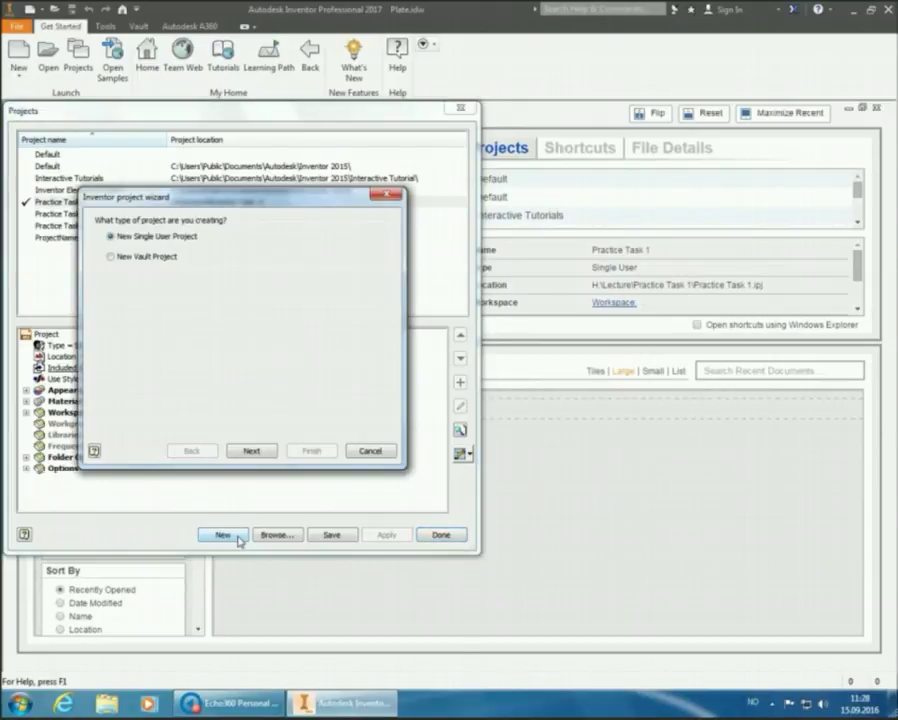
pyautogui.click(247, 454)
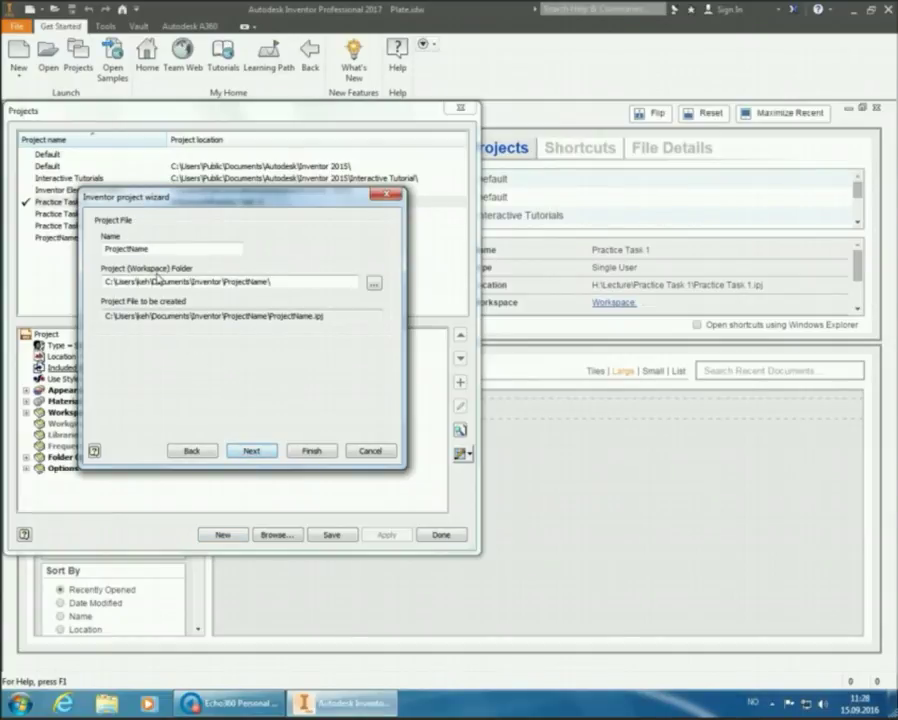
pyautogui.doubleClick(150, 248)
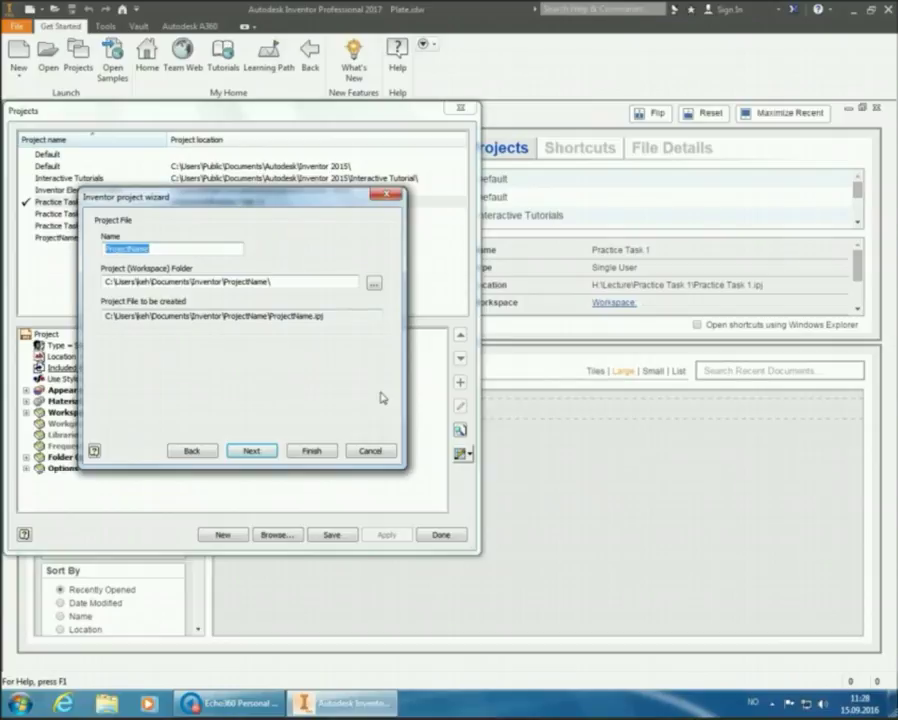
pyautogui.write('Practice')
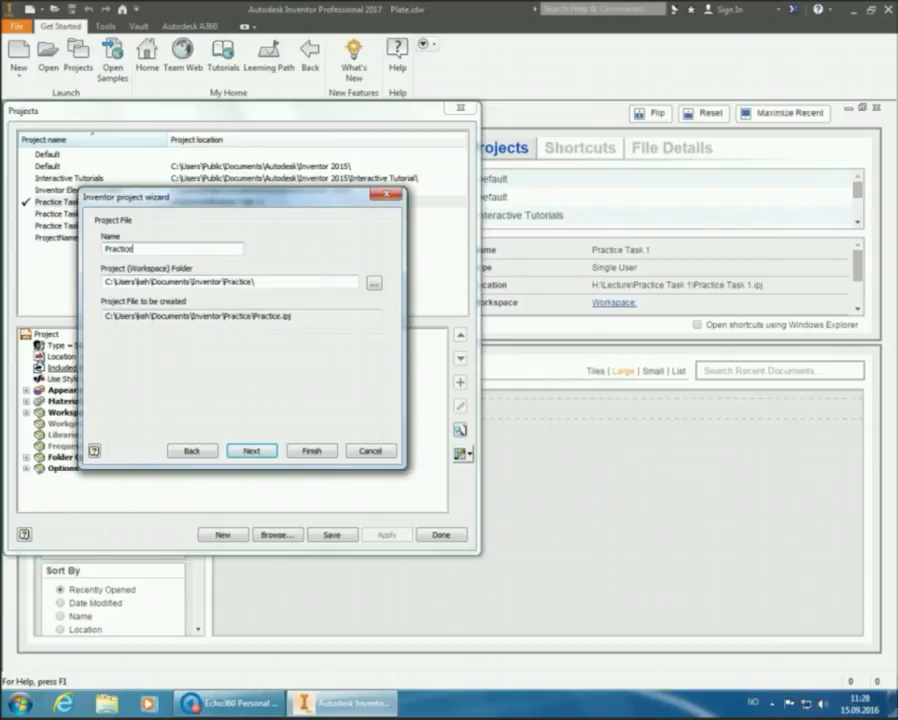
pyautogui.write(' Task 2A')
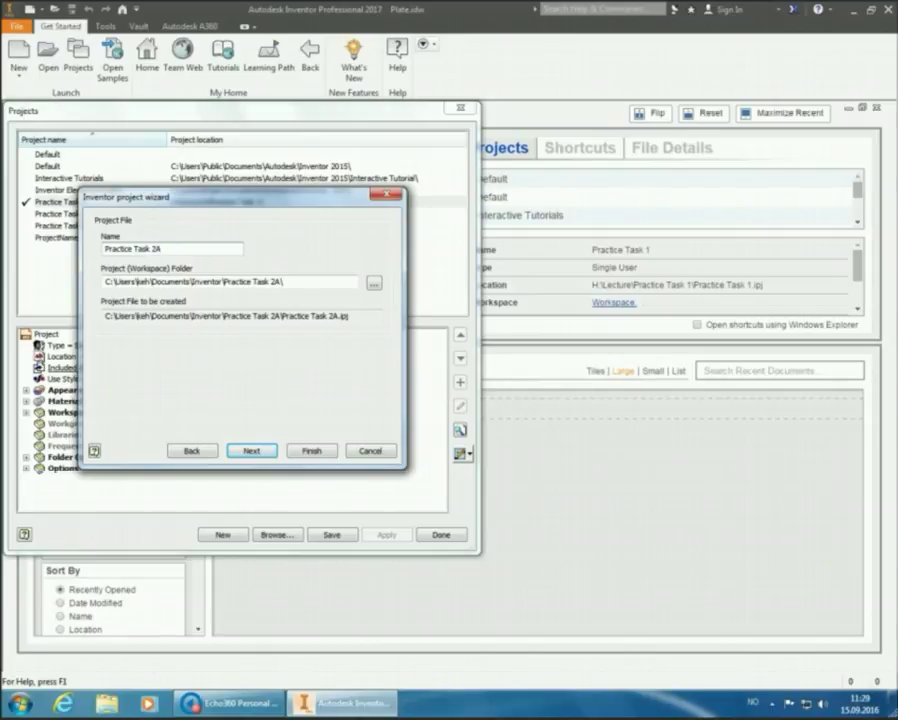
pyautogui.click(252, 451)
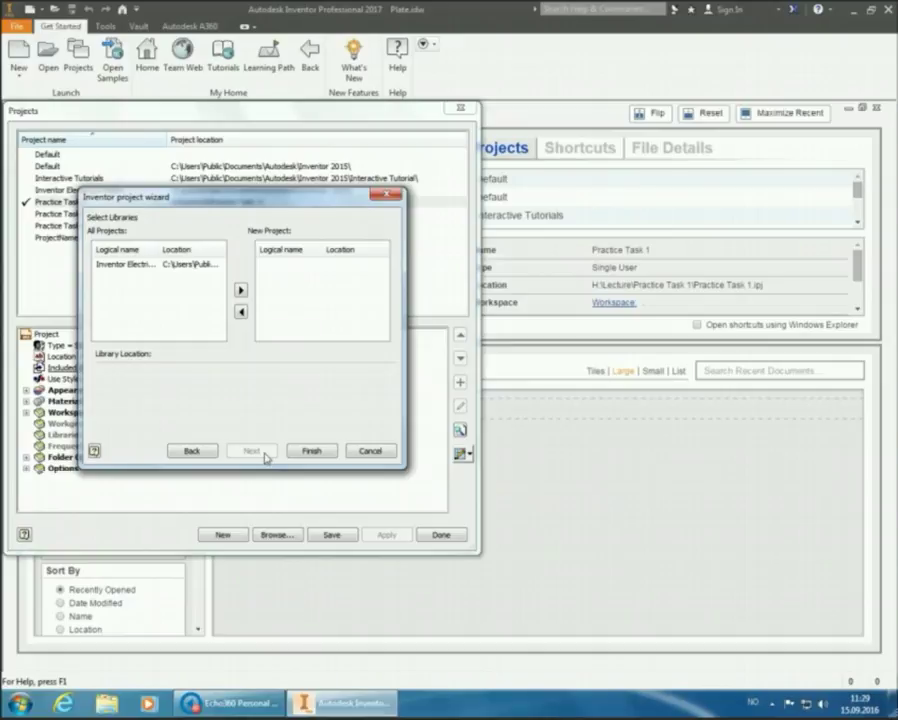
pyautogui.click(311, 452)
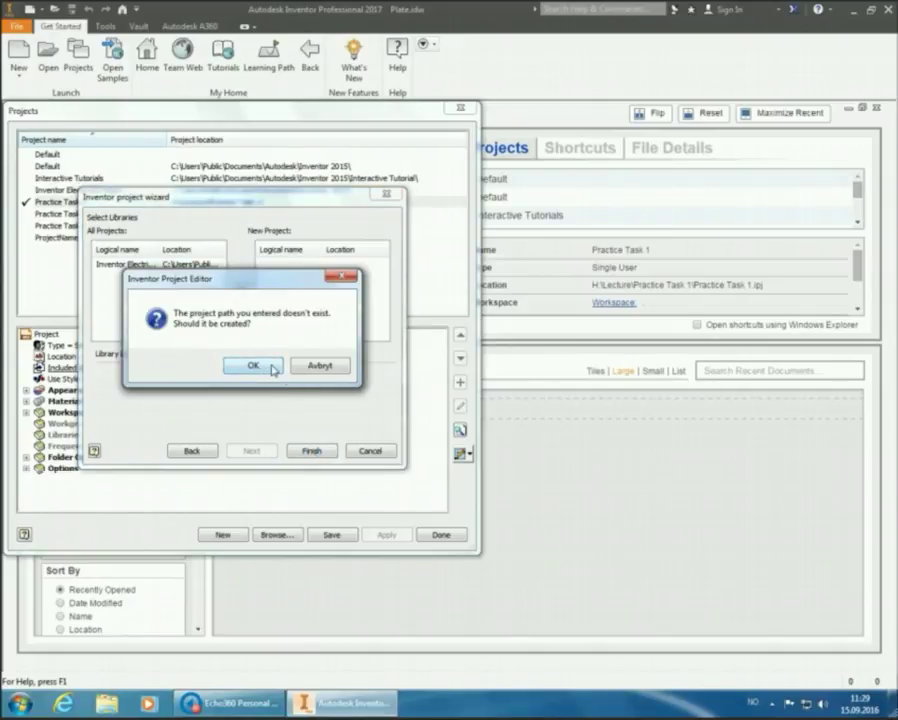
pyautogui.click(292, 367)
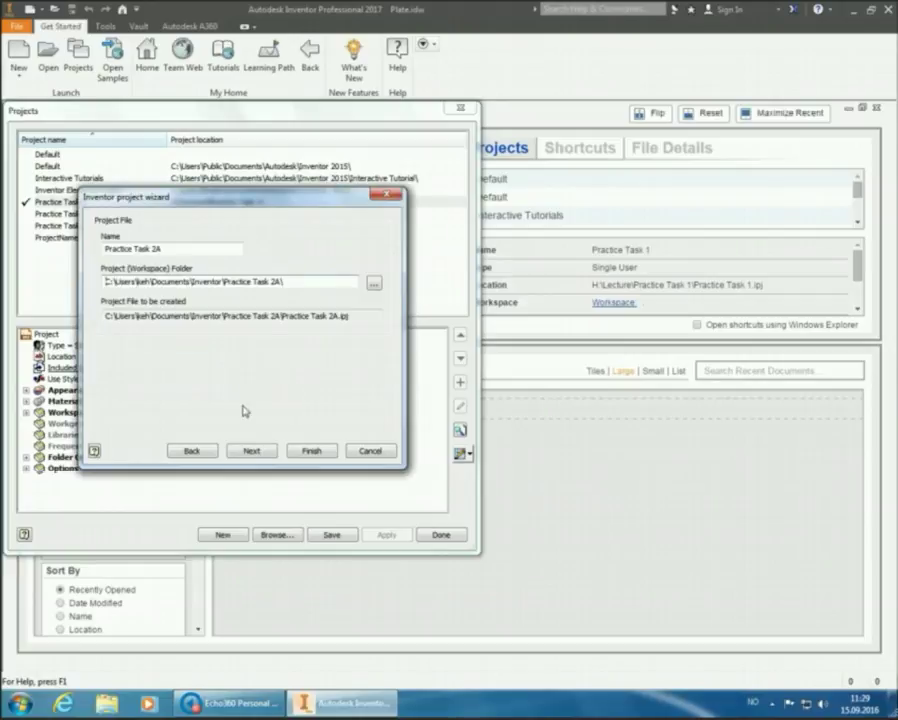
# Browse to the Lecture folder on the H: drive
pyautogui.click(373, 286)
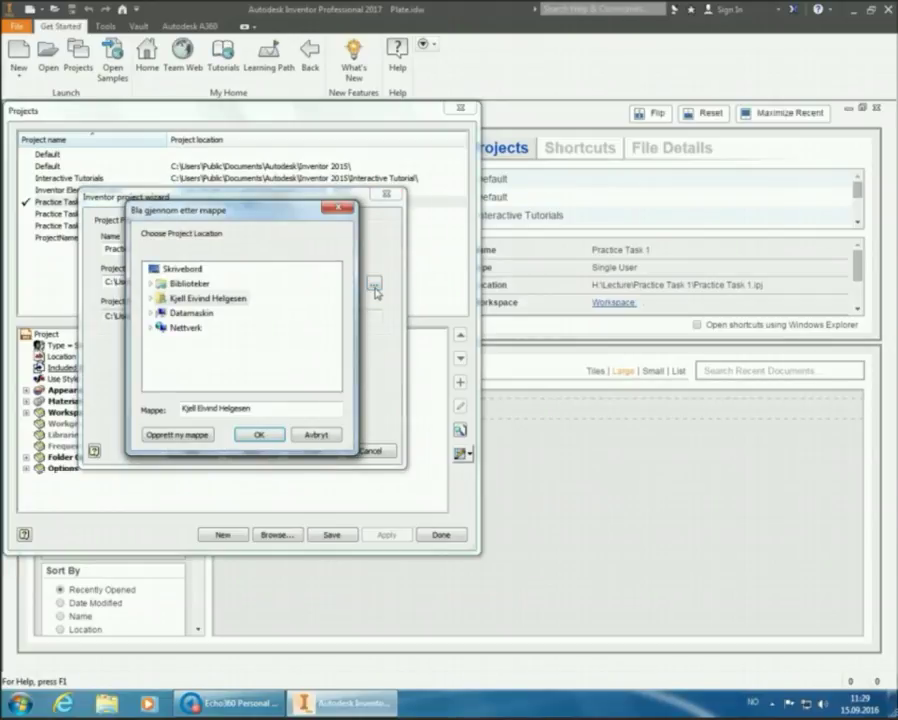
pyautogui.click(151, 314)
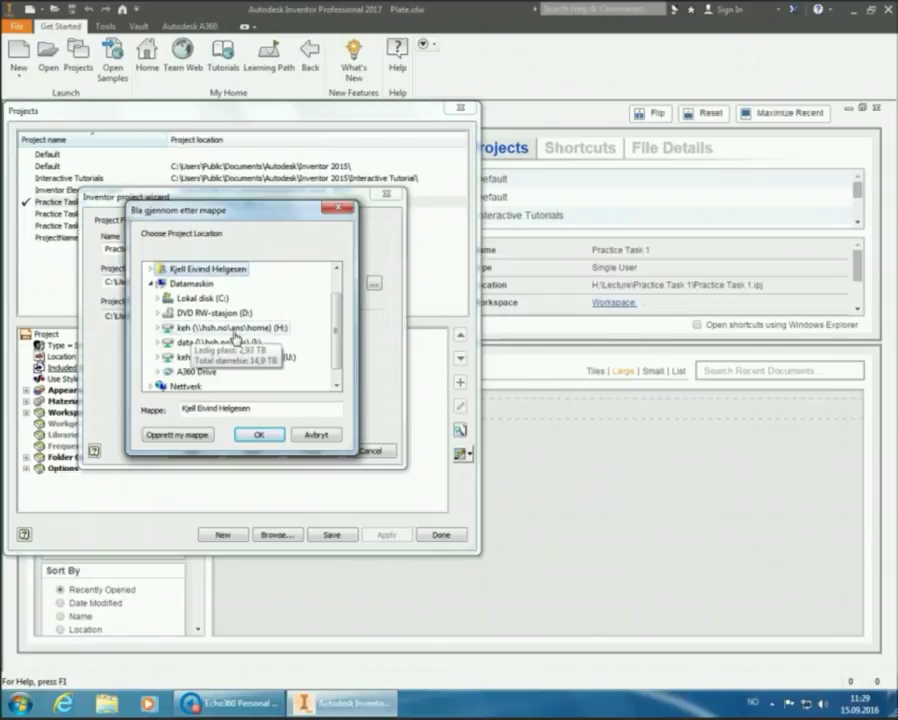
pyautogui.click(200, 327)
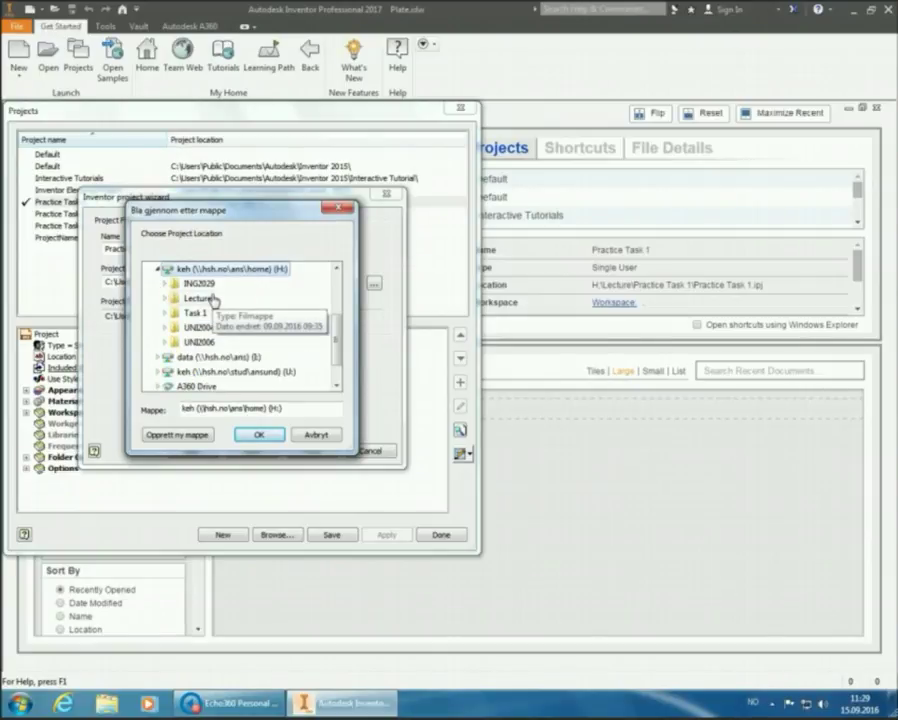
pyautogui.click(200, 298)
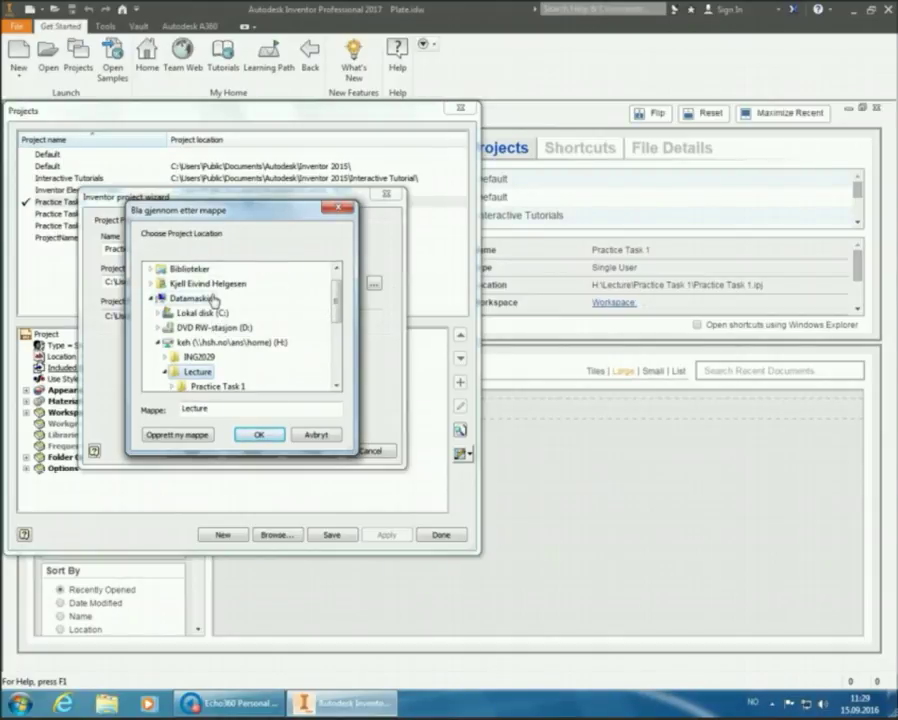
pyautogui.scroll(-1, 200, 310)
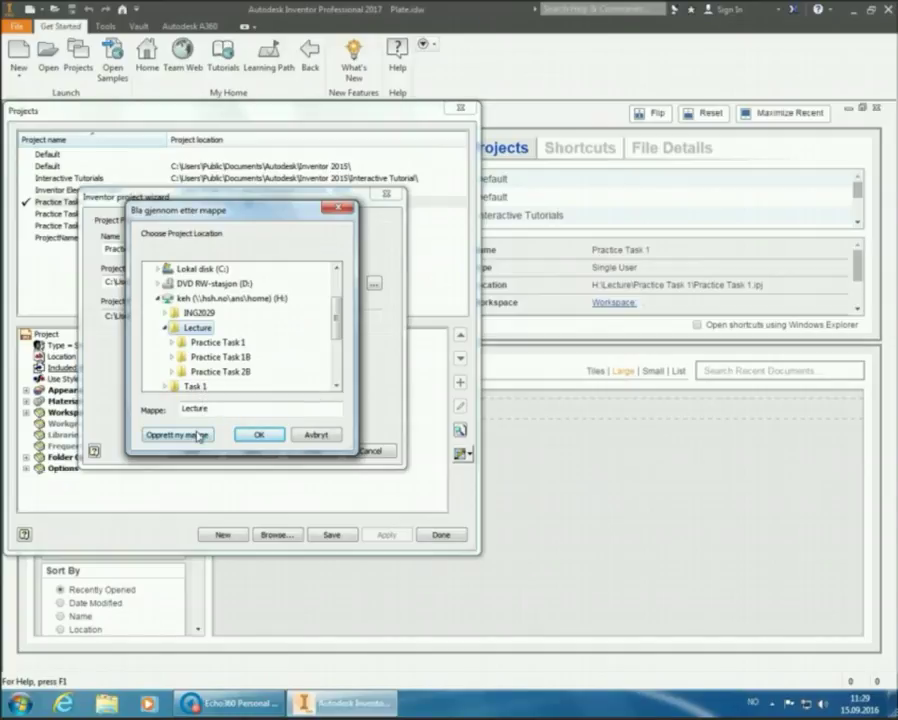
# Create a new folder named Practice Task 2A inside Lecture
pyautogui.click(198, 433)
pyautogui.write('Practis')
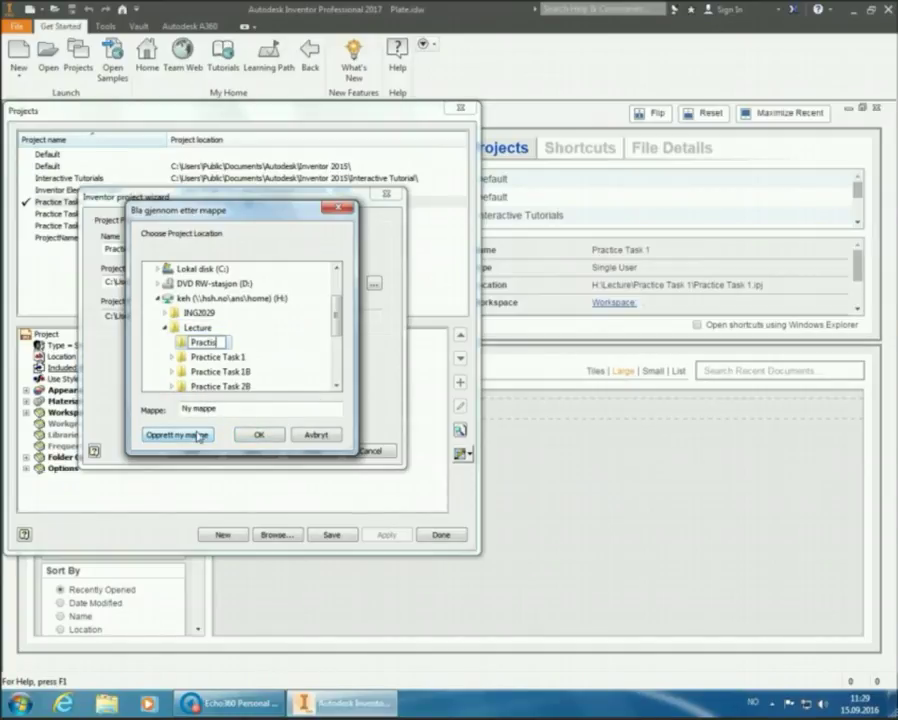
pyautogui.press('BackSpace')
pyautogui.write('ce Task 2A')
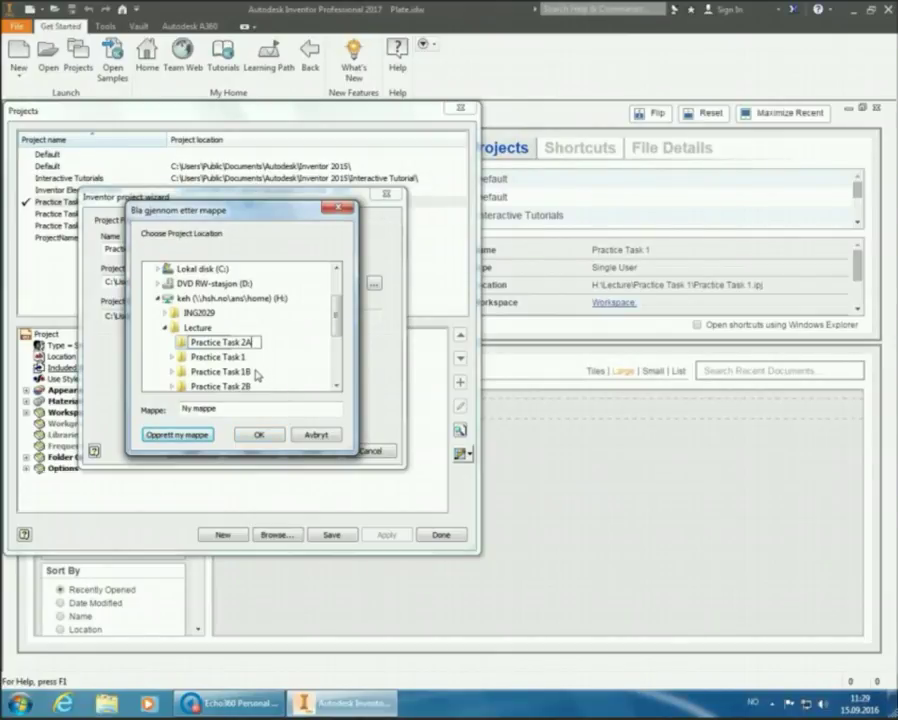
pyautogui.press('Return')
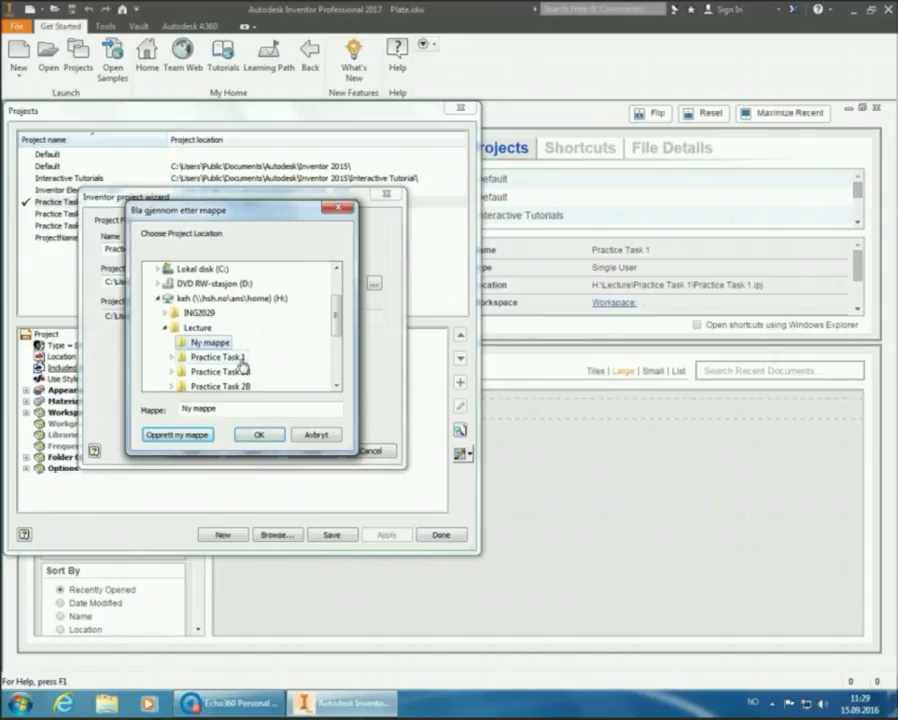
# Select the Practice Task 2A folder as the project workspace and confirm
pyautogui.scroll(-1, 245, 362)
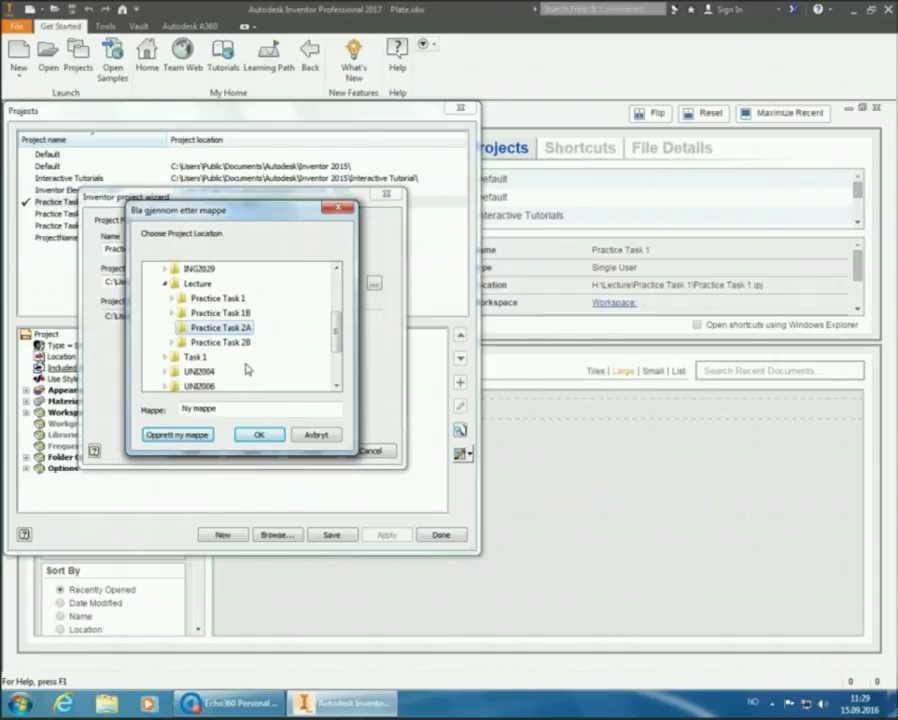
pyautogui.click(240, 312)
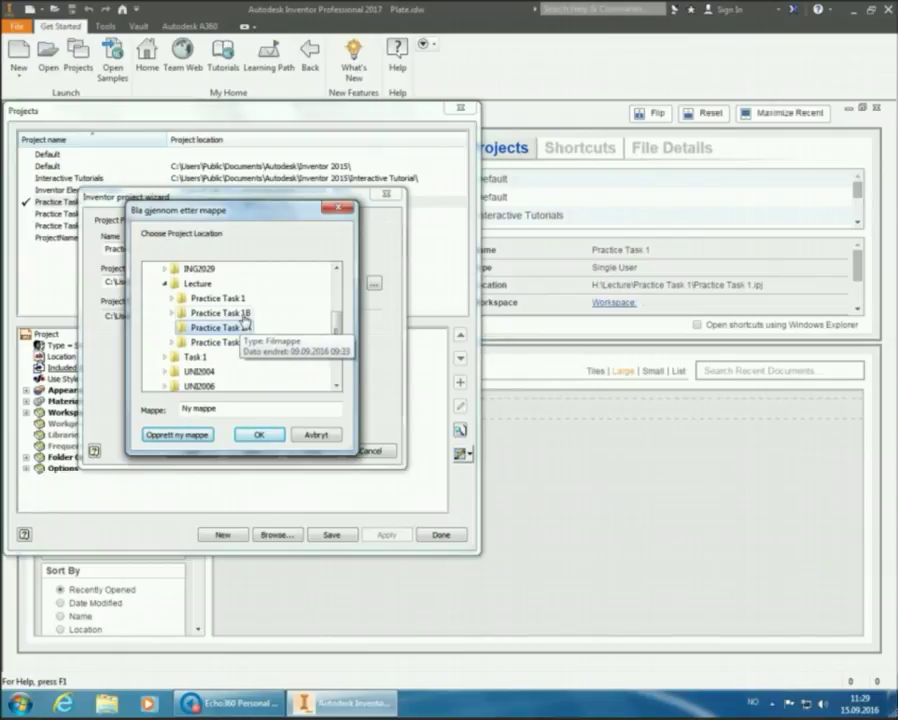
pyautogui.scroll(2, 241, 326)
pyautogui.scroll(-1, 242, 330)
pyautogui.click(250, 355)
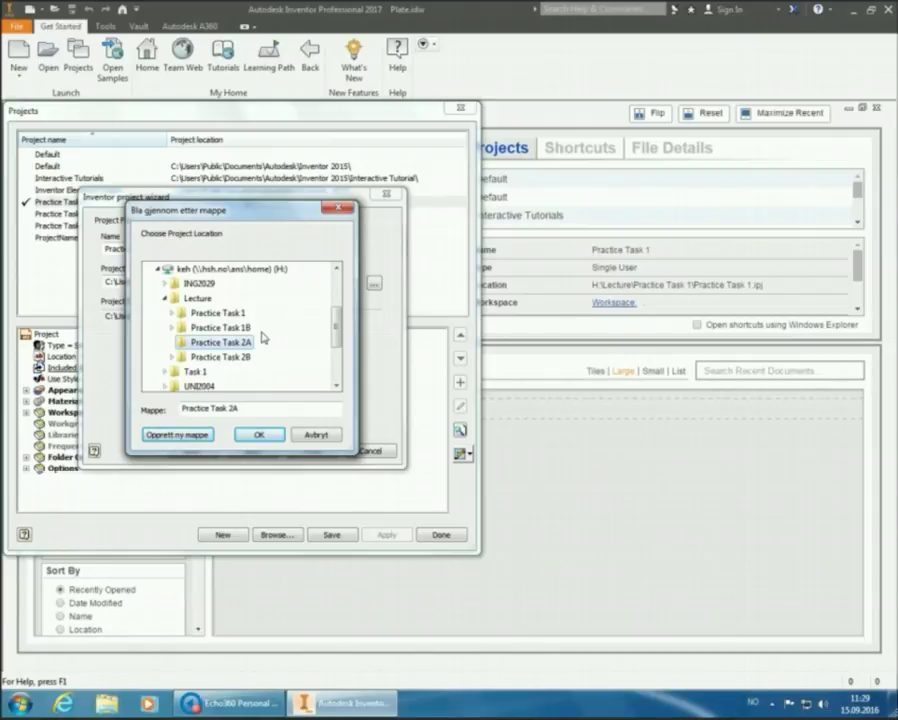
pyautogui.click(259, 434)
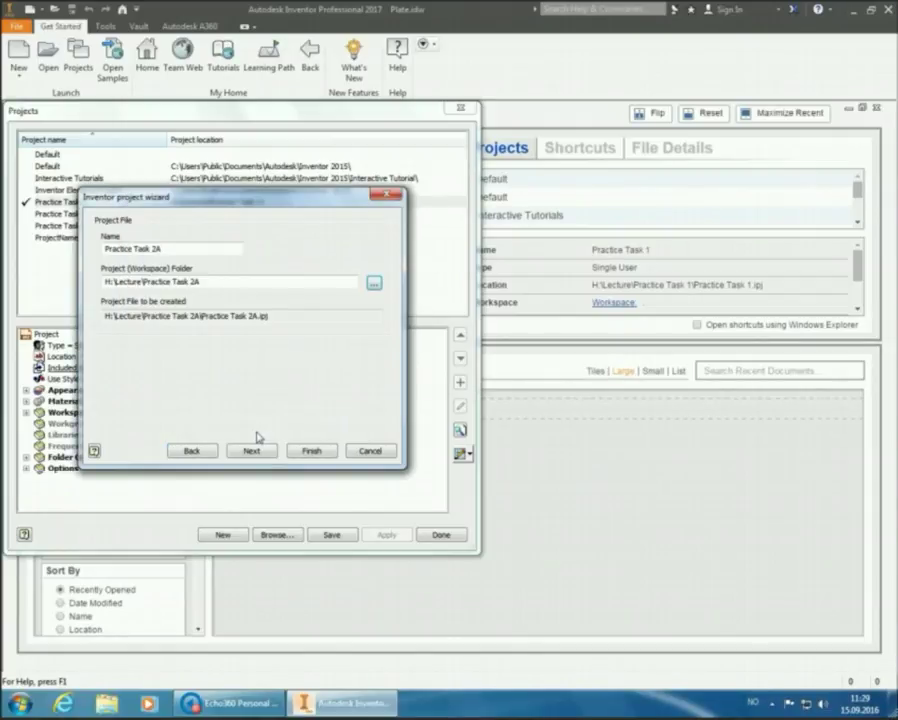
# Finish the Practice Task 2A project wizard and close the Projects dialog
pyautogui.click(319, 453)
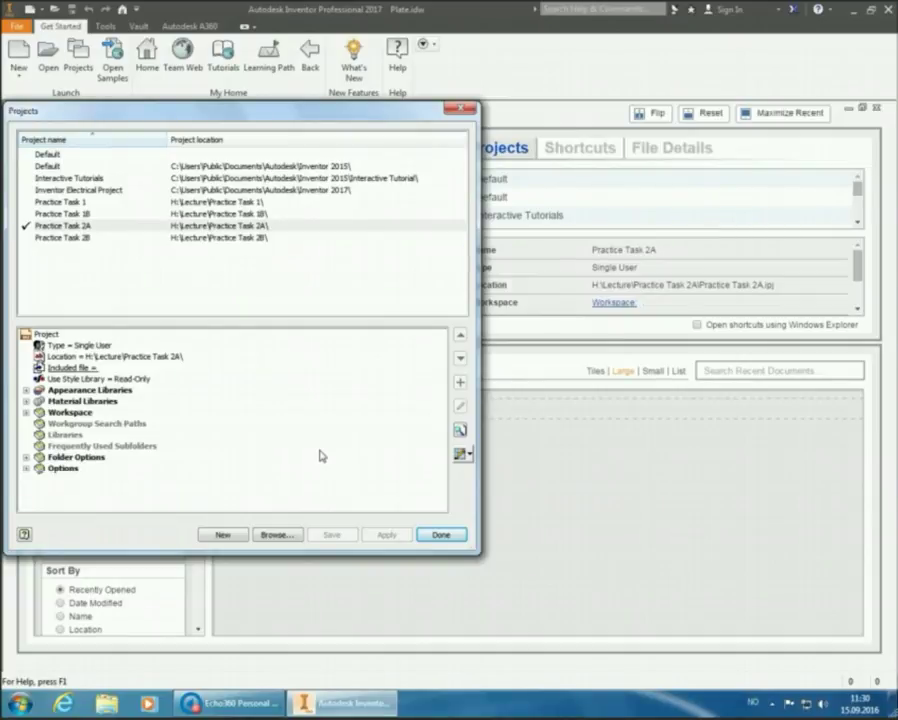
pyautogui.click(441, 535)
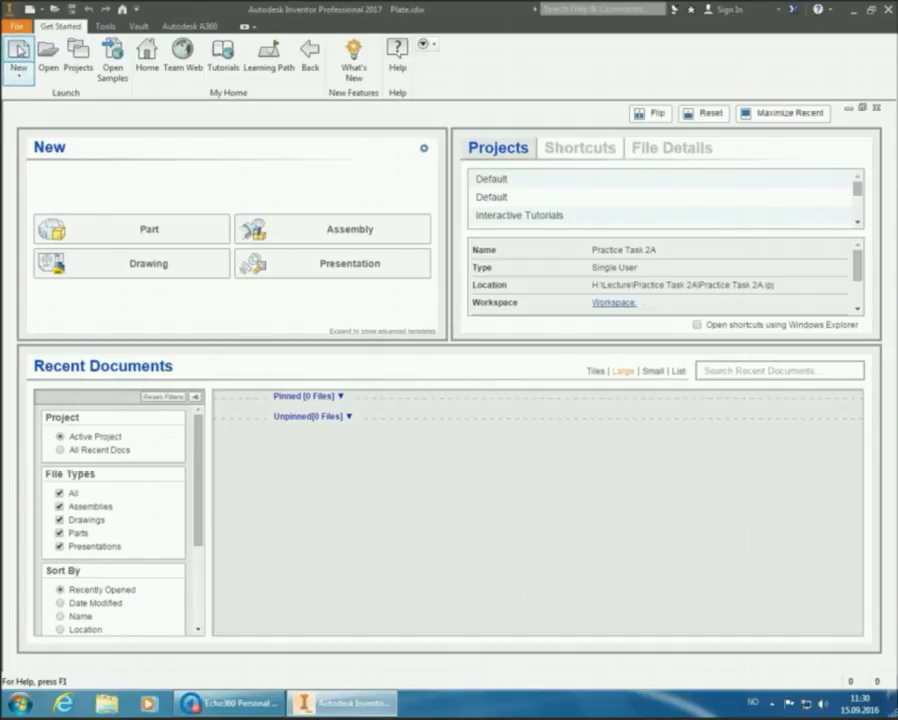
# Create a new part from the Metric Standard (mm).ipt template
pyautogui.click(18, 50)
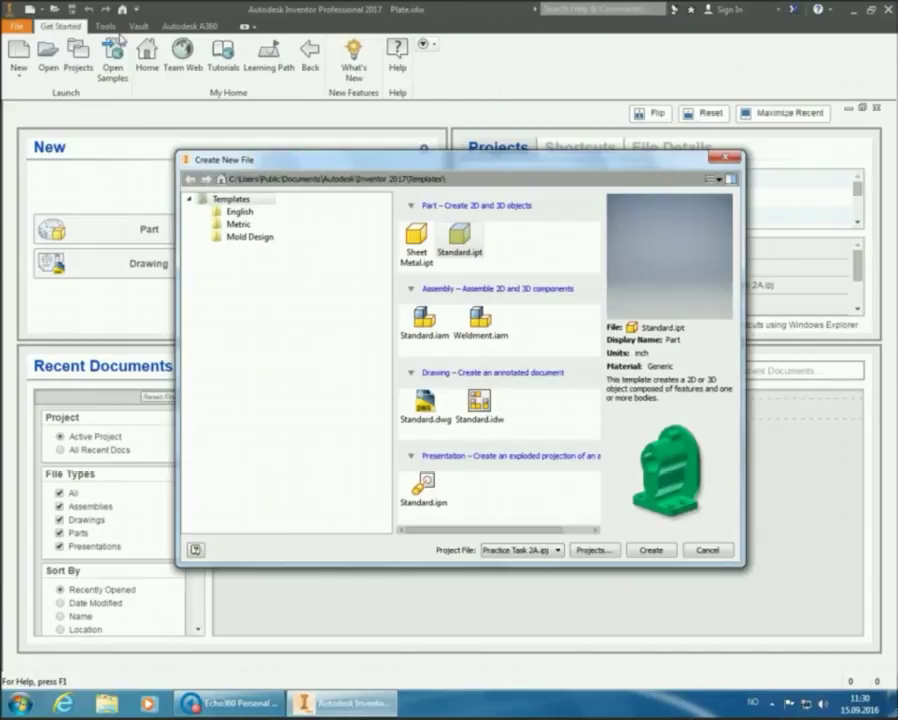
pyautogui.click(238, 224)
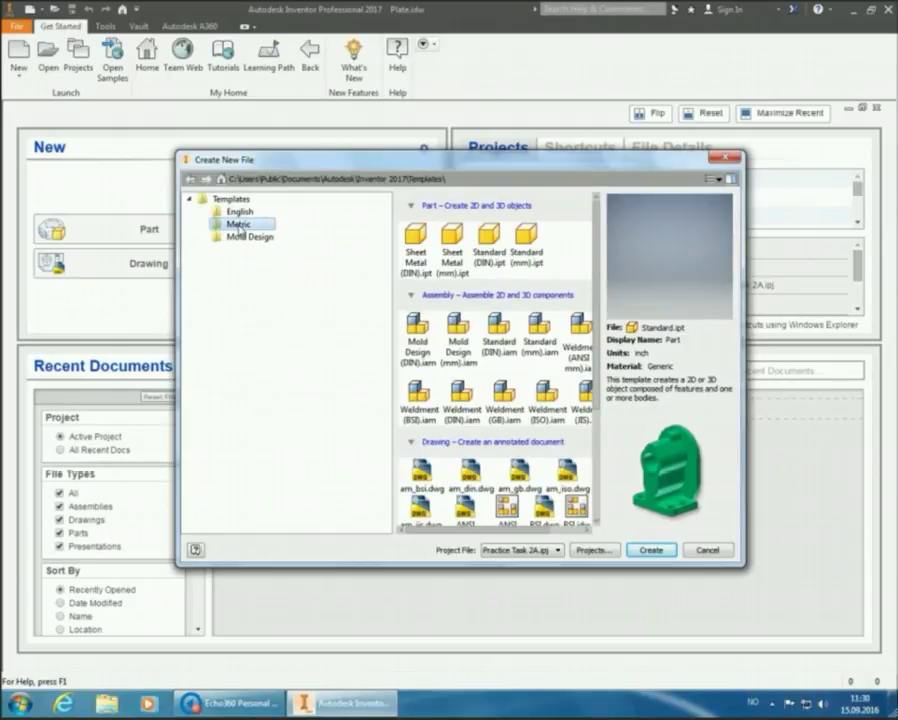
pyautogui.click(525, 237)
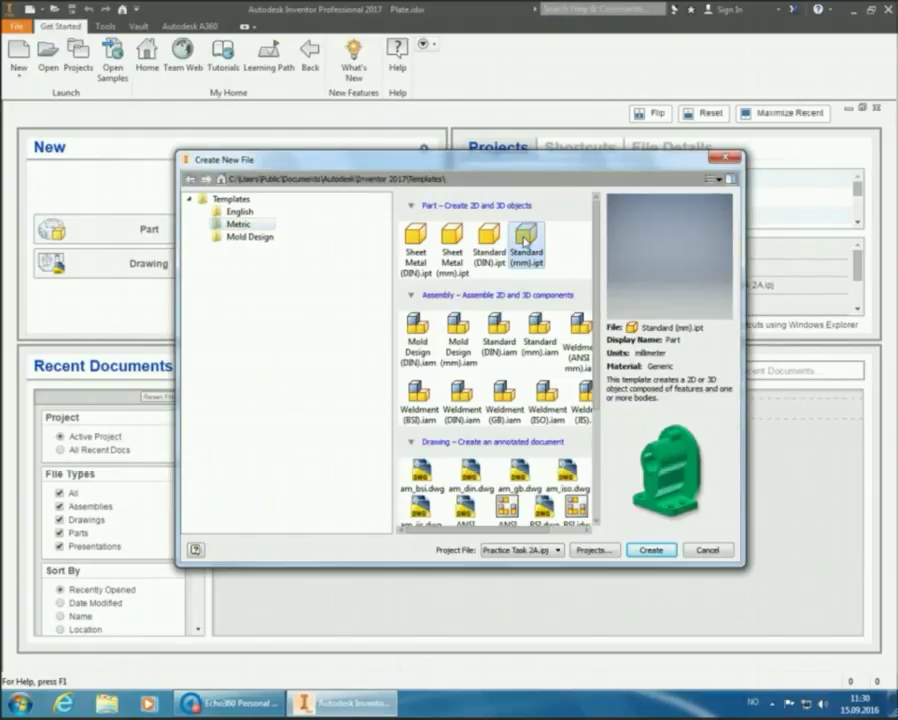
pyautogui.click(663, 553)
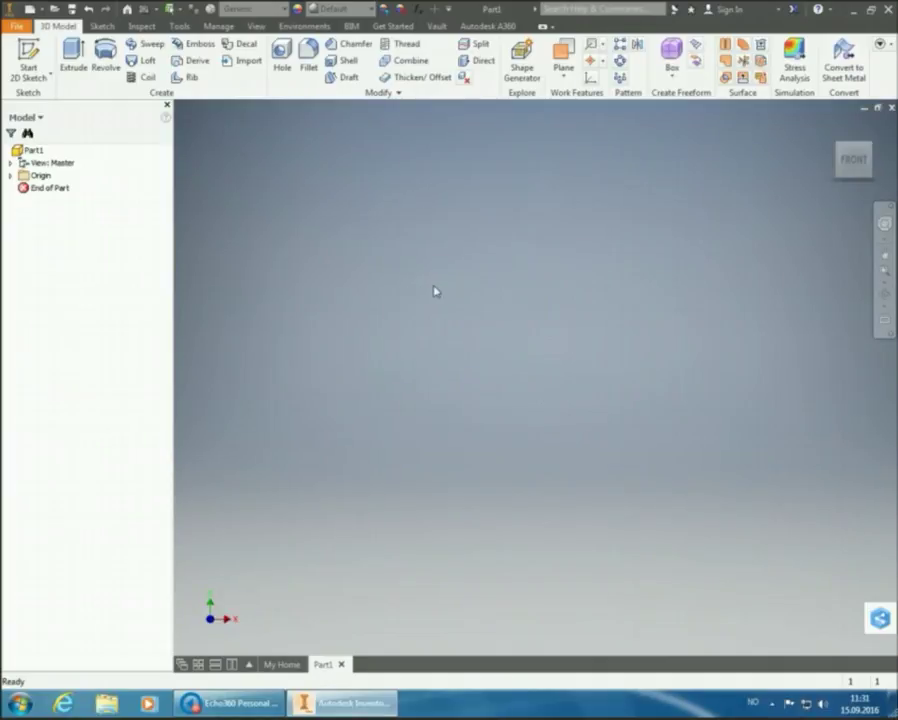
# Start a 2D sketch on the XZ origin plane and rotate the view within the plane
pyautogui.click(28, 52)
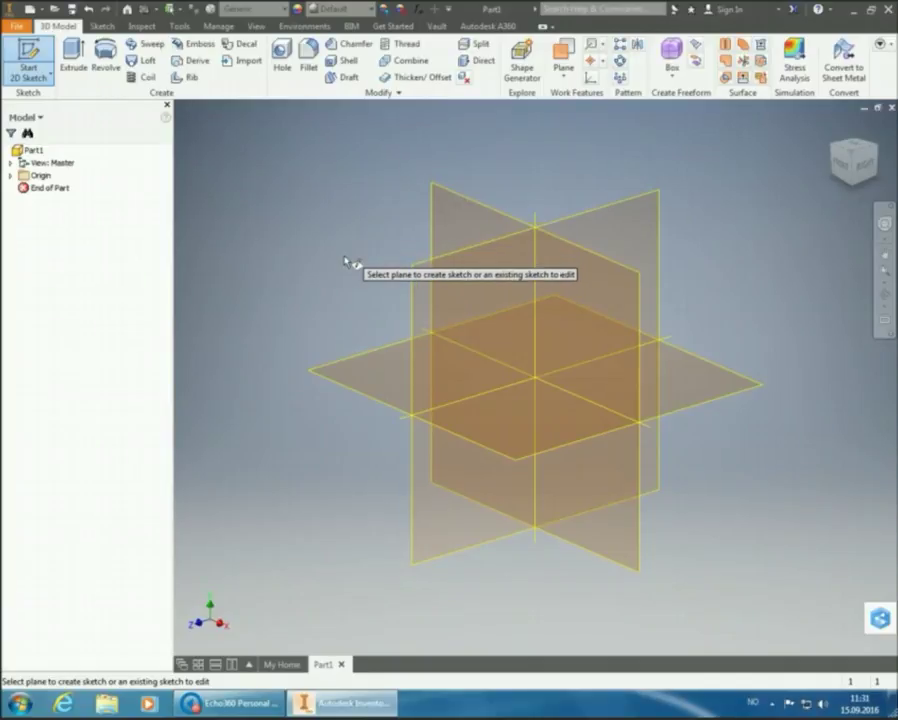
pyautogui.click(368, 384)
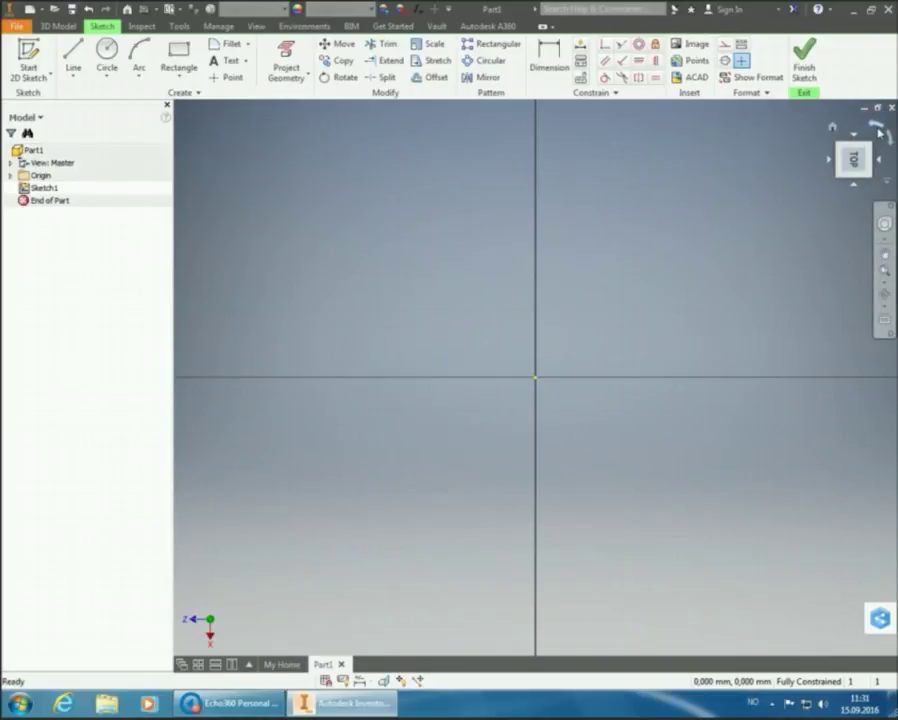
pyautogui.click(878, 131)
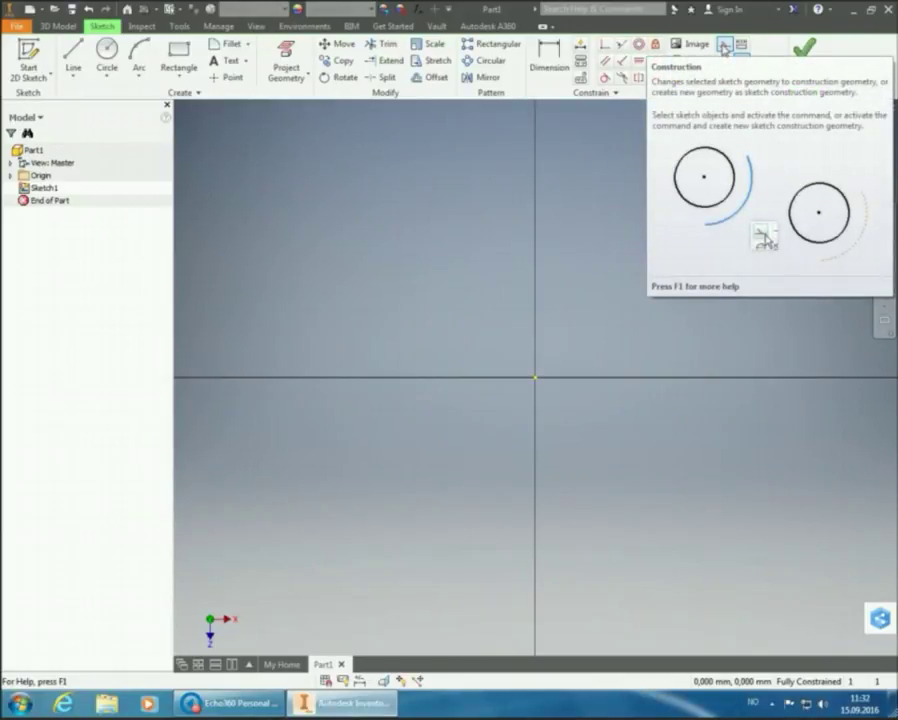
# Begin a construction line at X 0, Y 129.817 mm on the vertical axis
pyautogui.click(724, 46)
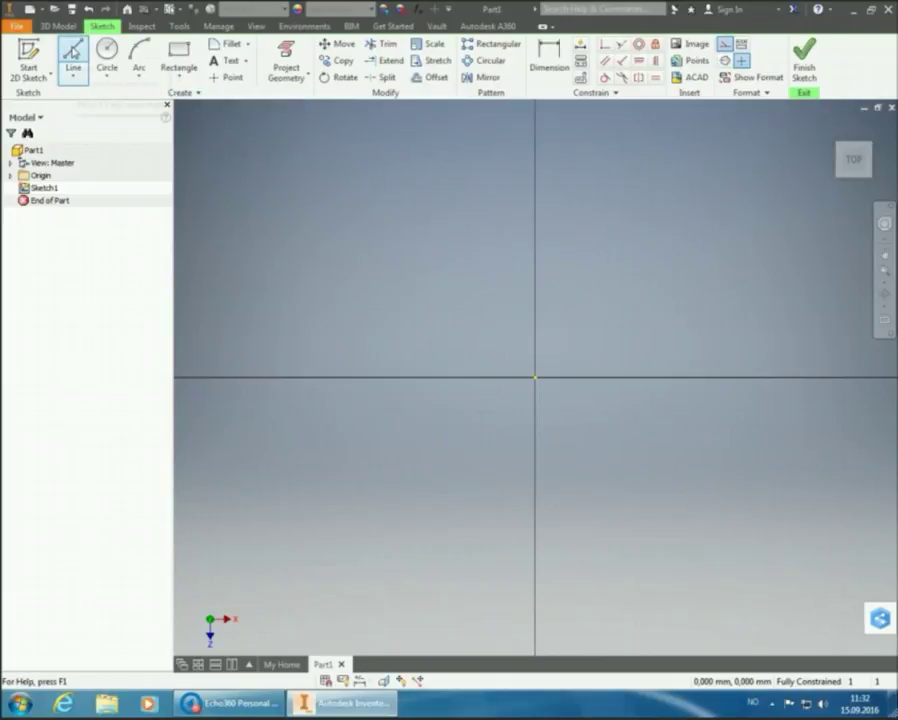
pyautogui.click(72, 52)
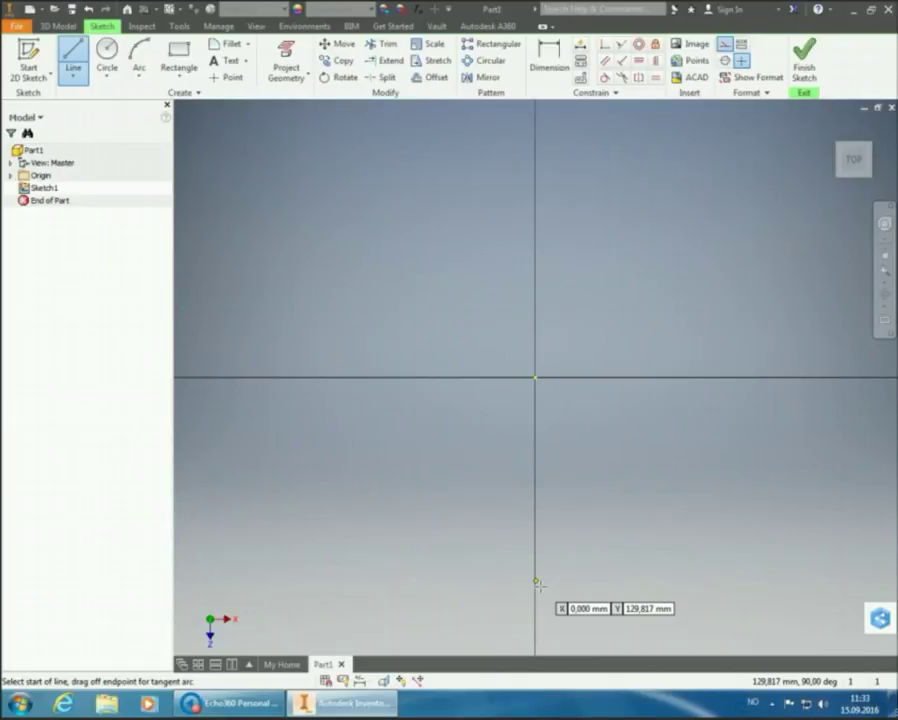
pyautogui.click(539, 585)
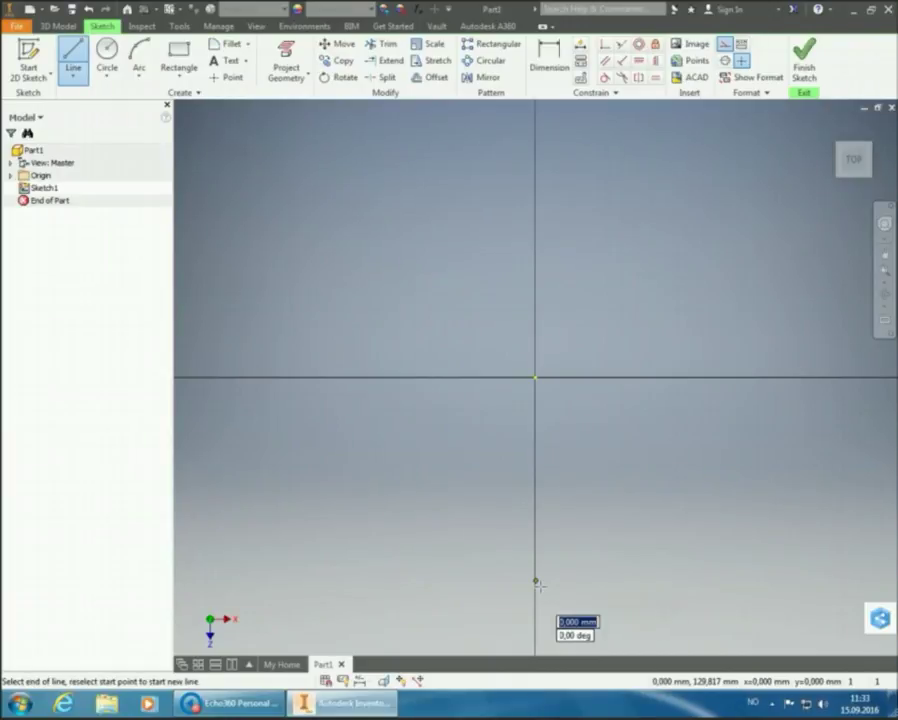
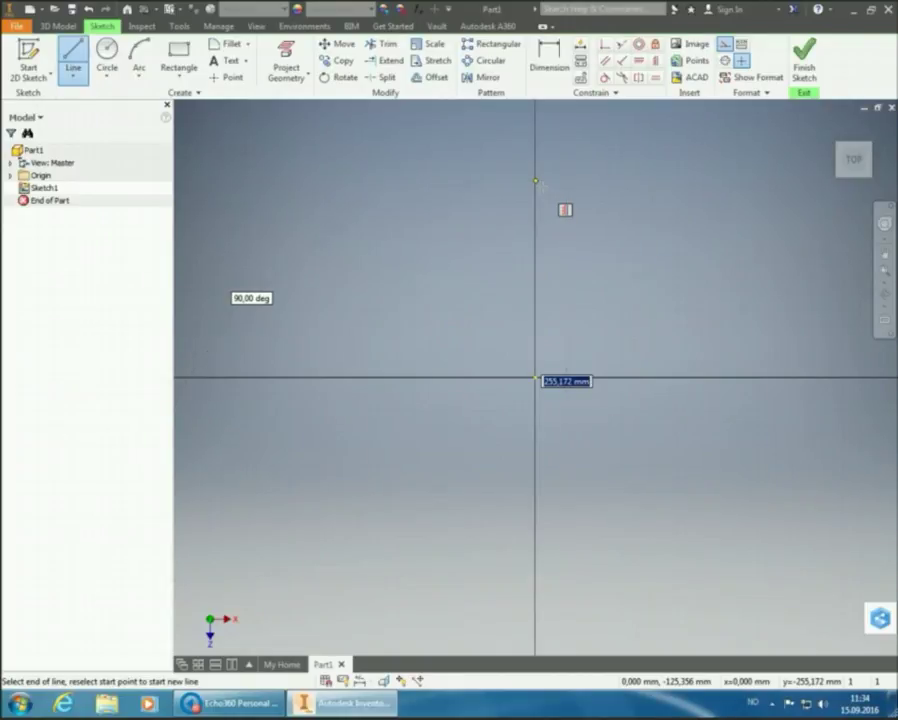
# End the vertical construction line at the sketch origin and finish the Line command
pyautogui.click(535, 378)
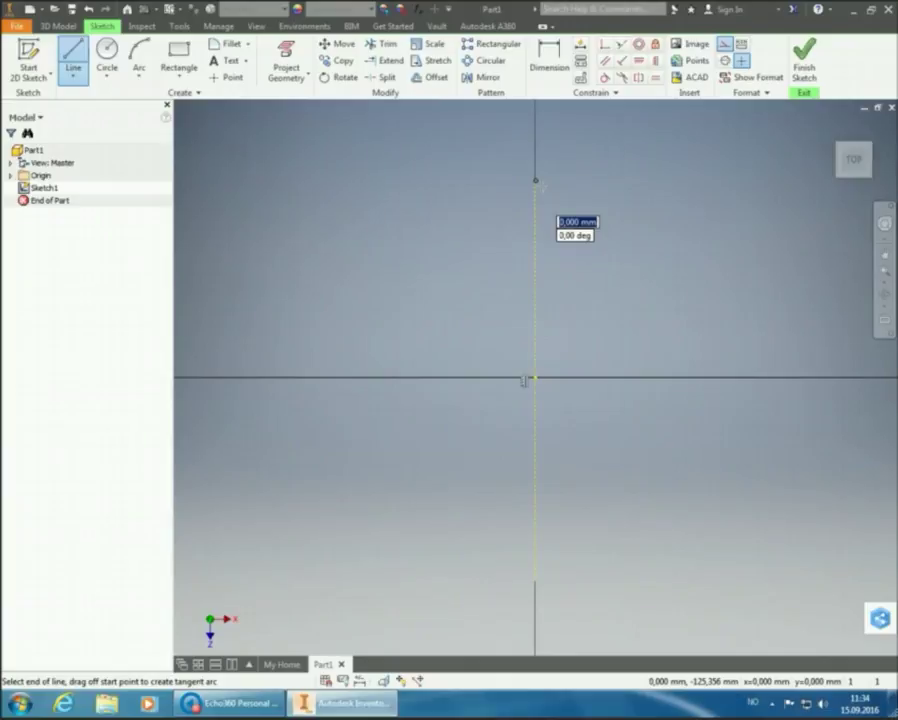
pyautogui.rightClick(697, 173)
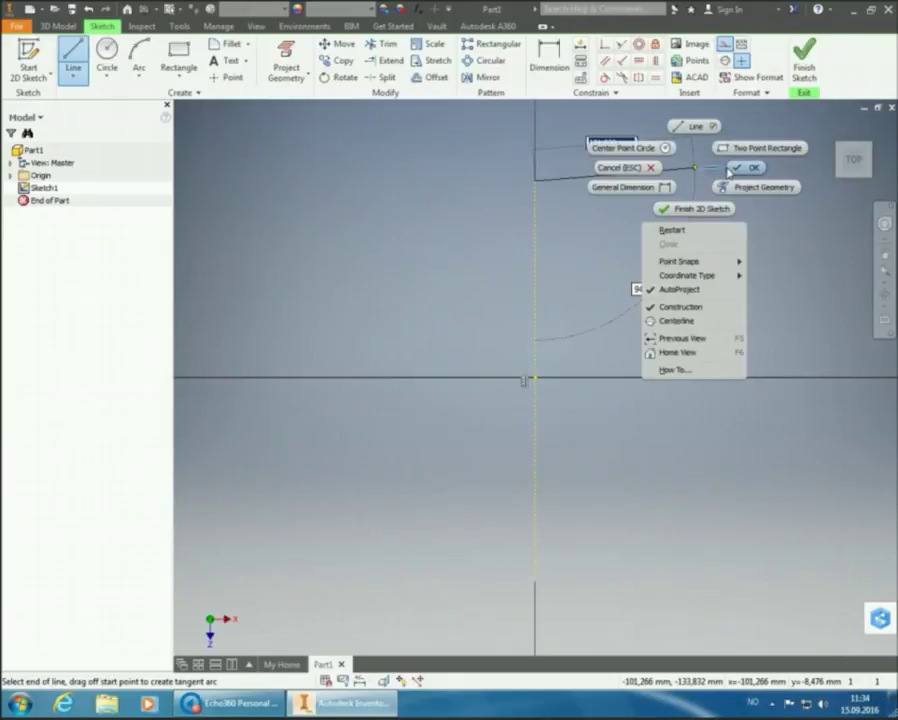
pyautogui.click(732, 174)
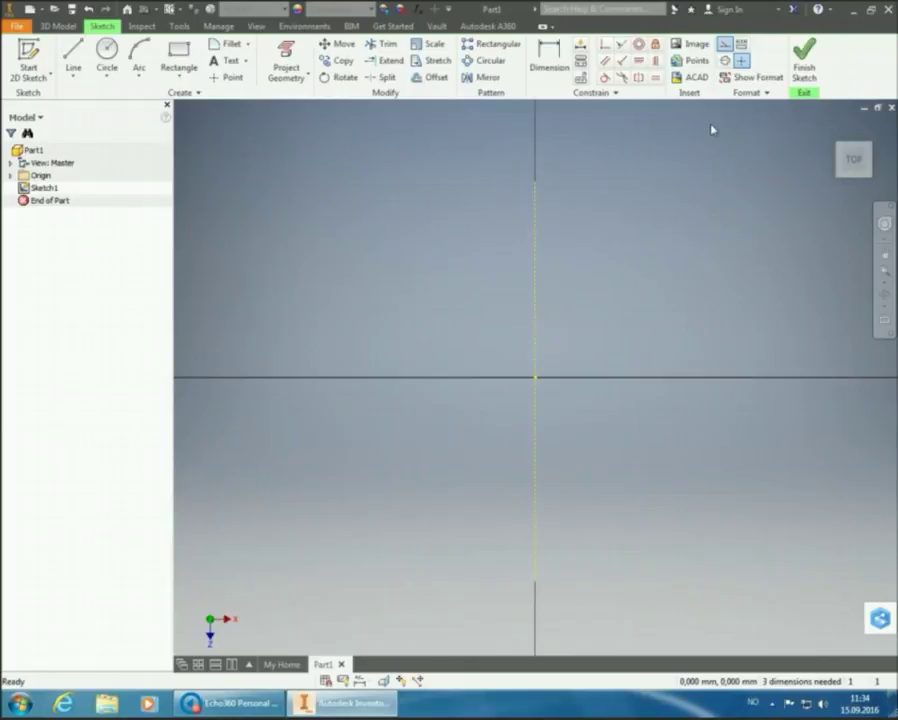
# Turn off Construction and constrain the vertical construction line's midpoint coincident with the origin
pyautogui.click(727, 47)
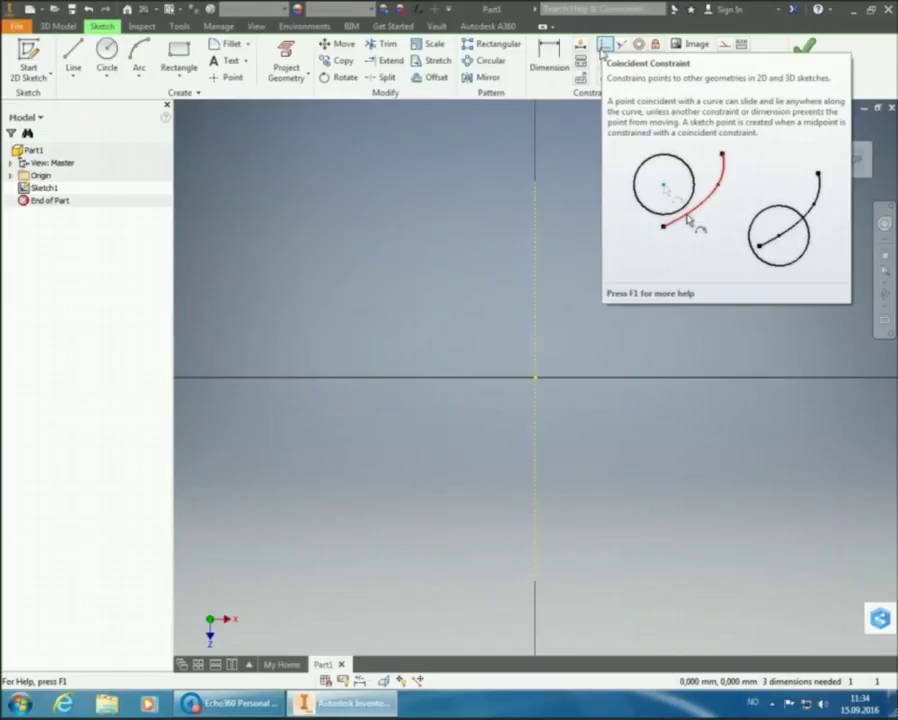
pyautogui.click(603, 48)
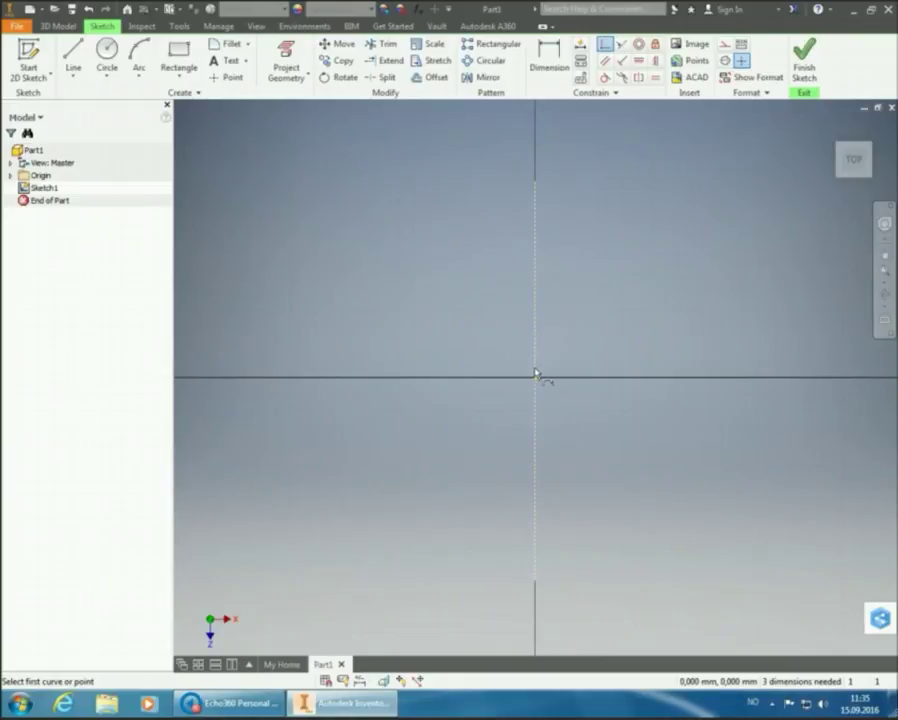
pyautogui.moveTo(535, 384)
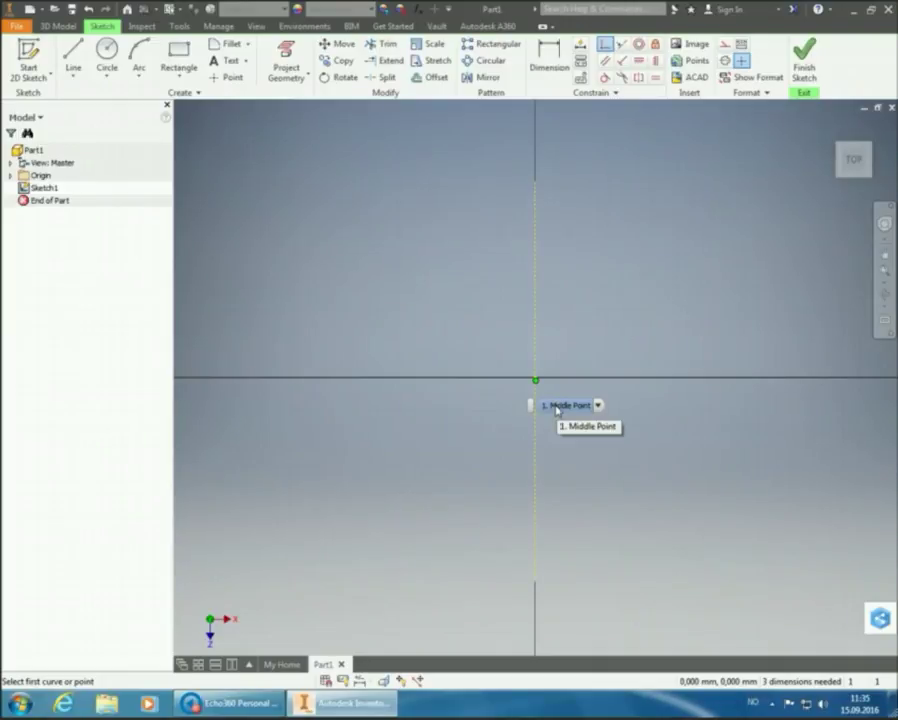
pyautogui.click(557, 407)
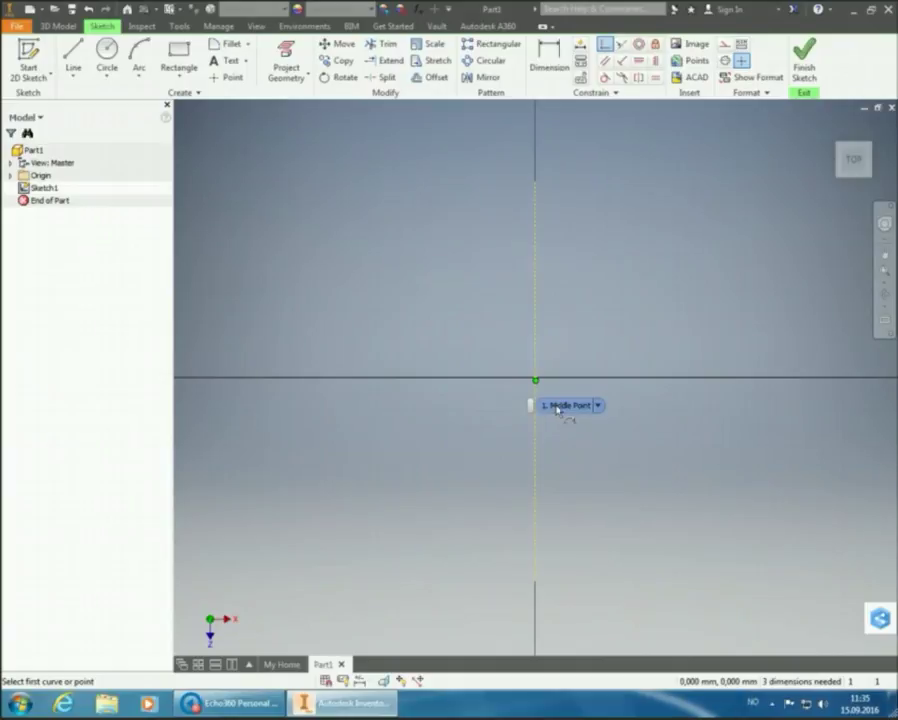
pyautogui.click(557, 407)
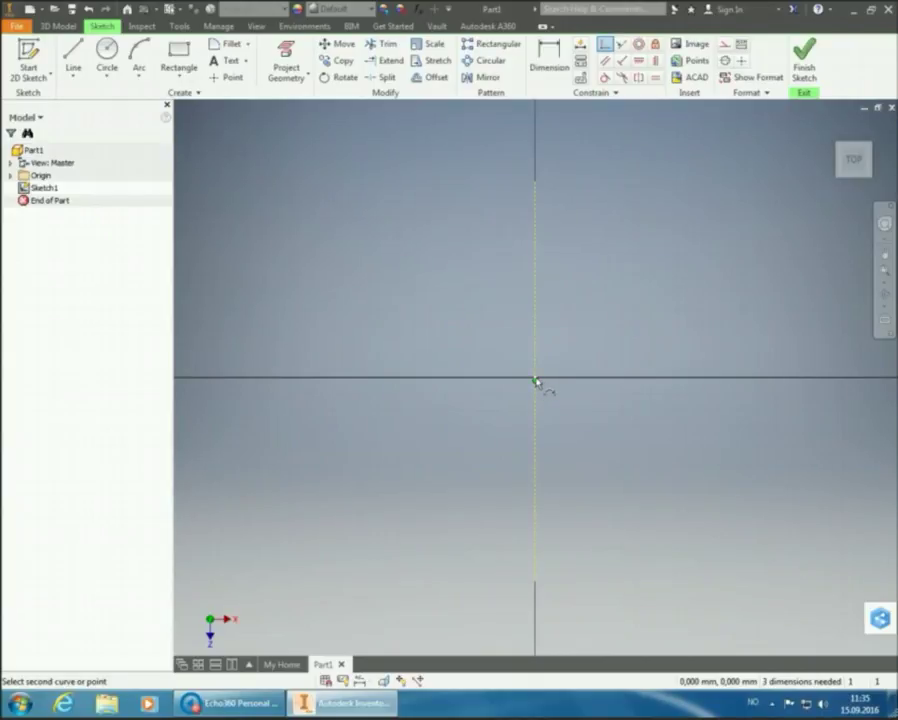
pyautogui.click(536, 381)
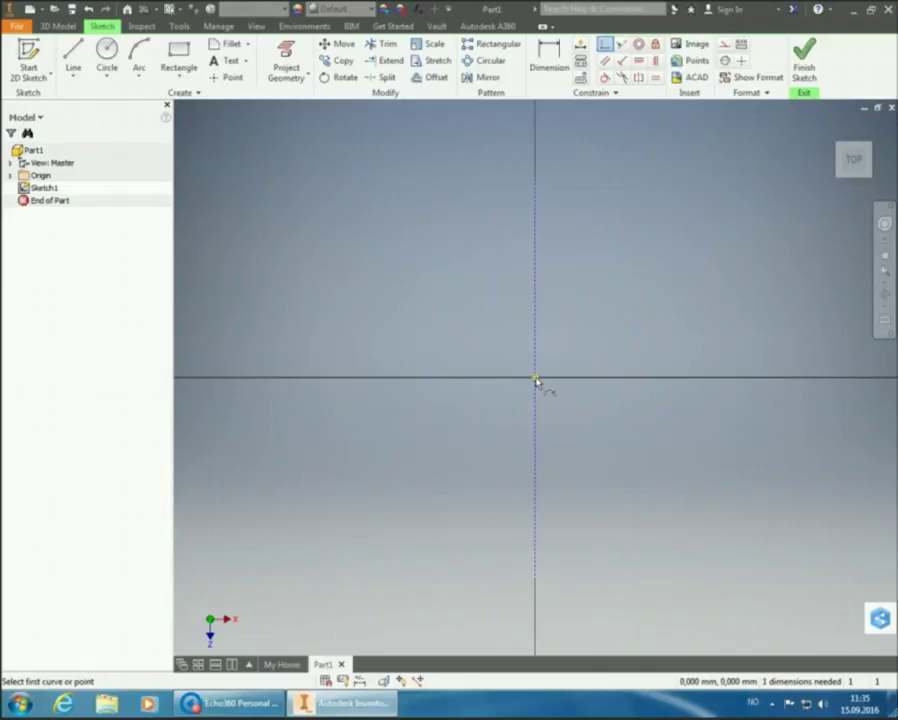
pyautogui.moveTo(536, 381)
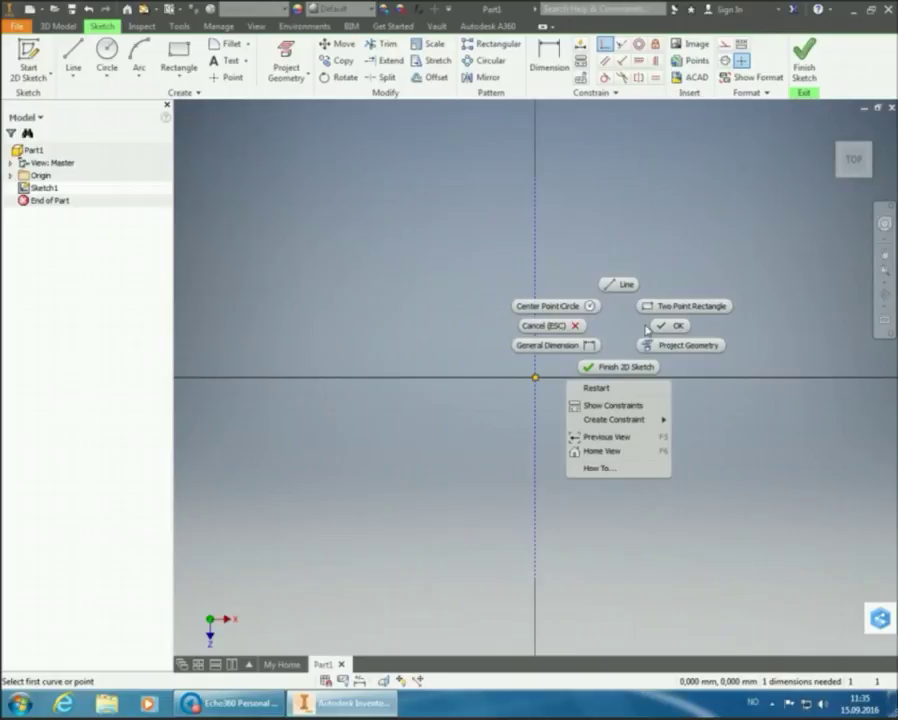
pyautogui.click(670, 326)
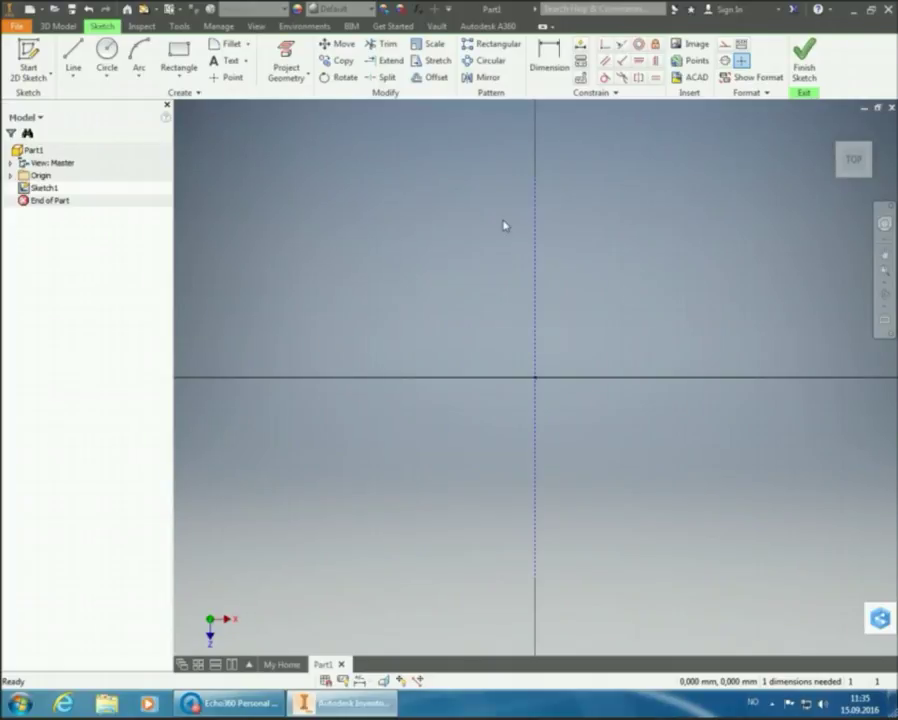
# Draw a 105 mm (210/2) horizontal bottom edge leftward from the axis below the origin
pyautogui.click(73, 55)
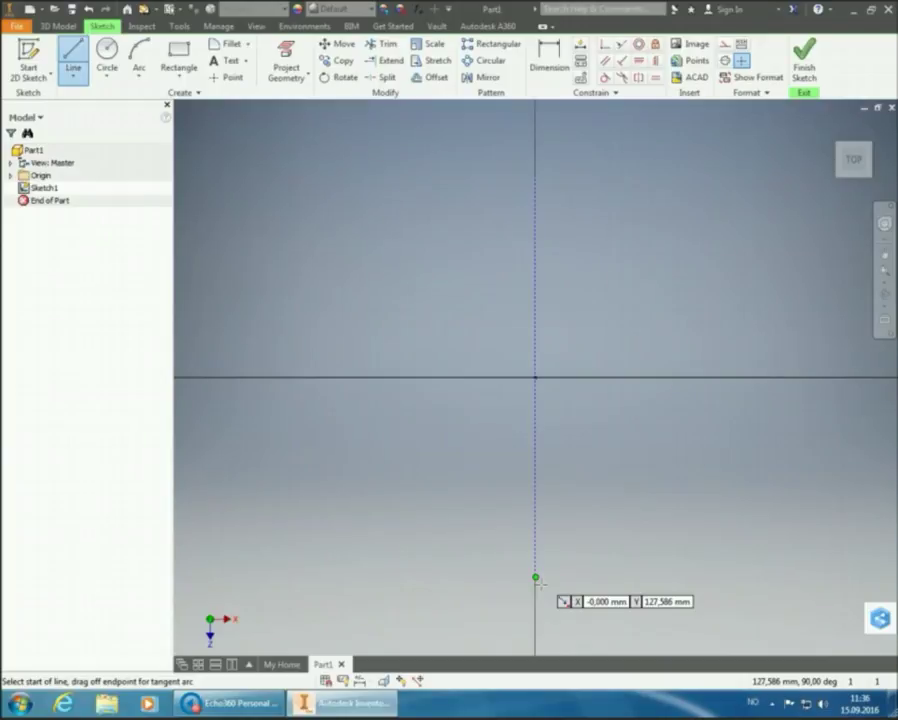
pyautogui.click(536, 577)
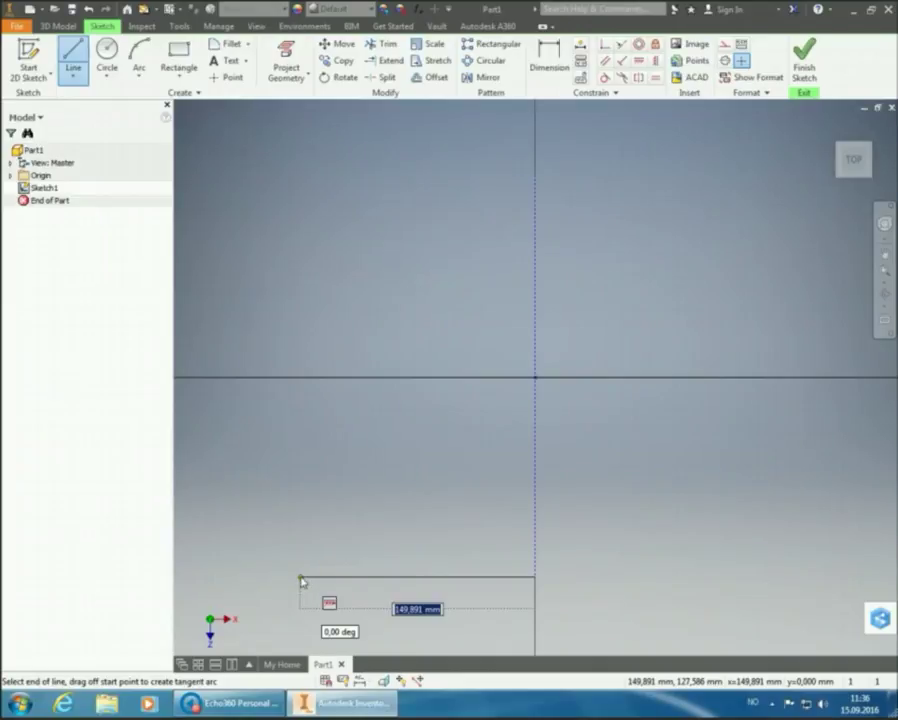
pyautogui.write('210')
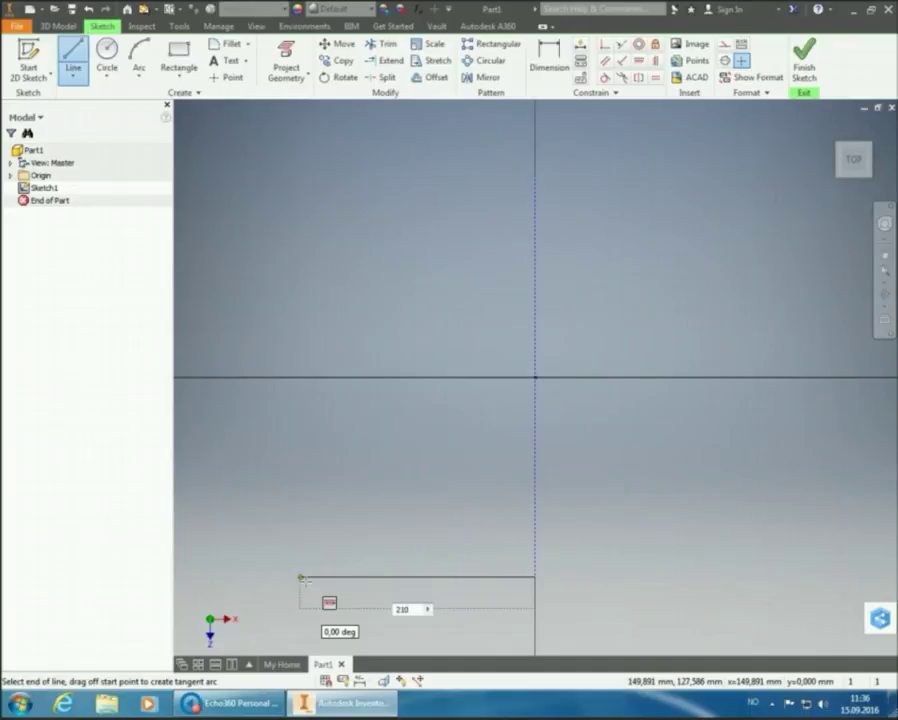
pyautogui.write('/2')
pyautogui.press('BackSpace')
pyautogui.write('2')
pyautogui.press('Tab')
pyautogui.press('Return')
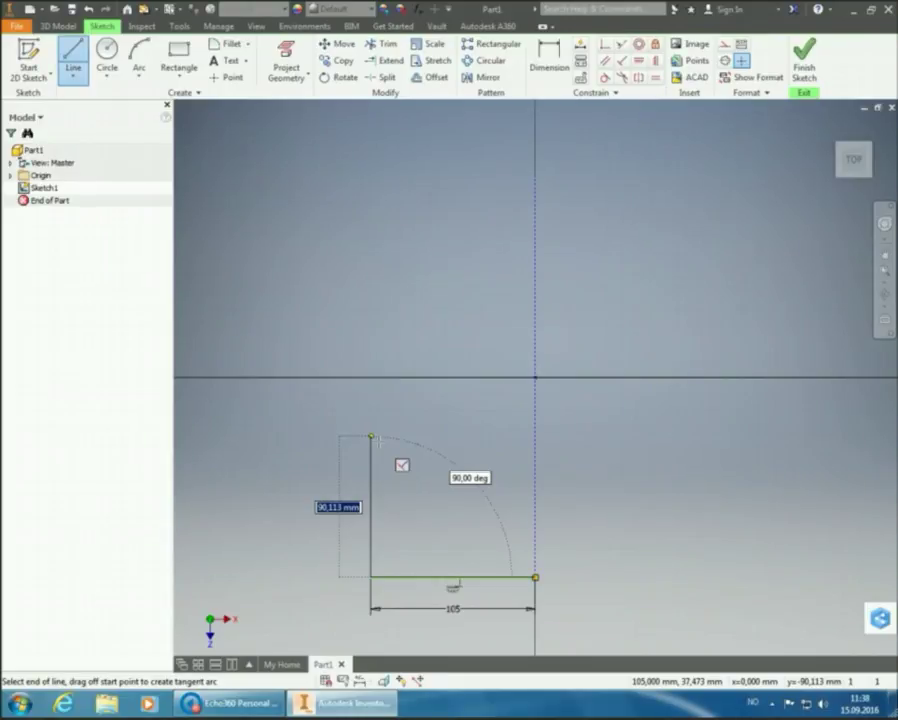
# Extend a 110 mm vertical left edge up from the bottom edge's left end
pyautogui.write('1')
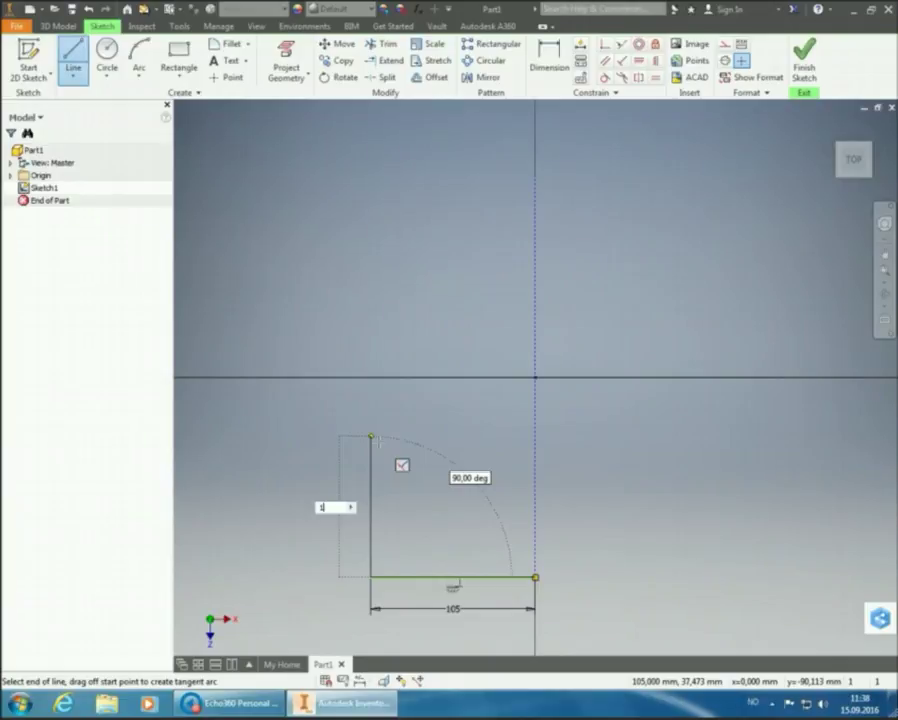
pyautogui.write('10')
pyautogui.press('Return')
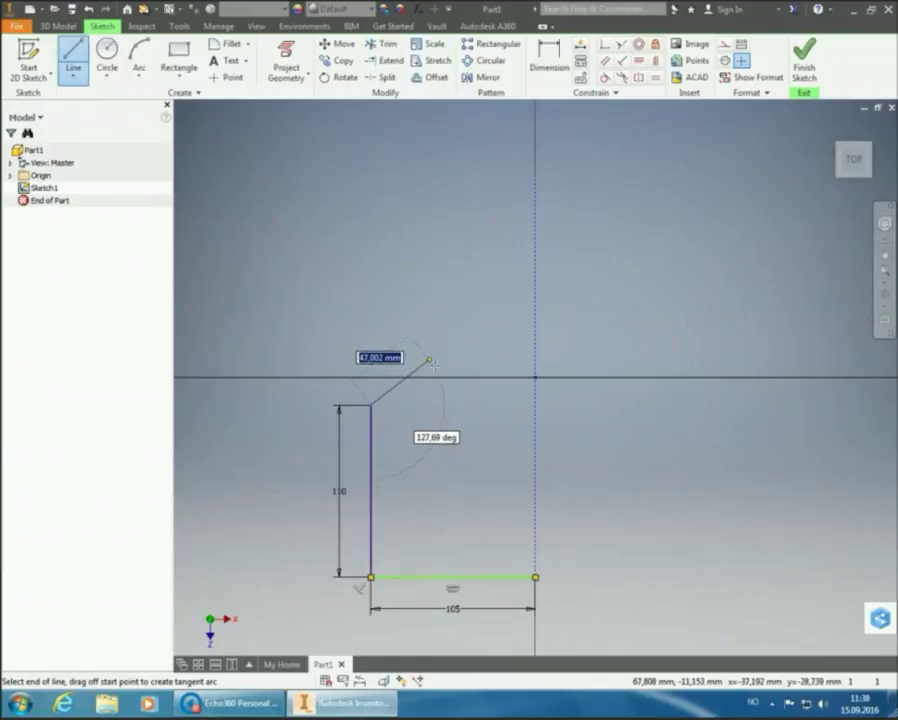
# Place the slanted chamfer edge's end and draw a 40 mm top edge
pyautogui.click(428, 359)
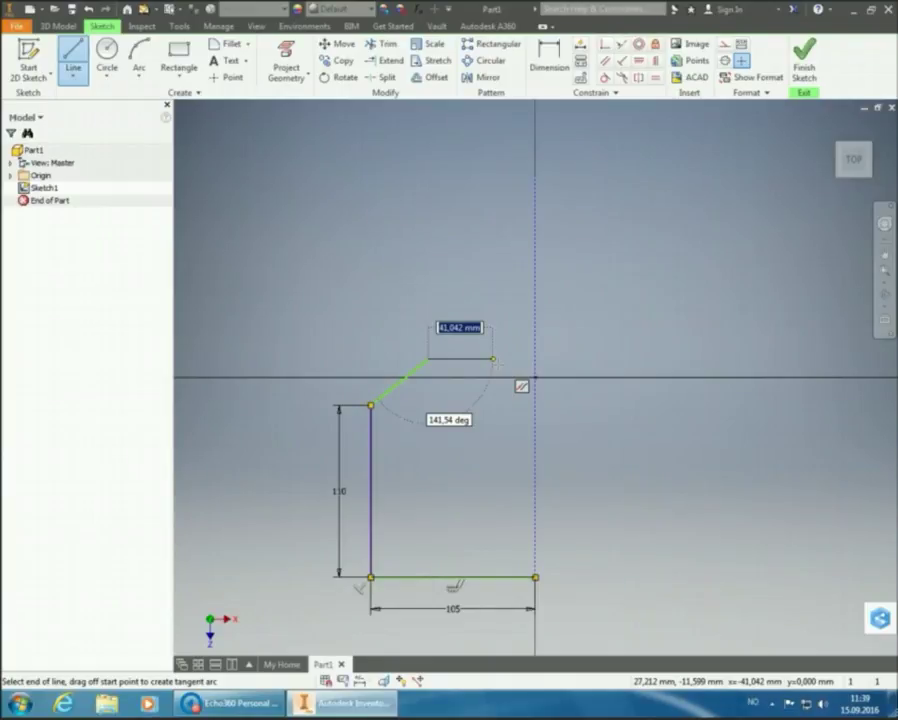
pyautogui.write('4')
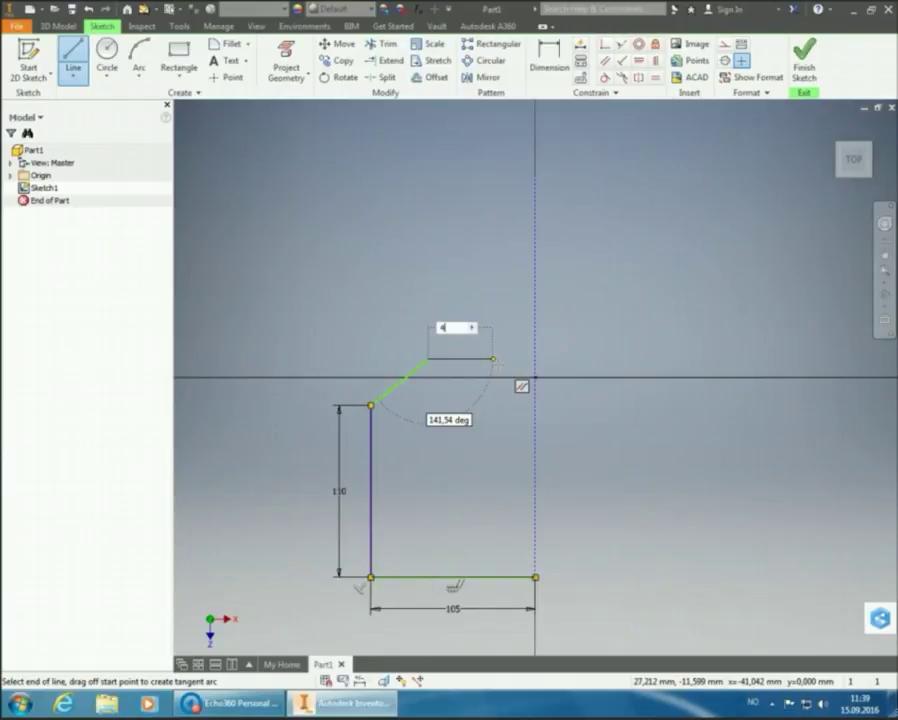
pyautogui.write('0')
pyautogui.press('Return')
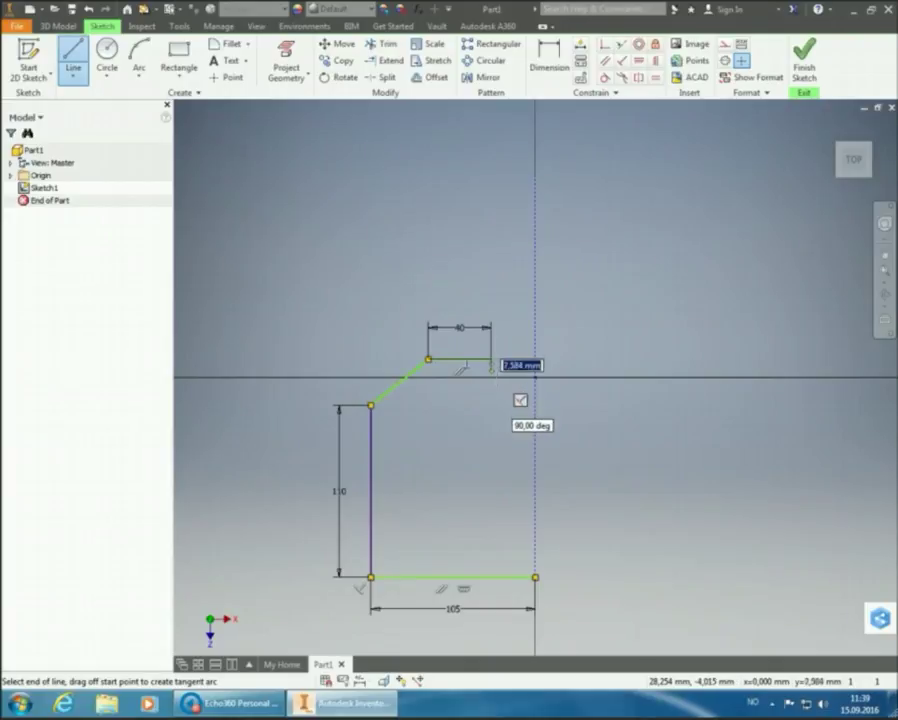
# Draw the notch's 30 mm vertical drop and 15 mm (30/2) horizontal step
pyautogui.click(490, 358)
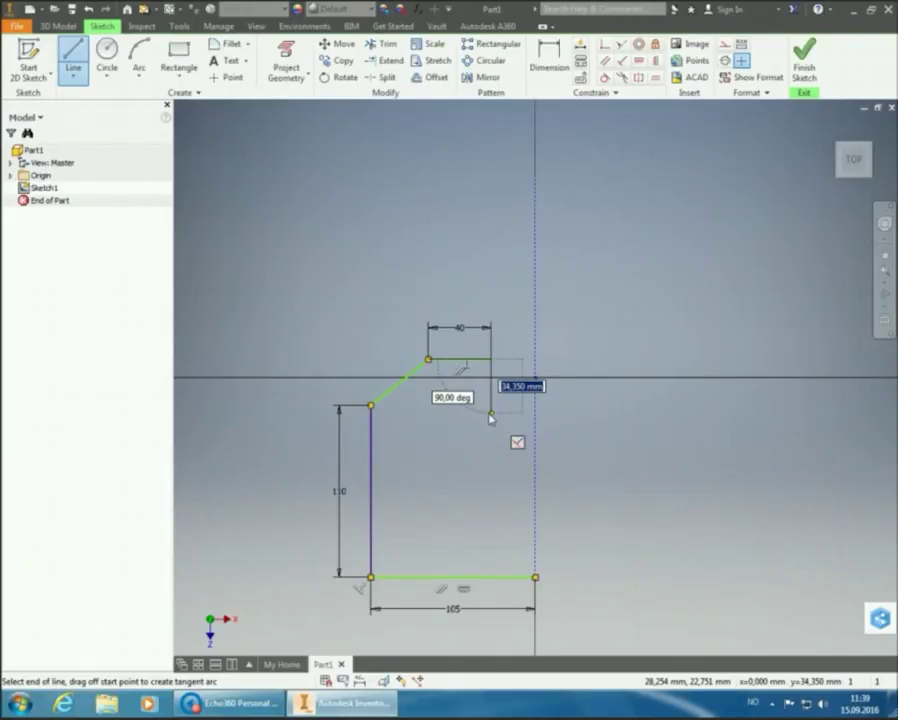
pyautogui.write('30')
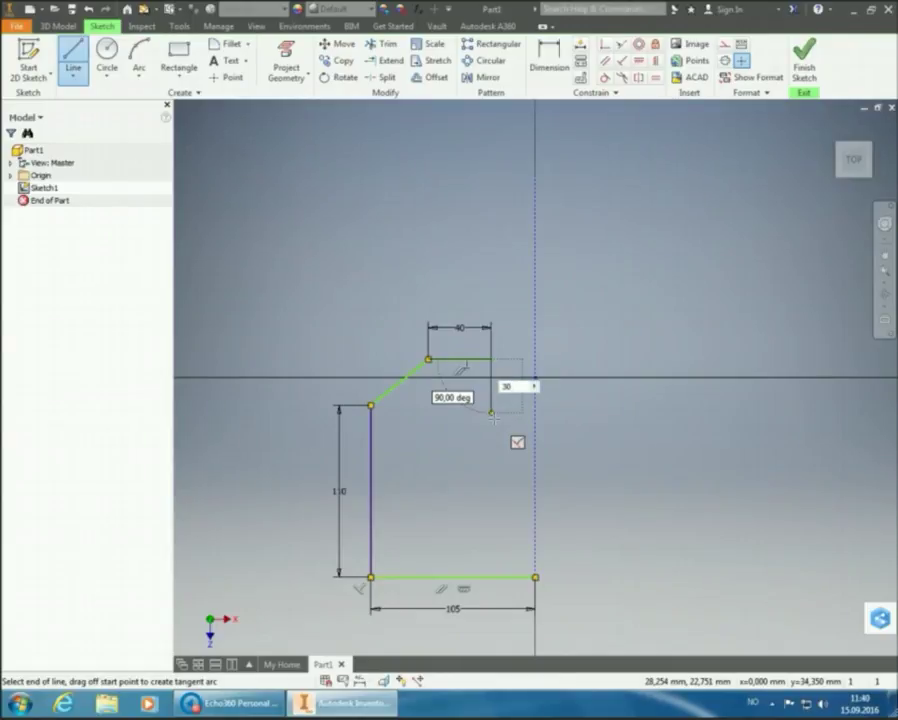
pyautogui.press('Return')
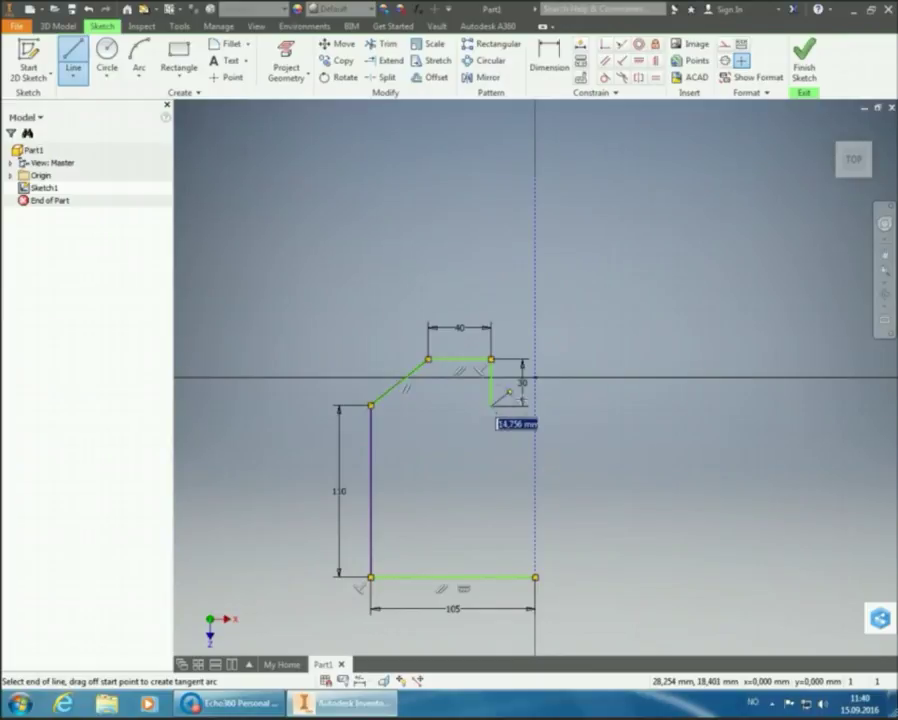
pyautogui.click(491, 405)
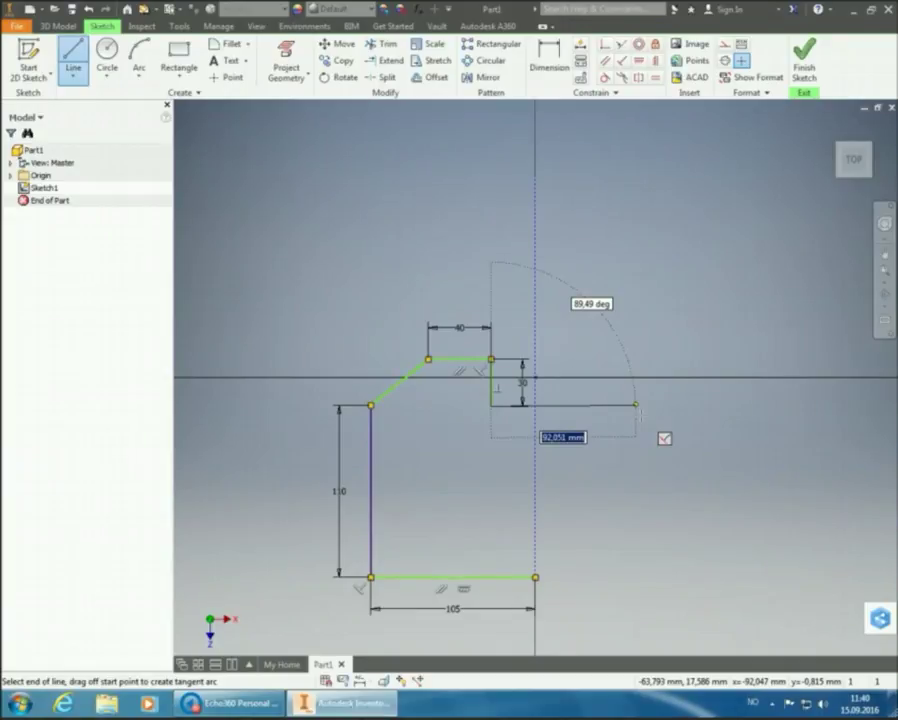
pyautogui.write('3')
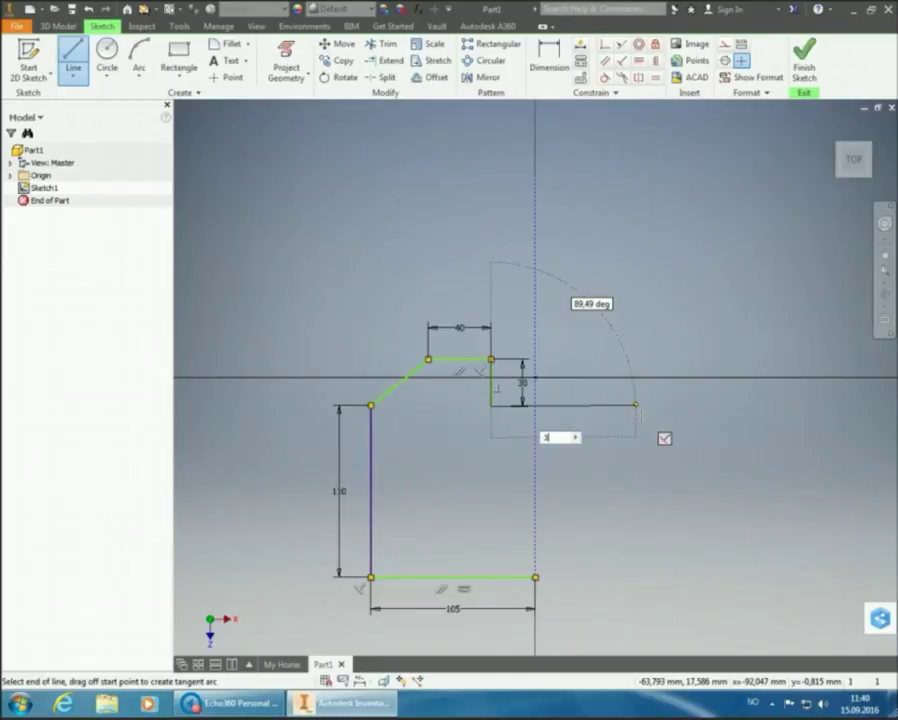
pyautogui.write('0/2')
pyautogui.press('BackSpace')
pyautogui.press('BackSpace')
pyautogui.press('BackSpace')
pyautogui.press('BackSpace')
pyautogui.press('Return')
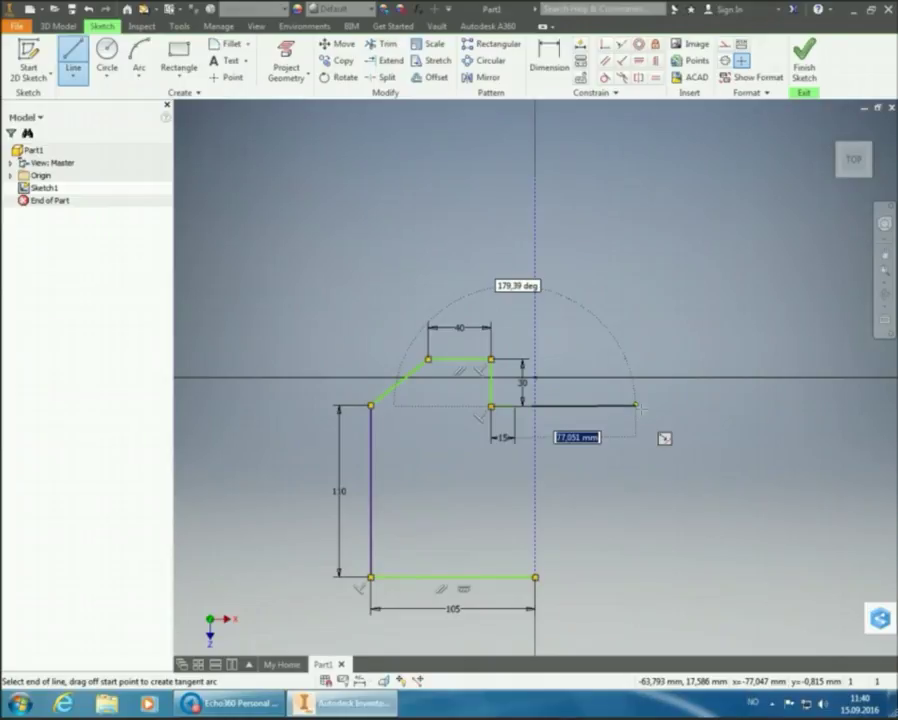
# End the Line command, leaving the open notched outline with its 105, 110, 40, 30, 15 mm edges
pyautogui.rightClick(650, 299)
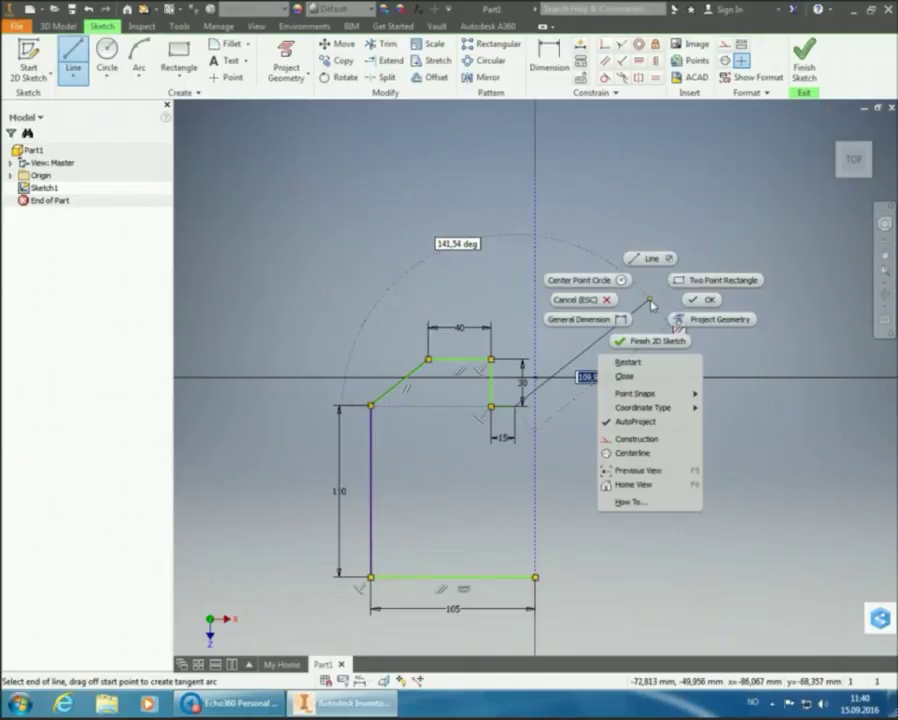
pyautogui.scroll(-2, 688, 302)
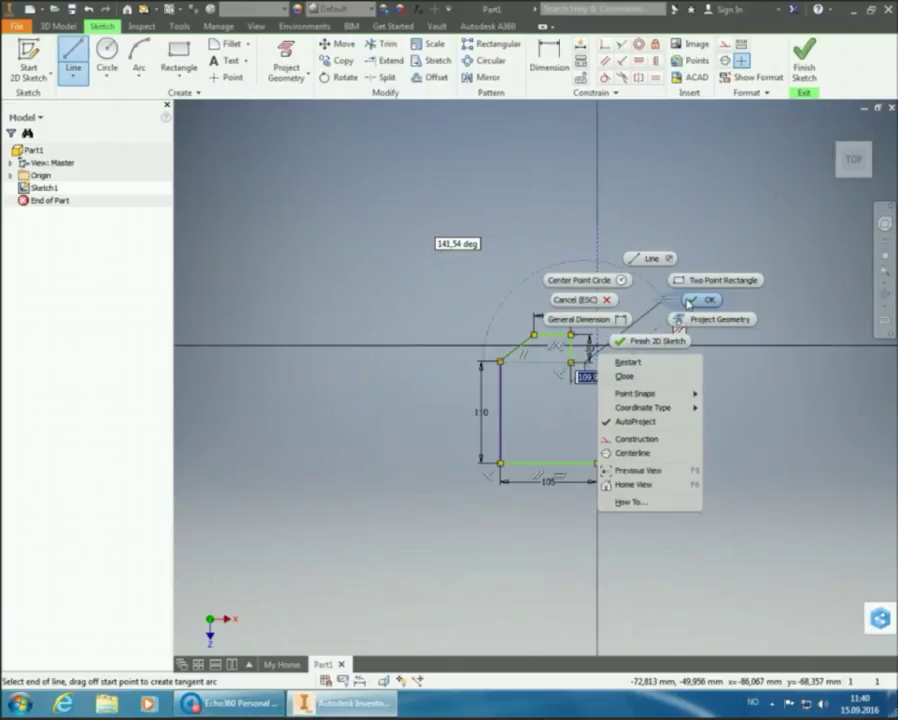
pyautogui.click(690, 301)
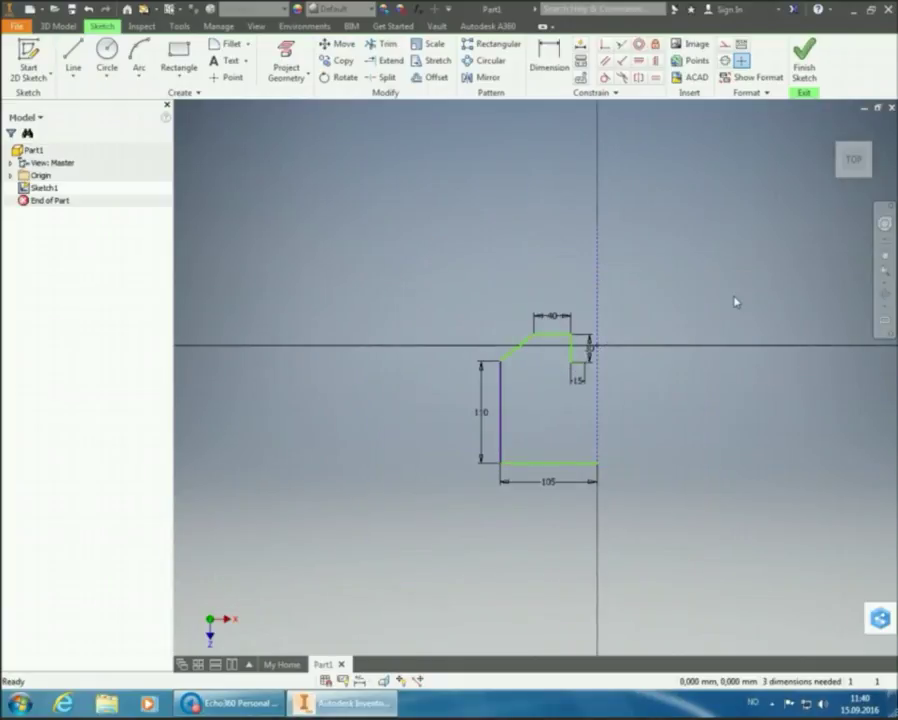
pyautogui.scroll(4, 539, 336)
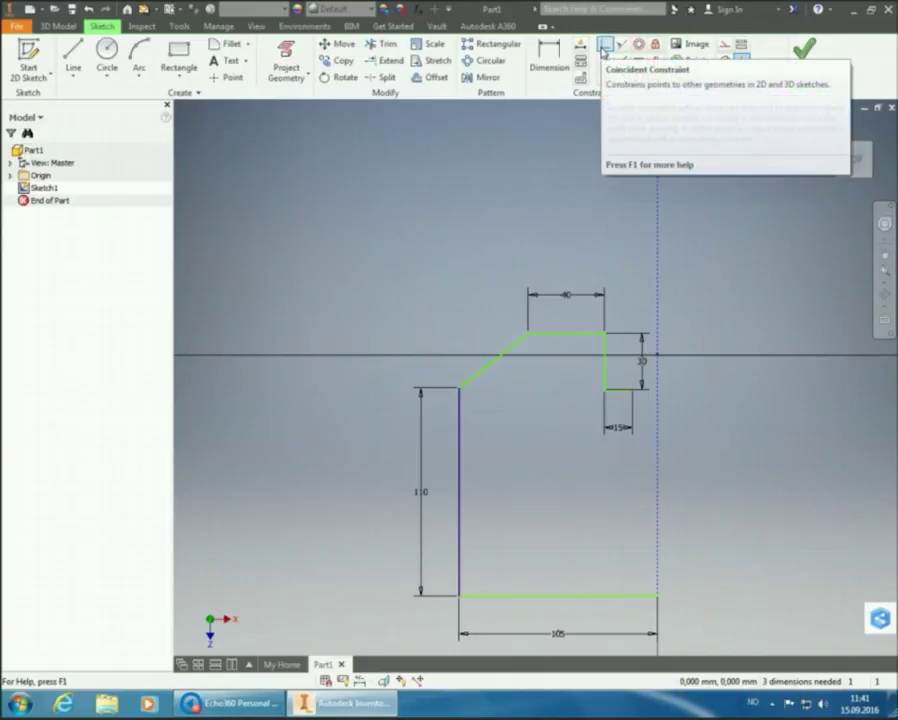
# Make the notch step's end point coincident with the vertical construction axis
pyautogui.click(603, 50)
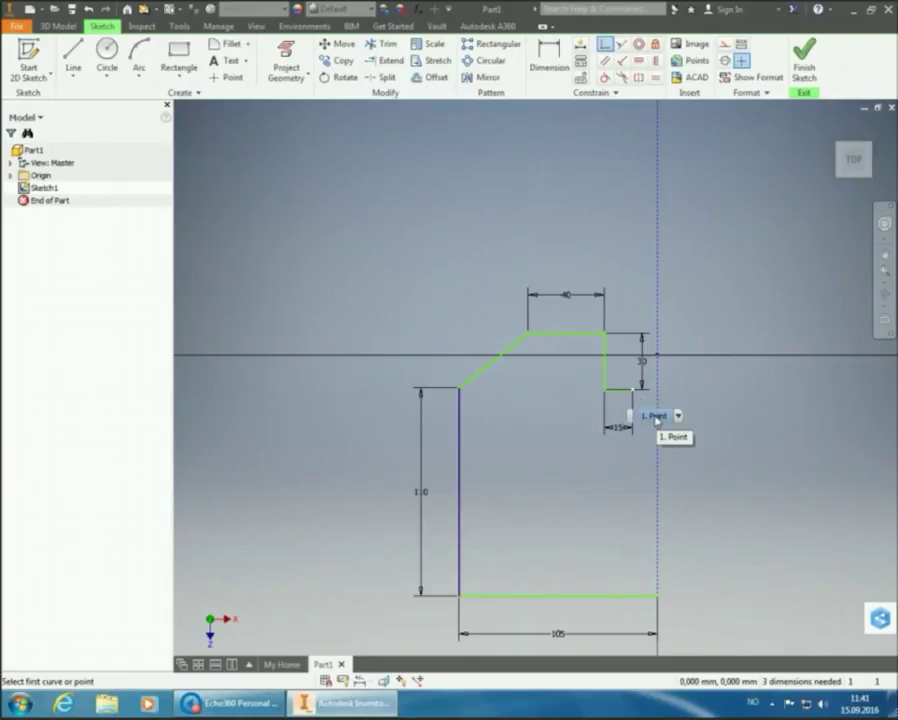
pyautogui.click(656, 419)
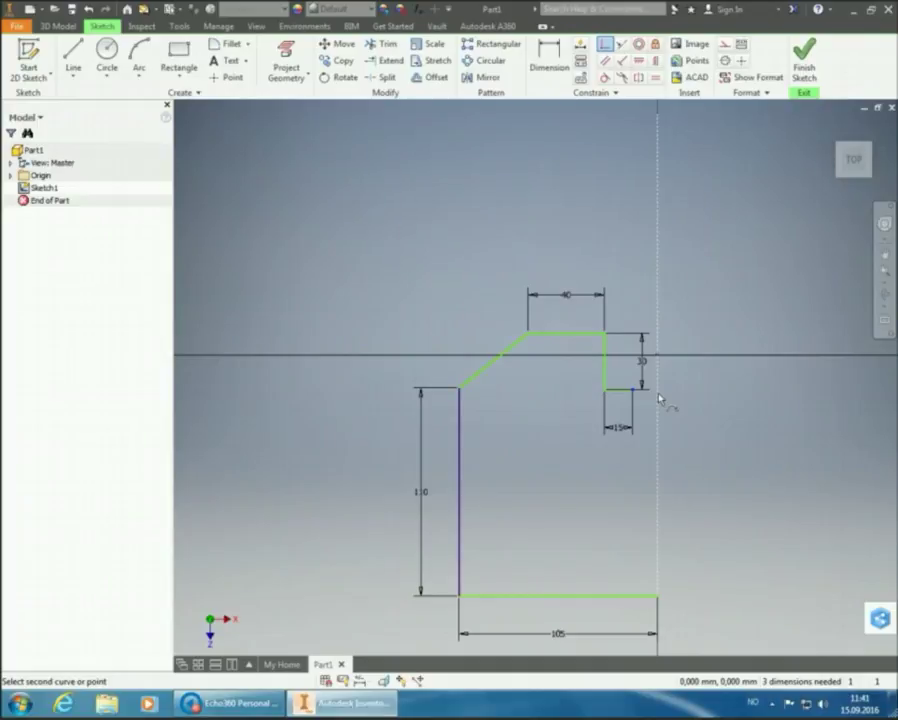
pyautogui.click(659, 398)
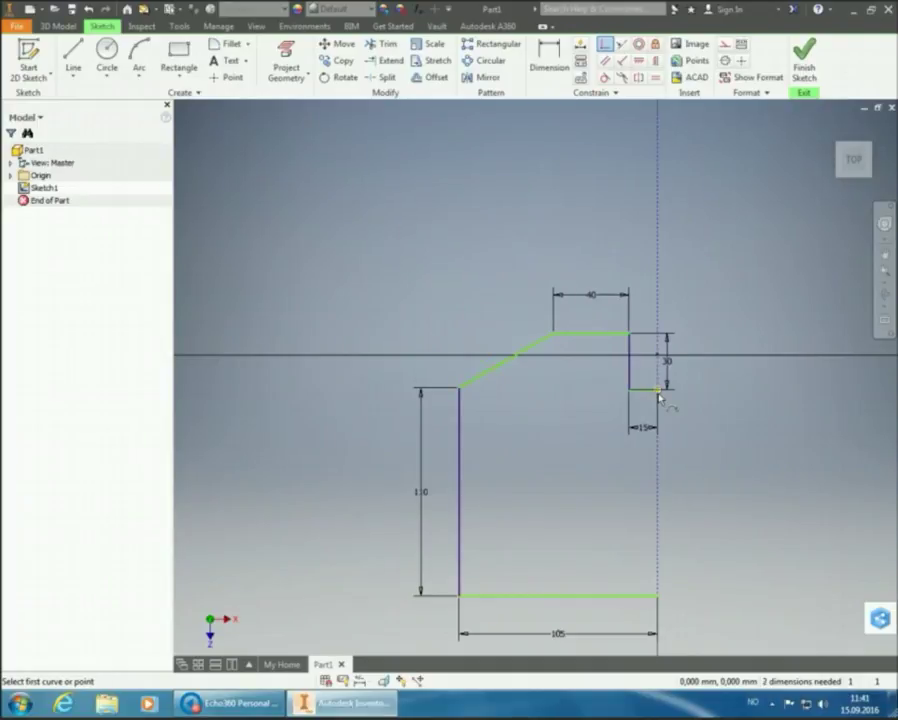
pyautogui.moveTo(681, 420)
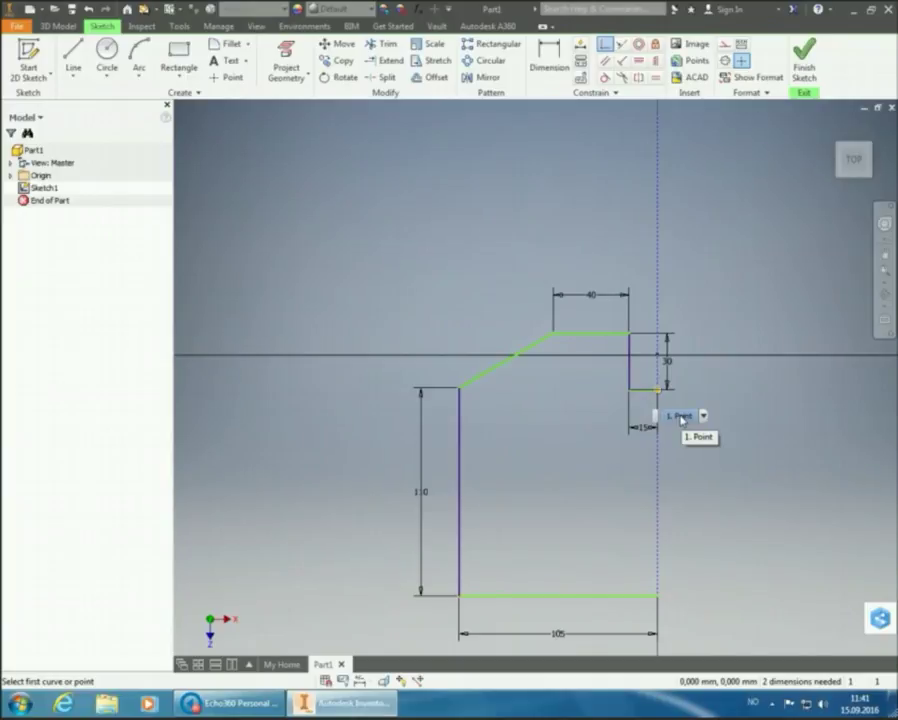
pyautogui.rightClick(709, 354)
pyautogui.click(746, 353)
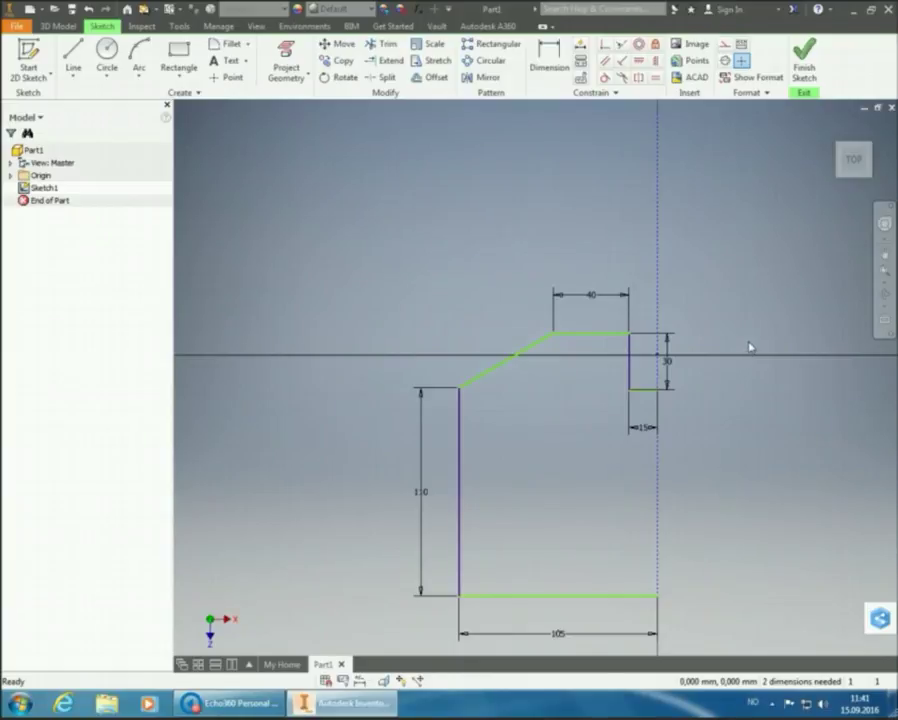
# Dimension the chamfer's vertical height below the top edge as 20 mm
pyautogui.click(558, 64)
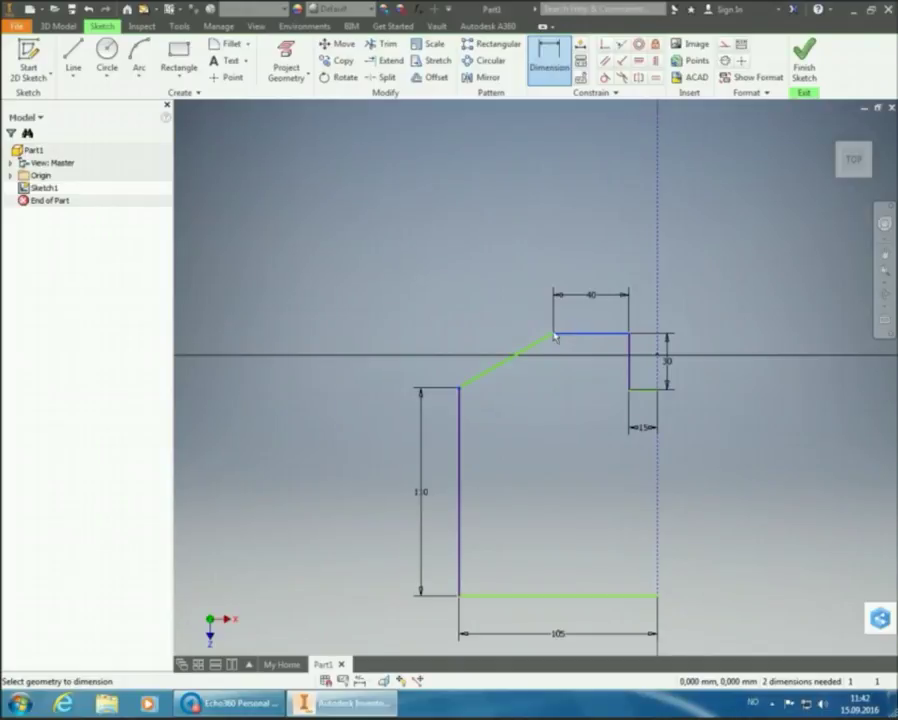
pyautogui.click(554, 335)
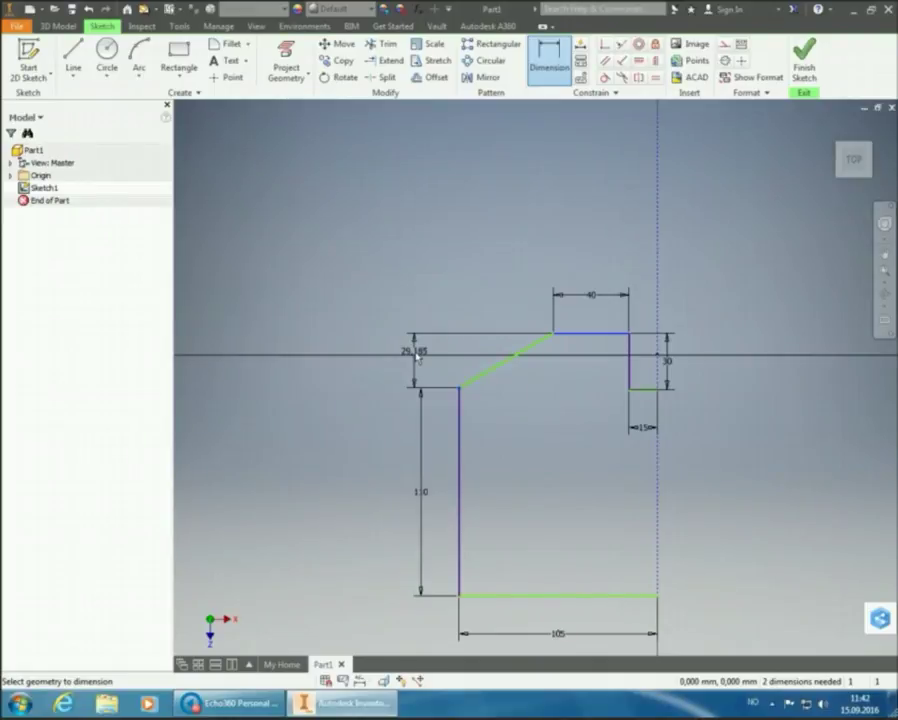
pyautogui.click(418, 357)
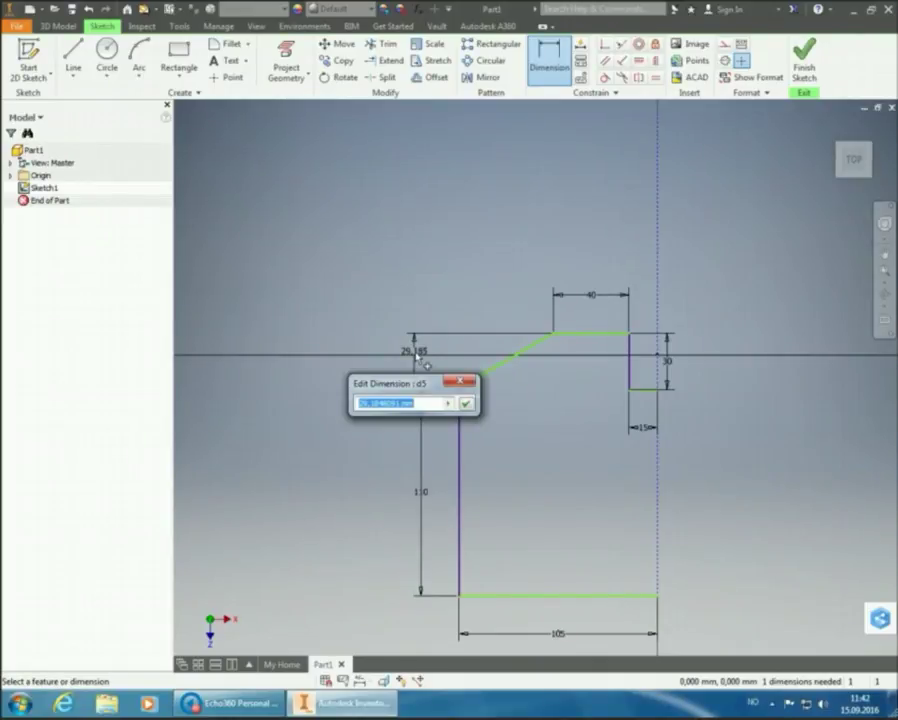
pyautogui.write('20')
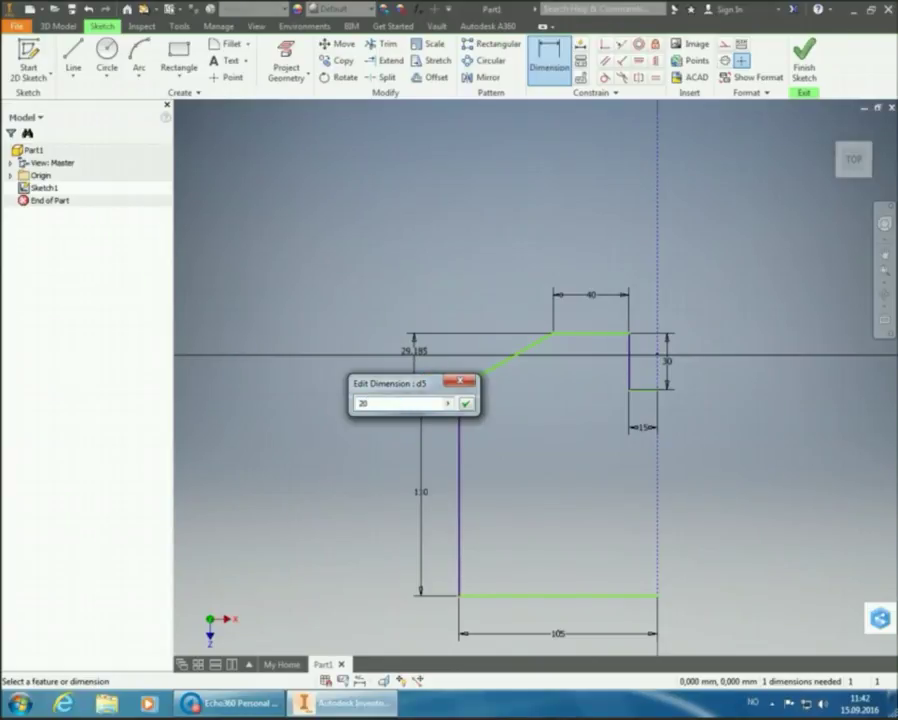
pyautogui.press('Return')
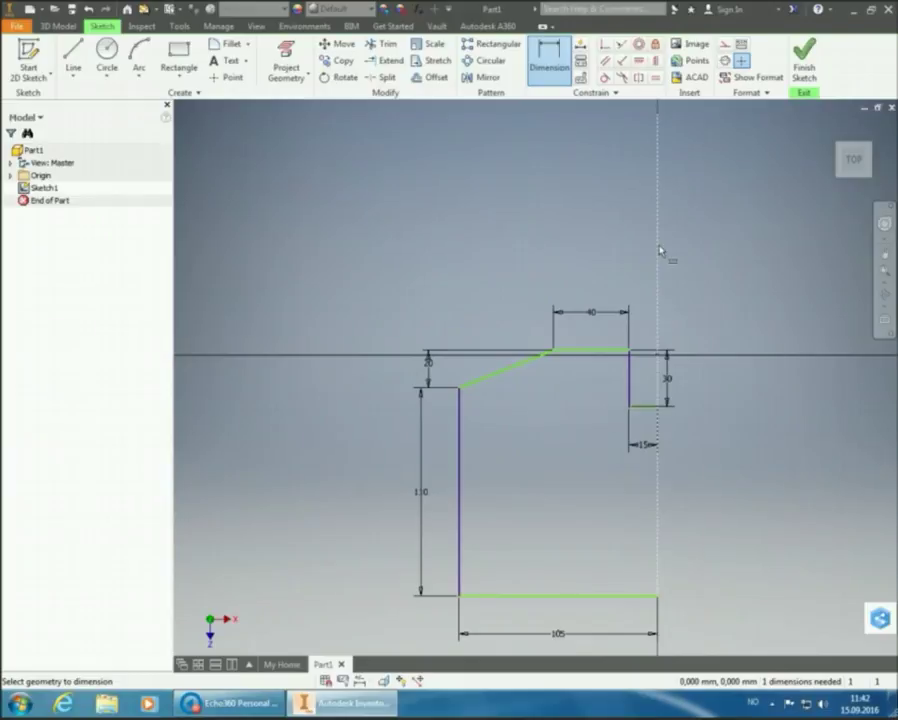
pyautogui.press('Escape')
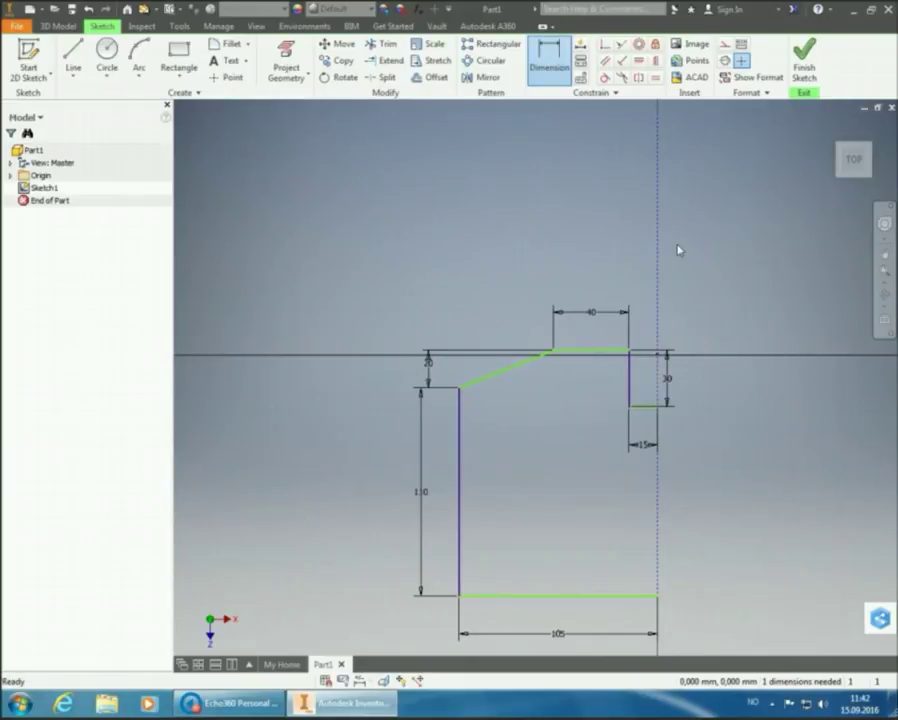
# Drag the top edge to confirm the half-profile is still not fully constrained
pyautogui.moveTo(601, 354)
pyautogui.mouseDown()
pyautogui.moveTo(593, 192)
pyautogui.moveTo(589, 213)
pyautogui.mouseUp()
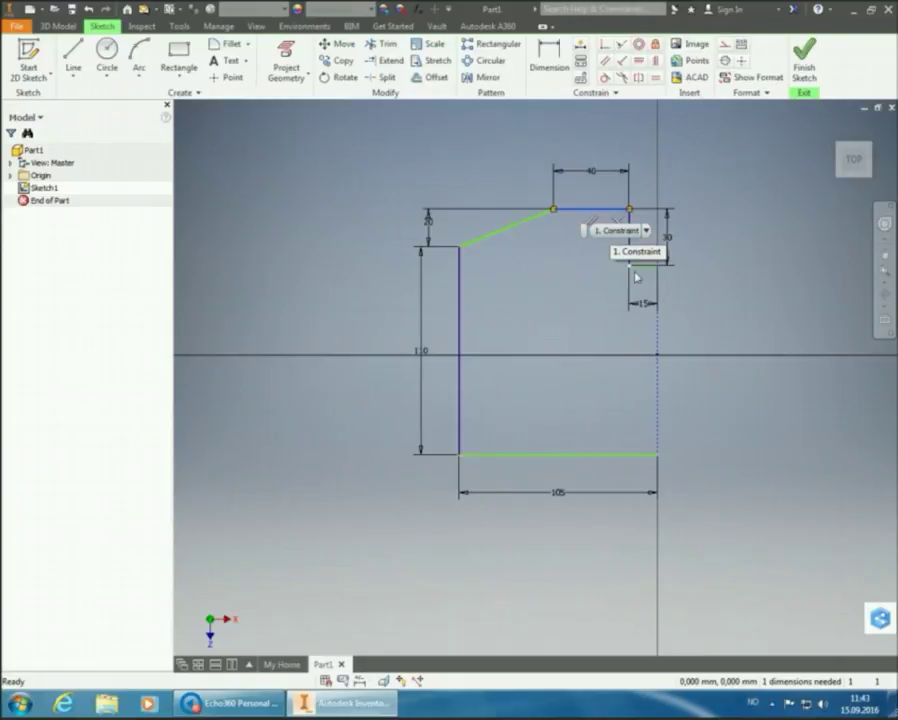
pyautogui.scroll(-3, 680, 314)
pyautogui.scroll(4, 682, 315)
pyautogui.scroll(5, 680, 314)
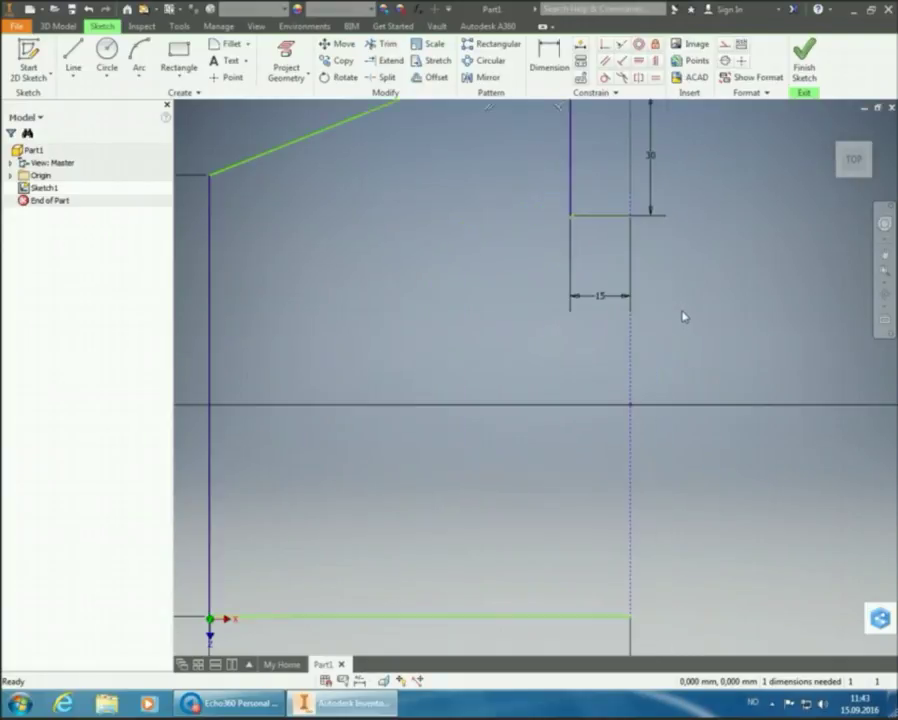
pyautogui.scroll(-4, 680, 314)
pyautogui.moveTo(592, 192); pyautogui.dragTo(592, 247)
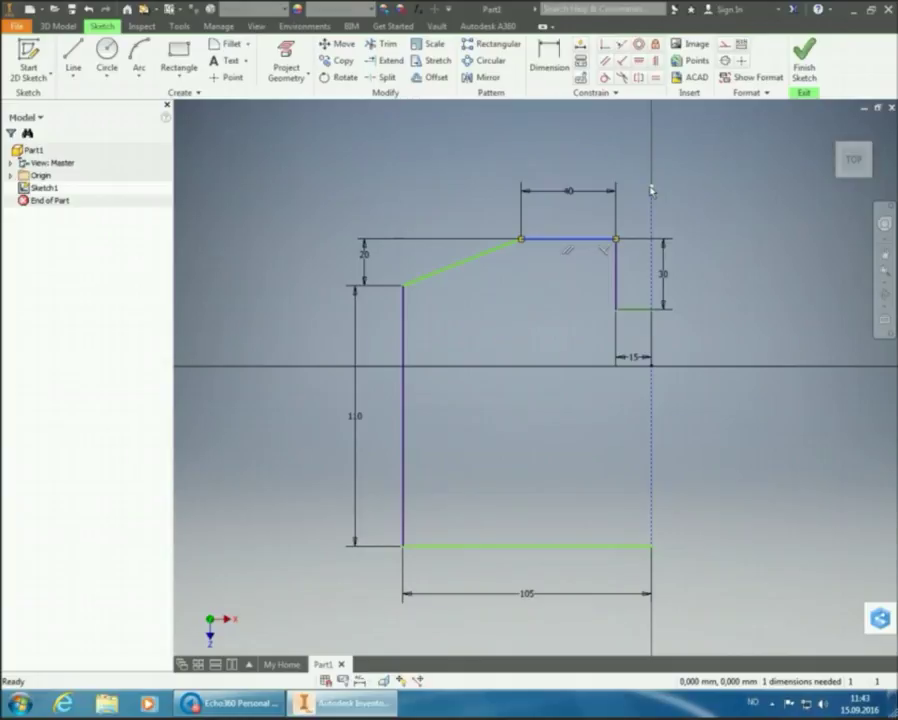
pyautogui.moveTo(650, 200)
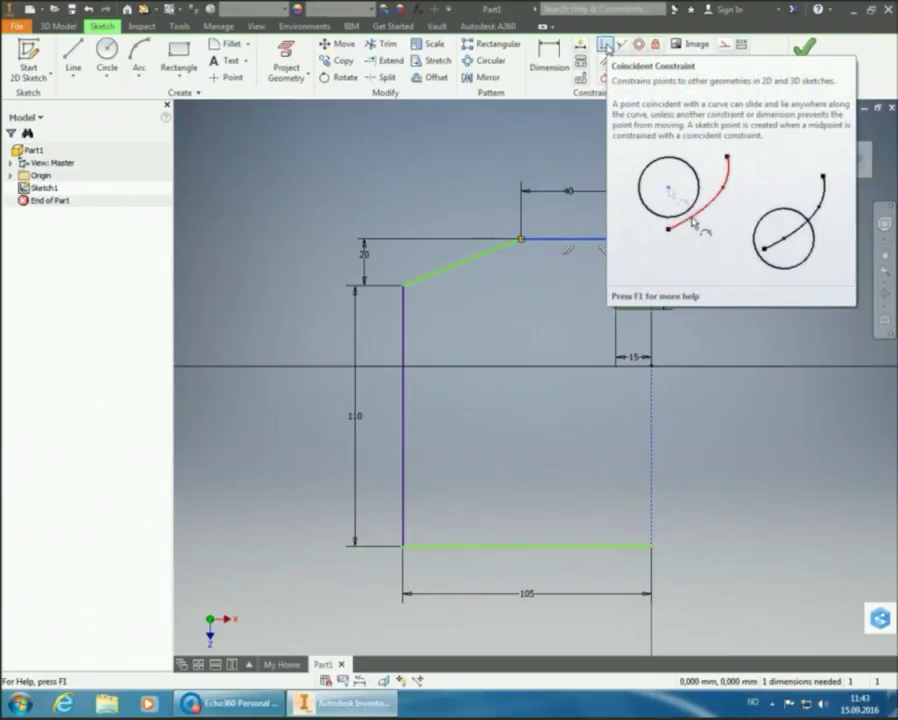
# Make the top edge coincident with the dashed centreline's top endpoint
pyautogui.click(606, 46)
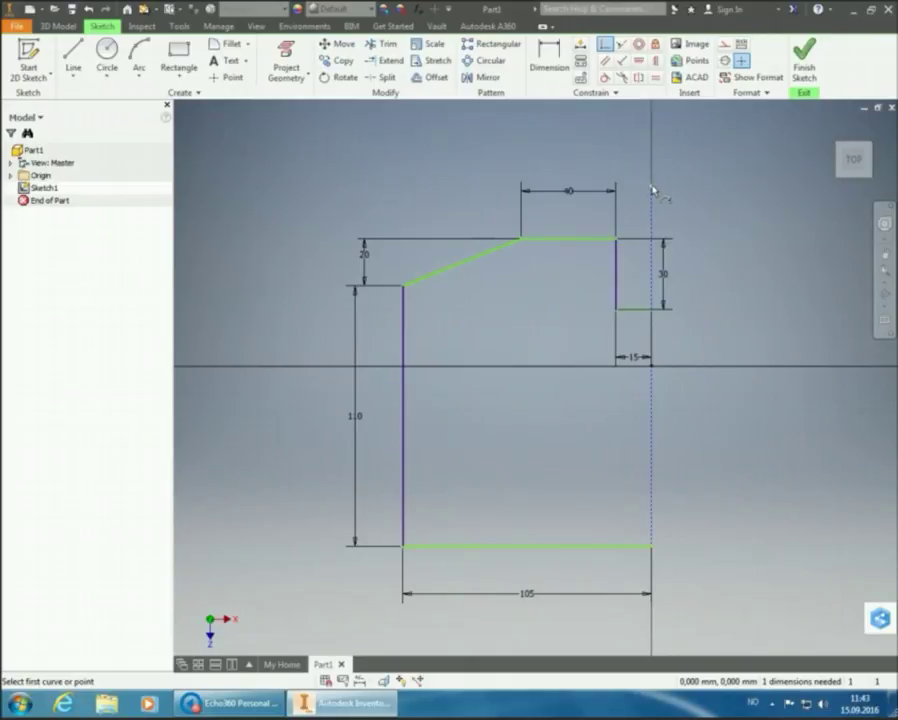
pyautogui.moveTo(675, 211)
pyautogui.click(676, 209)
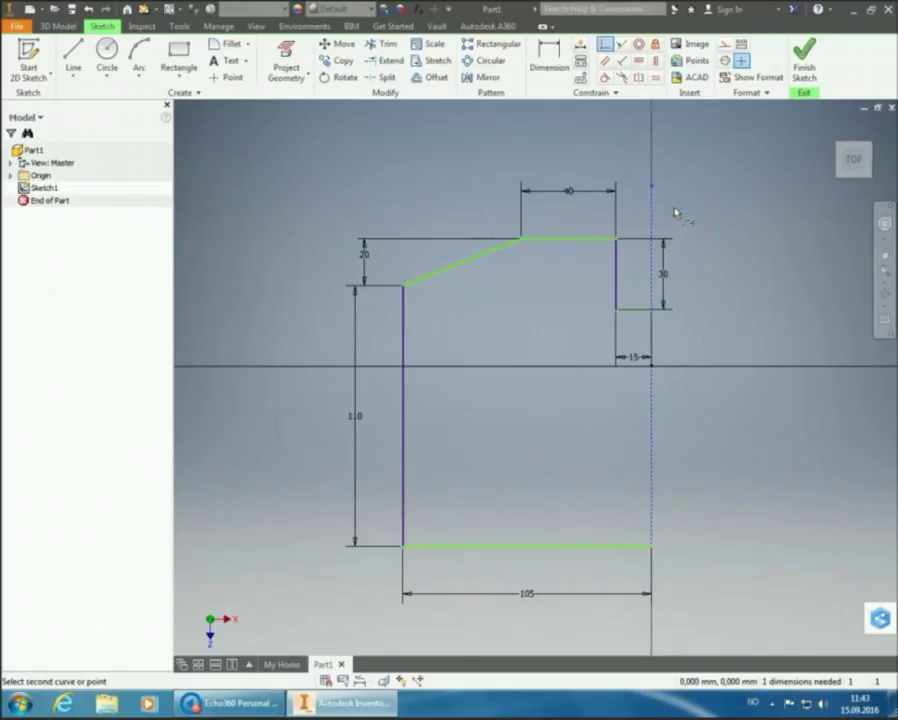
pyautogui.click(594, 241)
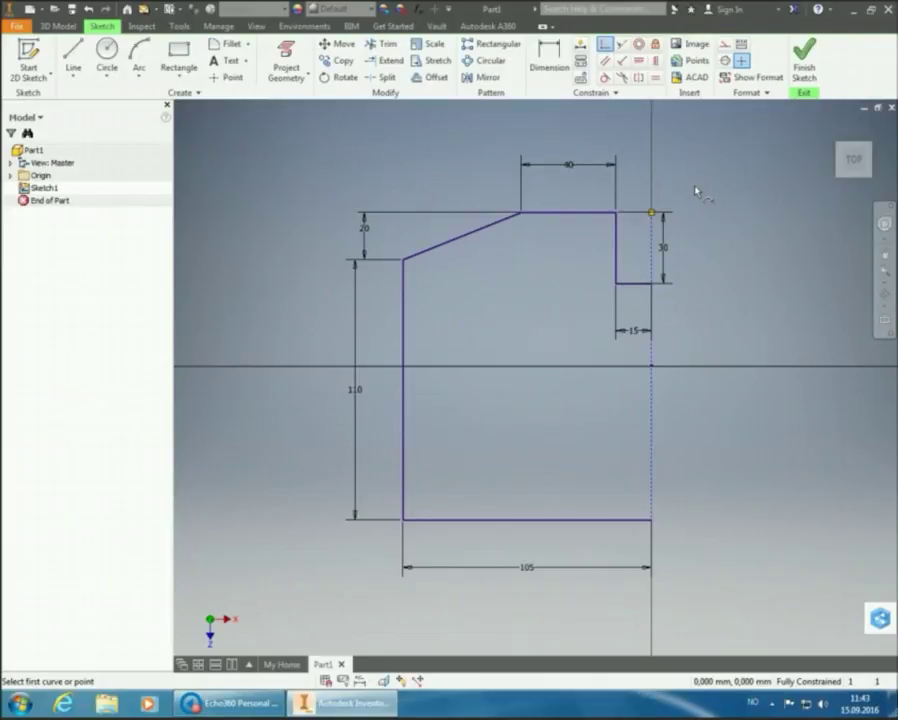
pyautogui.rightClick(697, 191)
# Mirror the window-selected half-profile about the dashed vertical centreline
pyautogui.click(742, 194)
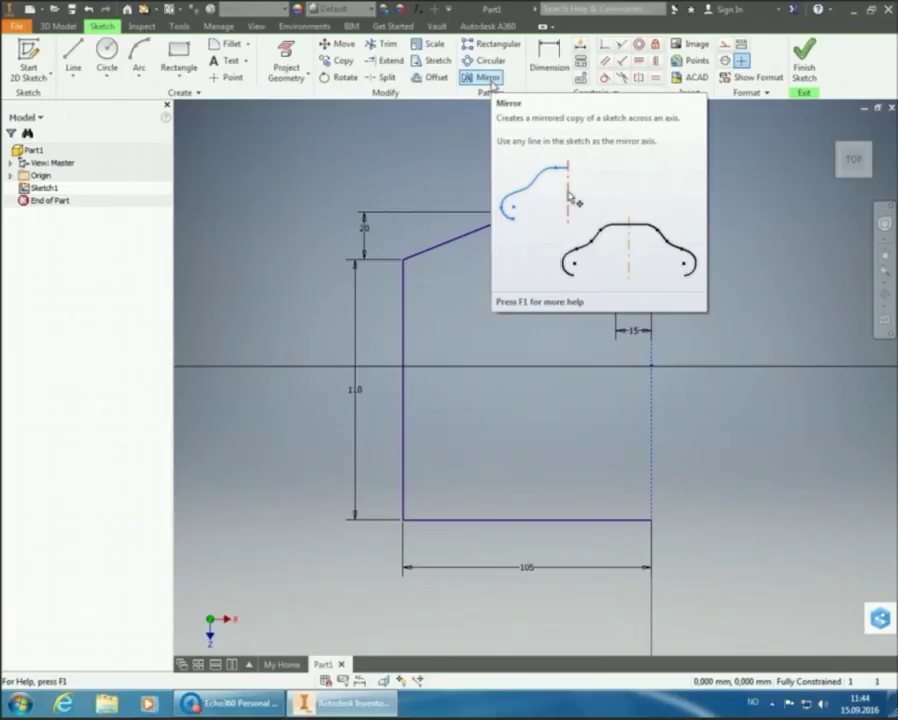
pyautogui.click(489, 79)
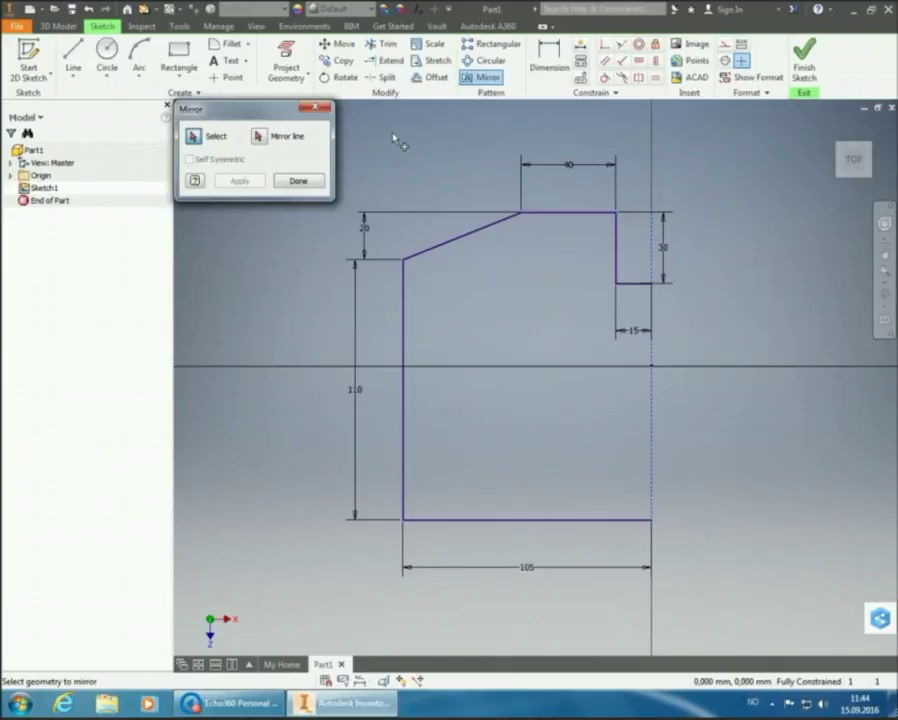
pyautogui.moveTo(376, 126)
pyautogui.mouseDown()
pyautogui.moveTo(437, 328)
pyautogui.moveTo(555, 485)
pyautogui.moveTo(655, 585)
pyautogui.moveTo(644, 582)
pyautogui.moveTo(668, 587)
pyautogui.moveTo(647, 592)
pyautogui.mouseUp()
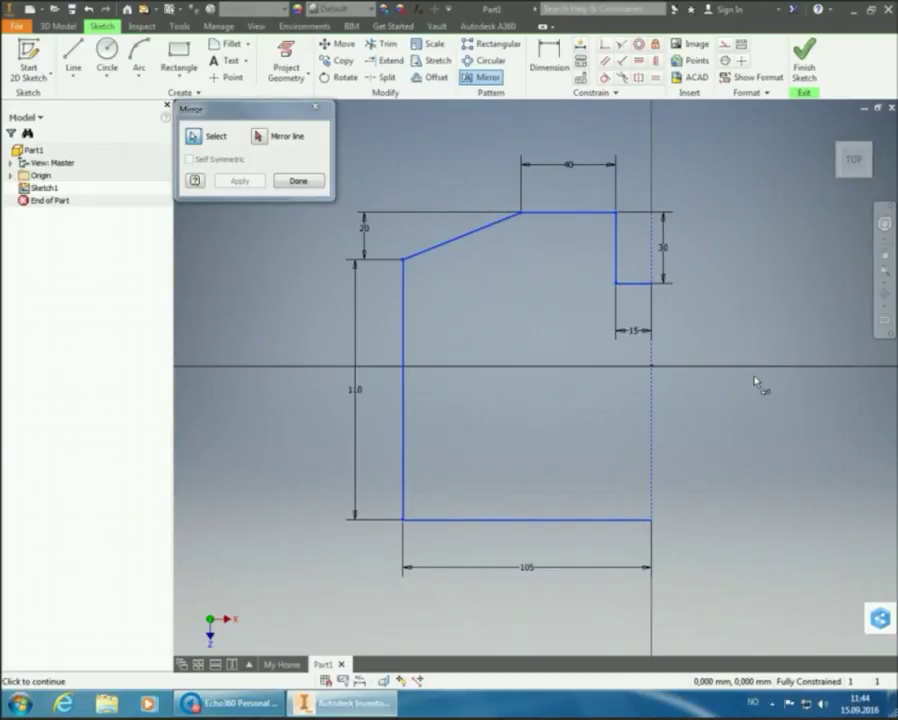
pyautogui.click(258, 137)
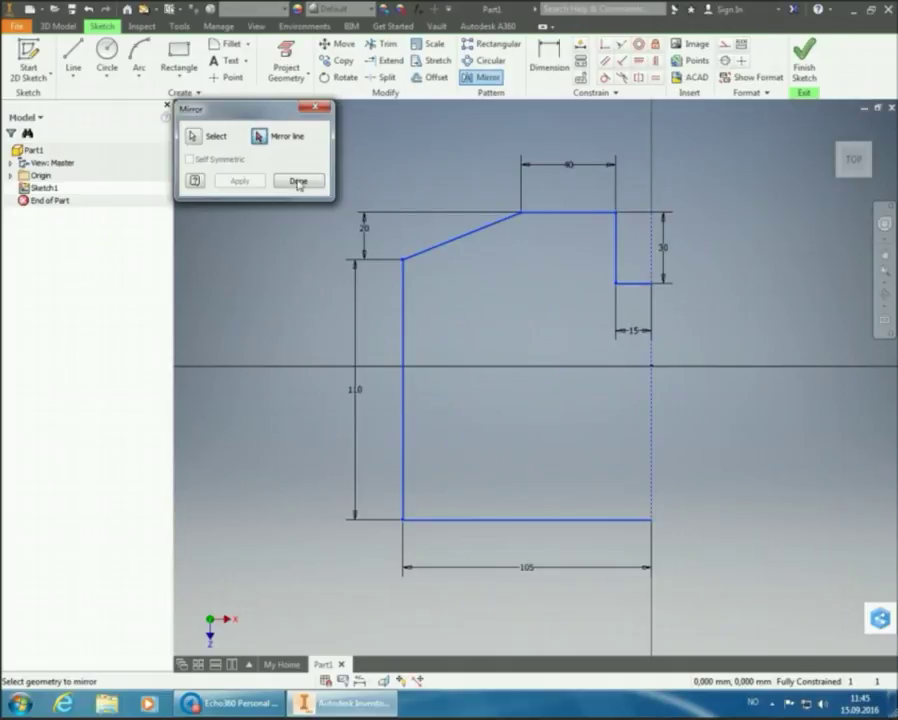
pyautogui.click(656, 316)
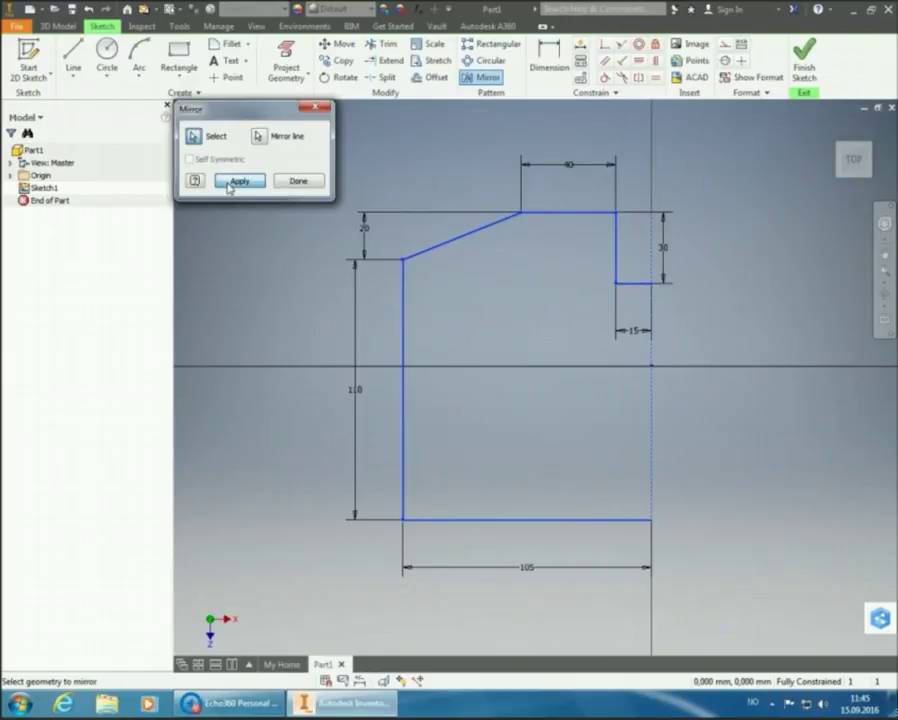
pyautogui.click(238, 181)
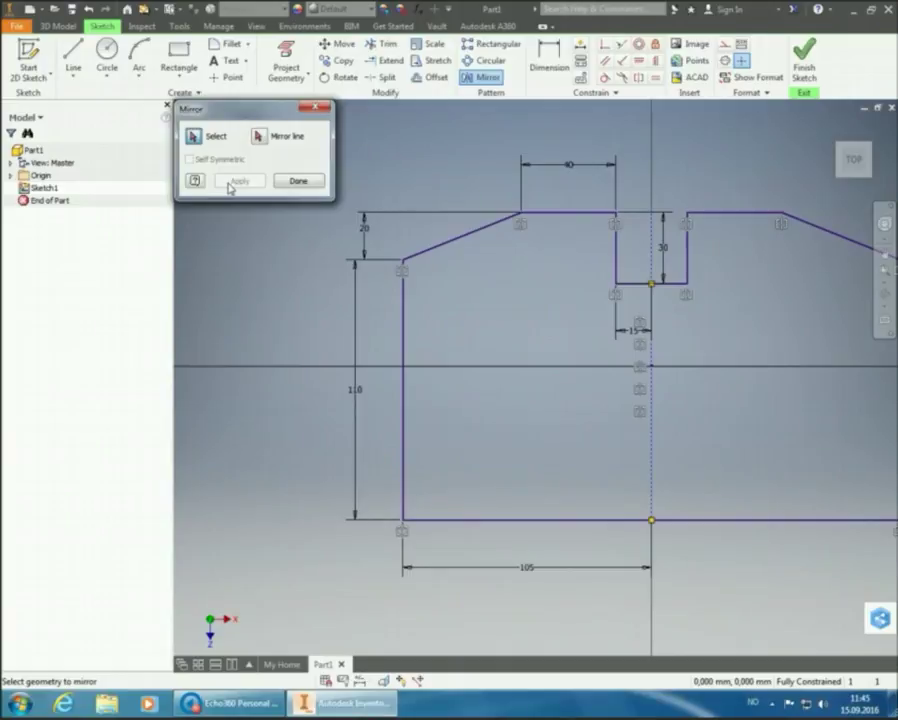
pyautogui.click(296, 182)
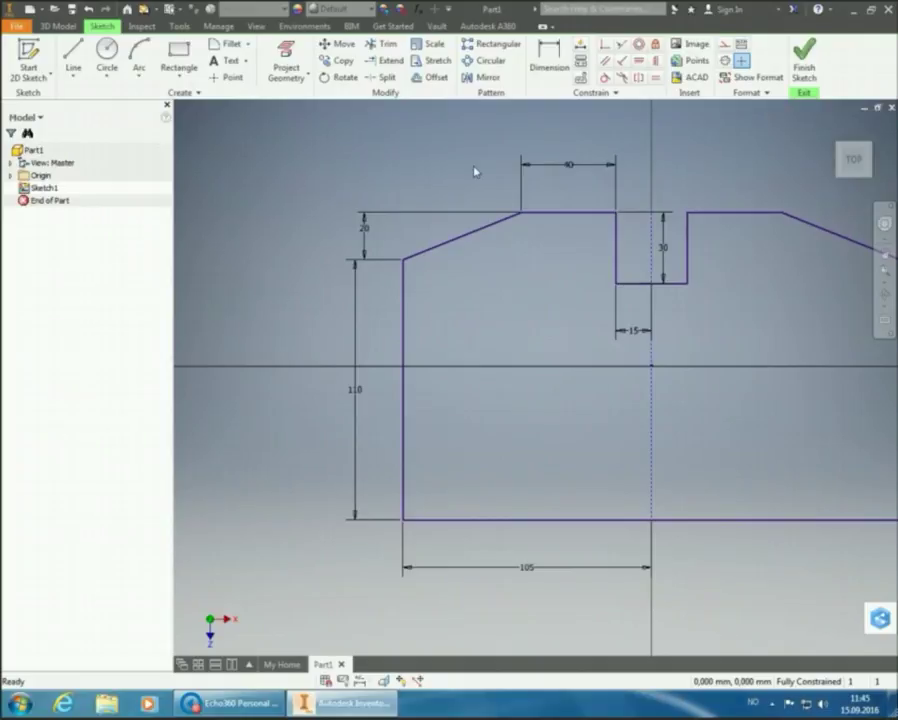
pyautogui.scroll(1, 885, 273)
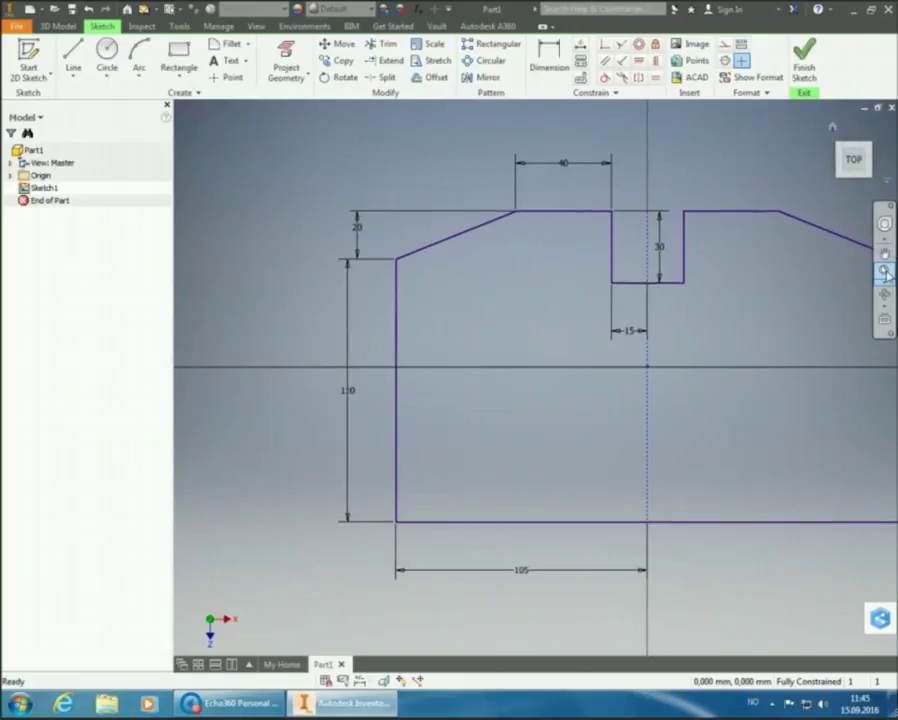
pyautogui.scroll(2, 885, 273)
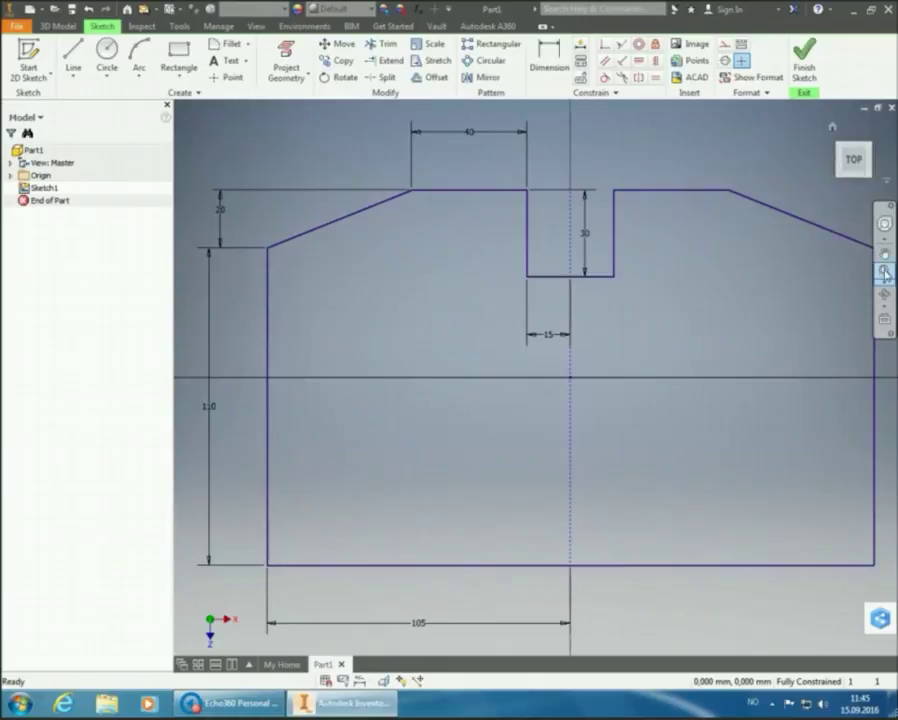
pyautogui.scroll(-3, 700, 319)
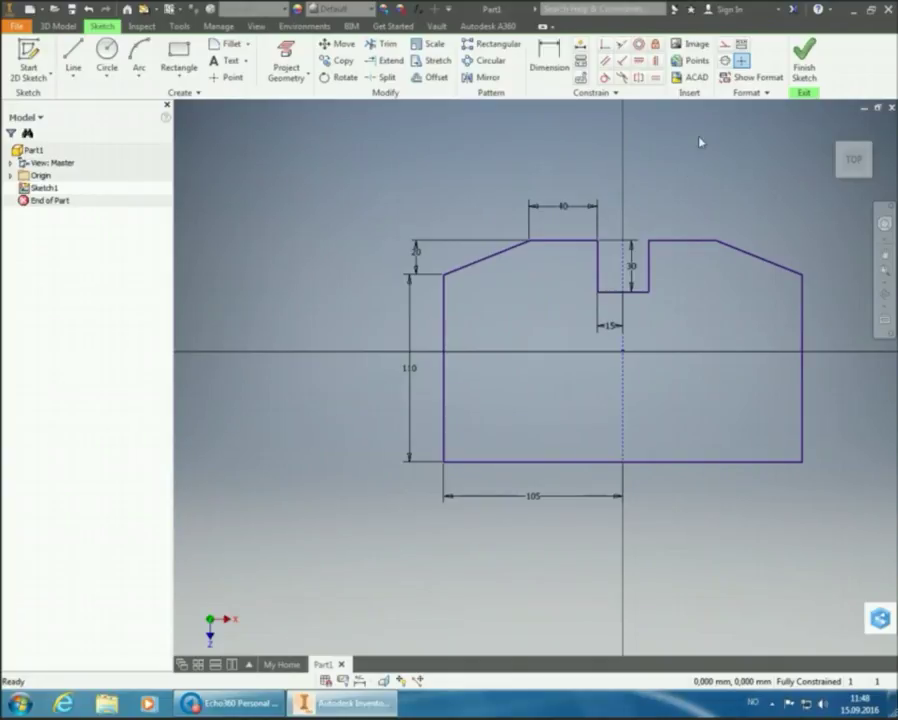
# Finish Sketch1 and fit the whole plate outline into the view
pyautogui.click(806, 68)
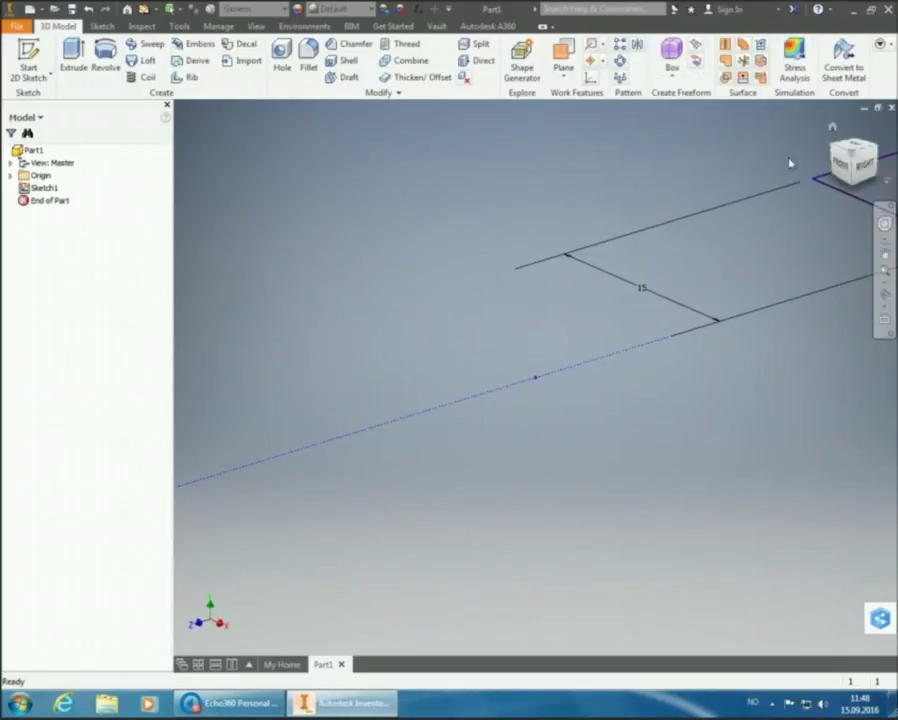
pyautogui.click(883, 271)
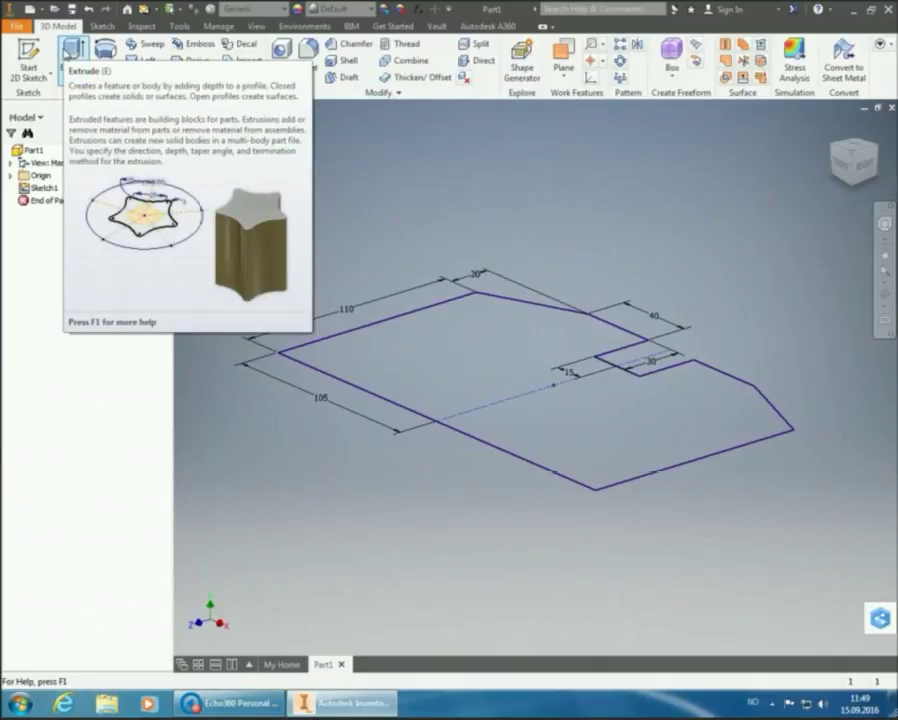
# Extrude the closed plate profile 5 mm to create Extrusion1
pyautogui.click(72, 52)
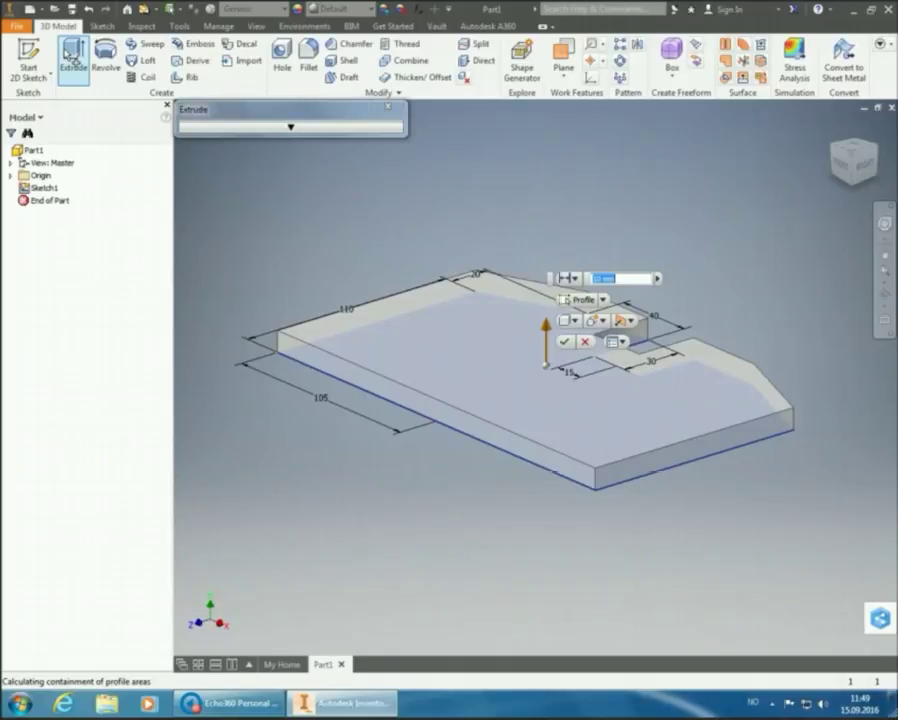
pyautogui.write('5')
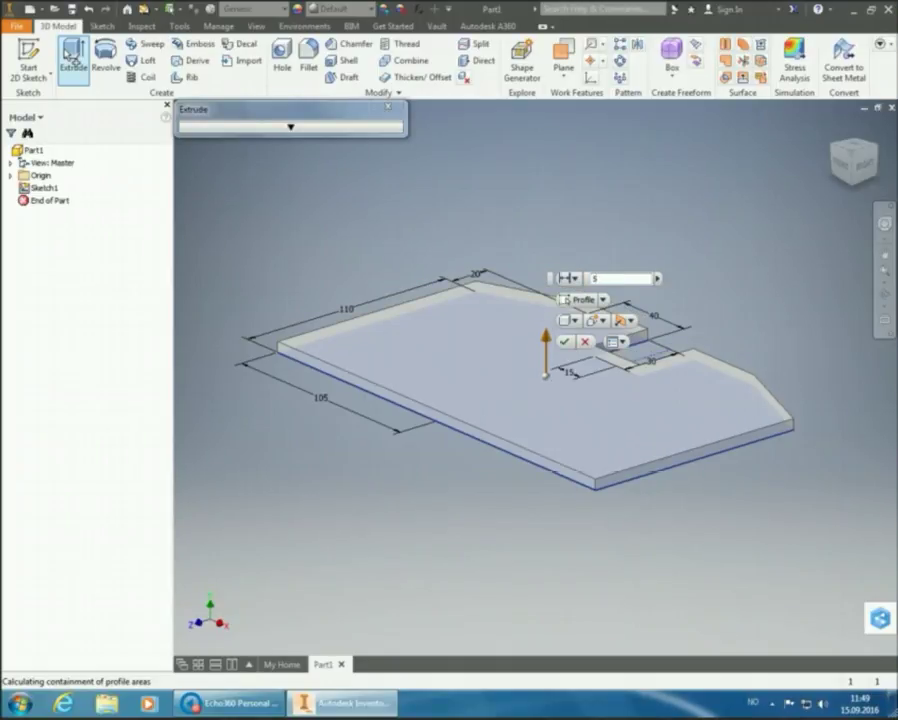
pyautogui.press('Return')
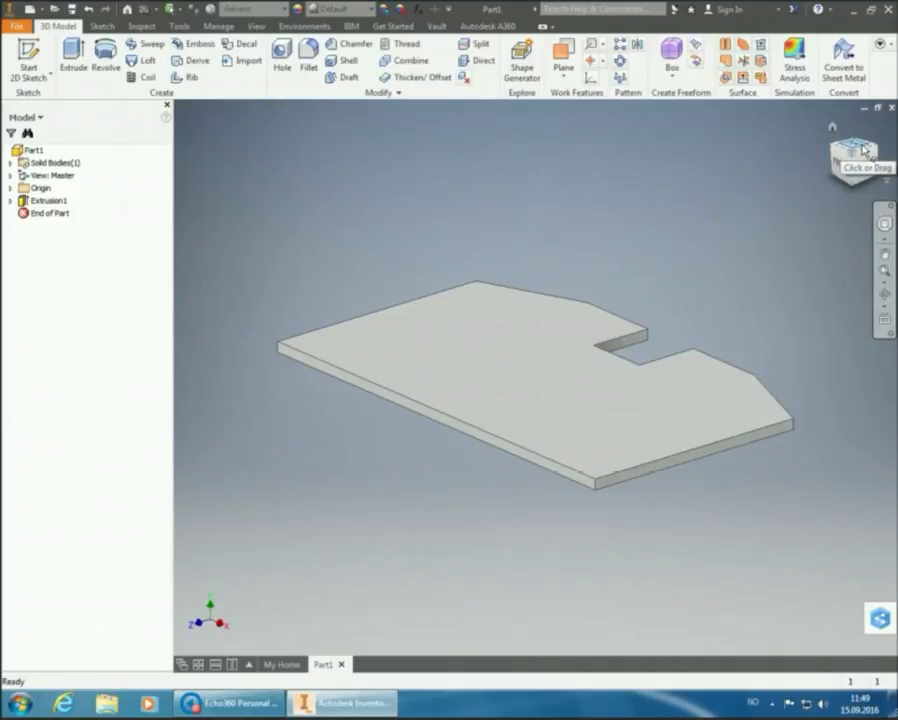
# Show the plate from the top, rotated 90° so the notch faces up, zoomed to fit
pyautogui.click(863, 148)
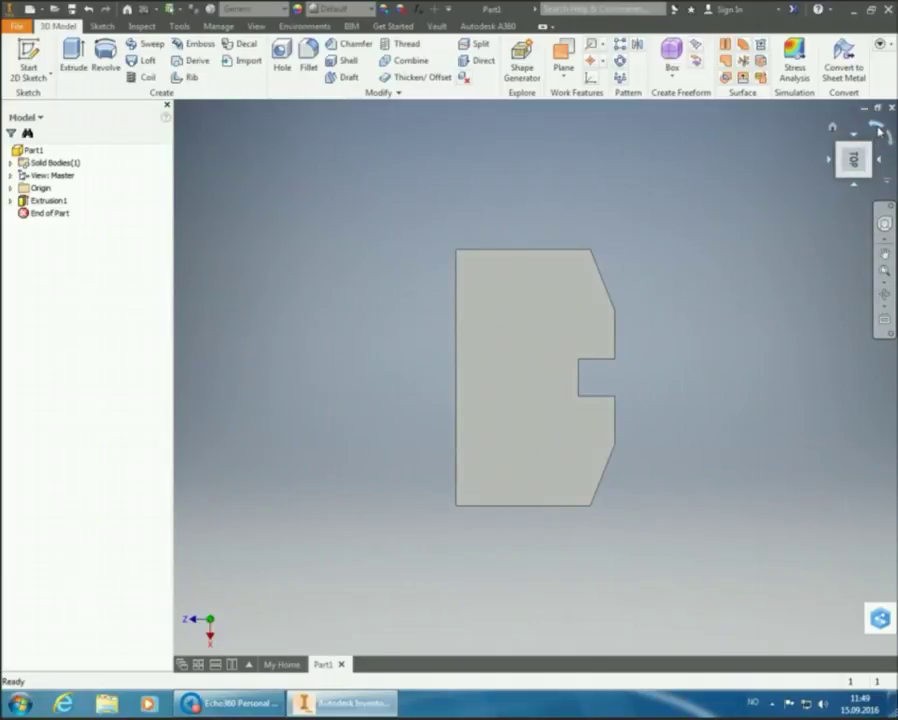
pyautogui.click(877, 130)
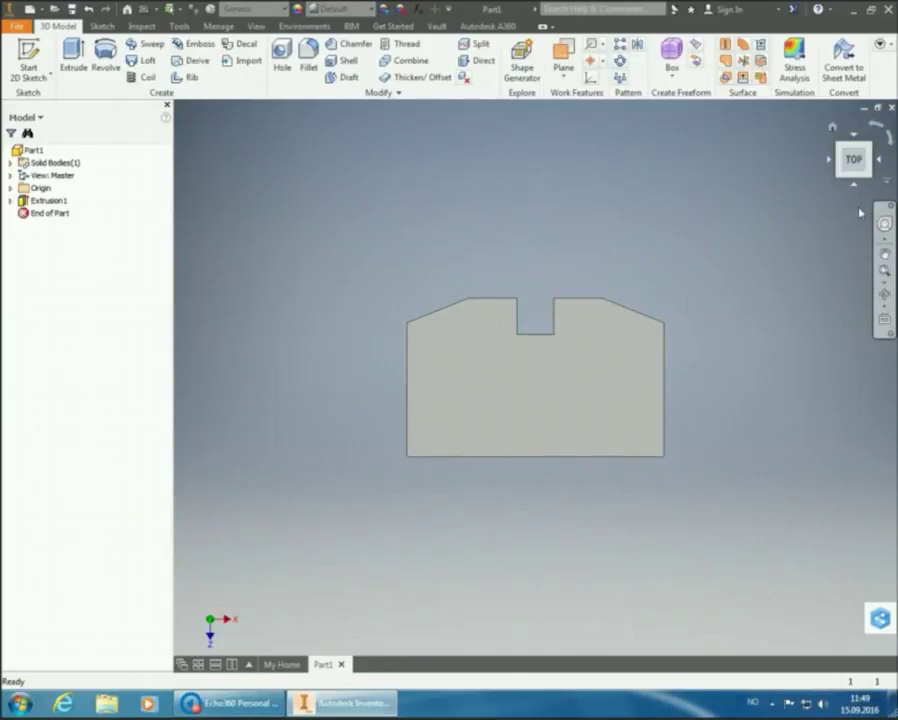
pyautogui.click(884, 270)
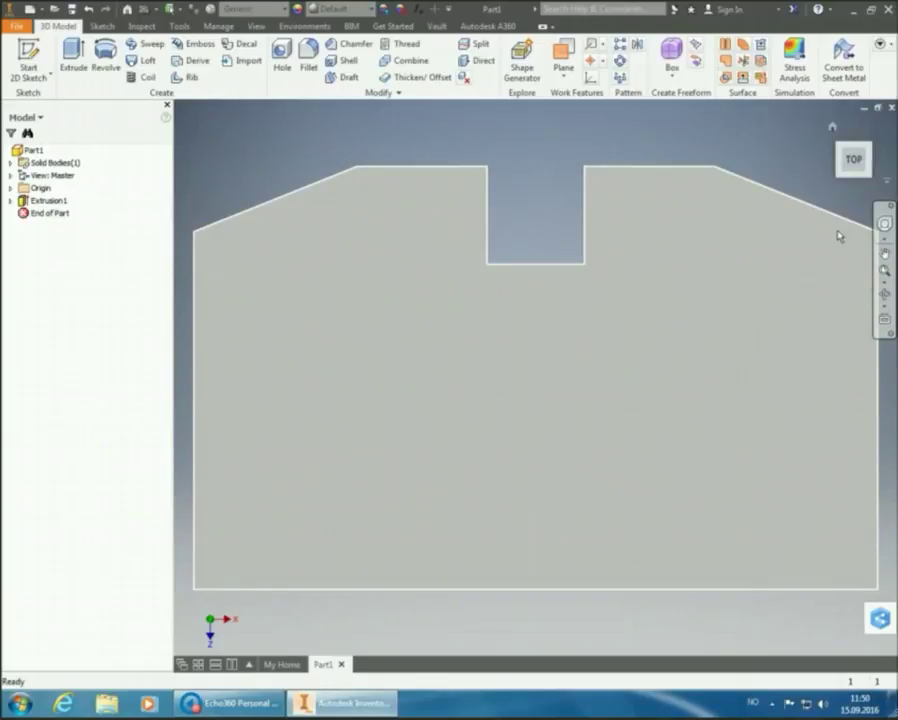
pyautogui.moveTo(860, 258)
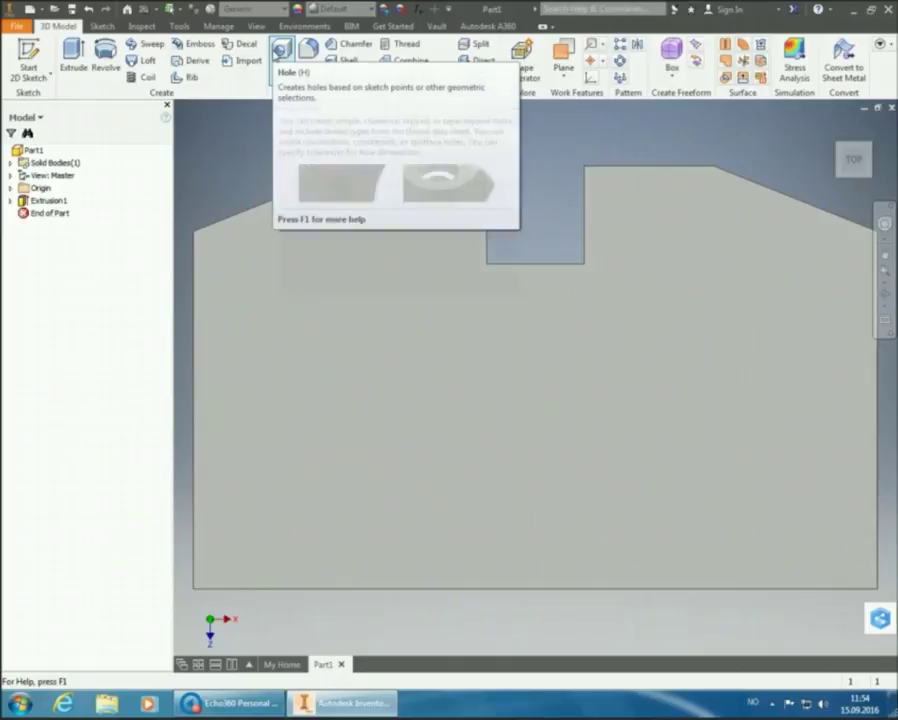
# Start a Hole feature and expand its Placement options
pyautogui.click(283, 50)
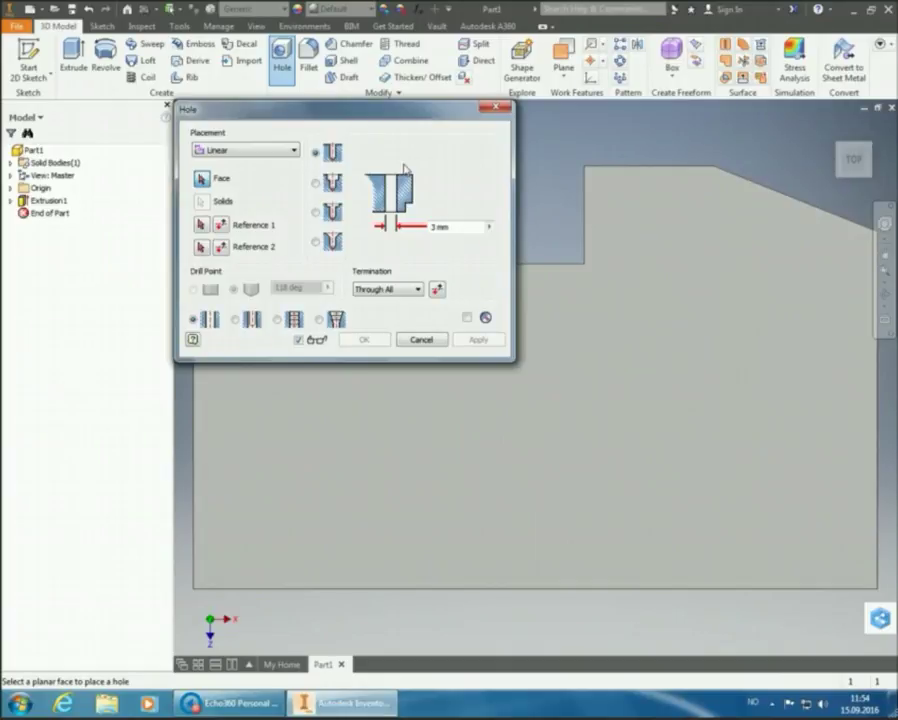
pyautogui.click(294, 150)
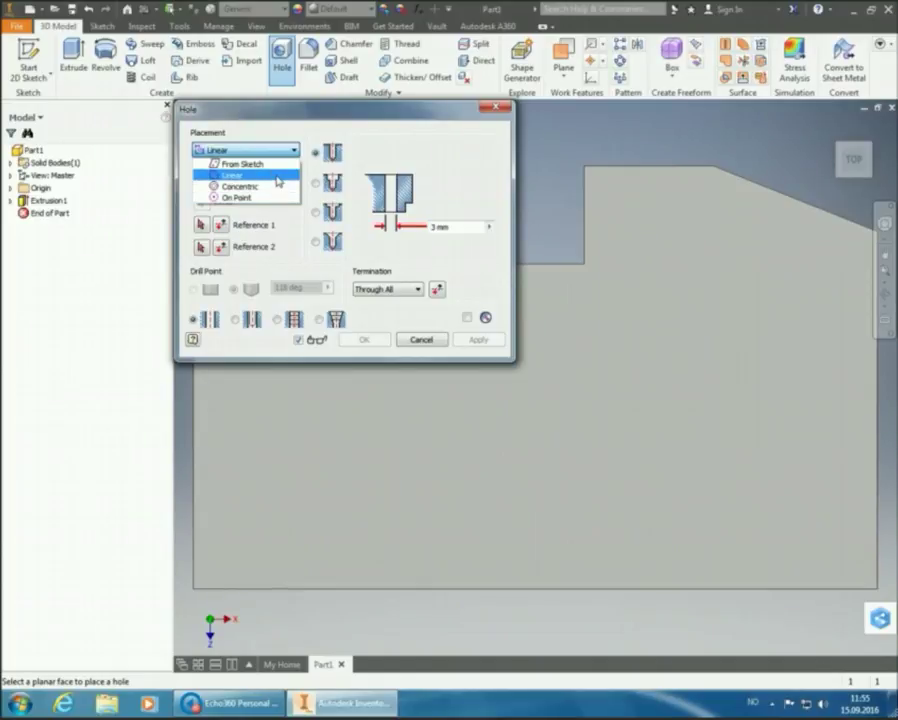
# Choose Linear placement and select the plate's top face for the hole
pyautogui.click(278, 180)
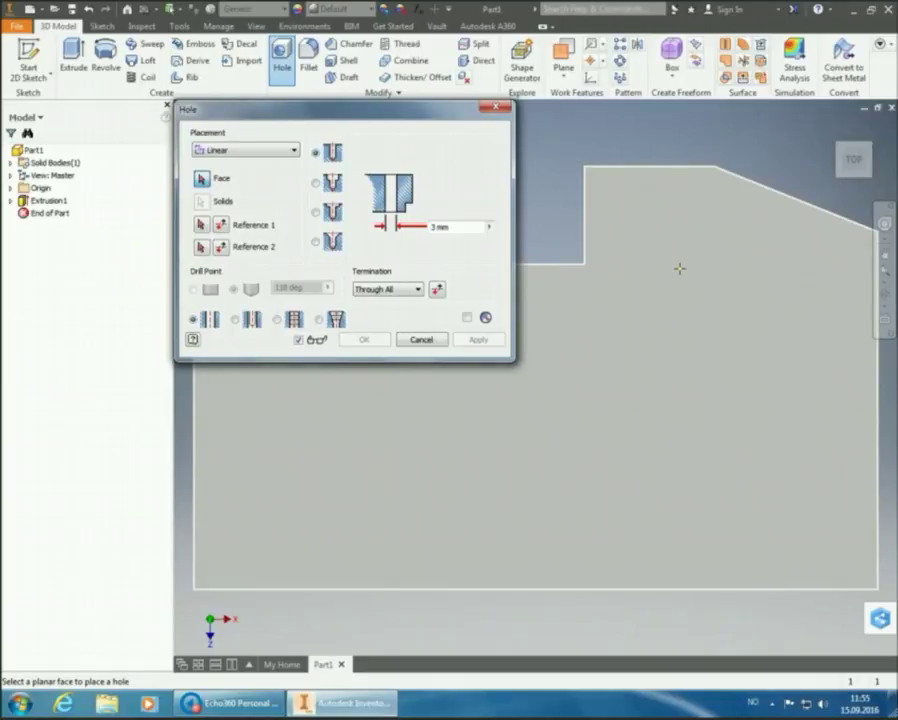
pyautogui.moveTo(690, 286)
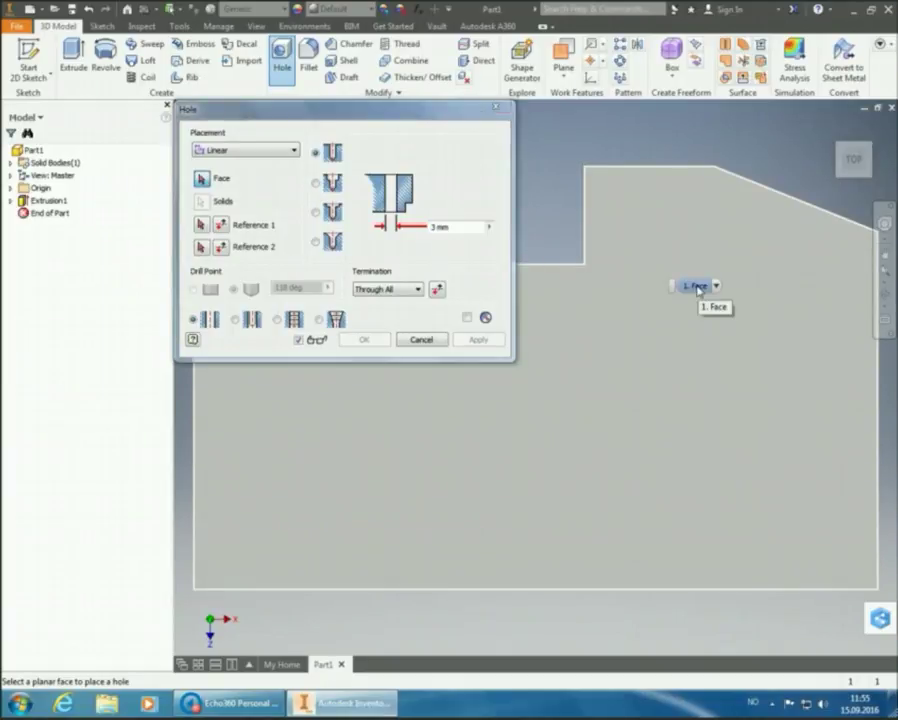
pyautogui.click(697, 288)
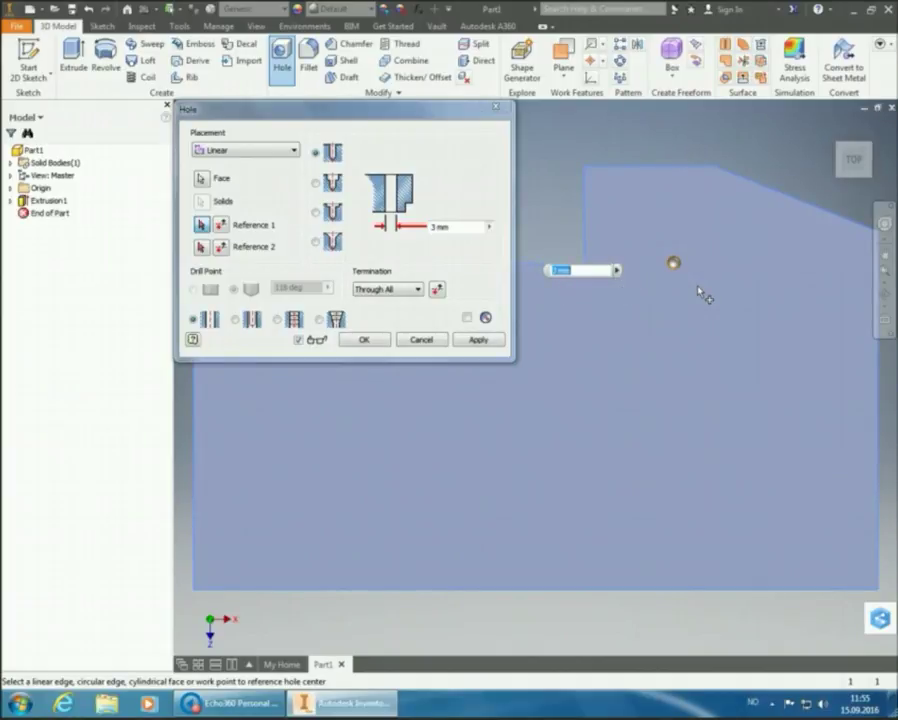
# Switch to the home isometric view and drag the Hole dialog to the upper left
pyautogui.click(882, 178)
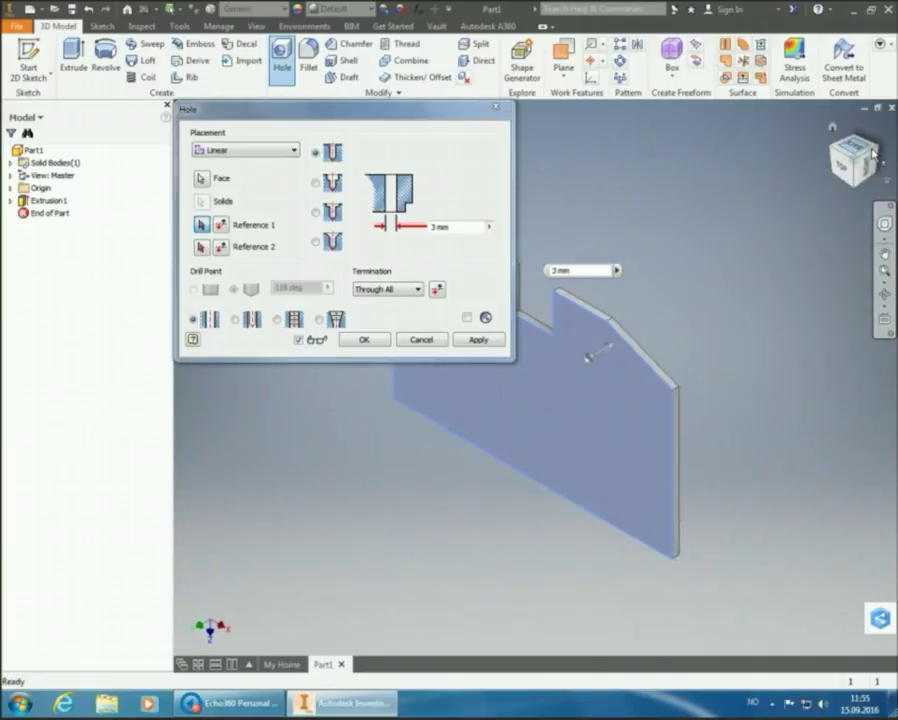
pyautogui.moveTo(421, 112); pyautogui.dragTo(267, 65)
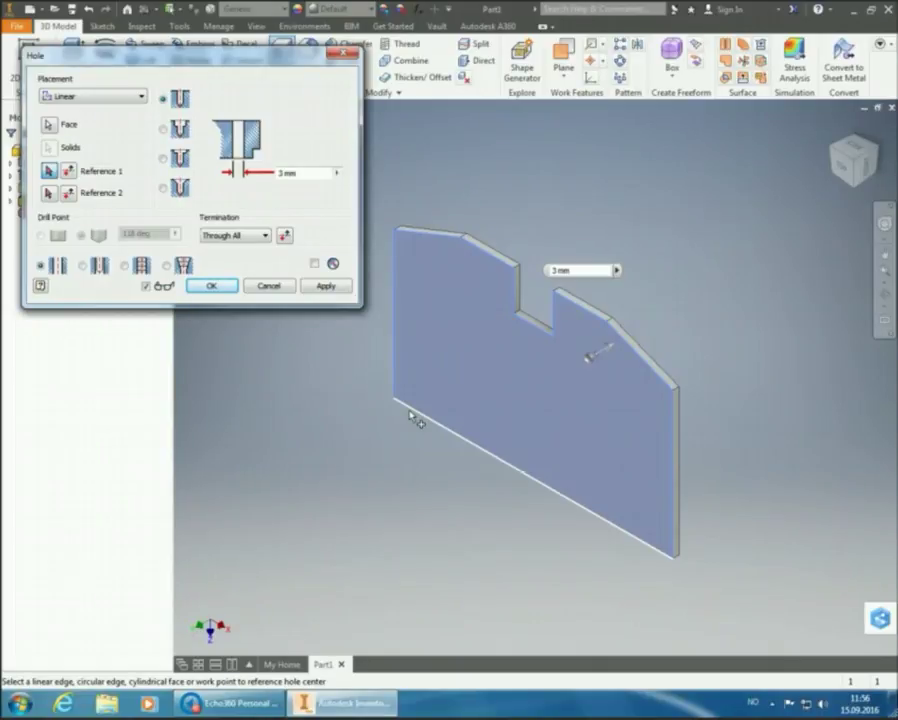
# Reference the bottom edge at 20 mm and create the 3 mm through hole
pyautogui.click(412, 418)
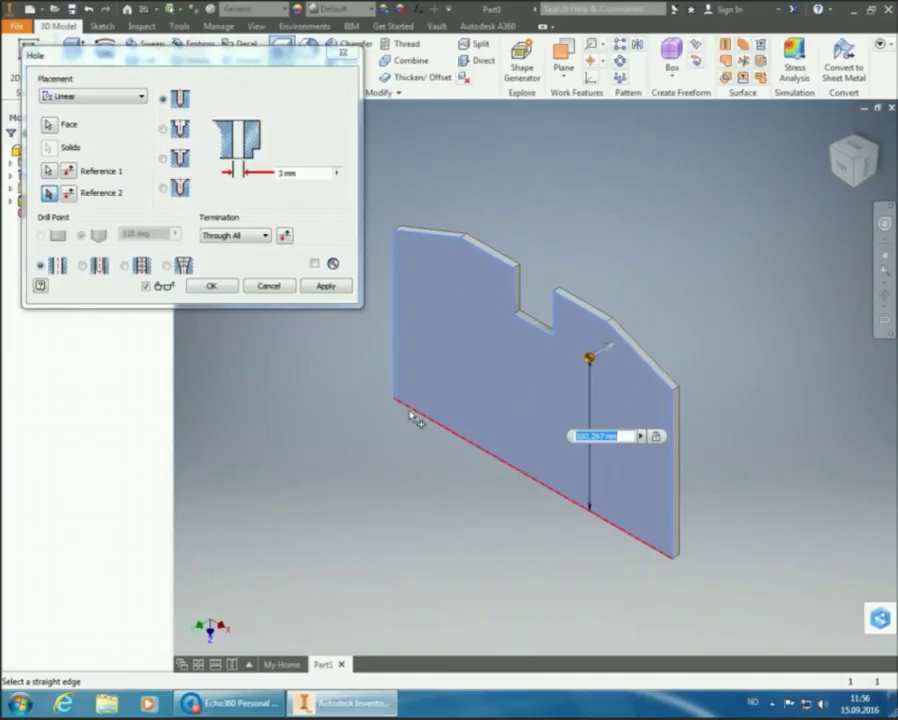
pyautogui.write('20')
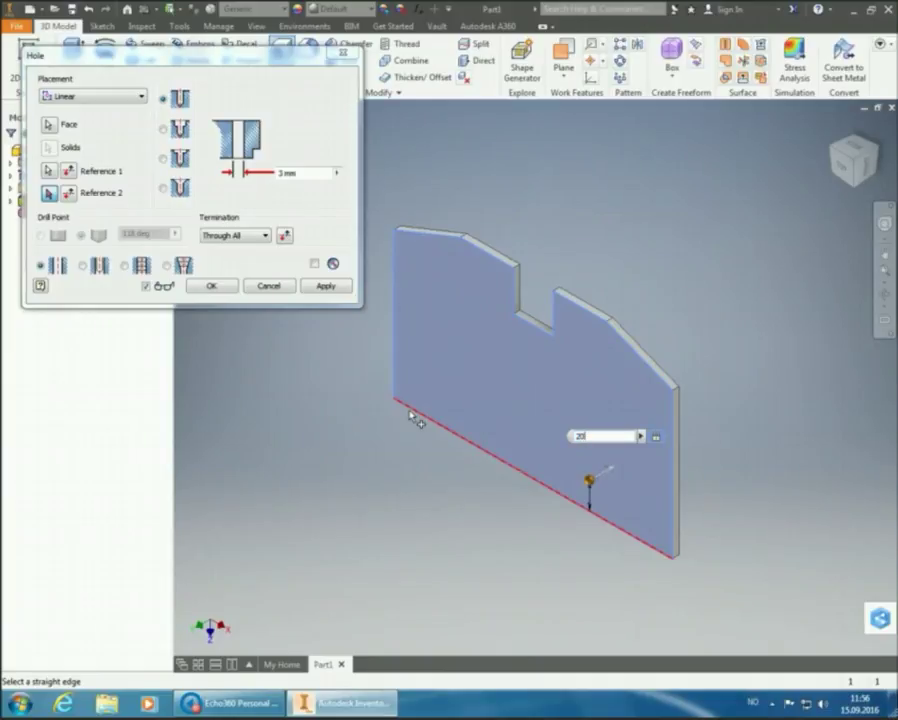
pyautogui.press('Return')
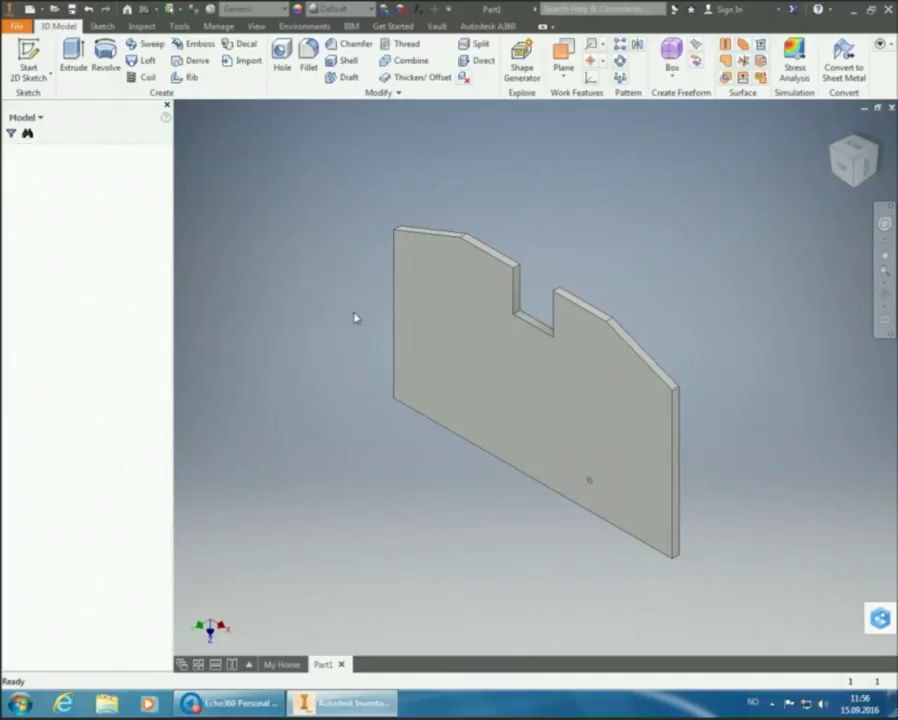
# Place a new hole on the front face, 20 mm from the bottom edge and 20 mm from the left edge
pyautogui.click(282, 52)
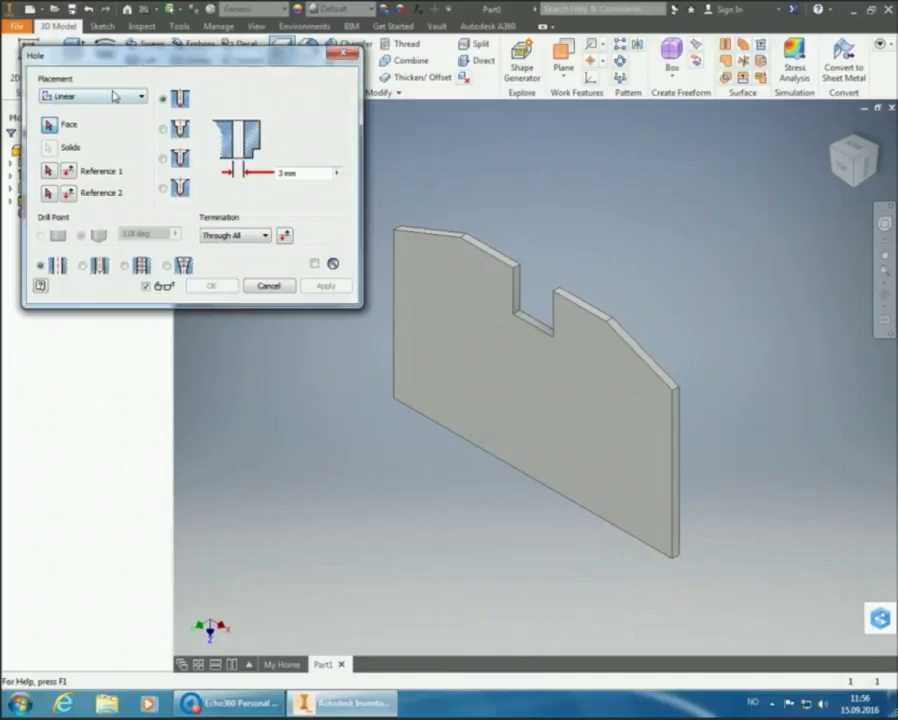
pyautogui.click(476, 290)
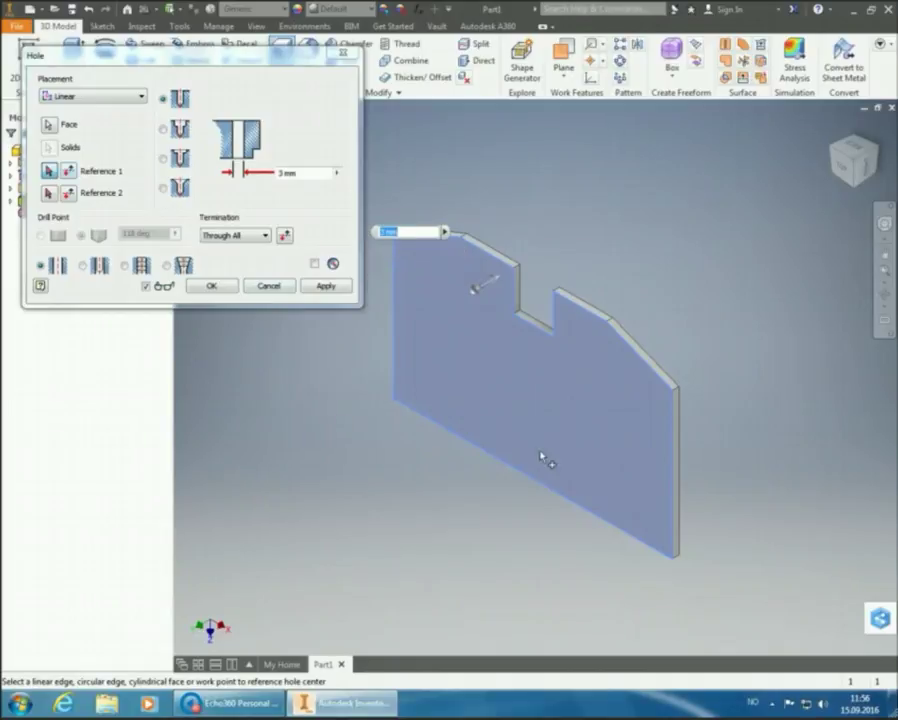
pyautogui.click(567, 502)
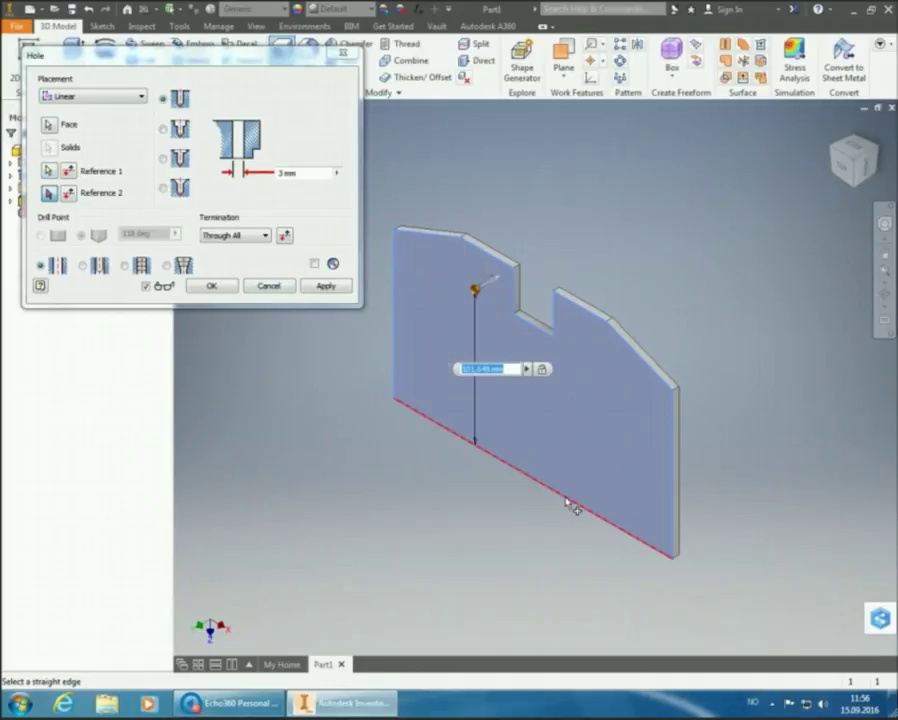
pyautogui.write('20')
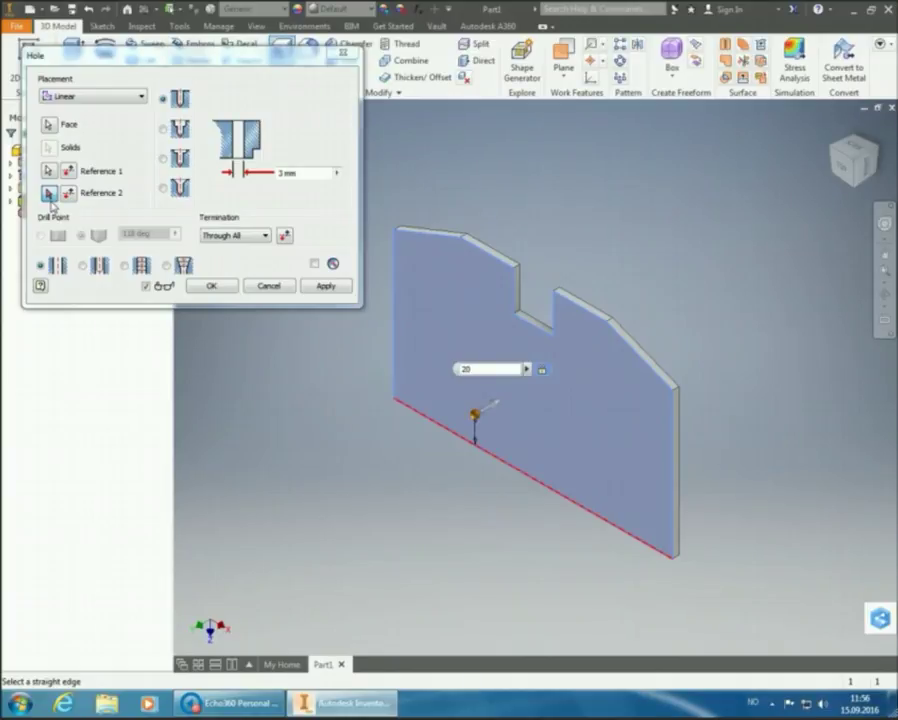
pyautogui.click(396, 322)
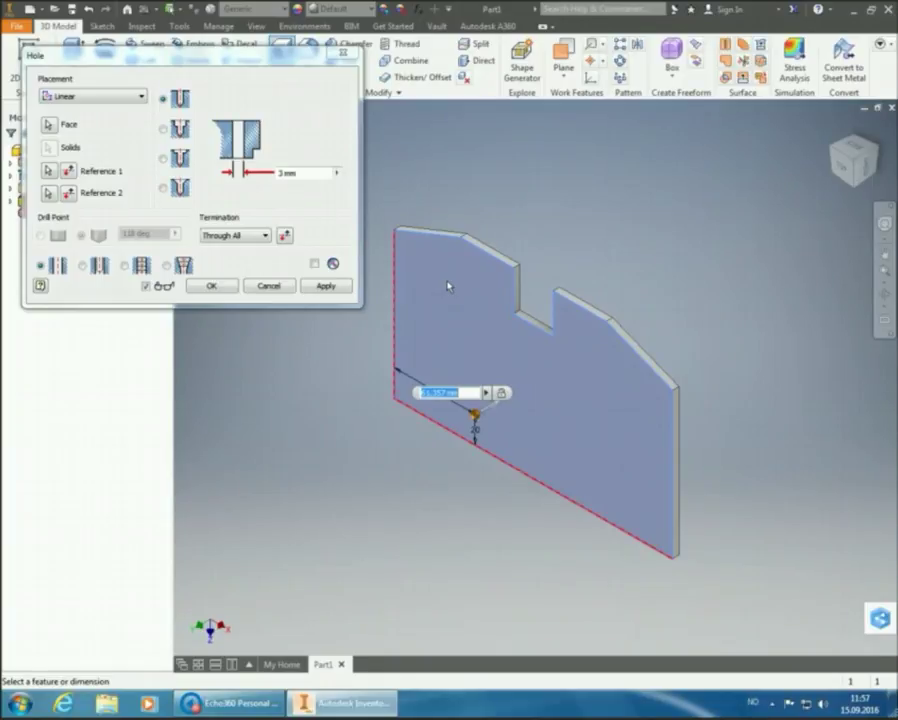
pyautogui.write('20')
pyautogui.press('Return')
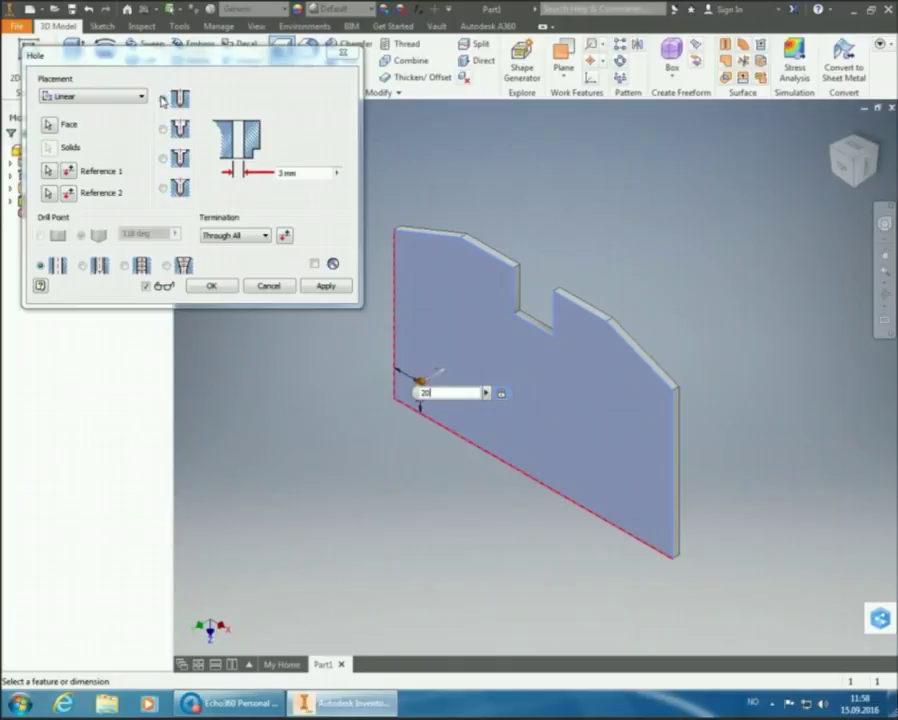
# Keep the hole's termination at Through All and accept the 20 mm edge distances
pyautogui.click(265, 236)
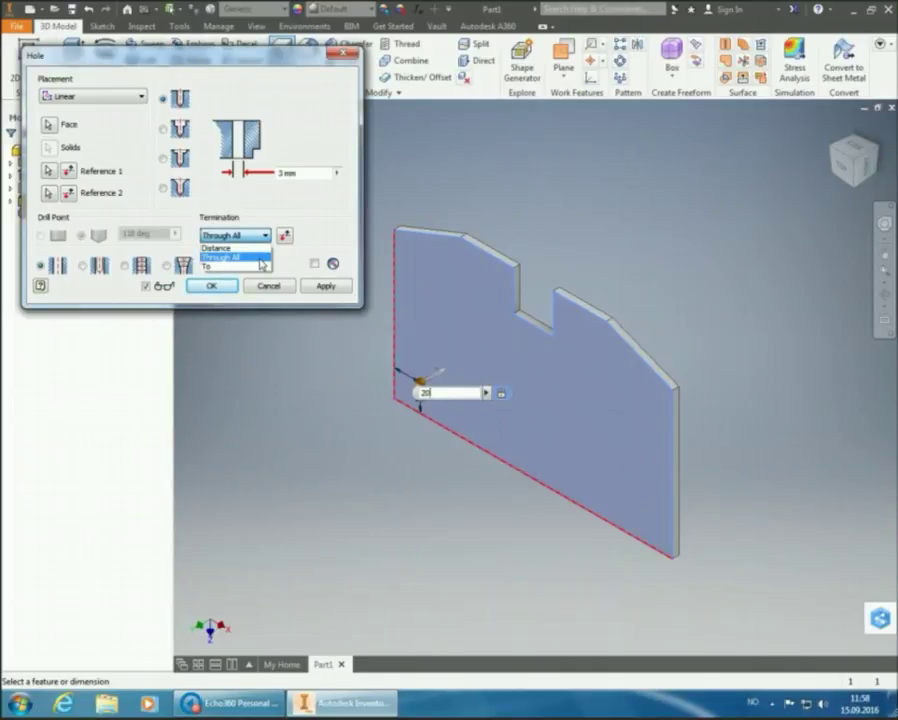
pyautogui.click(260, 259)
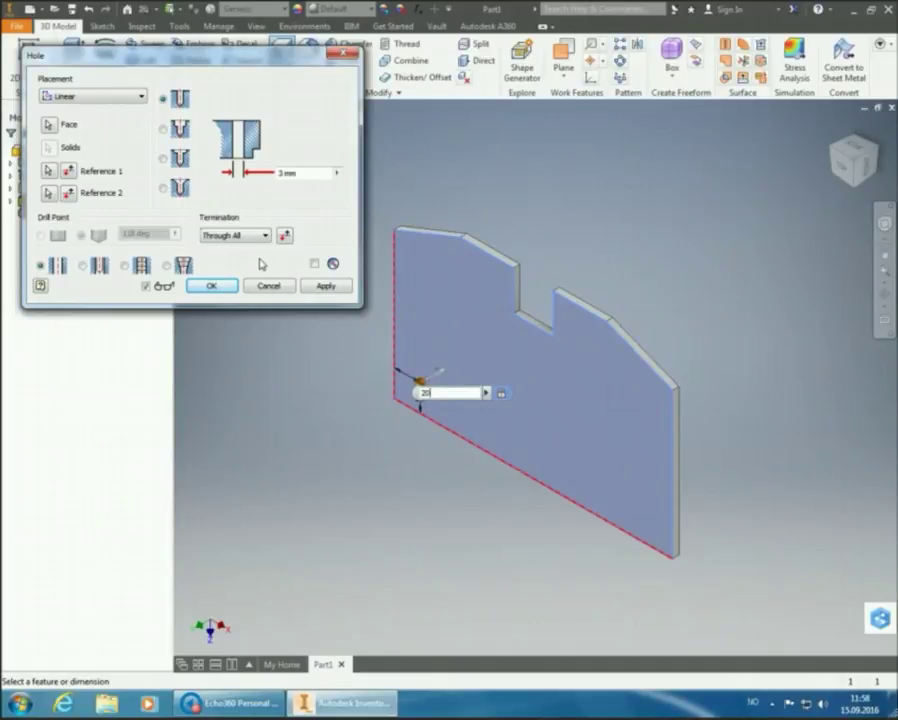
pyautogui.click(310, 180)
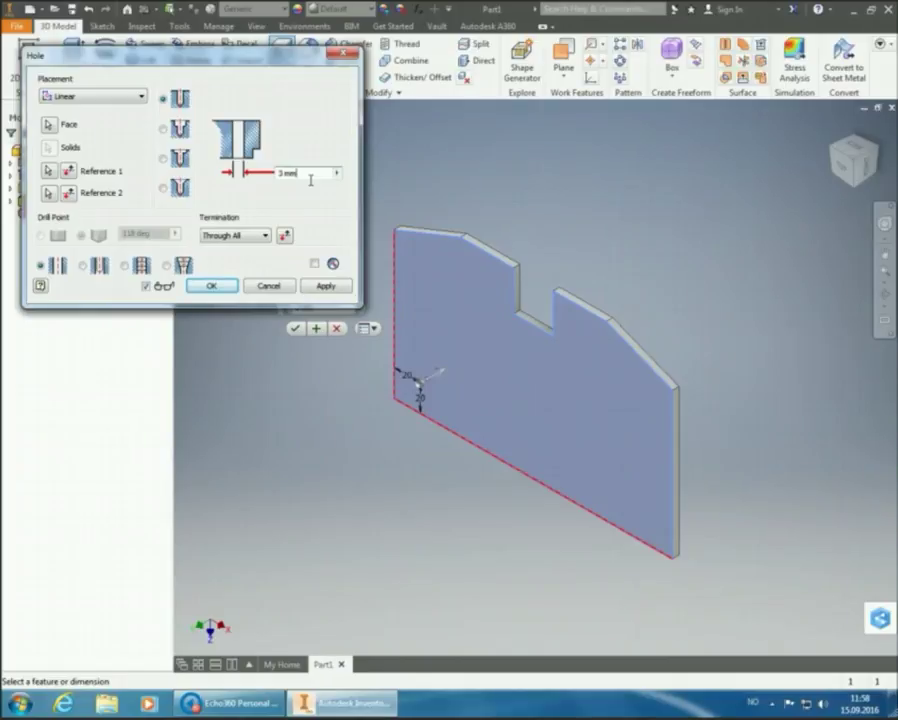
# Set the hole diameter to 10*2 mm and apply to cut the through hole near the corner
pyautogui.doubleClick(310, 179)
pyautogui.write('8')
pyautogui.write('0*2')
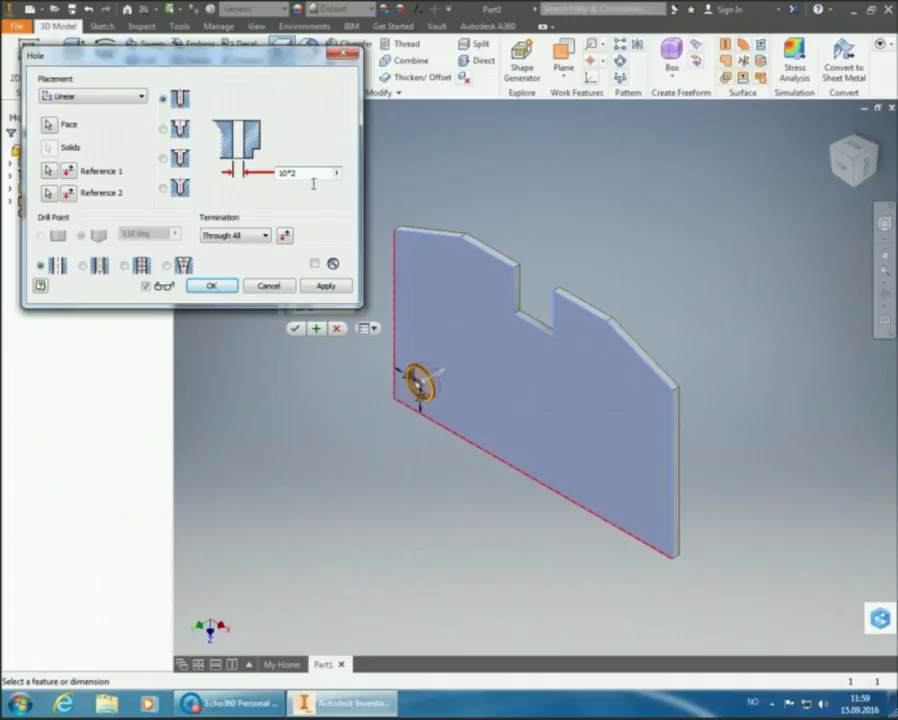
pyautogui.click(323, 287)
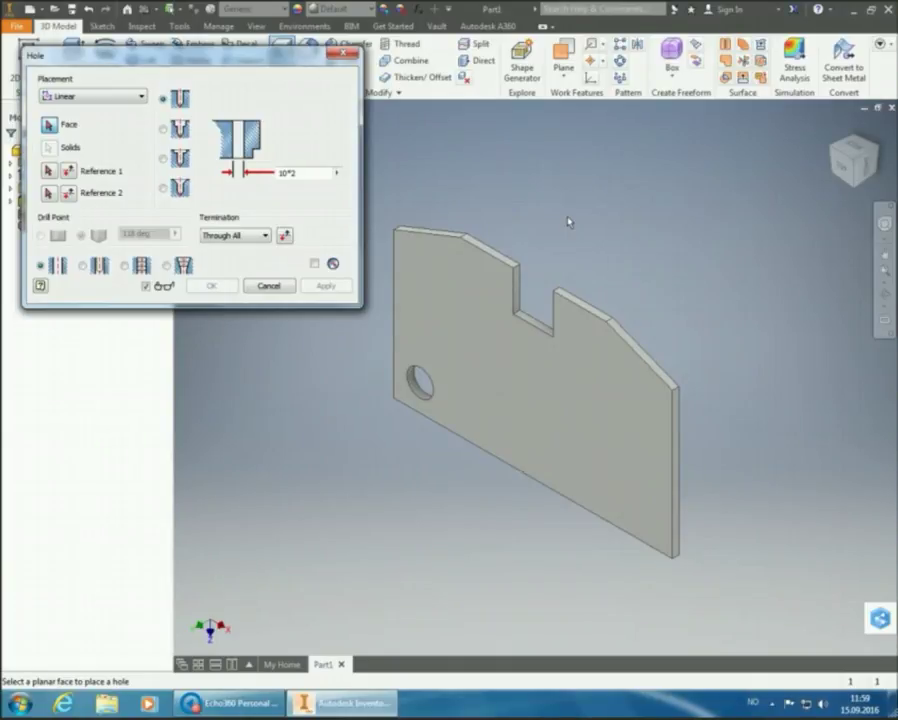
# Close the Hole dialog and start a Rectangular Pattern
pyautogui.click(268, 287)
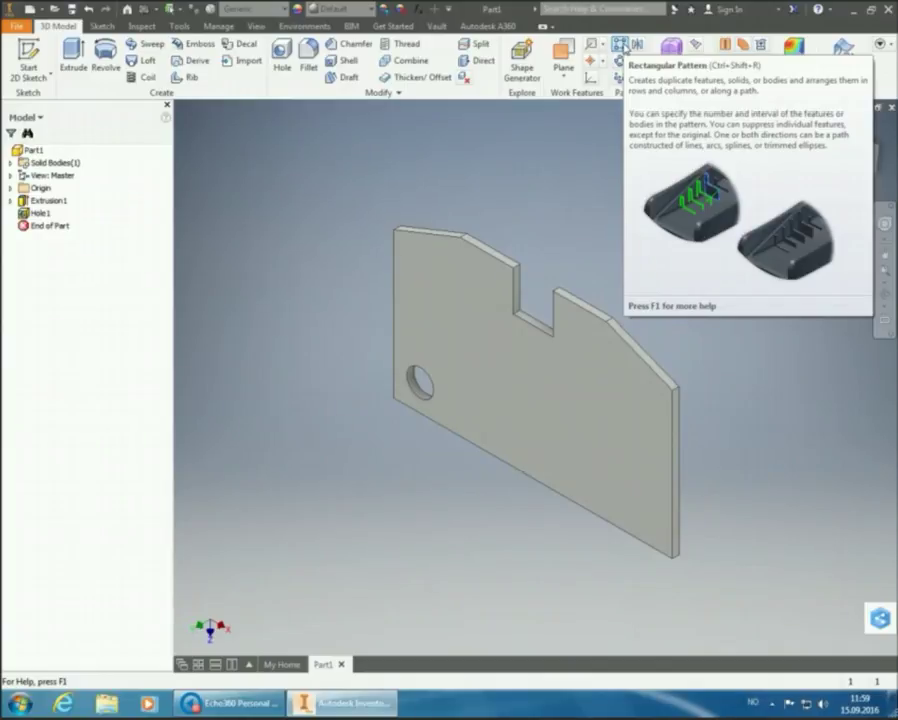
pyautogui.click(621, 45)
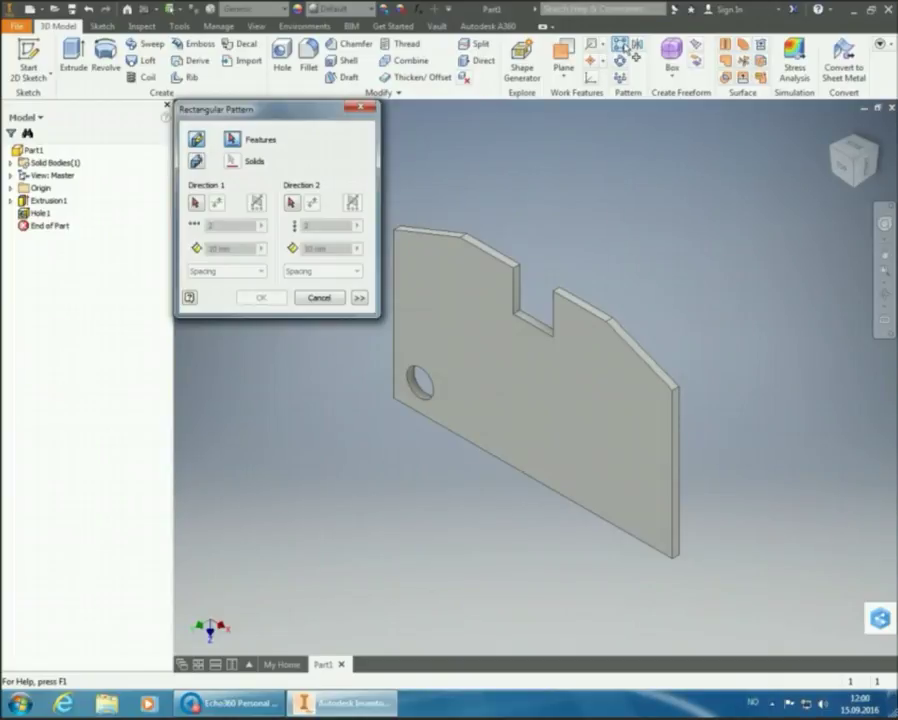
# Select Hole1 in the viewport as the feature to pattern
pyautogui.click(423, 385)
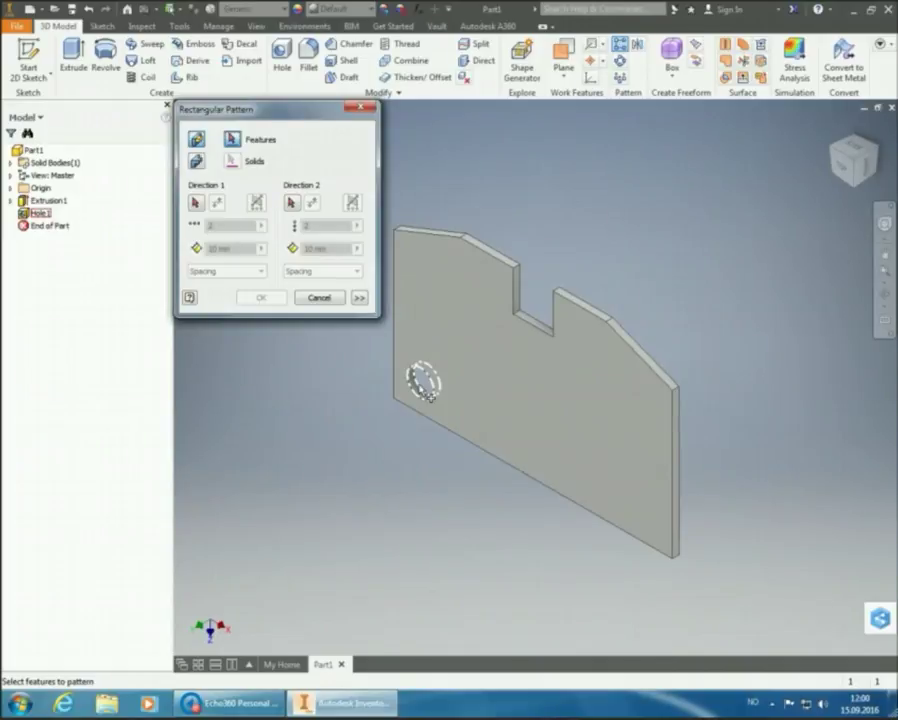
pyautogui.moveTo(432, 405)
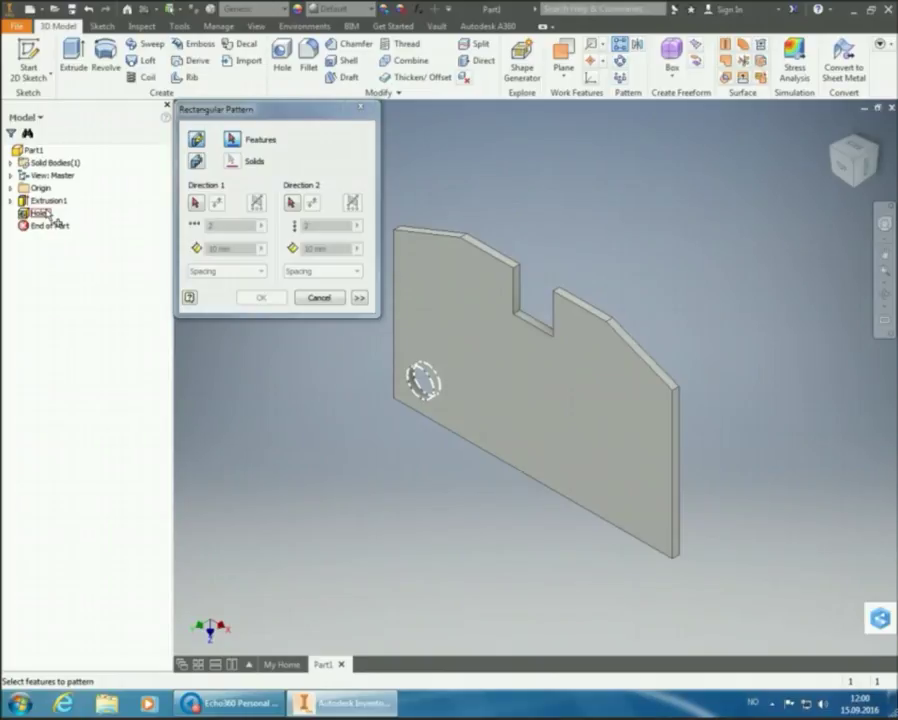
pyautogui.click(424, 399)
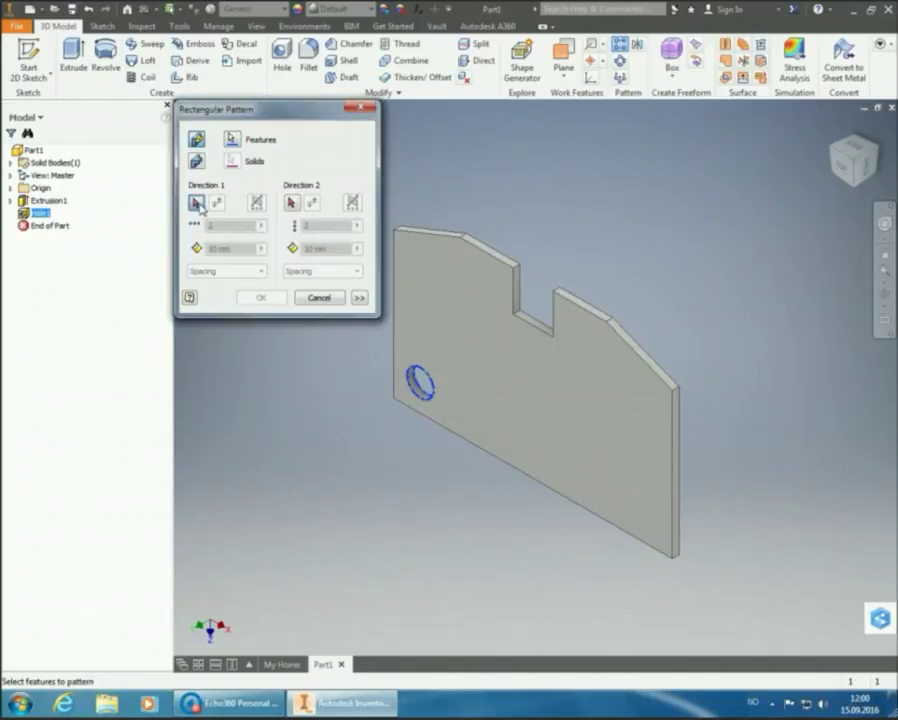
# Use the bottom edge as Direction 1 with 2 holes spaced 50 mm apart
pyautogui.click(199, 204)
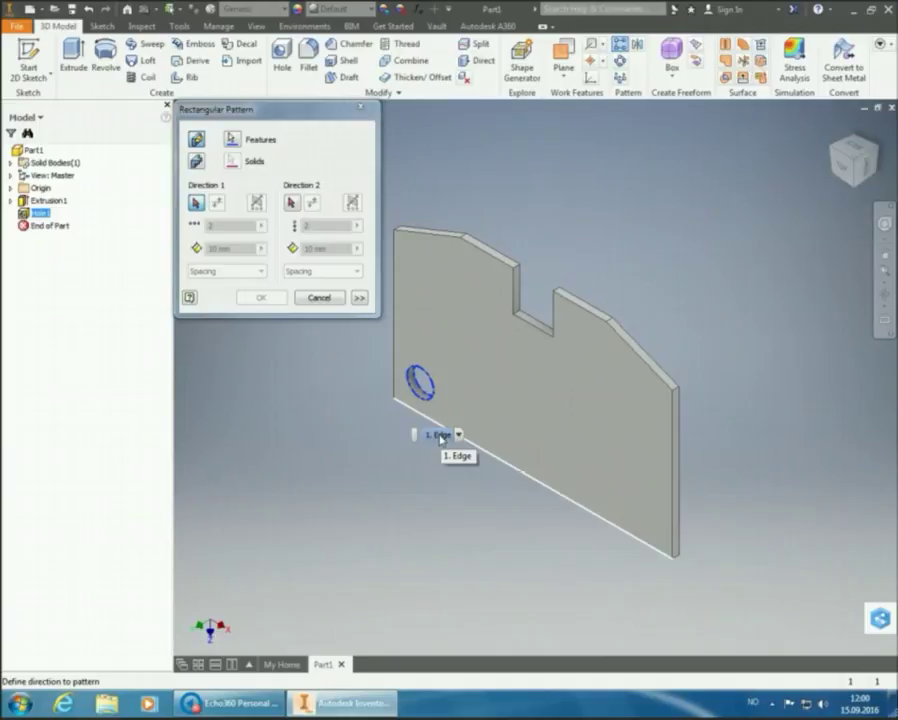
pyautogui.click(441, 437)
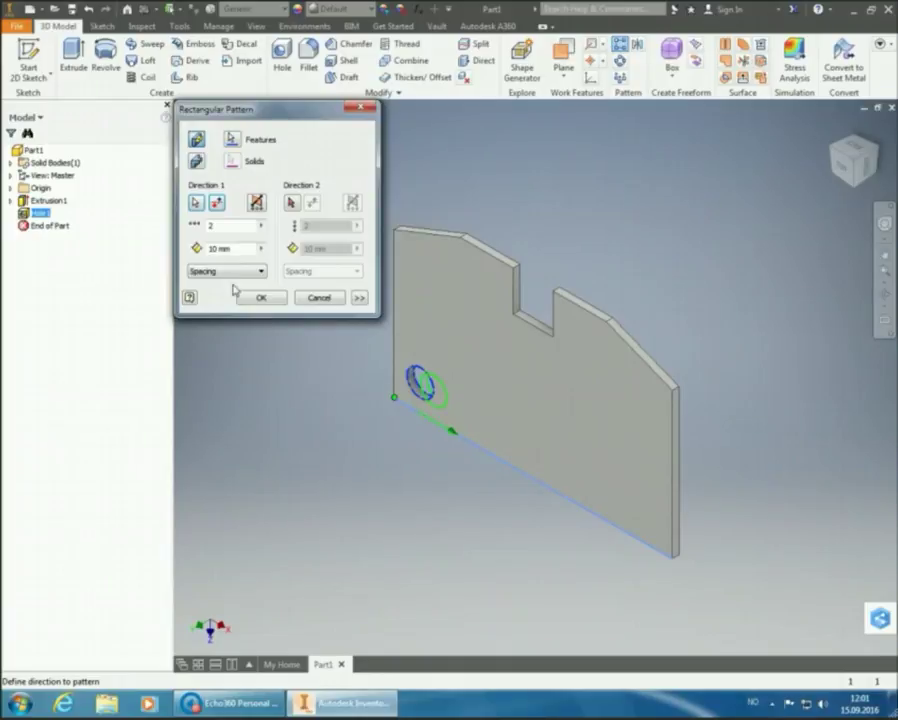
pyautogui.click(236, 250)
pyautogui.doubleClick(237, 250)
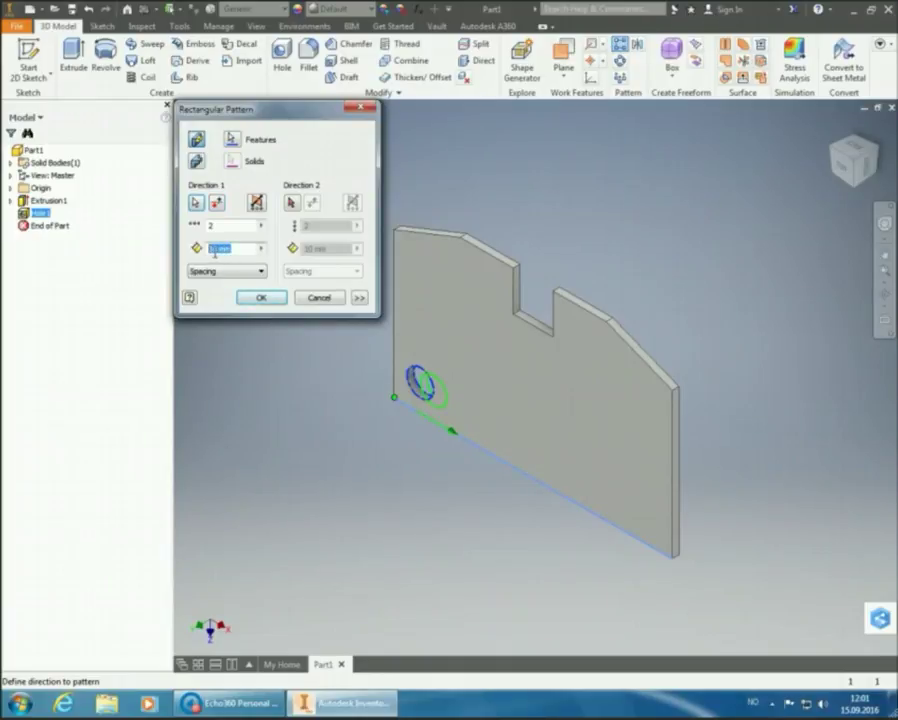
pyautogui.write('50')
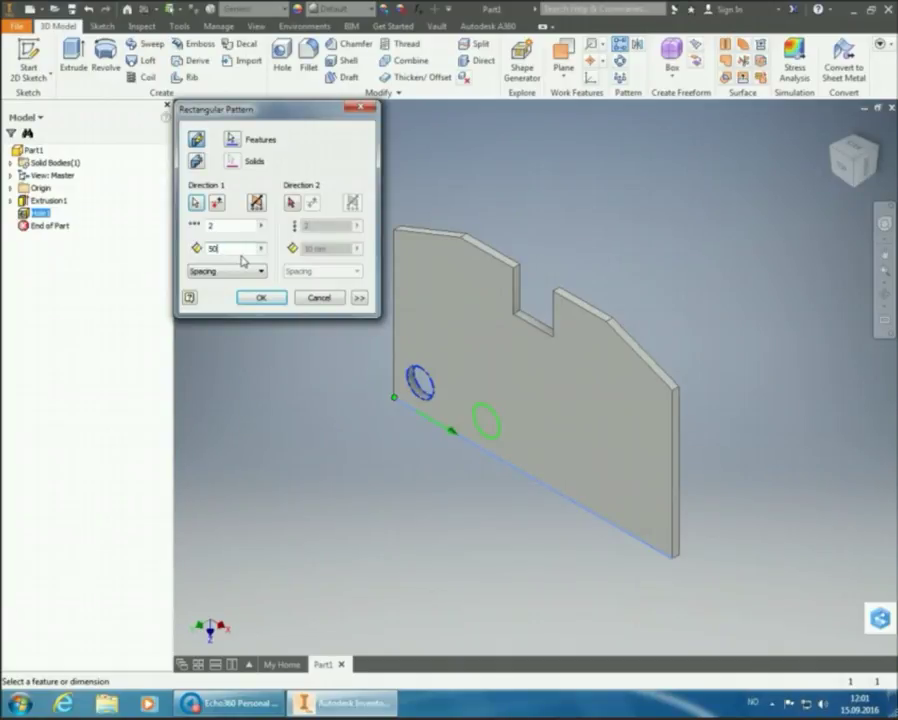
pyautogui.click(291, 202)
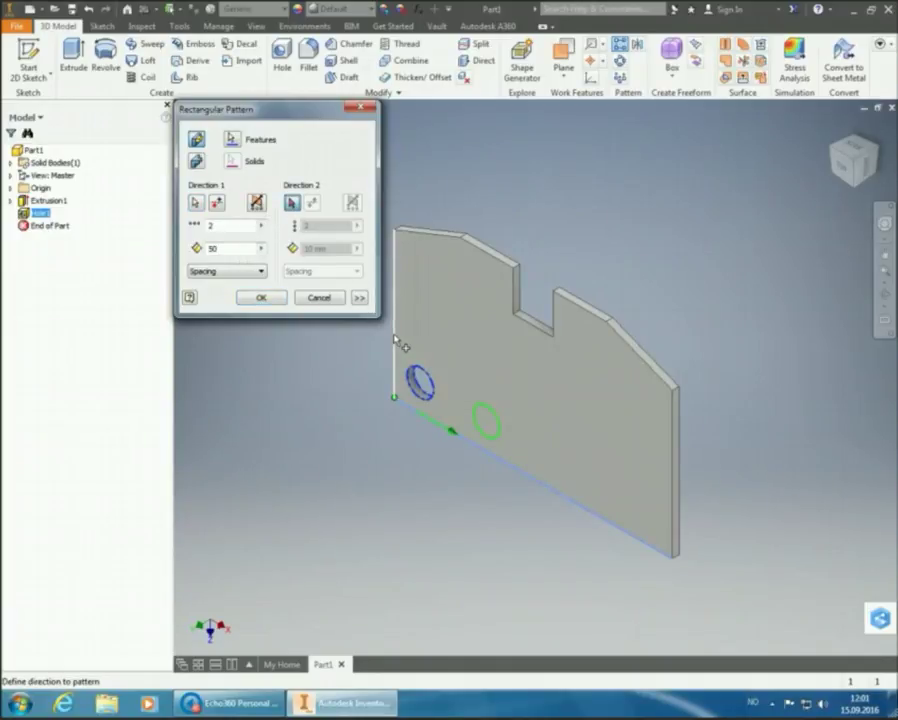
# Set Direction 2 along the vertical edge, flipped upward, with 70 mm spacing
pyautogui.moveTo(418, 363)
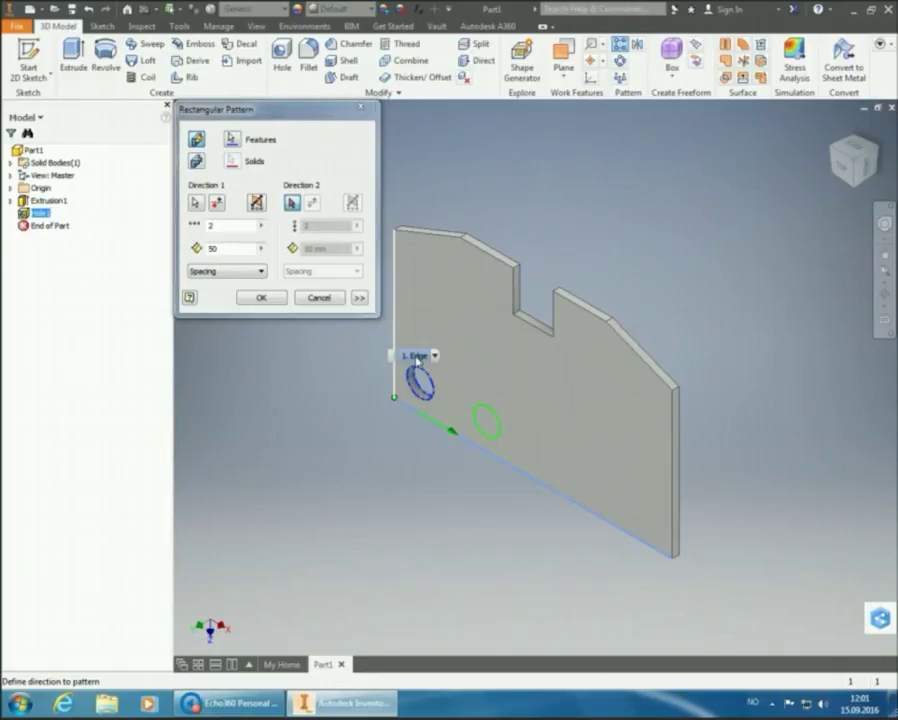
pyautogui.click(418, 361)
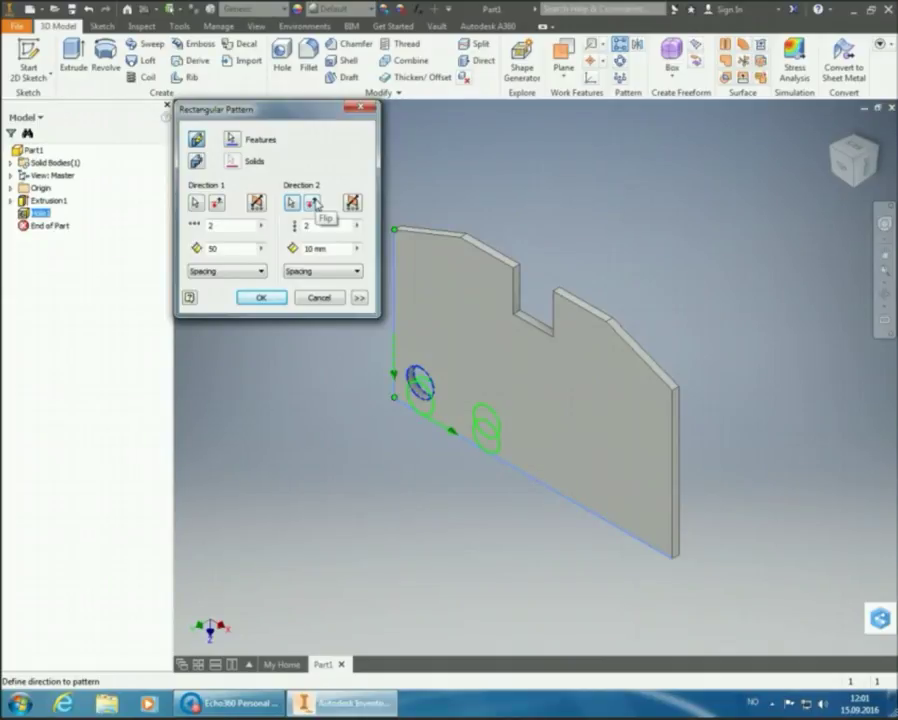
pyautogui.click(314, 203)
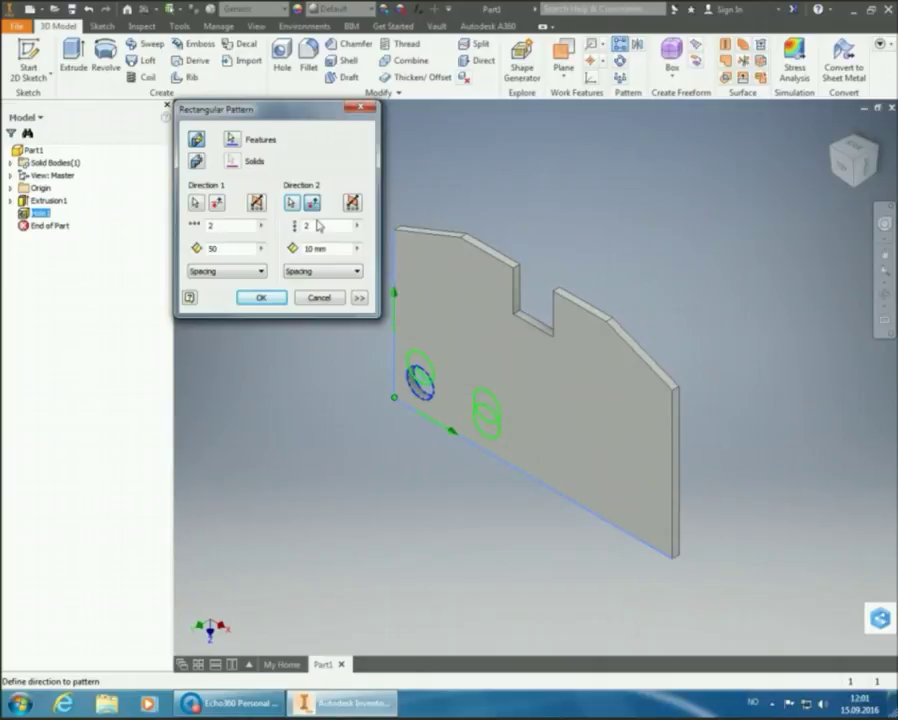
pyautogui.click(310, 250)
pyautogui.write('70')
# Confirm the pattern to create Rectangular Pattern1 with four holes
pyautogui.click(262, 298)
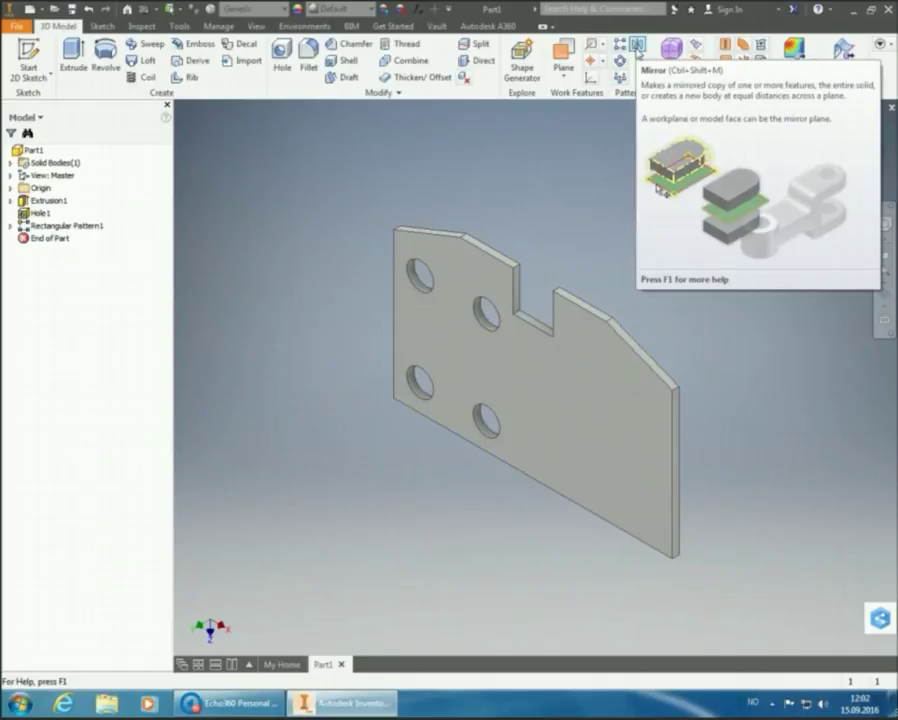
# Start Mirror and pick Hole1 and Rectangular Pattern1 as the features to mirror
pyautogui.click(637, 46)
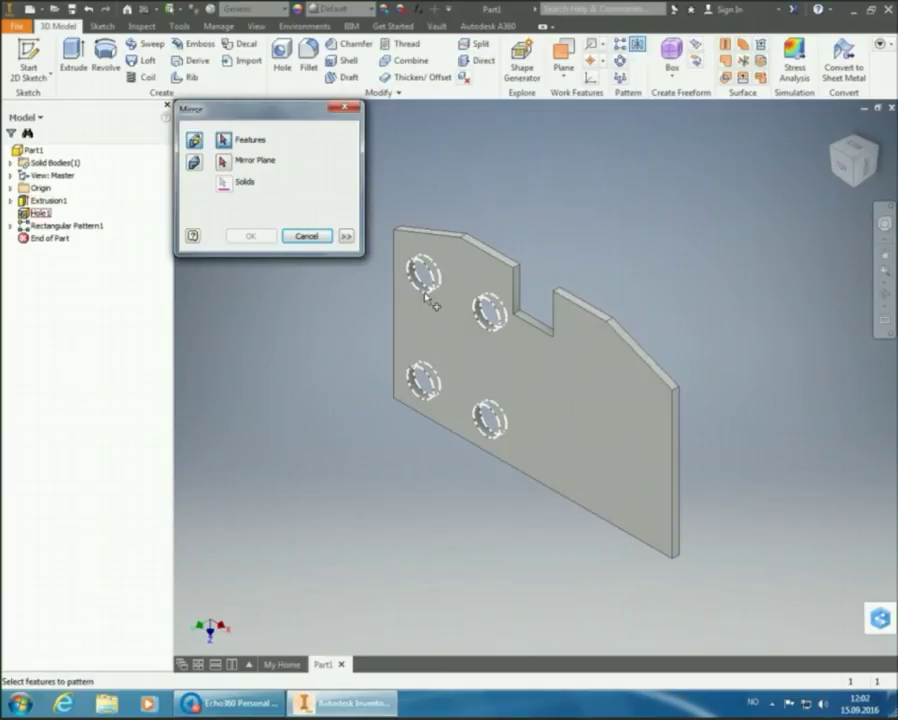
pyautogui.moveTo(447, 320)
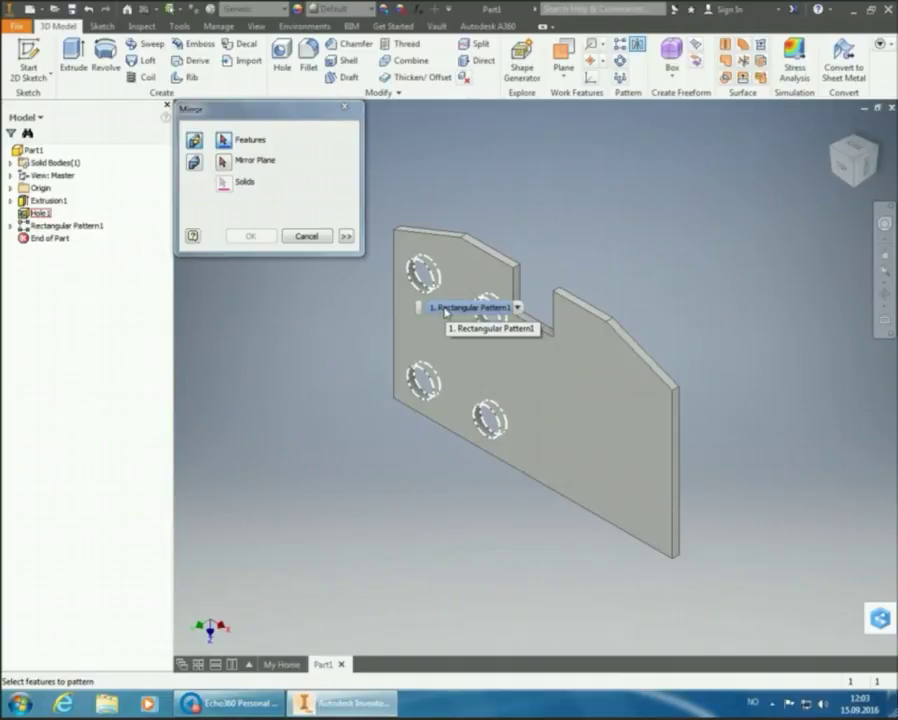
pyautogui.click(445, 310)
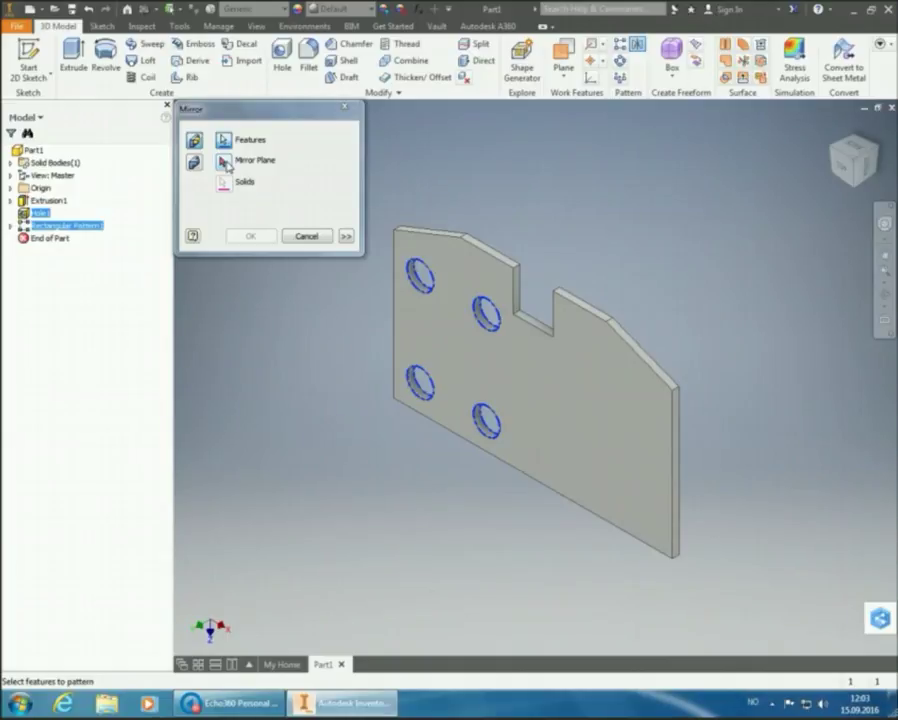
# Choose the YZ Plane from the browser's Origin folder as the mirror plane
pyautogui.click(224, 162)
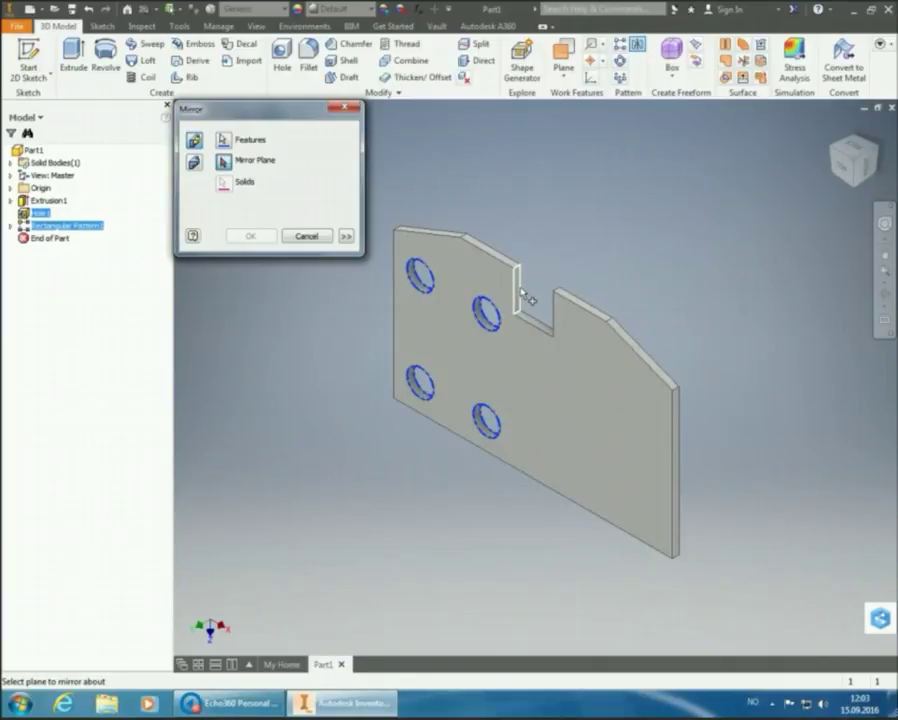
pyautogui.moveTo(543, 312)
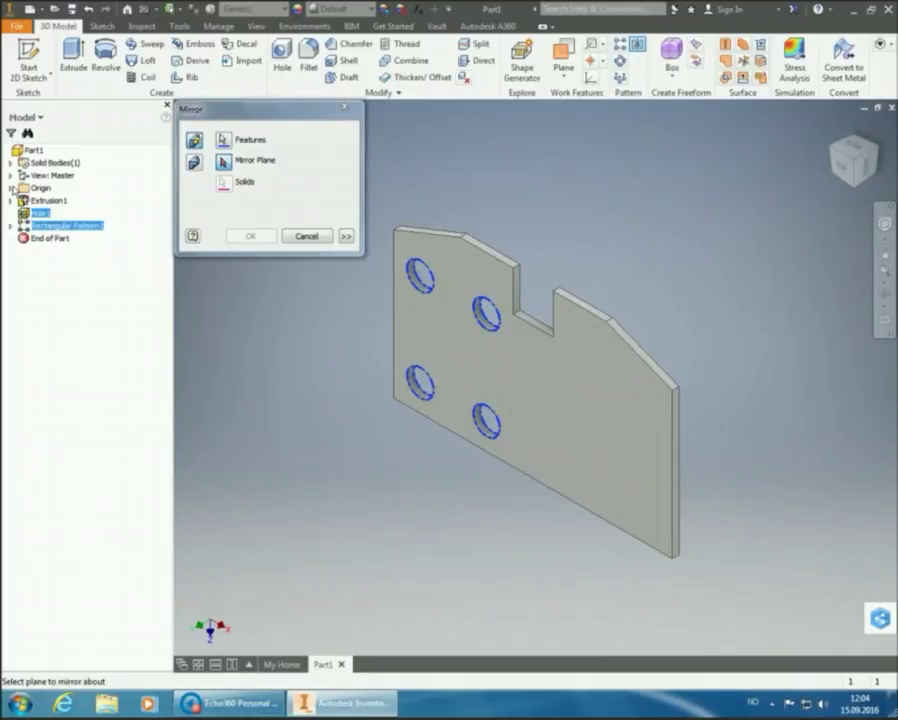
pyautogui.click(11, 188)
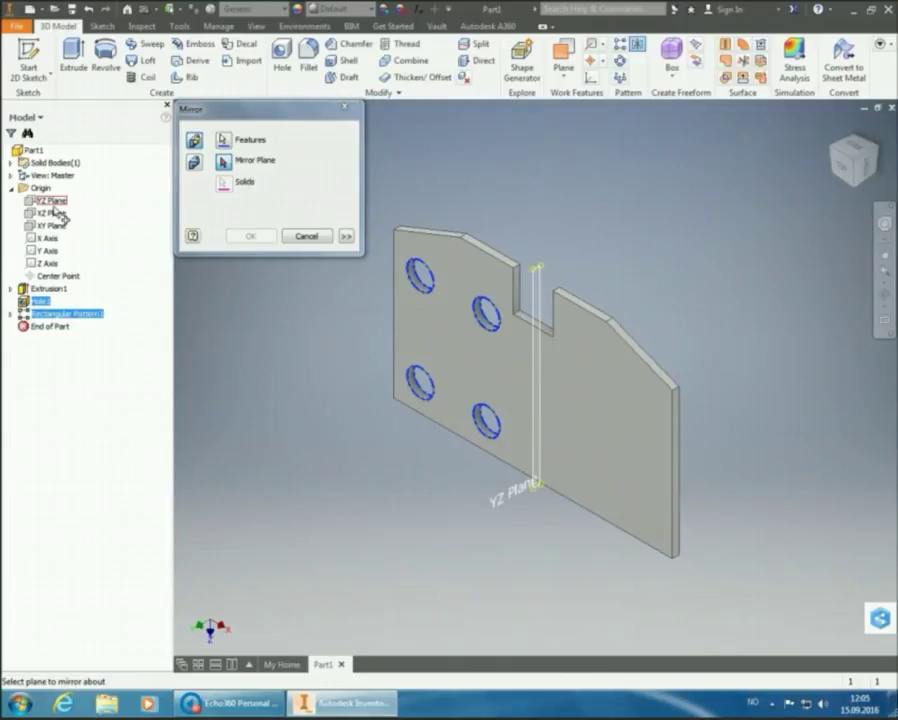
pyautogui.click(53, 204)
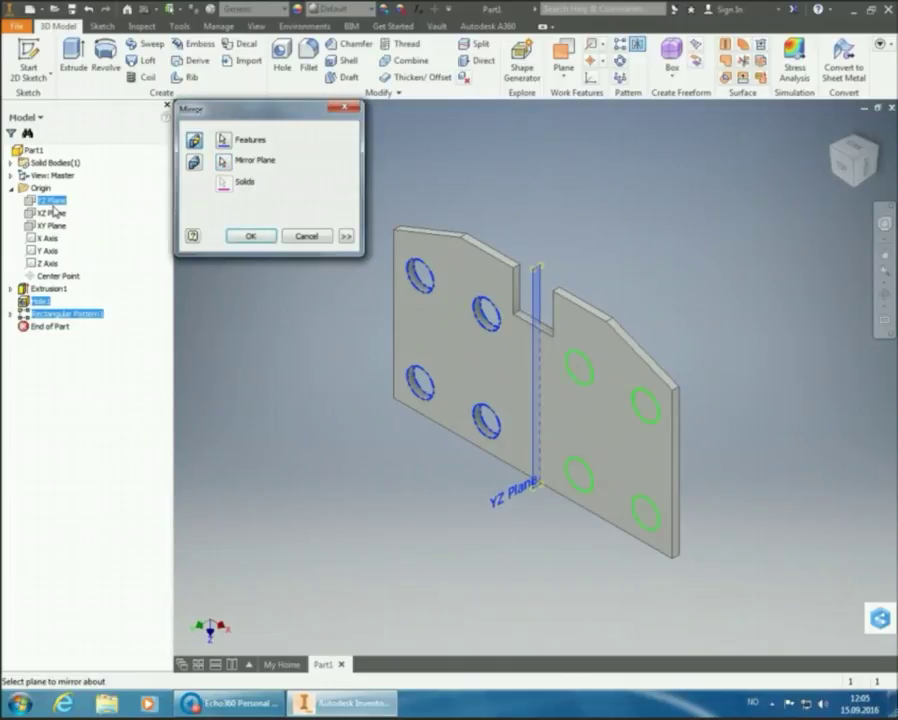